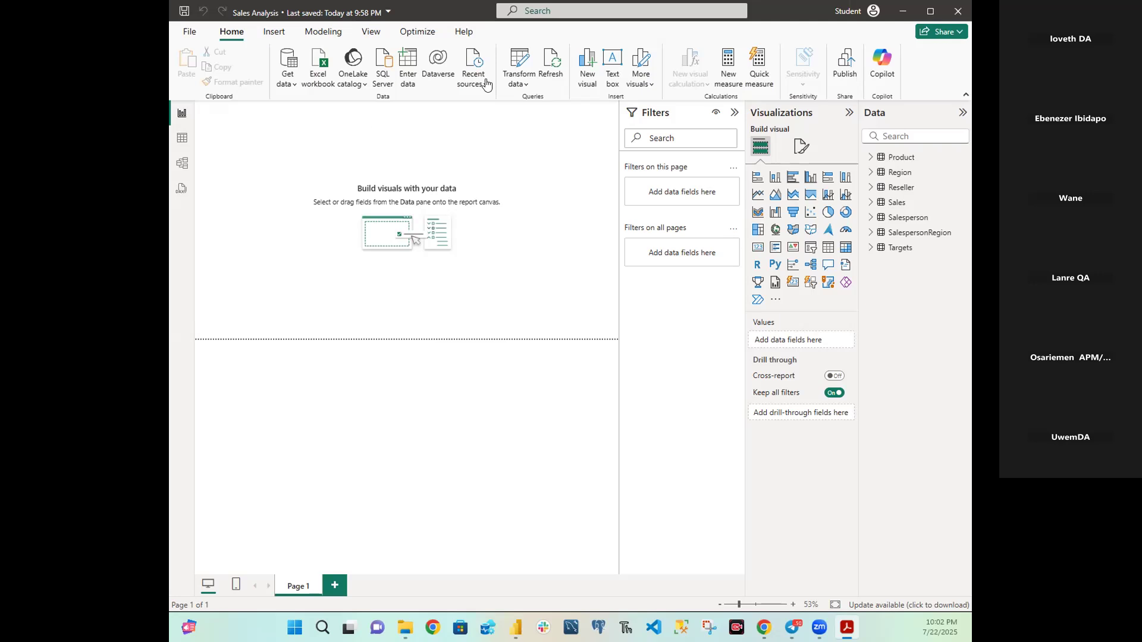
Step: Look through the model view, the blank report page and the Product table's data
{"action": "left_click", "coordinate": [183, 169]}
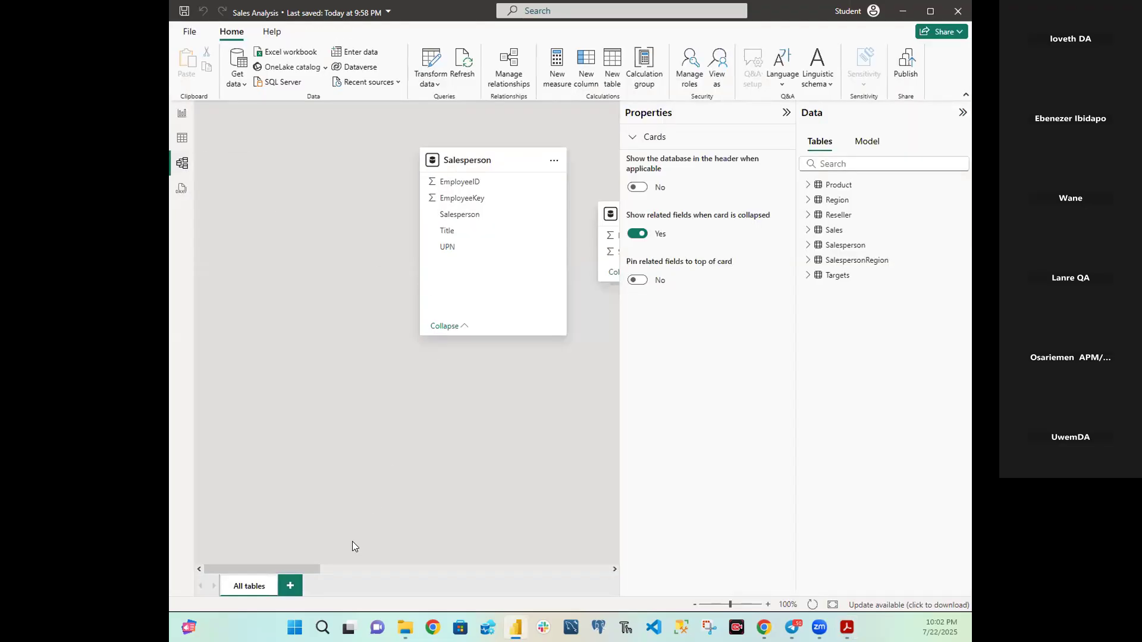
{"action": "left_click_drag", "start_coordinate": [305, 567], "coordinate": [429, 568]}
{"action": "left_click_drag", "start_coordinate": [507, 571], "coordinate": [245, 528]}
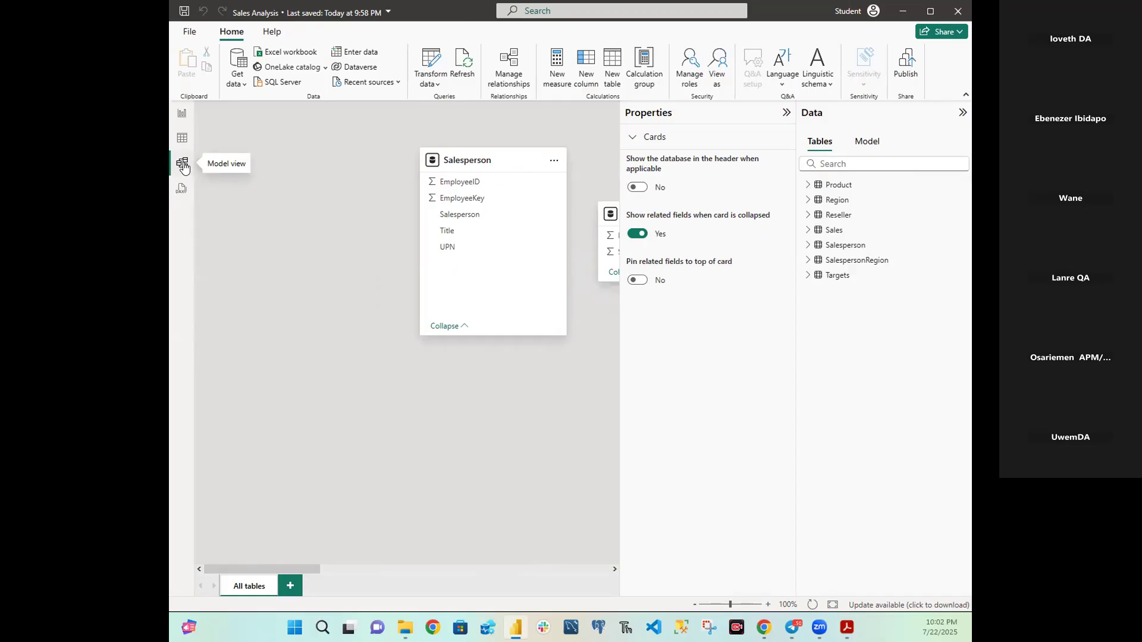
{"action": "left_click", "coordinate": [182, 110]}
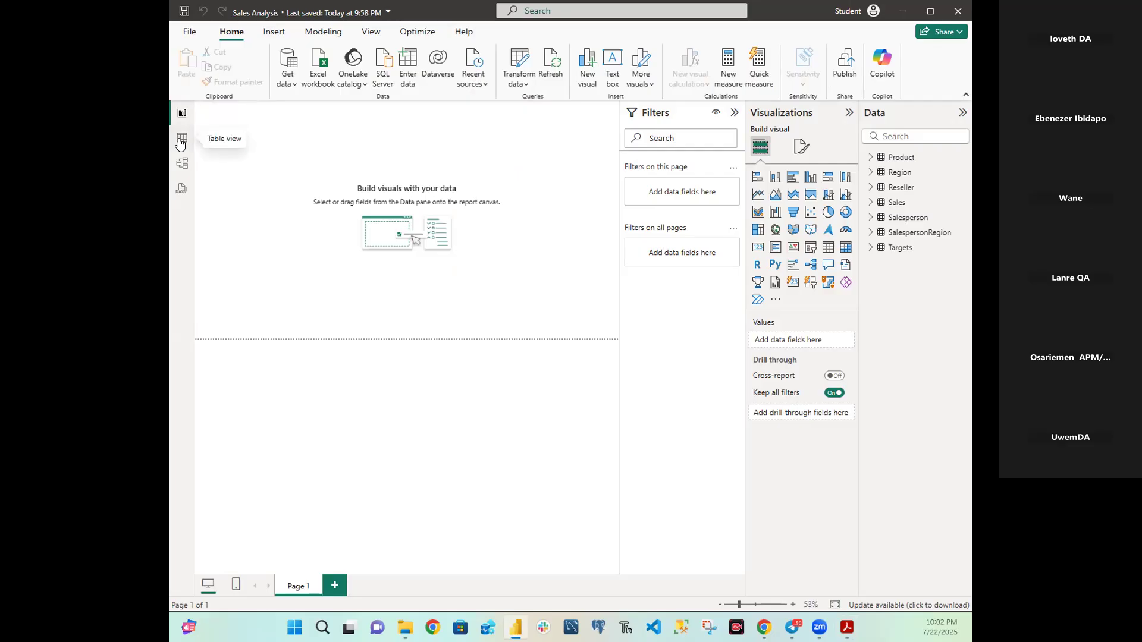
{"action": "left_click", "coordinate": [180, 142]}
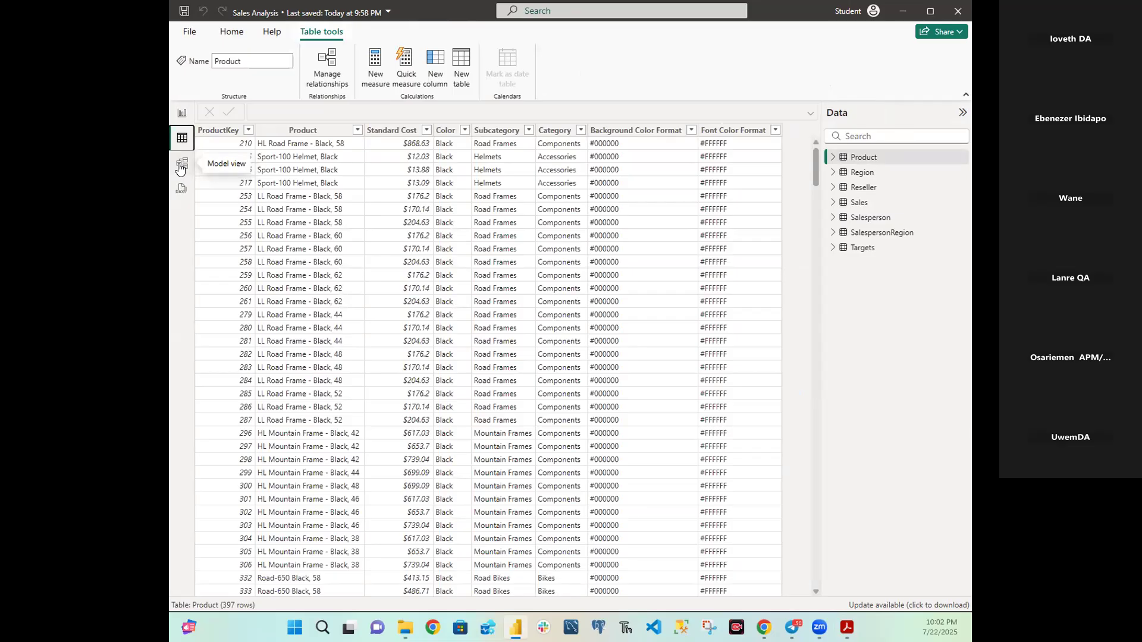
Step: Switch to the model view and collapse the Properties and Data panes to enlarge the diagram
{"action": "left_click", "coordinate": [181, 168]}
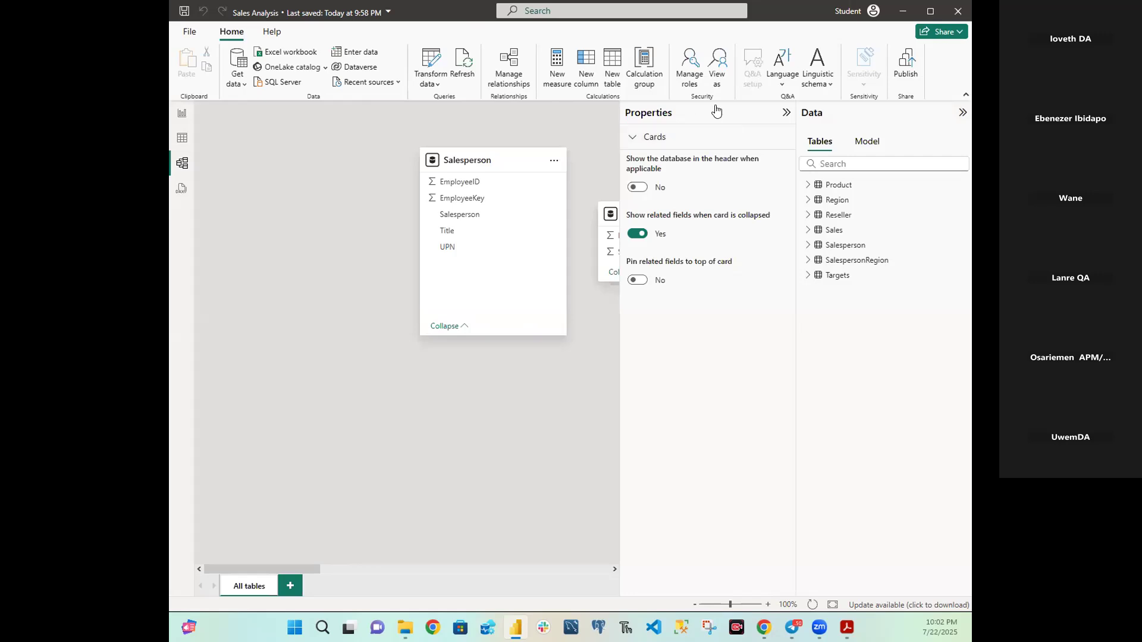
{"action": "left_click", "coordinate": [781, 113]}
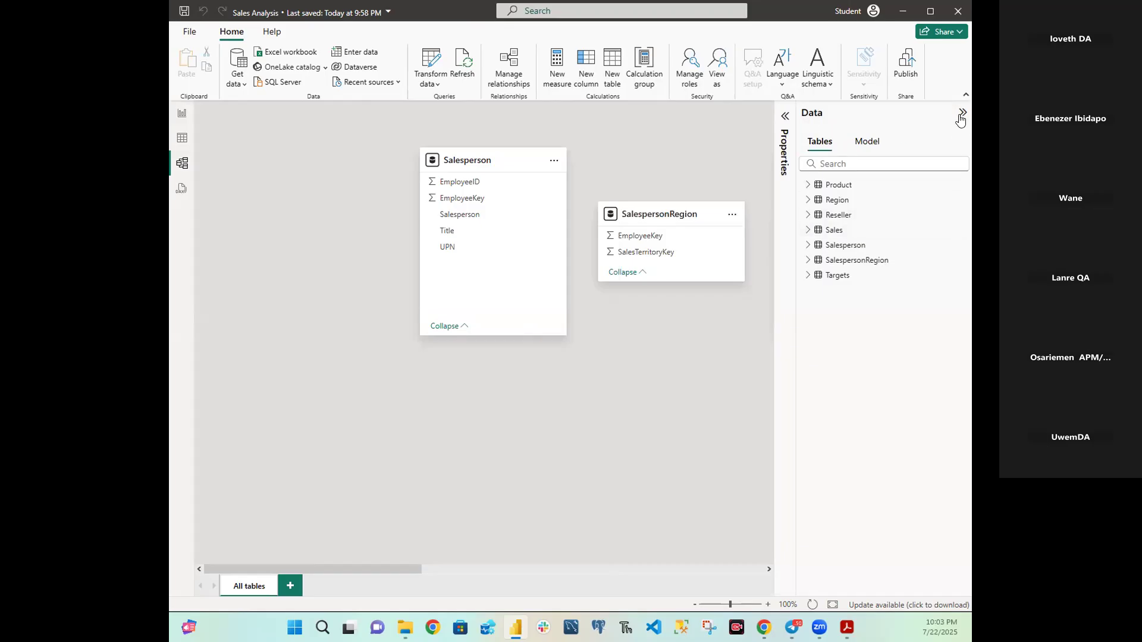
{"action": "left_click", "coordinate": [963, 113]}
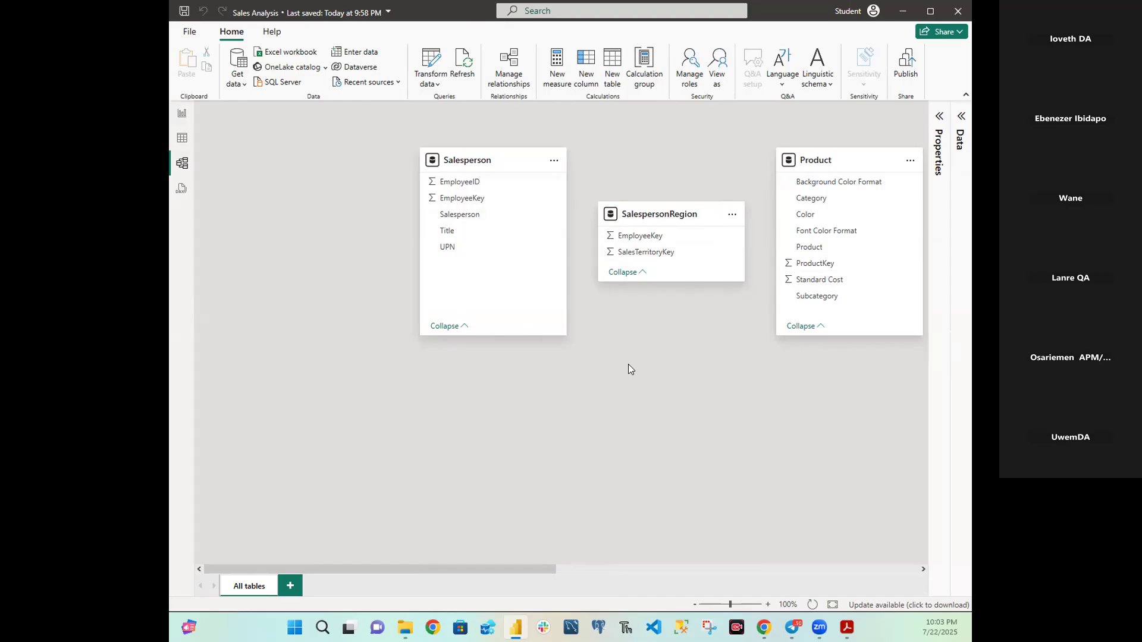
Step: Move the Salesperson card to the diagram's upper left, with SalespersonRegion beside it and Product below it
{"action": "left_click_drag", "start_coordinate": [480, 163], "coordinate": [303, 163]}
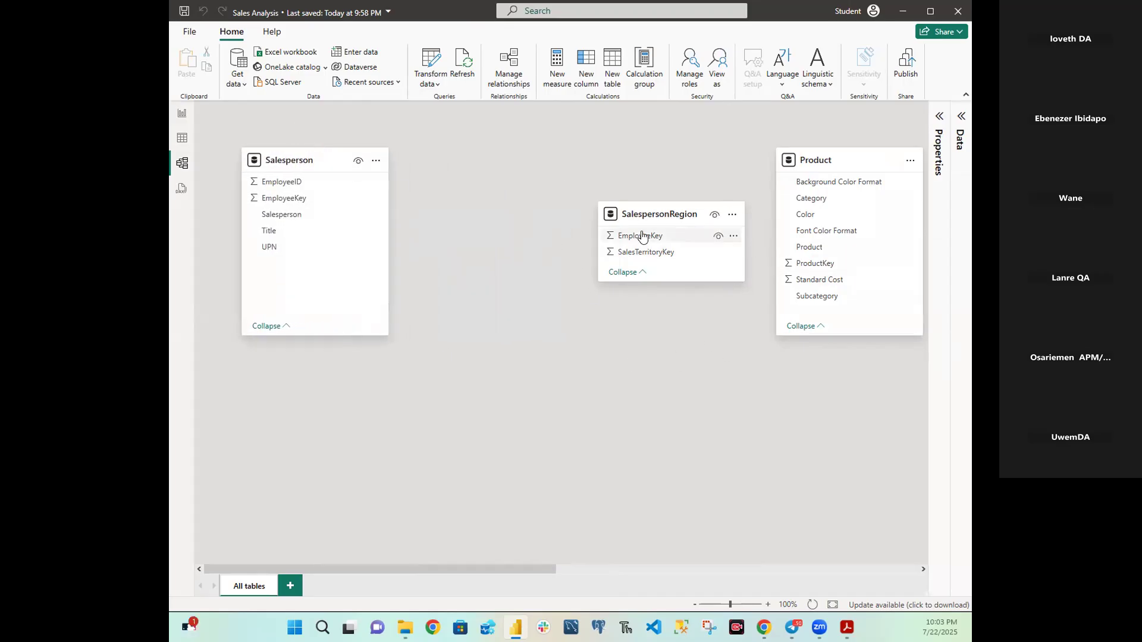
{"action": "left_click_drag", "start_coordinate": [643, 214], "coordinate": [462, 151]}
{"action": "left_click_drag", "start_coordinate": [852, 158], "coordinate": [290, 362]}
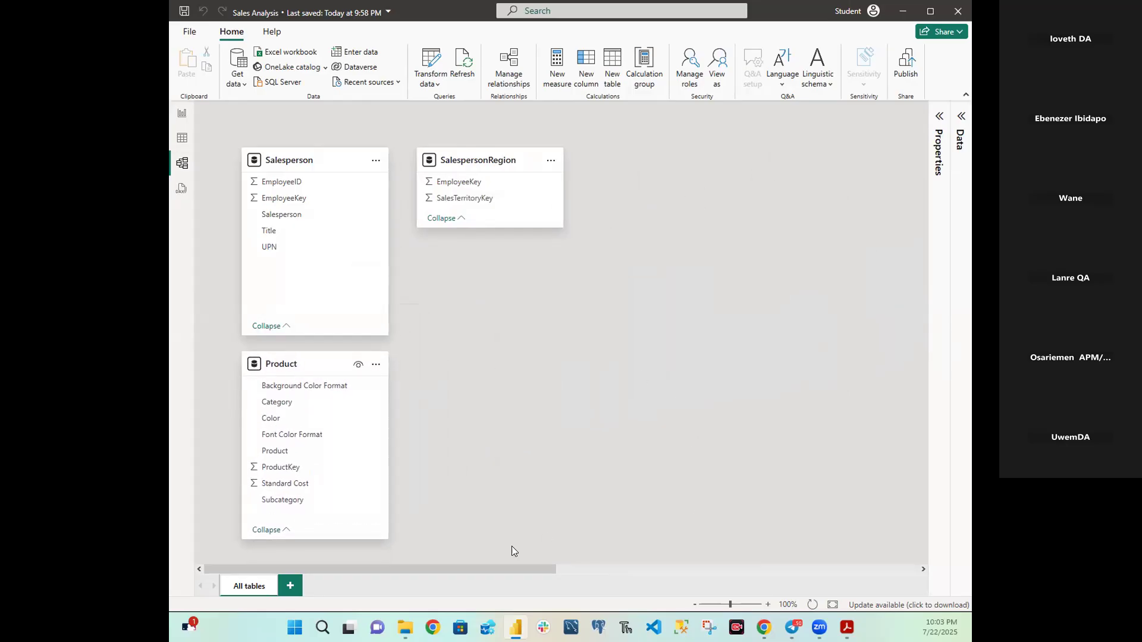
Step: Bring the distant Reseller and Region cards closer to the Salesperson, SalespersonRegion and Product cards
{"action": "left_click_drag", "start_coordinate": [493, 573], "coordinate": [621, 572]}
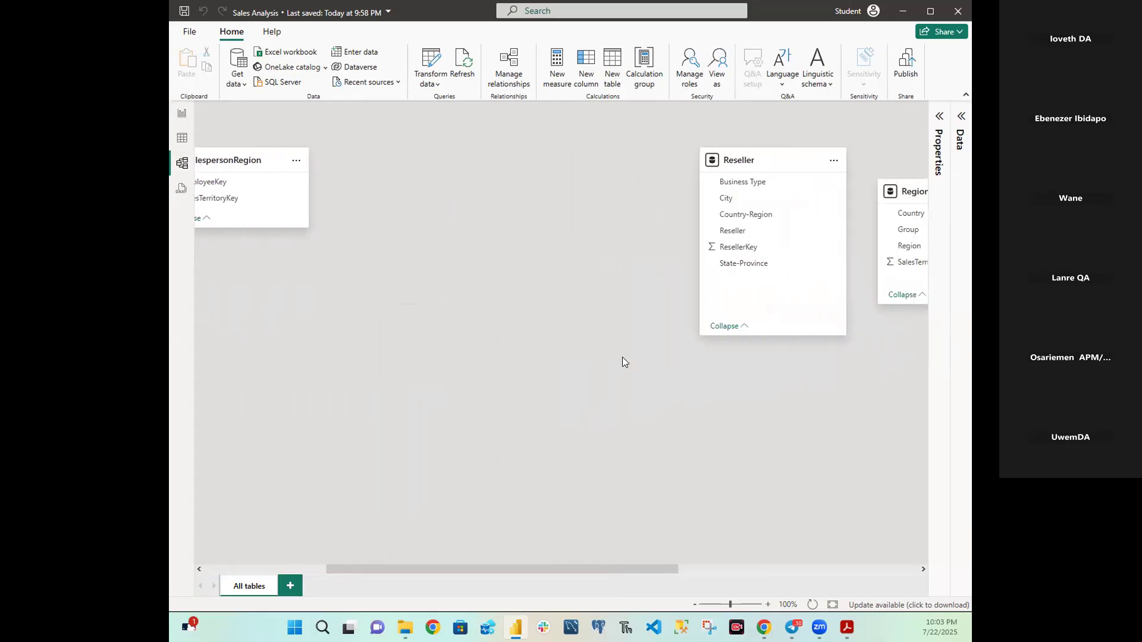
{"action": "left_click_drag", "start_coordinate": [791, 160], "coordinate": [265, 279]}
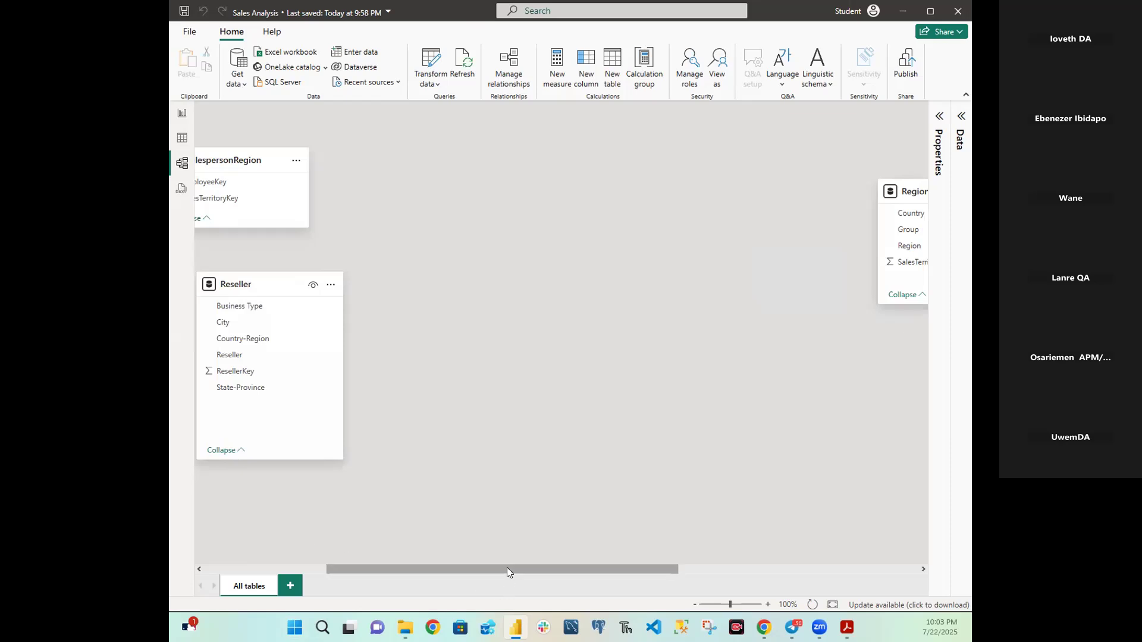
{"action": "left_click_drag", "start_coordinate": [507, 567], "coordinate": [670, 587]}
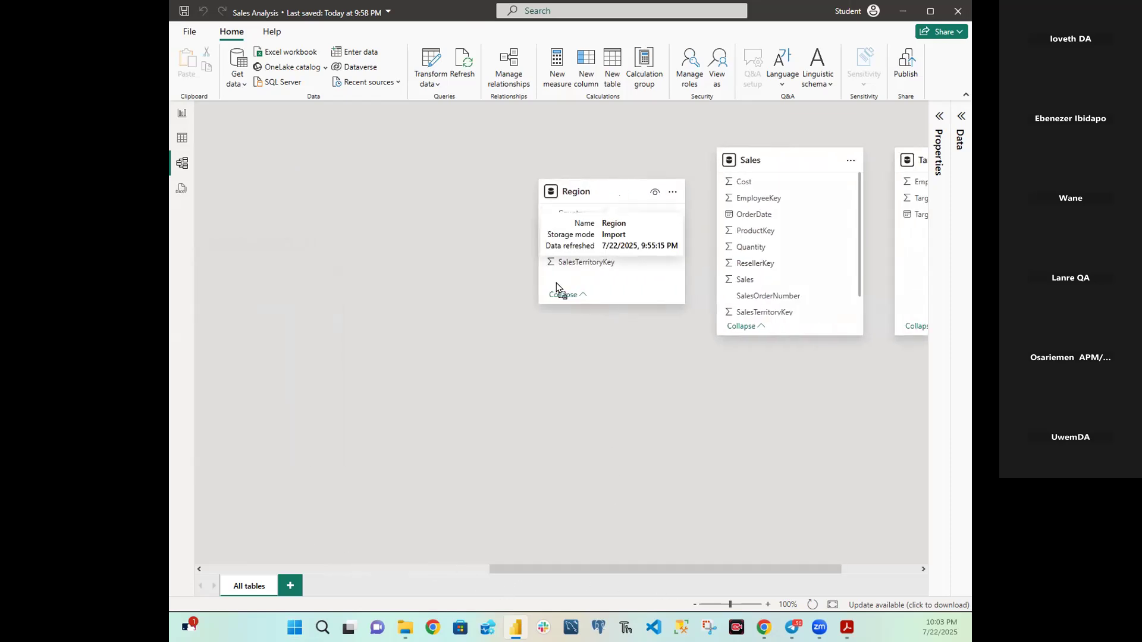
{"action": "left_click_drag", "start_coordinate": [556, 283], "coordinate": [104, 522]}
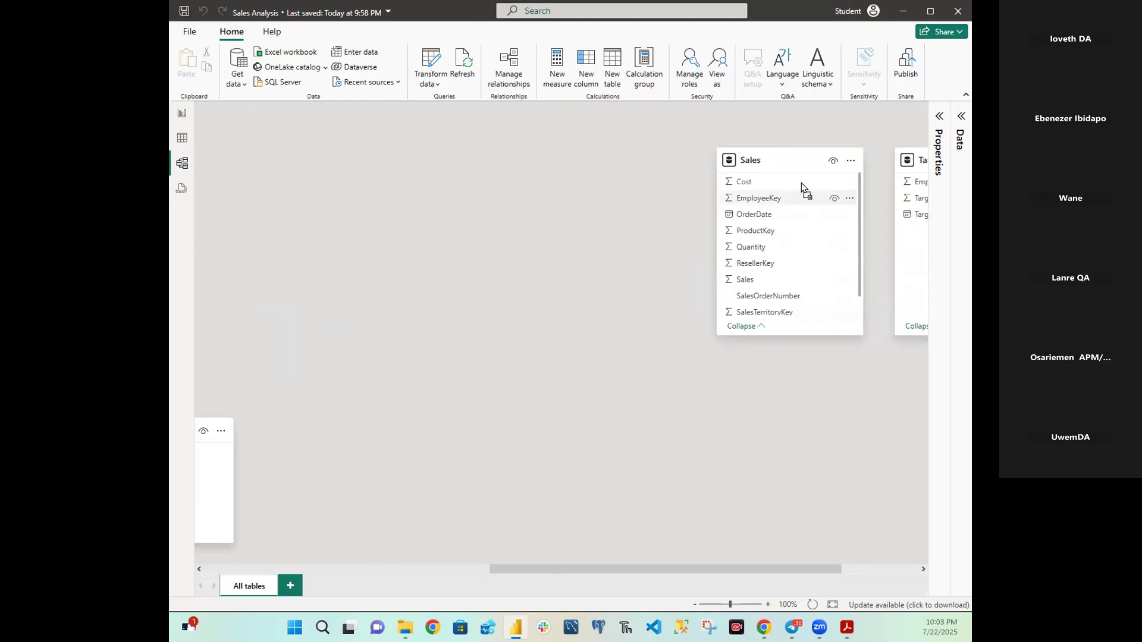
Step: Bring the Sales and Targets cards into the group, and reposition Reseller below SalespersonRegion and Region below Targets
{"action": "left_click_drag", "start_coordinate": [779, 159], "coordinate": [250, 182]}
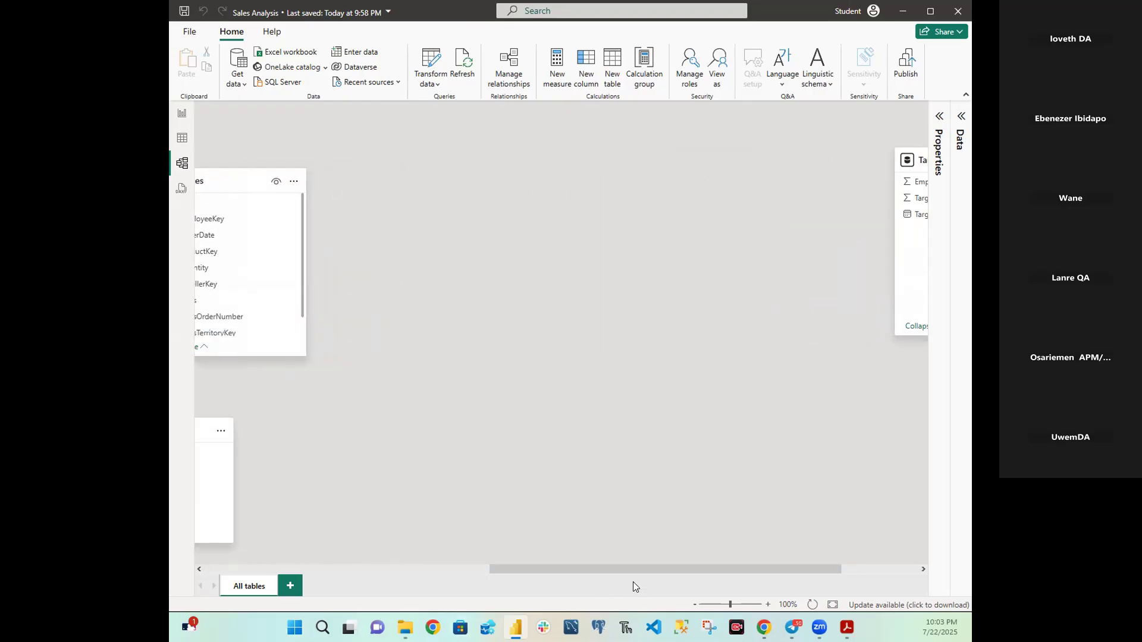
{"action": "left_click_drag", "start_coordinate": [647, 568], "coordinate": [781, 571]}
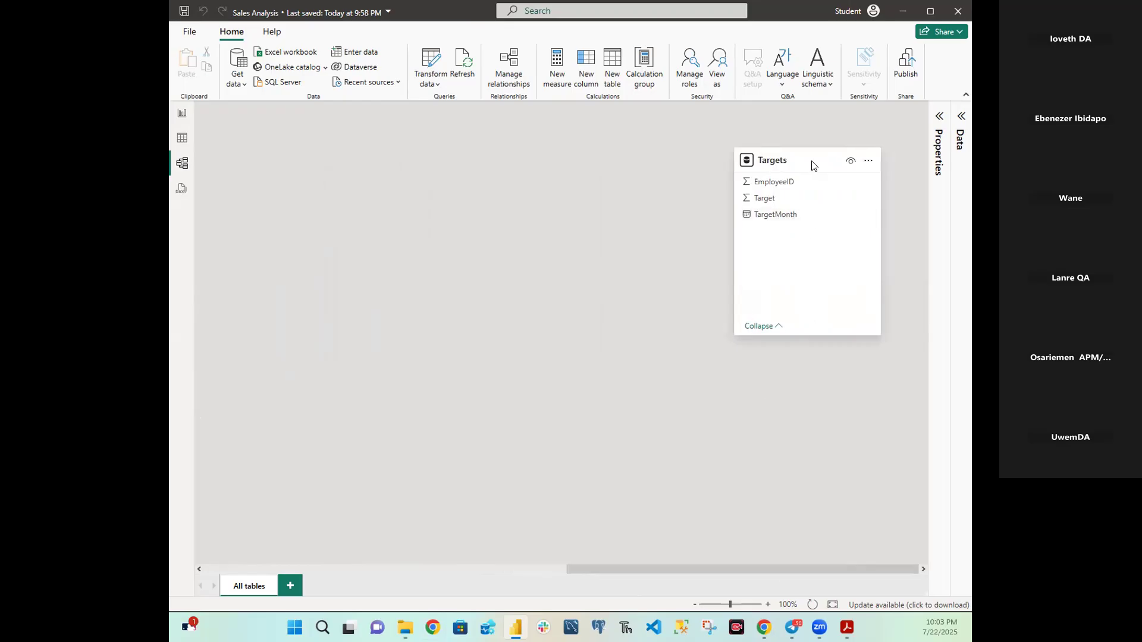
{"action": "left_click_drag", "start_coordinate": [814, 166], "coordinate": [684, 144]}
{"action": "left_click_drag", "start_coordinate": [821, 178], "coordinate": [834, 188]}
{"action": "left_click_drag", "start_coordinate": [509, 290], "coordinate": [481, 302]}
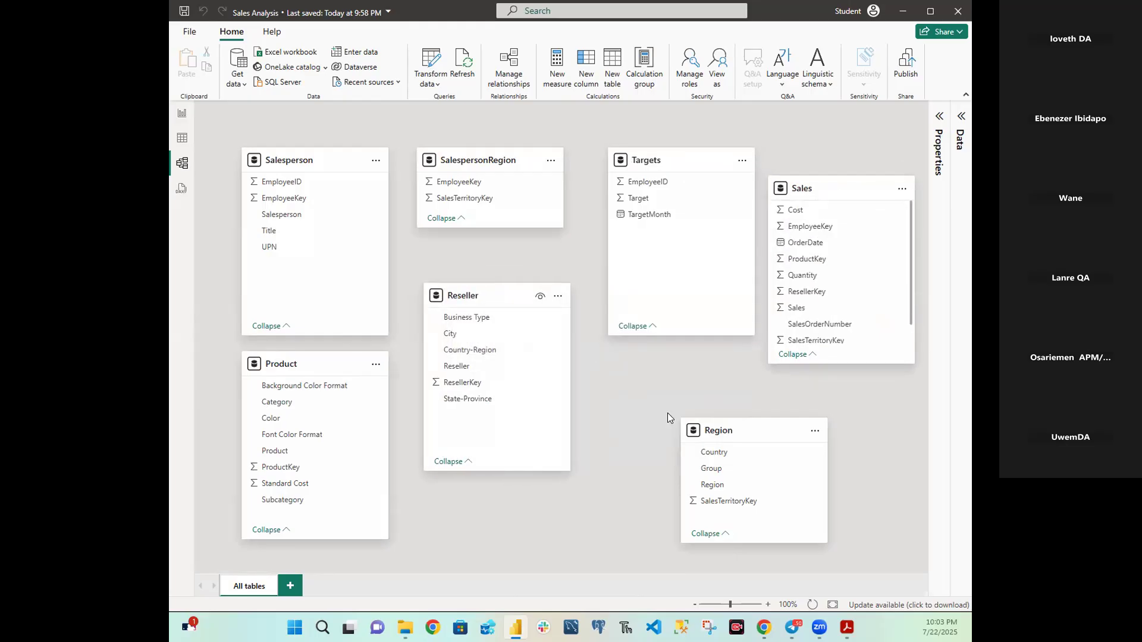
{"action": "left_click_drag", "start_coordinate": [739, 461], "coordinate": [652, 467]}
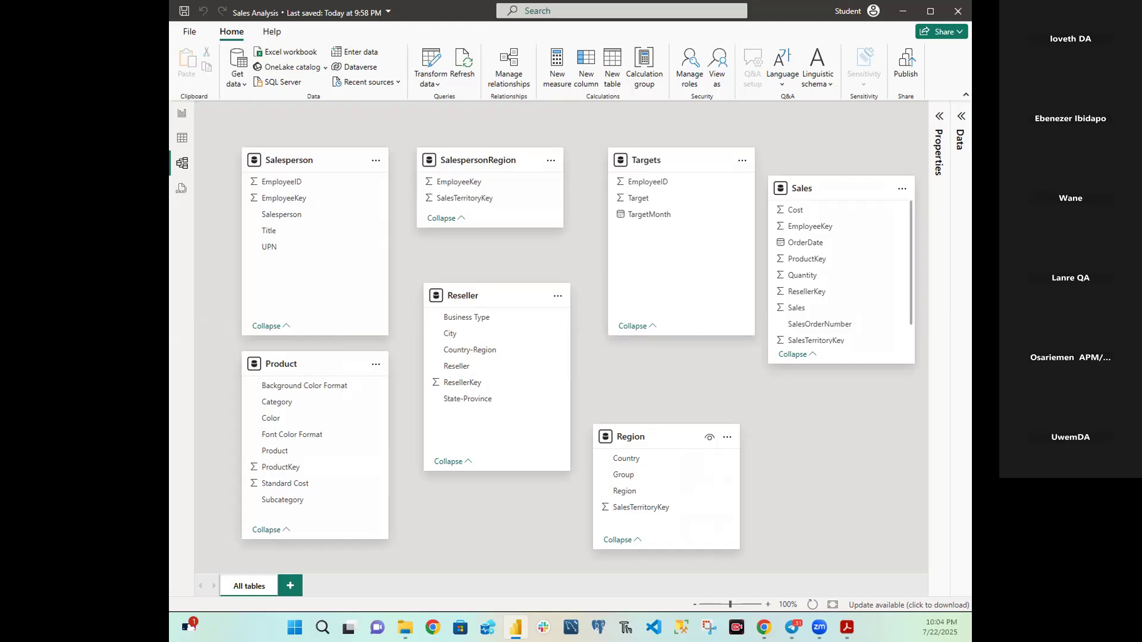
Step: Switch to the Notepad notes and move their window away from the model diagram
{"action": "key", "text": "super"}
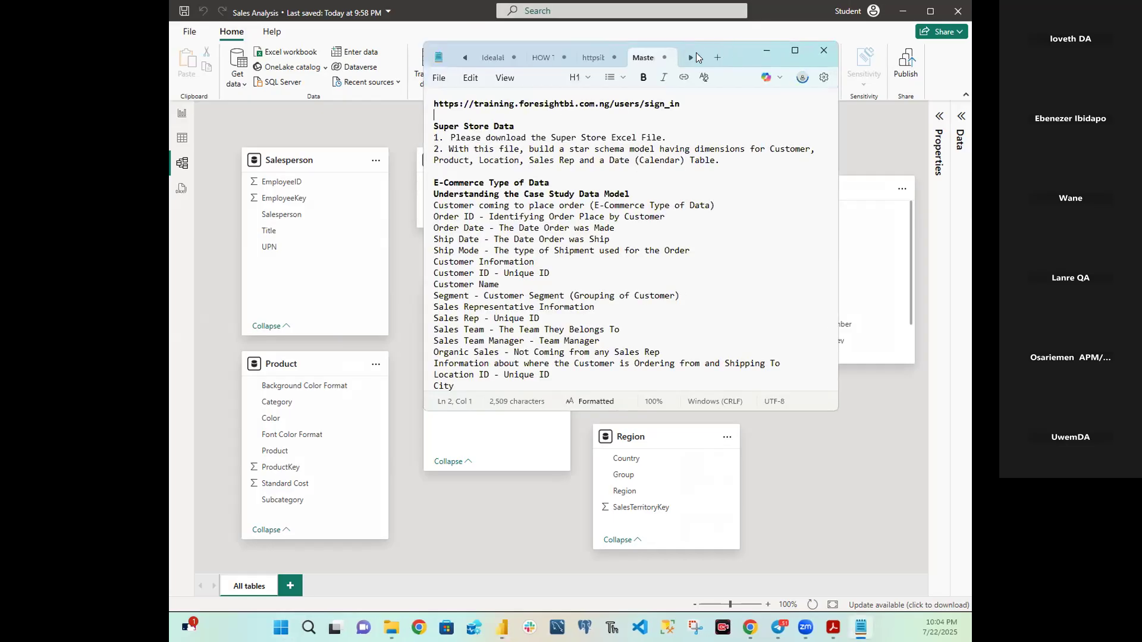
{"action": "left_click_drag", "start_coordinate": [697, 53], "coordinate": [970, 55]}
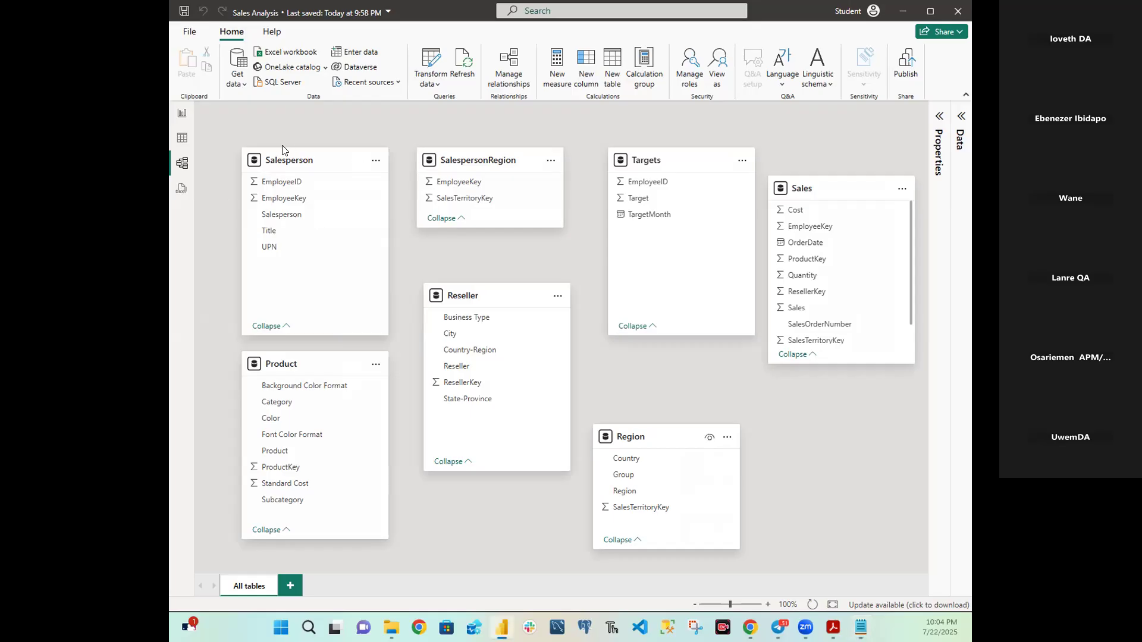
Step: Shrink the Salesperson and Product cards in height and width to fit their field lists
{"action": "mouse_move", "coordinate": [283, 161]}
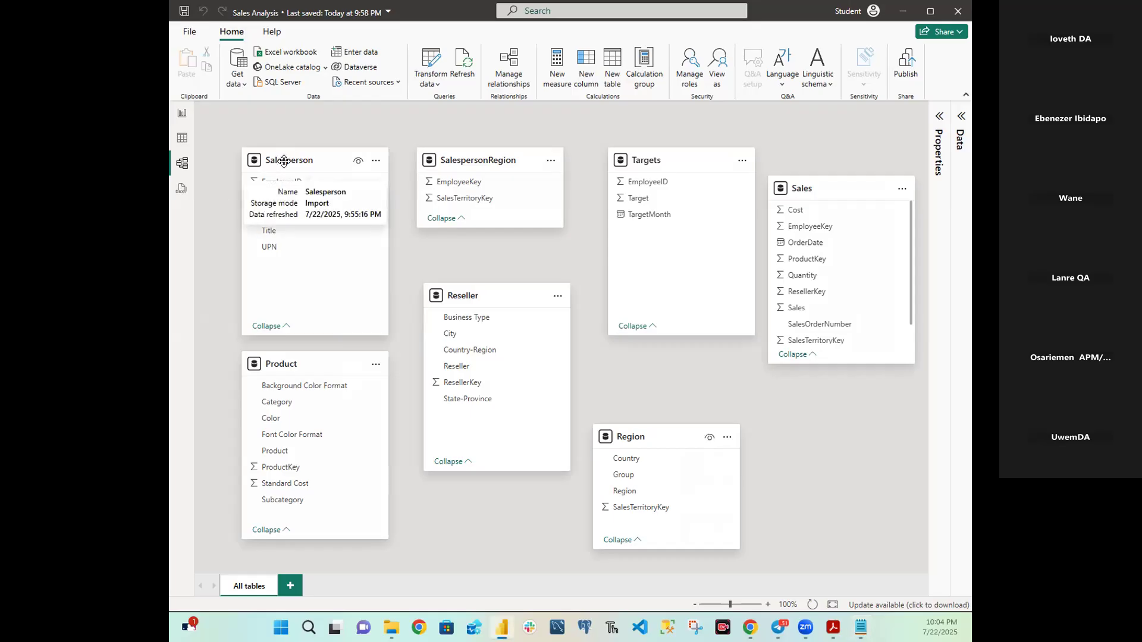
{"action": "mouse_move", "coordinate": [285, 351]}
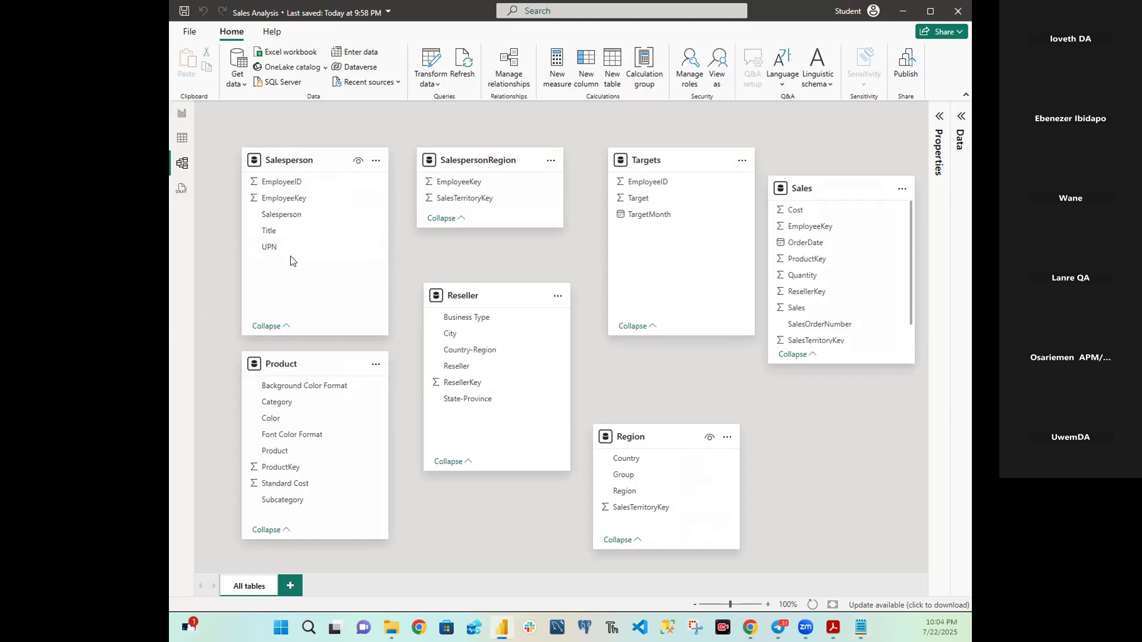
{"action": "left_click_drag", "start_coordinate": [298, 334], "coordinate": [304, 276]}
{"action": "left_click_drag", "start_coordinate": [387, 210], "coordinate": [351, 209]}
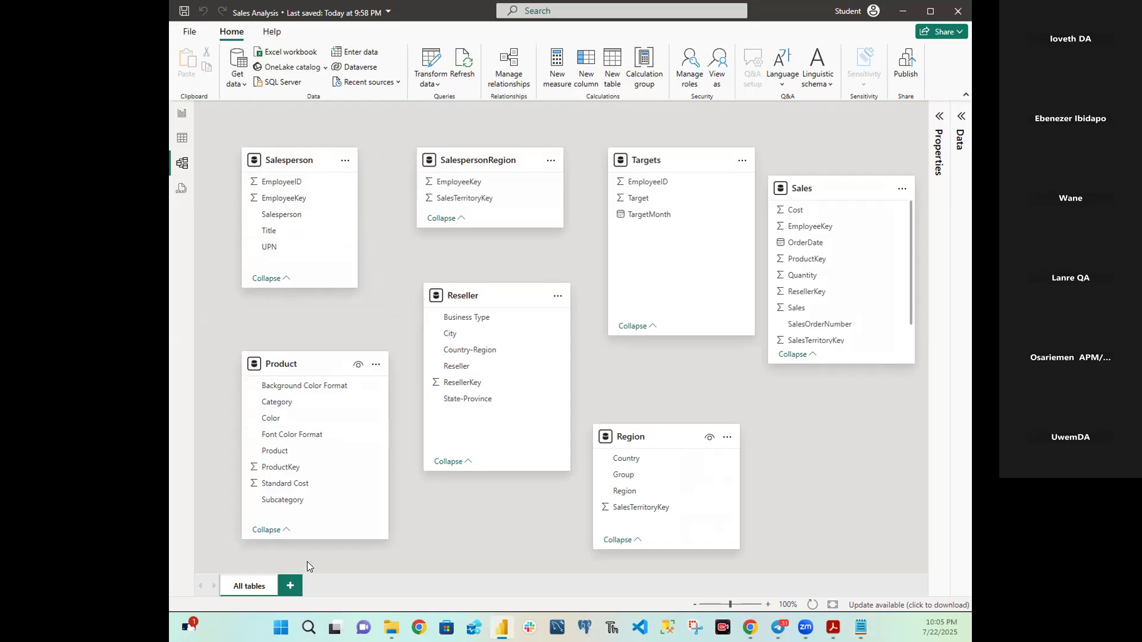
{"action": "left_click_drag", "start_coordinate": [315, 539], "coordinate": [314, 530]}
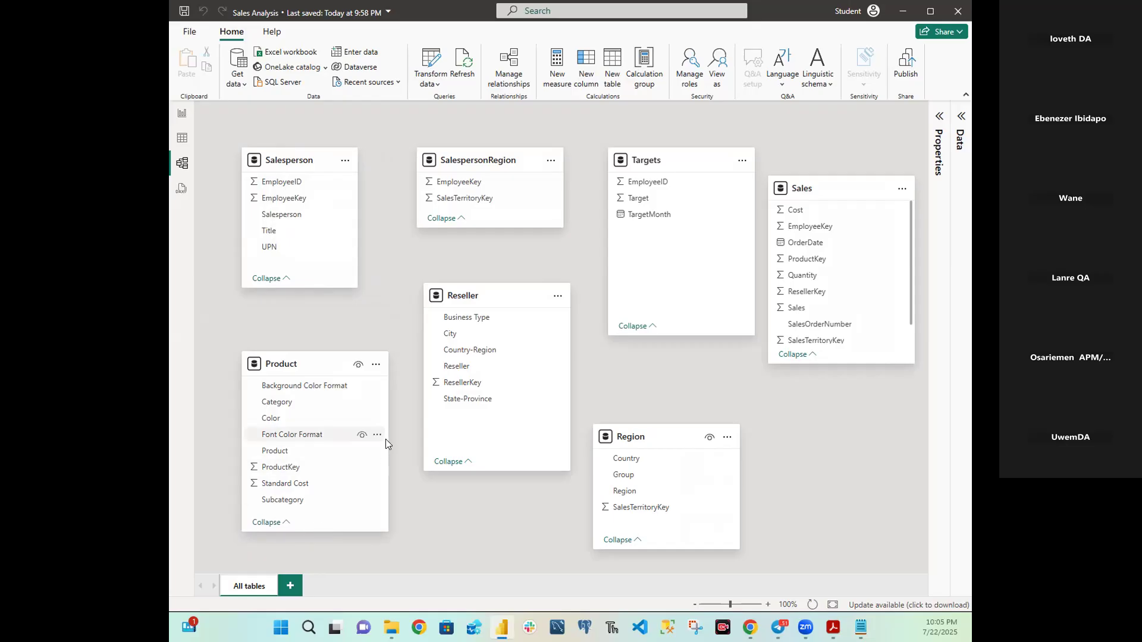
{"action": "left_click_drag", "start_coordinate": [386, 443], "coordinate": [352, 443]}
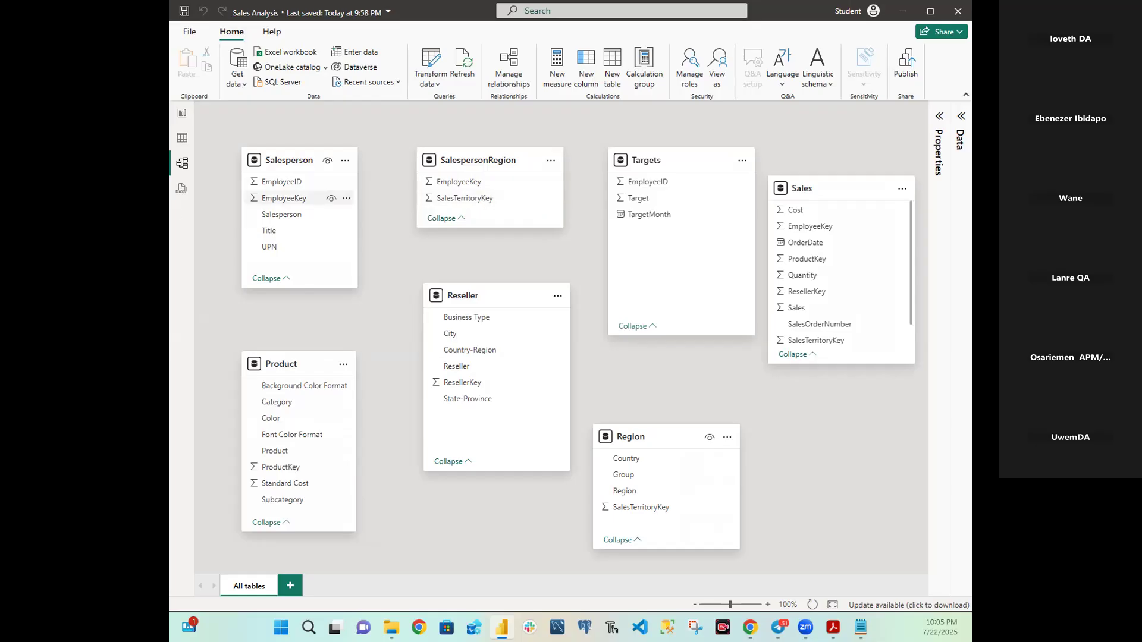
Step: Display the rows of the SalespersonRegion table in the table view
{"action": "left_click", "coordinate": [182, 139]}
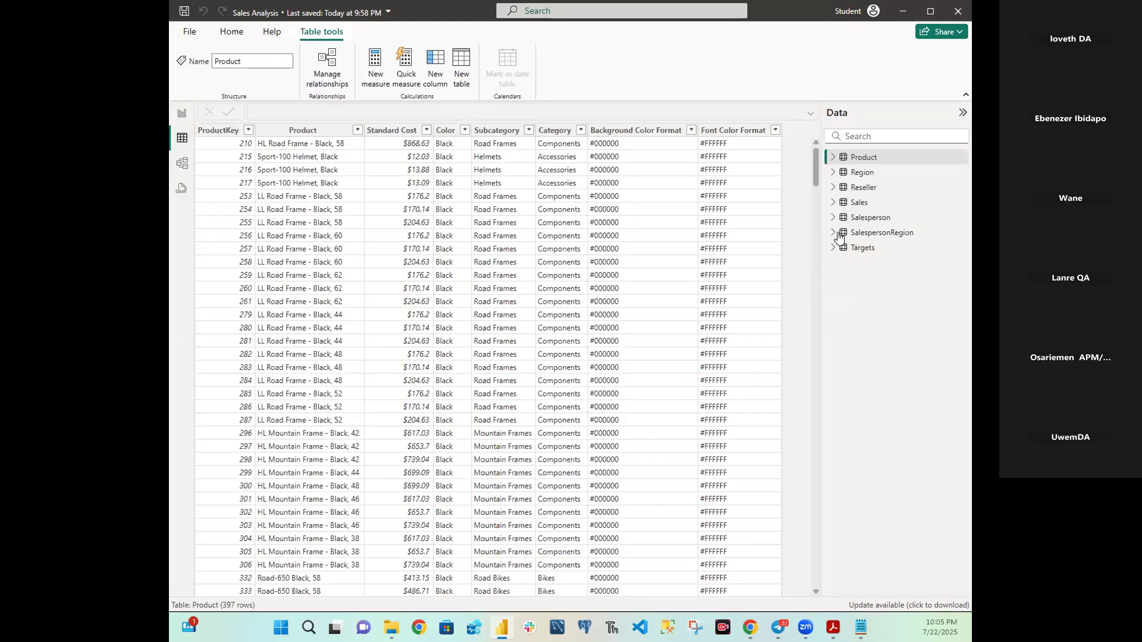
{"action": "left_click", "coordinate": [874, 236]}
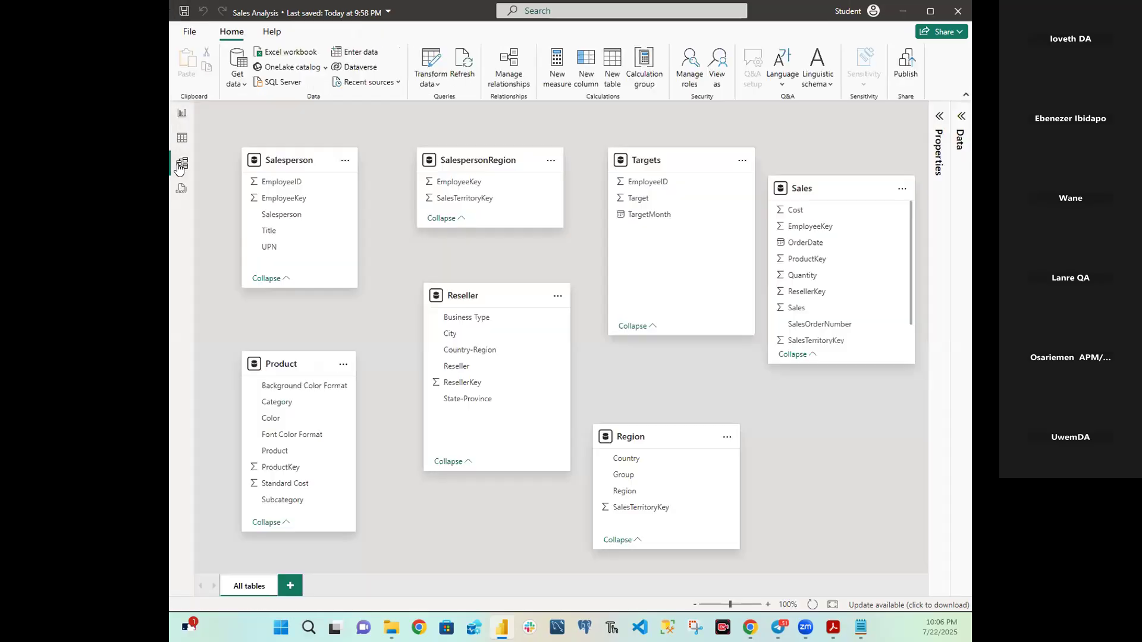
Step: Return to the model view and examine the Reseller, Targets and Sales cards
{"action": "left_click", "coordinate": [182, 165]}
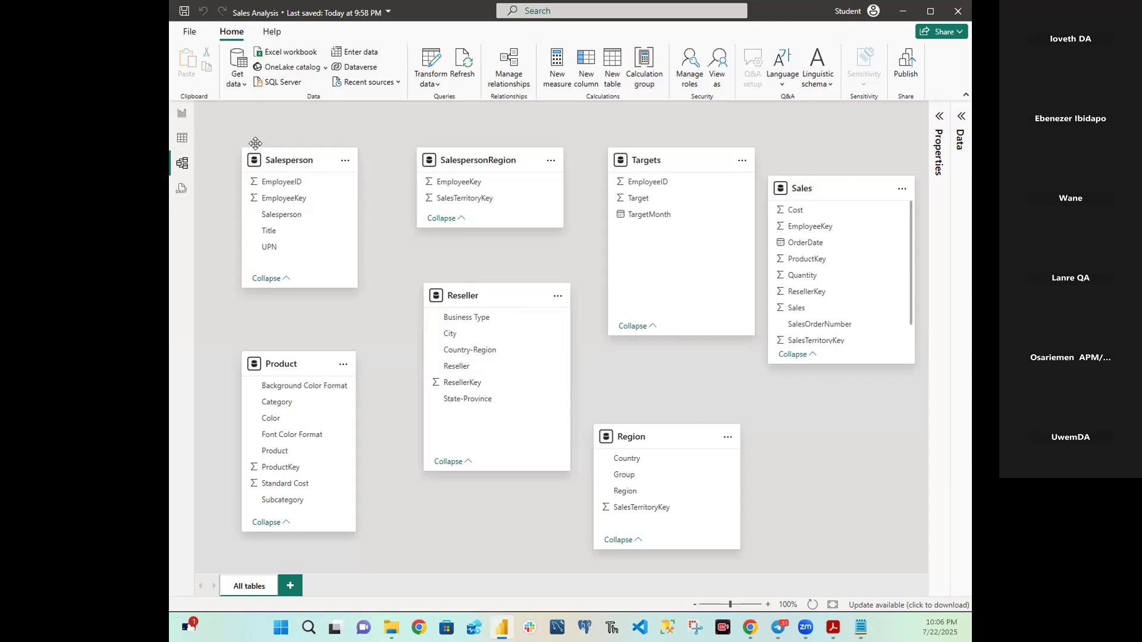
{"action": "mouse_move", "coordinate": [479, 301]}
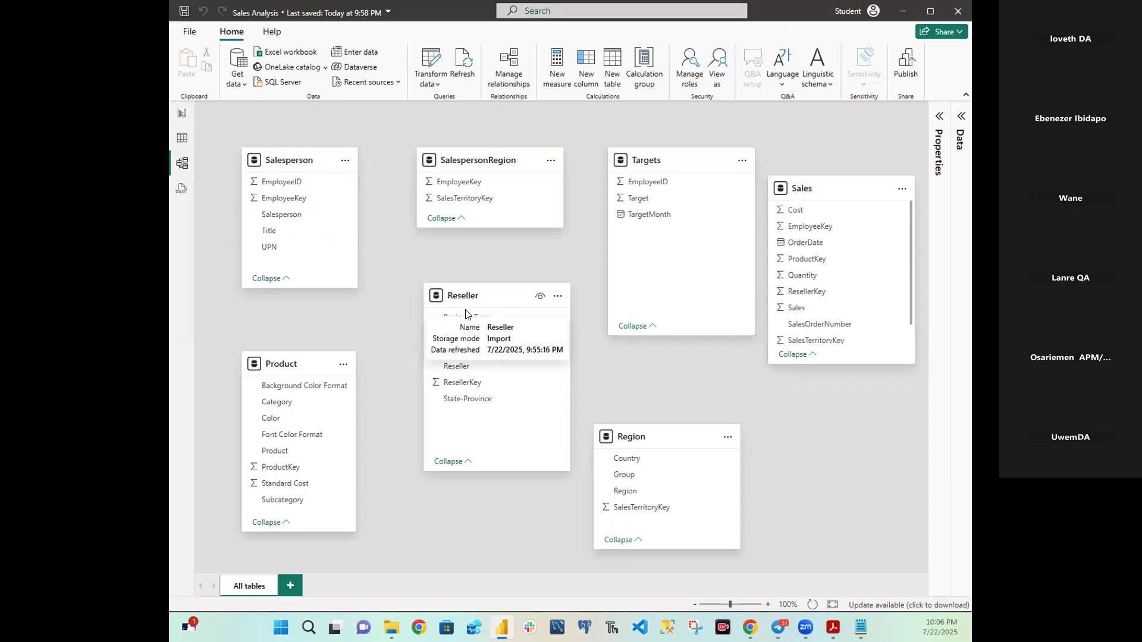
{"action": "mouse_move", "coordinate": [645, 156]}
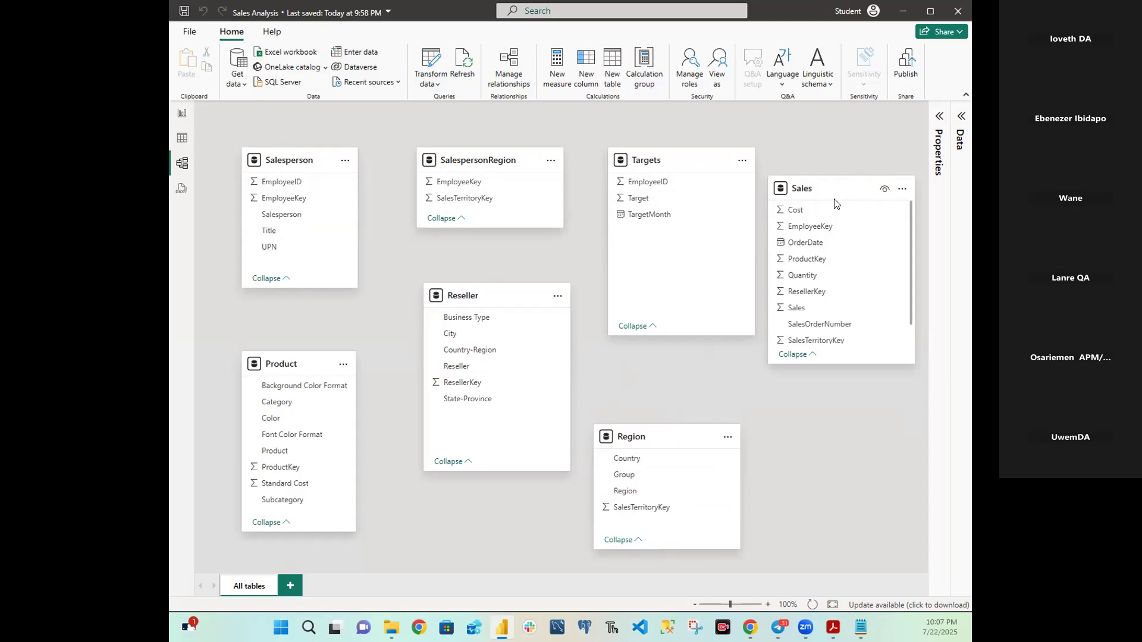
{"action": "mouse_move", "coordinate": [833, 195]}
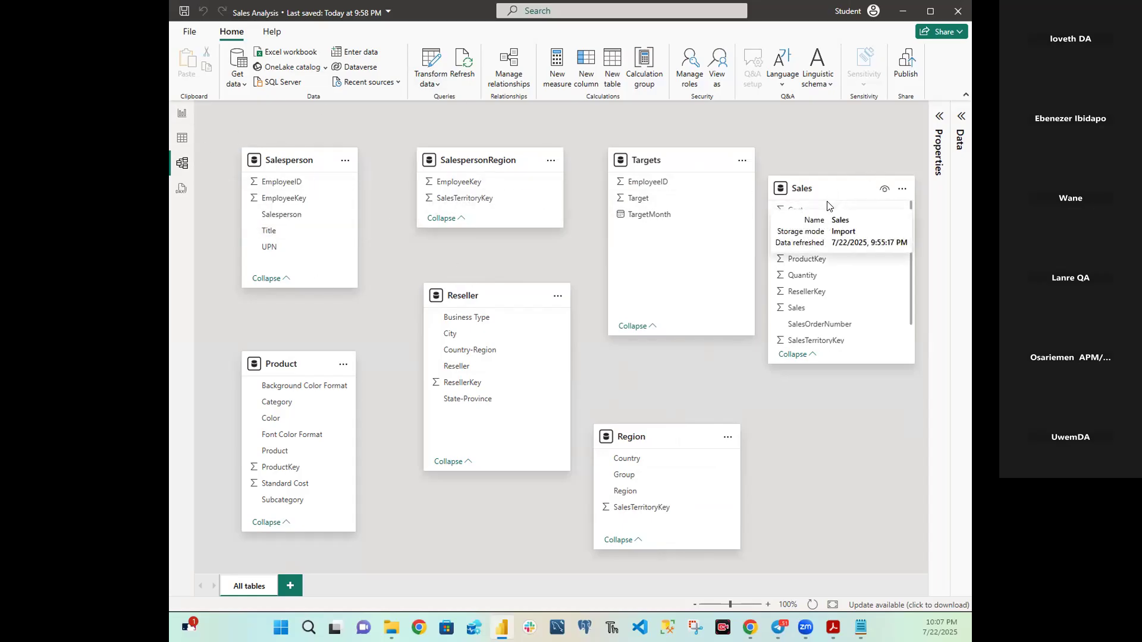
{"action": "mouse_move", "coordinate": [705, 155]}
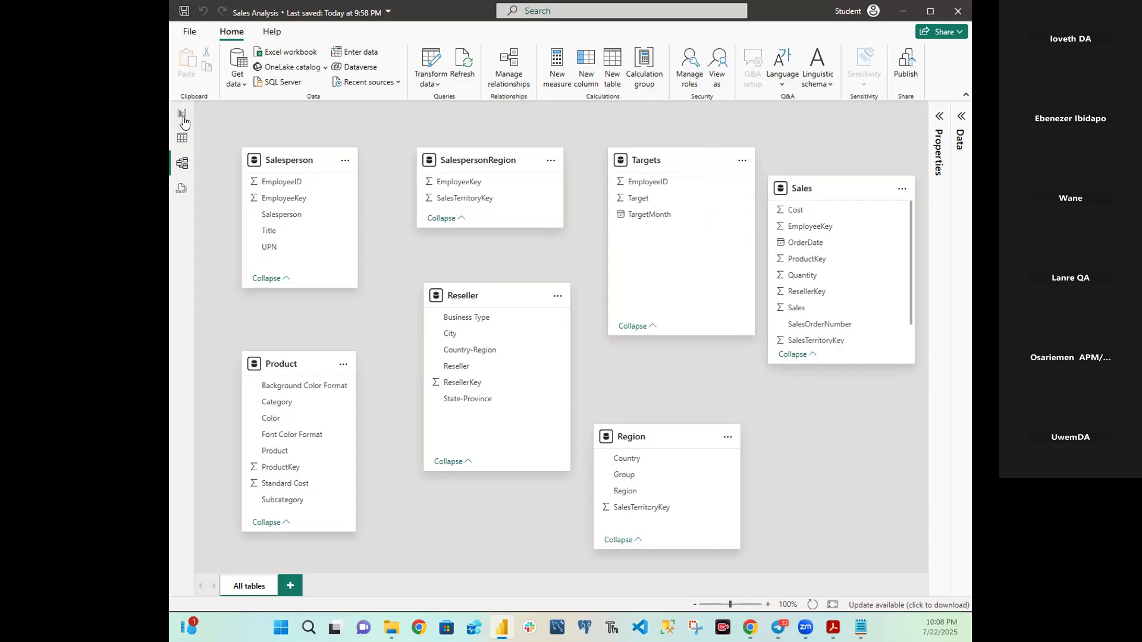
Step: Show the Sales table's data in the table view and select its Quantity column for review
{"action": "left_click", "coordinate": [181, 143]}
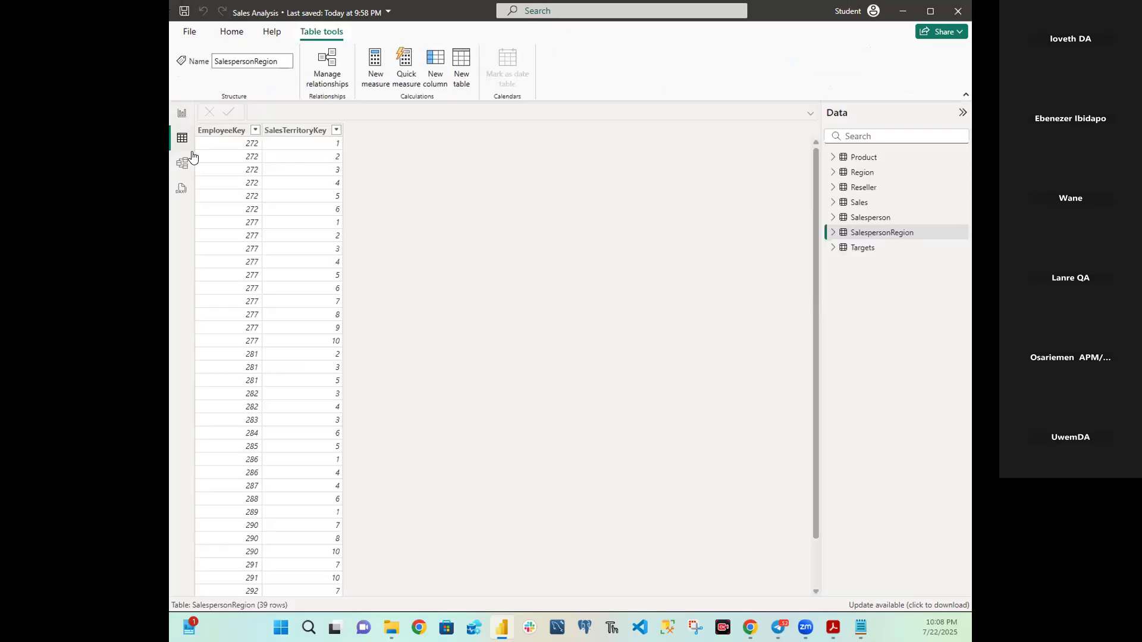
{"action": "left_click", "coordinate": [872, 204]}
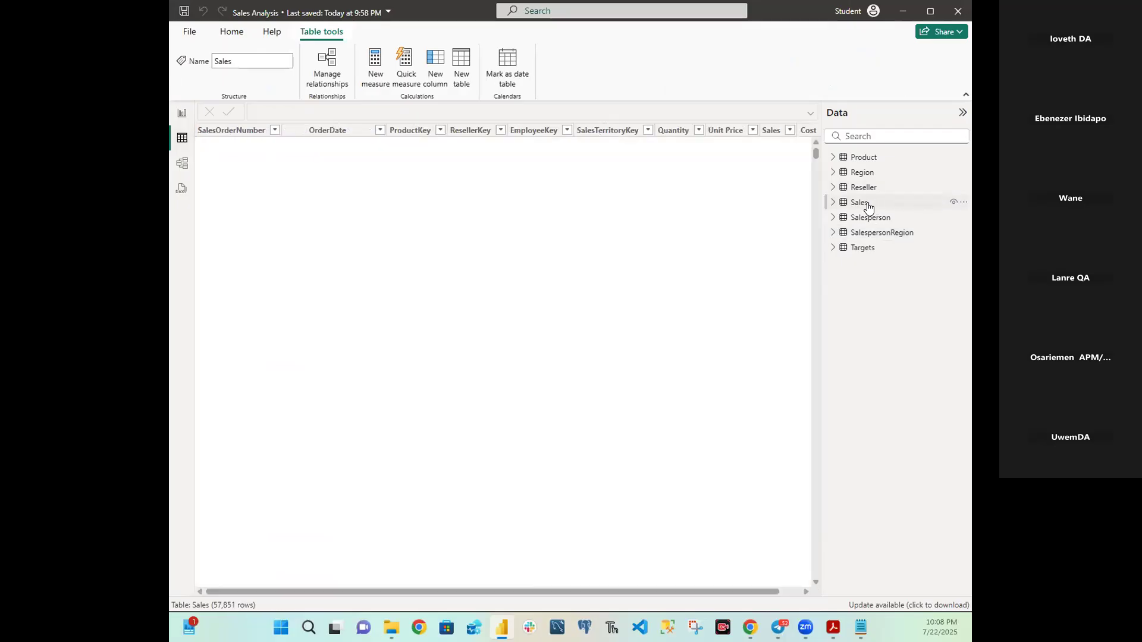
{"action": "left_click_drag", "start_coordinate": [494, 593], "coordinate": [577, 593]}
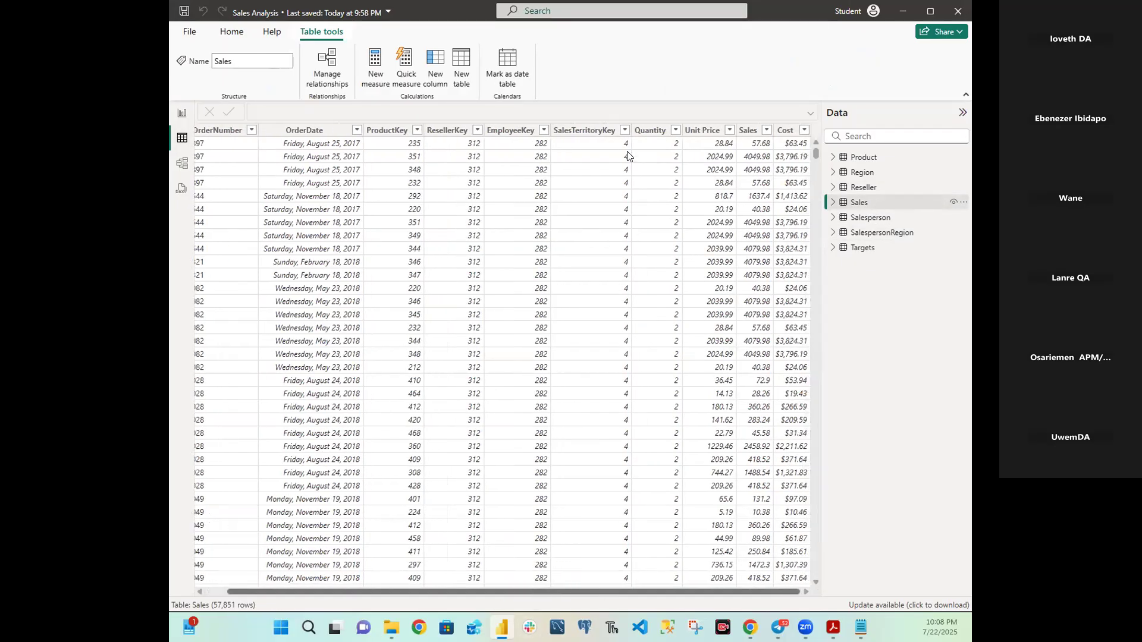
{"action": "left_click", "coordinate": [642, 132]}
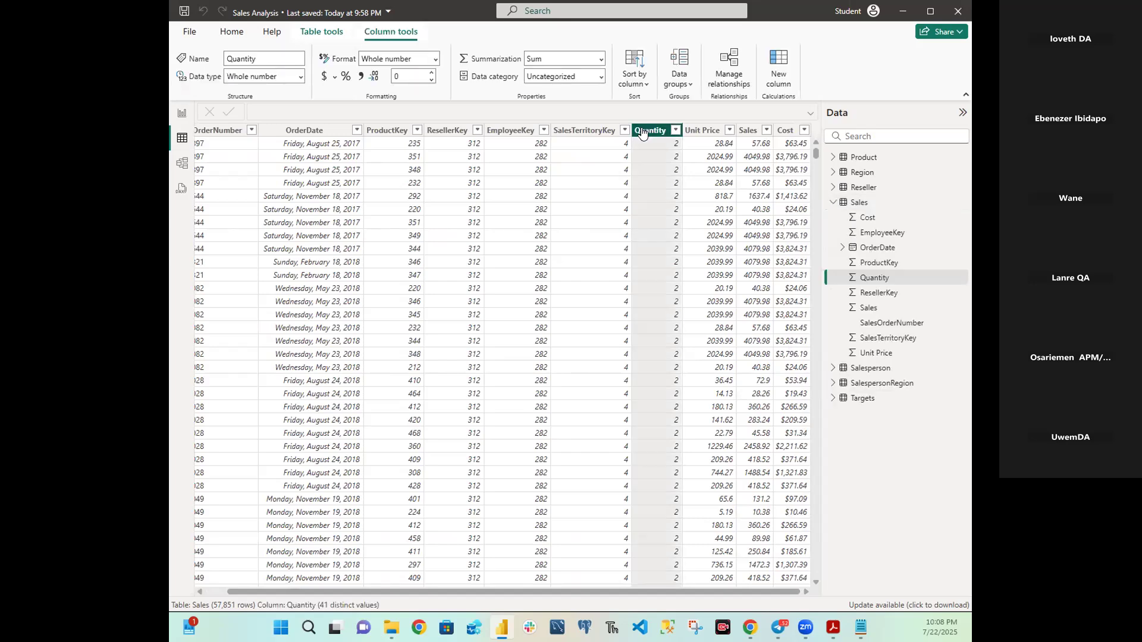
Step: Review the Unit Price, Sales and Cost columns of the Sales table, and its SalesOrderNumber column
{"action": "left_click", "coordinate": [698, 132]}
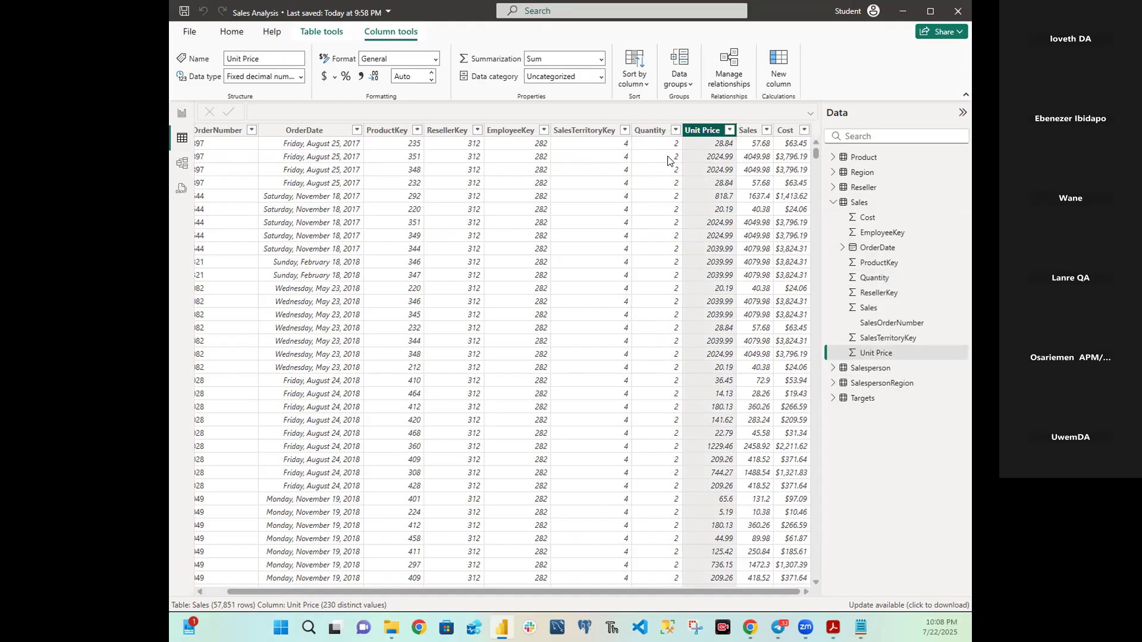
{"action": "left_click", "coordinate": [740, 185]}
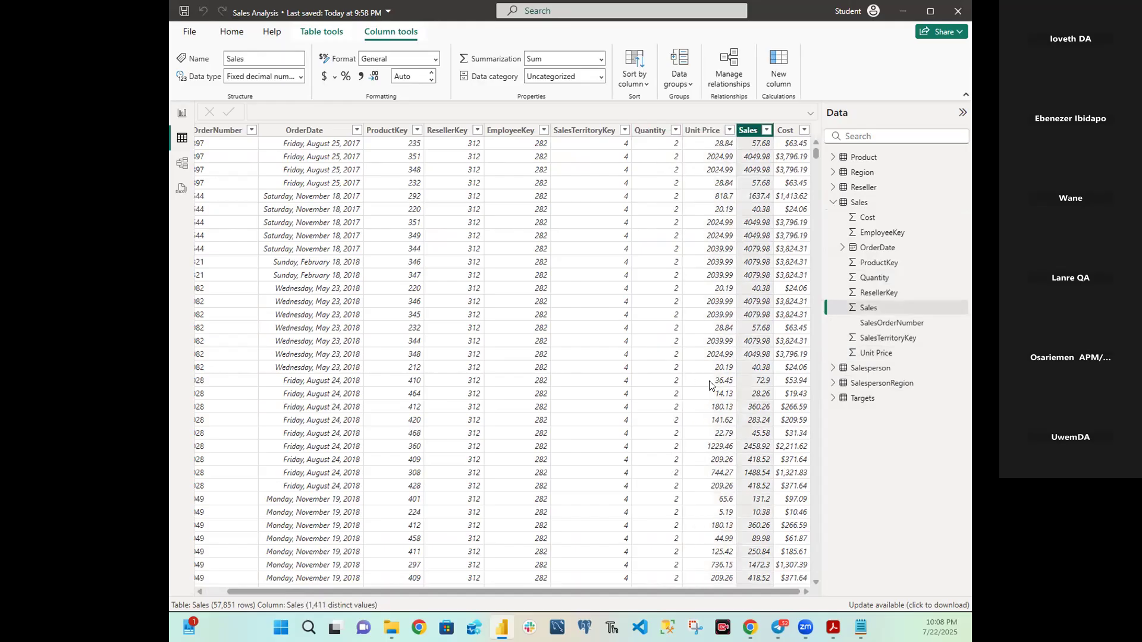
{"action": "left_click", "coordinate": [786, 131]}
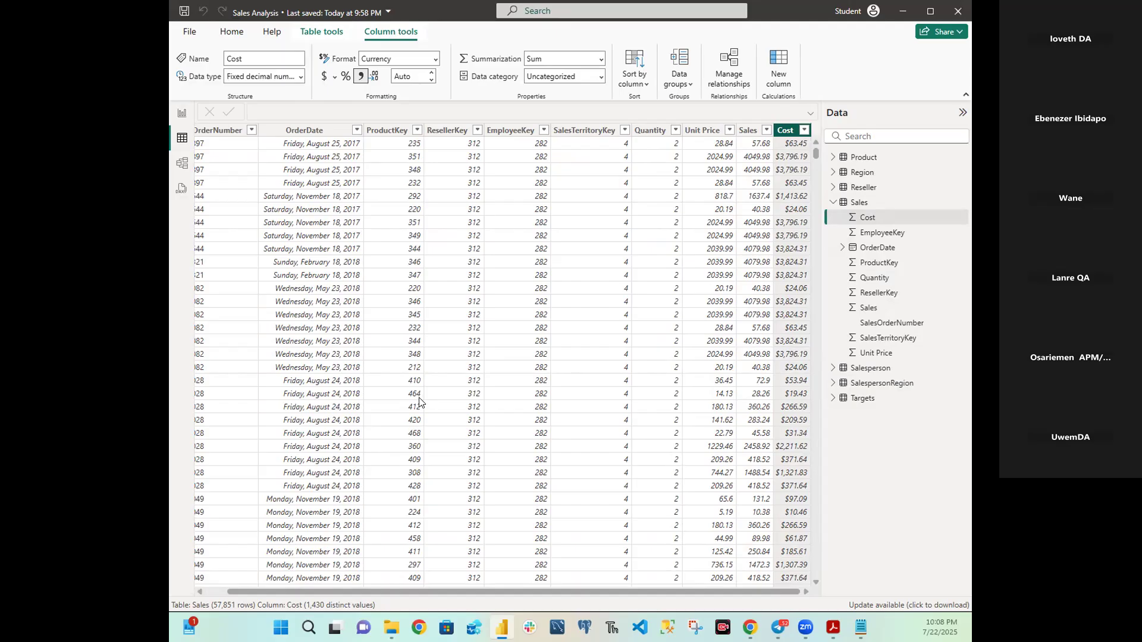
{"action": "left_click_drag", "start_coordinate": [296, 592], "coordinate": [240, 588]}
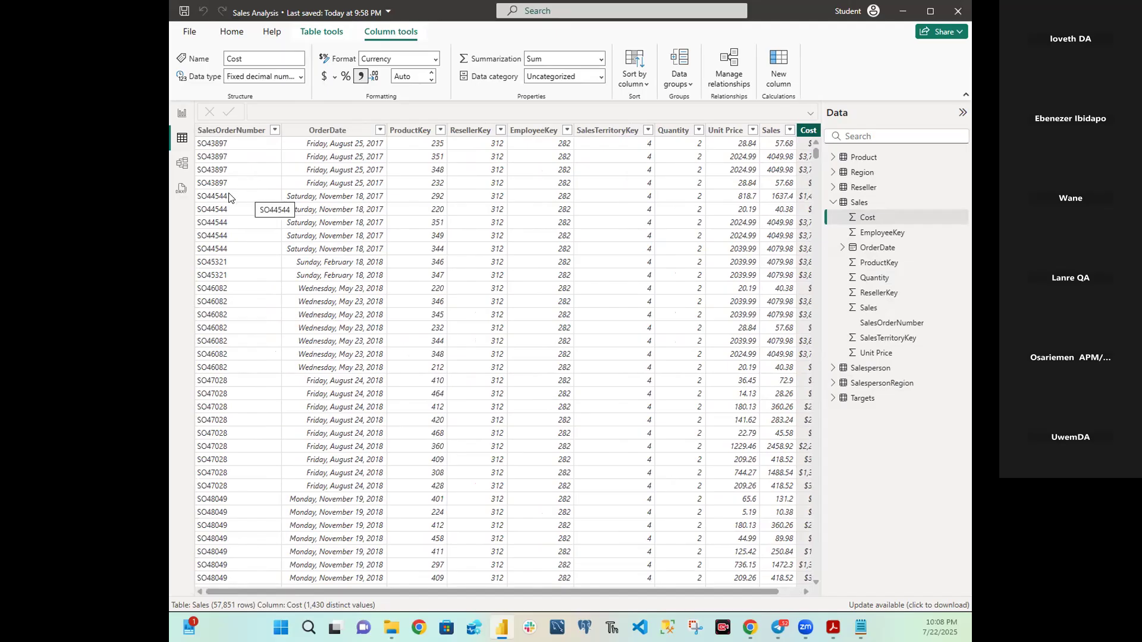
Step: Return to the model view and look over all the table cards
{"action": "left_click", "coordinate": [183, 121]}
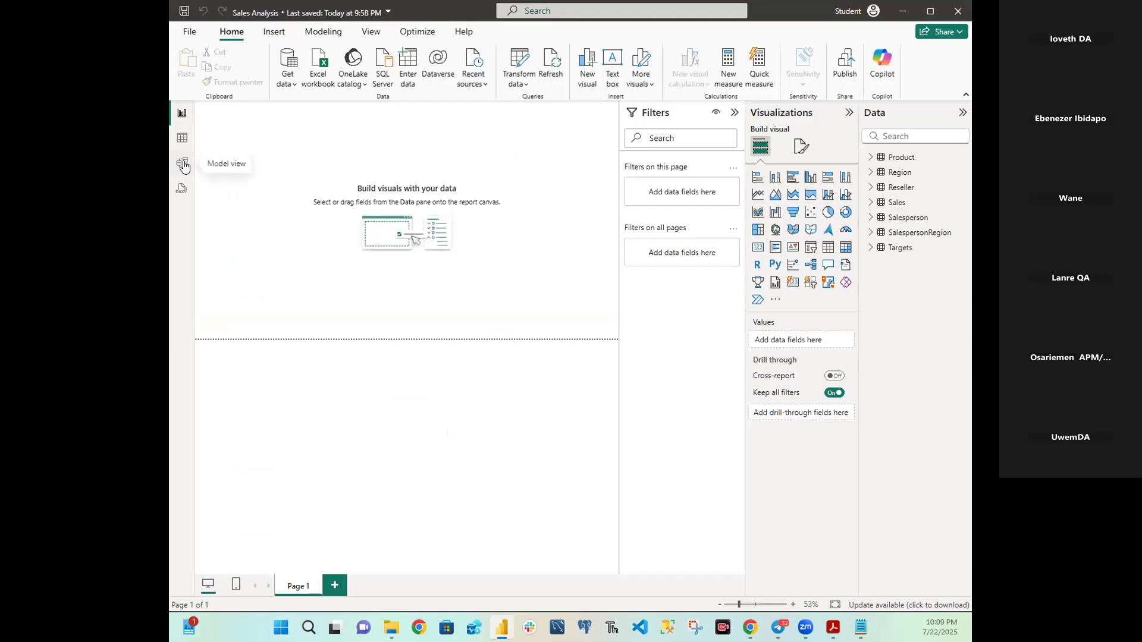
{"action": "left_click", "coordinate": [182, 163]}
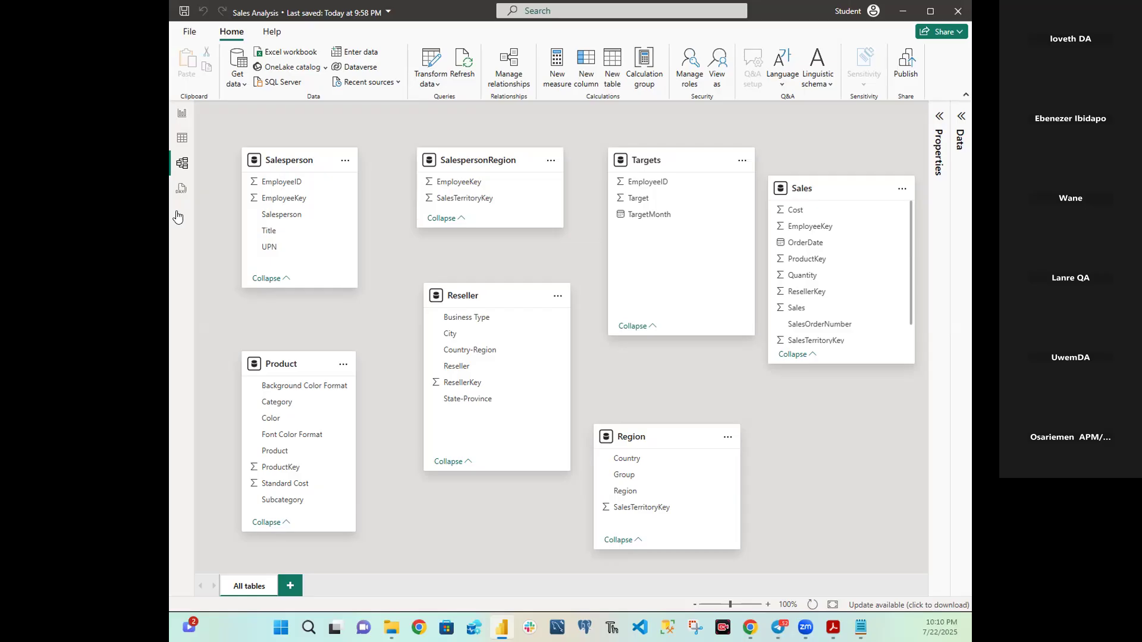
{"action": "key", "text": "alt+Tab"}
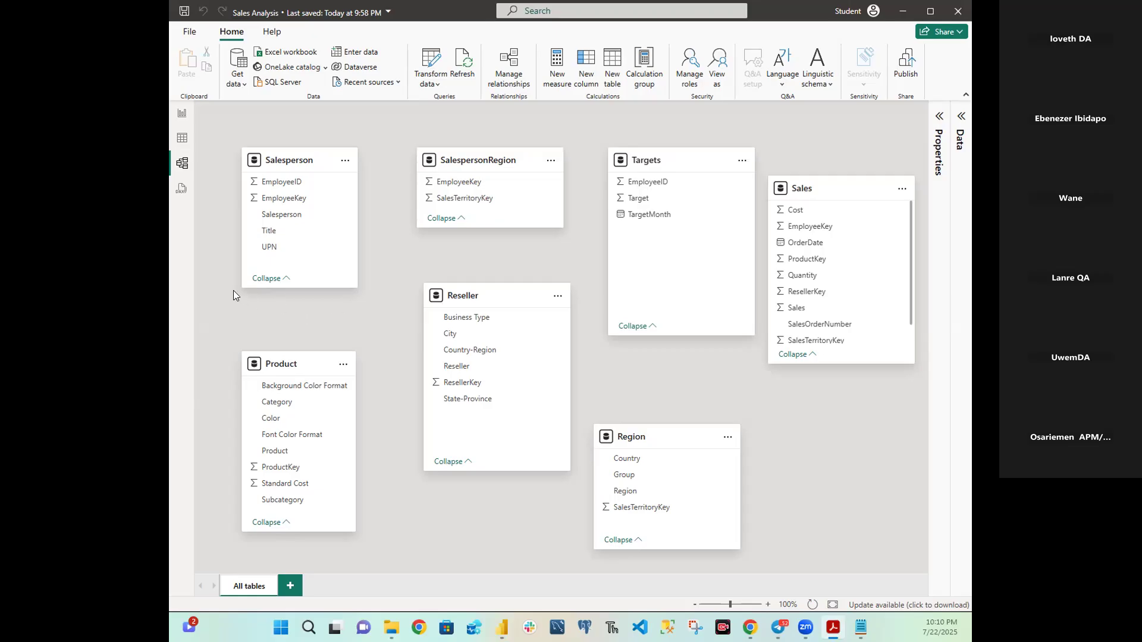
Step: Add a table visual of the Product table's Category field to the report page, shift it slightly inward and enlarge it
{"action": "left_click", "coordinate": [182, 114]}
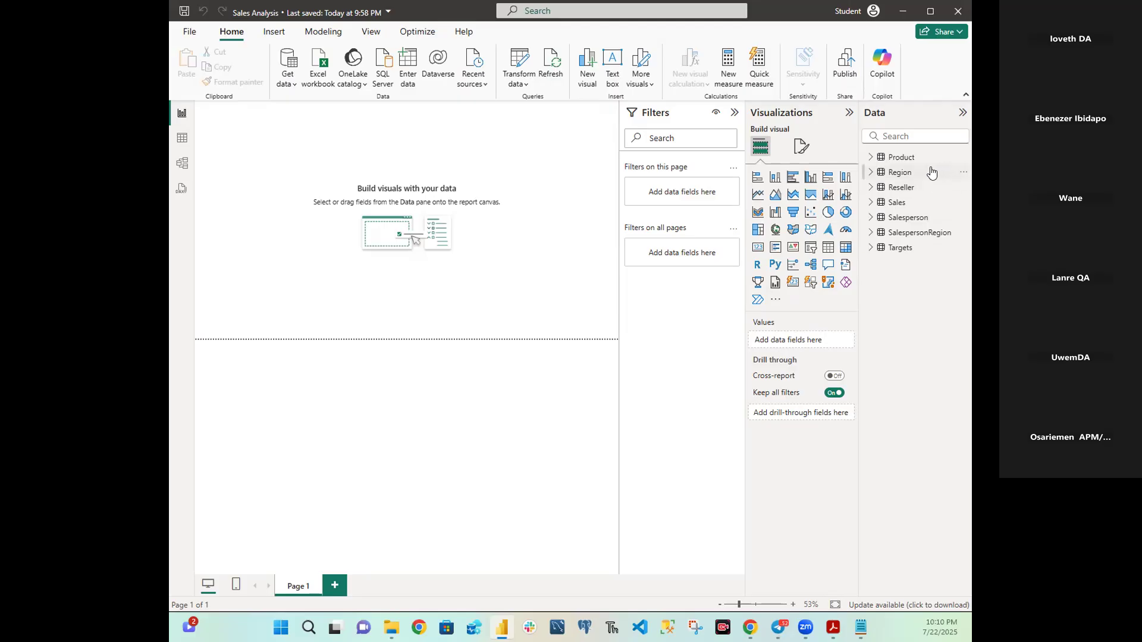
{"action": "left_click", "coordinate": [870, 160]}
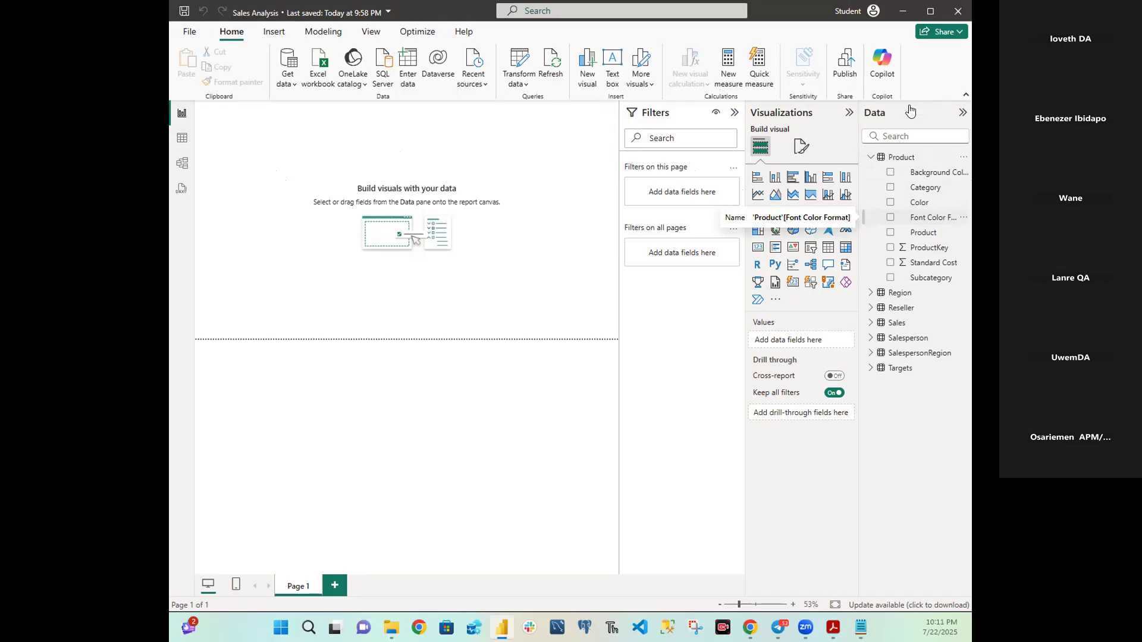
{"action": "left_click", "coordinate": [890, 188]}
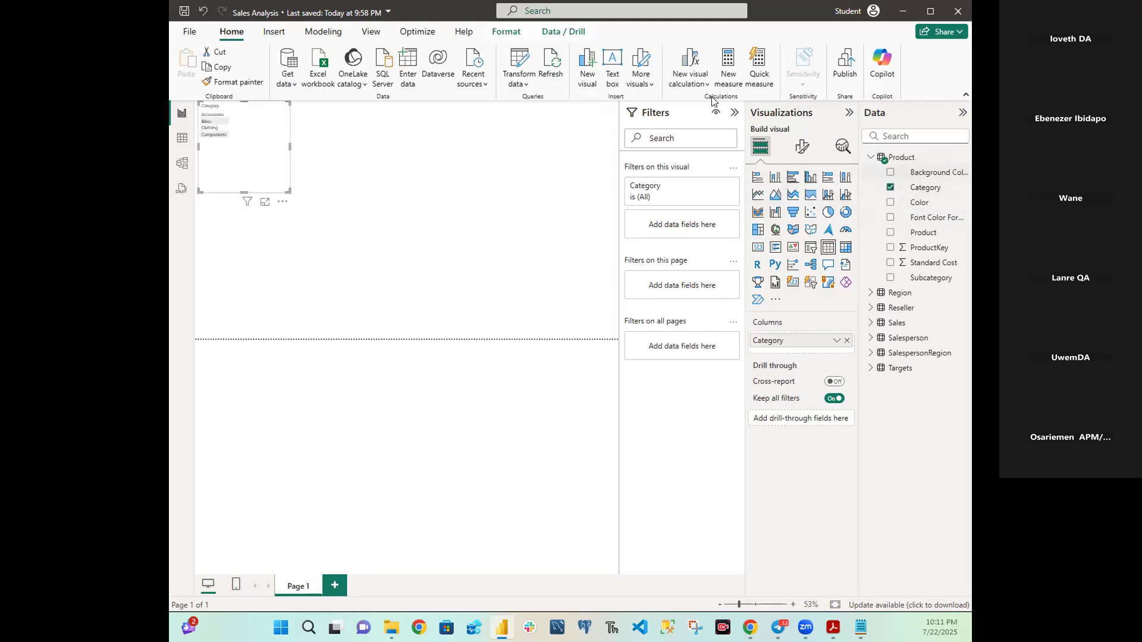
{"action": "mouse_move", "coordinate": [267, 121]}
{"action": "left_mouse_down"}
{"action": "mouse_move", "coordinate": [256, 102]}
{"action": "mouse_move", "coordinate": [268, 133]}
{"action": "left_mouse_up"}
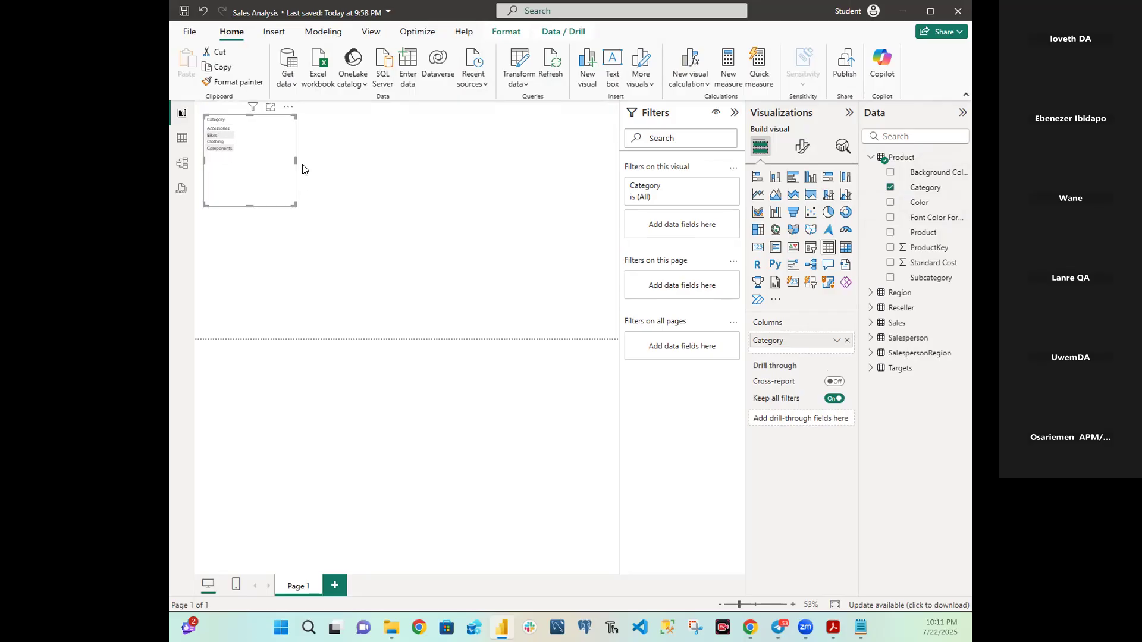
{"action": "left_click_drag", "start_coordinate": [294, 205], "coordinate": [381, 243]}
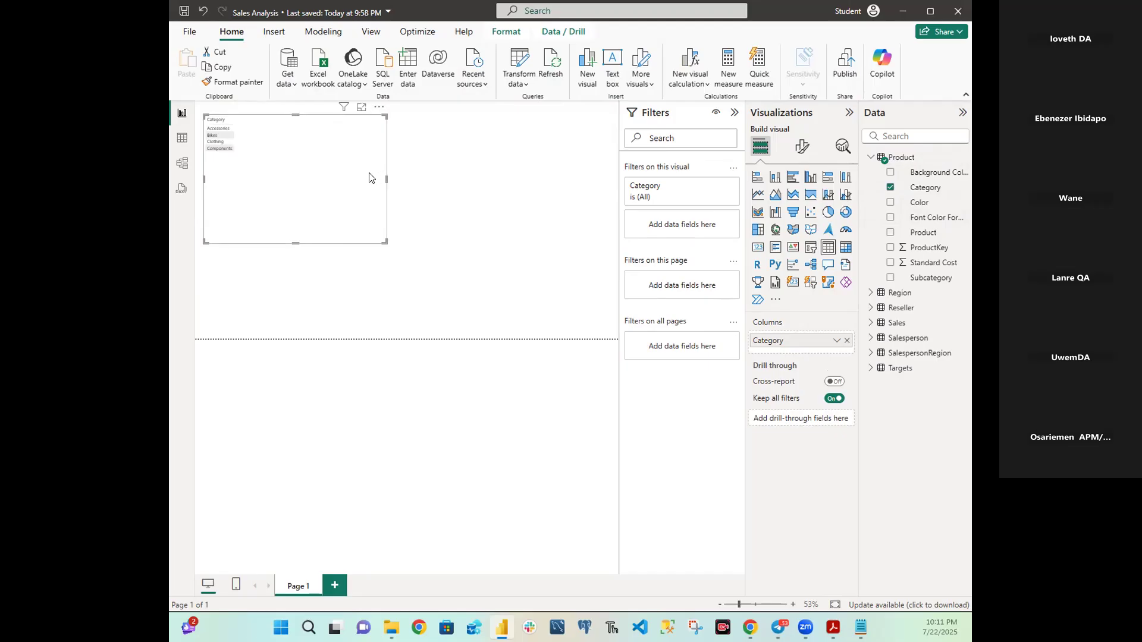
Step: Format the Category table's values in Times New Roman at font size 20
{"action": "left_click", "coordinate": [803, 147]}
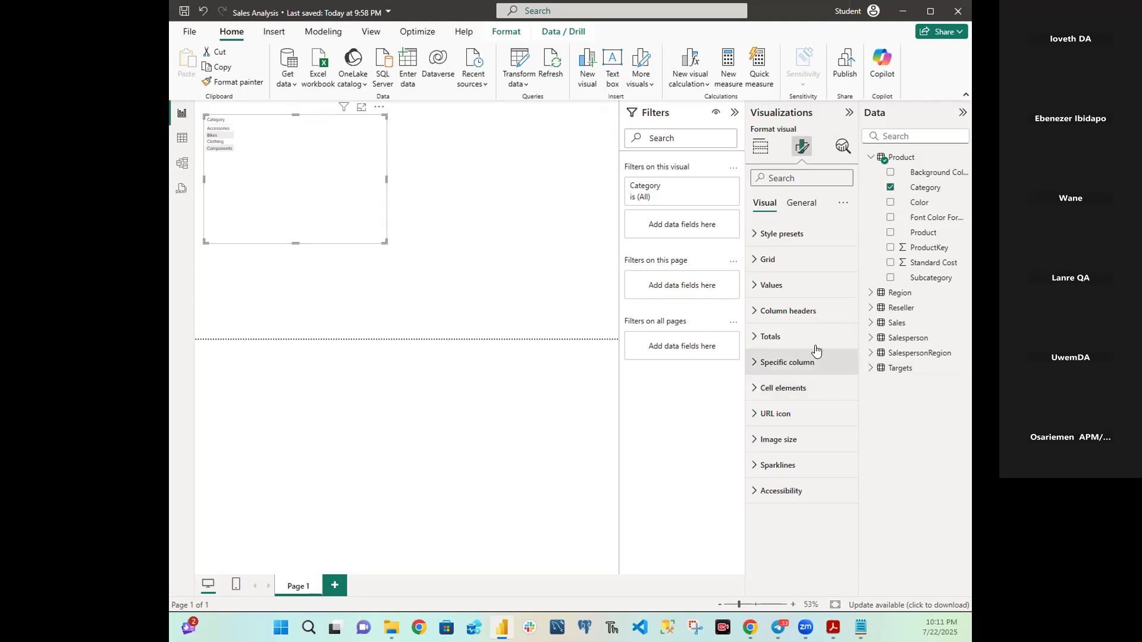
{"action": "left_click", "coordinate": [756, 288]}
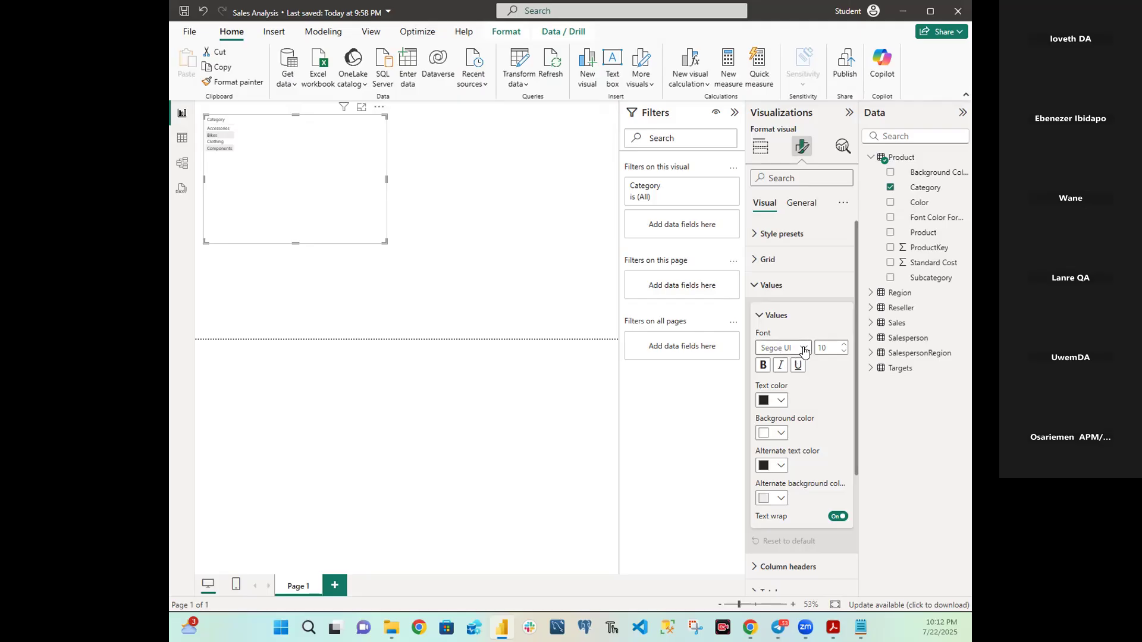
{"action": "left_click", "coordinate": [803, 349]}
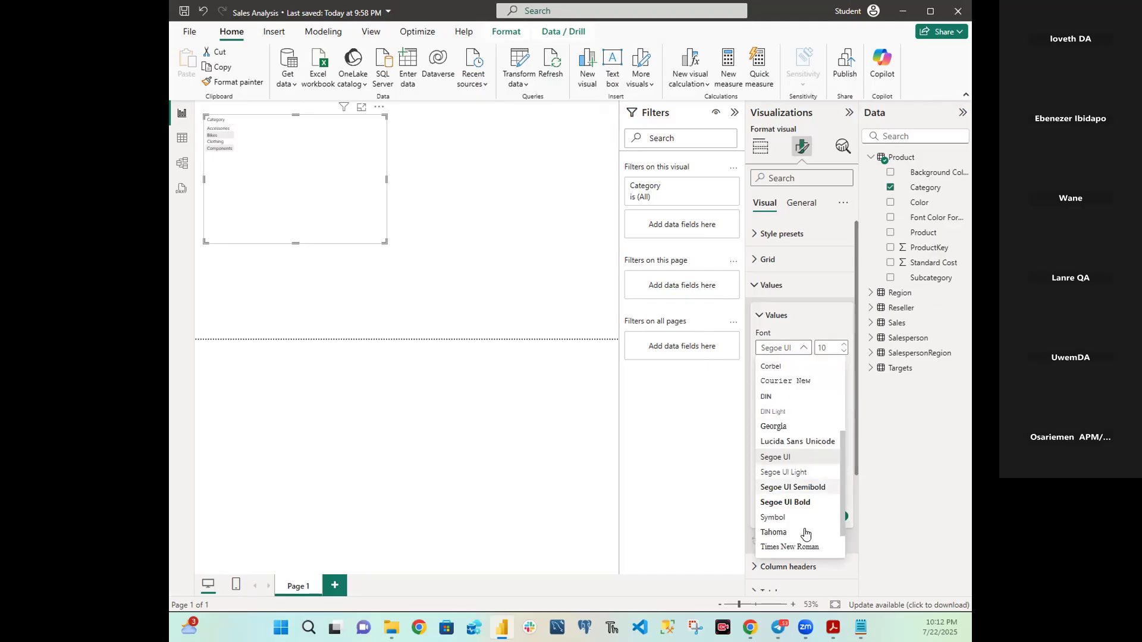
{"action": "left_click", "coordinate": [802, 549]}
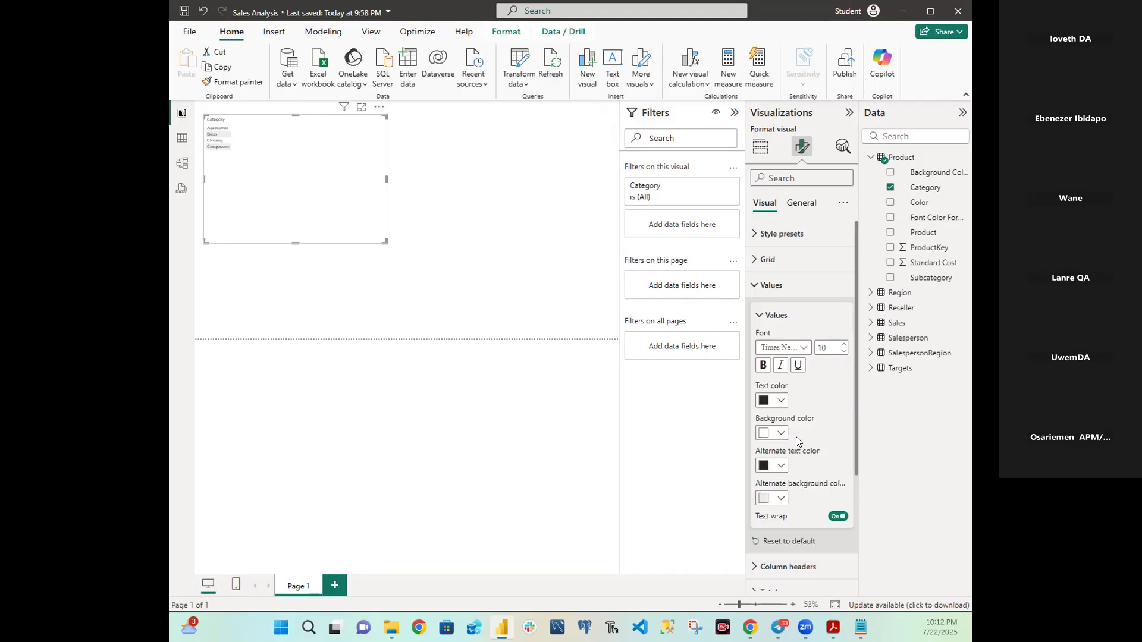
{"action": "double_click", "coordinate": [827, 347]}
{"action": "type", "text": "20"}
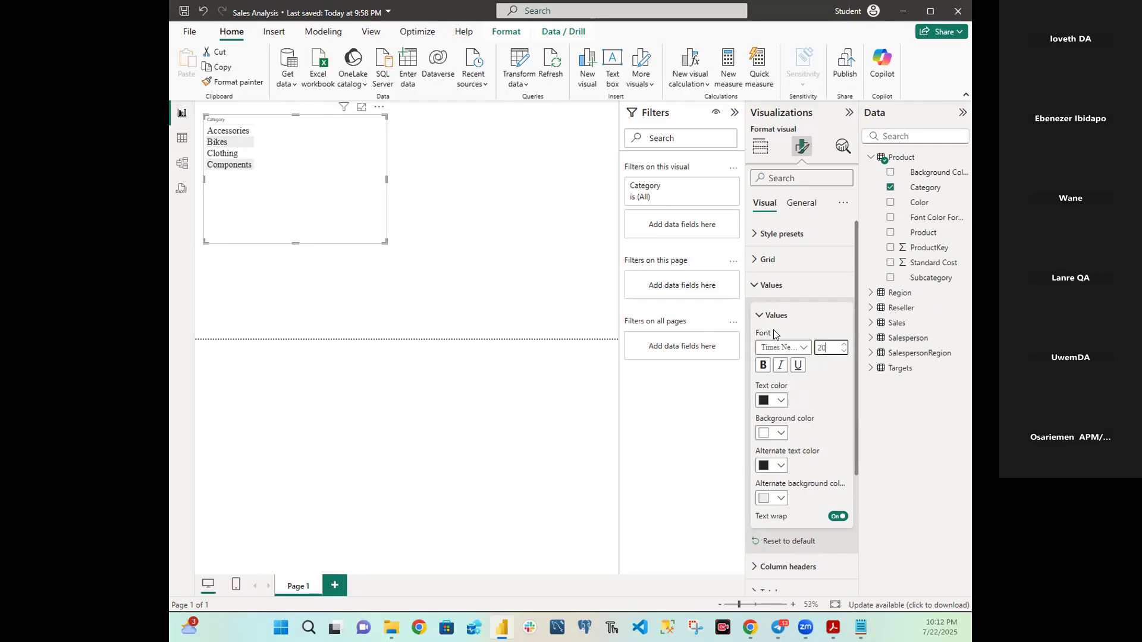
{"action": "left_click", "coordinate": [760, 316]}
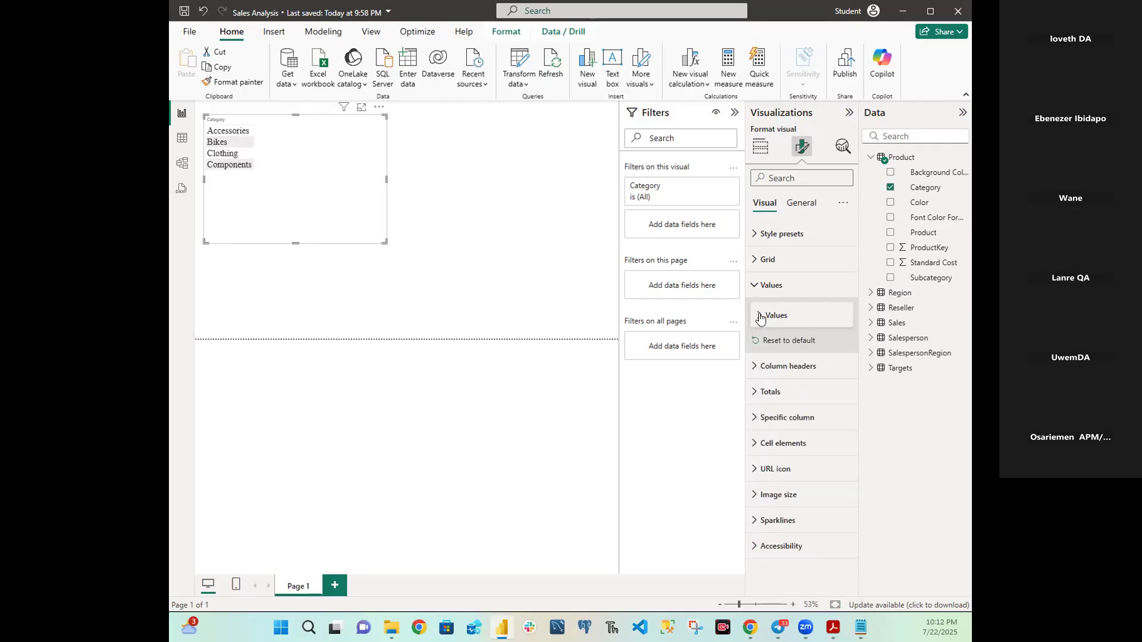
Step: Format the Category table's column header in bold Times New Roman at font size 20
{"action": "left_click", "coordinate": [756, 366]}
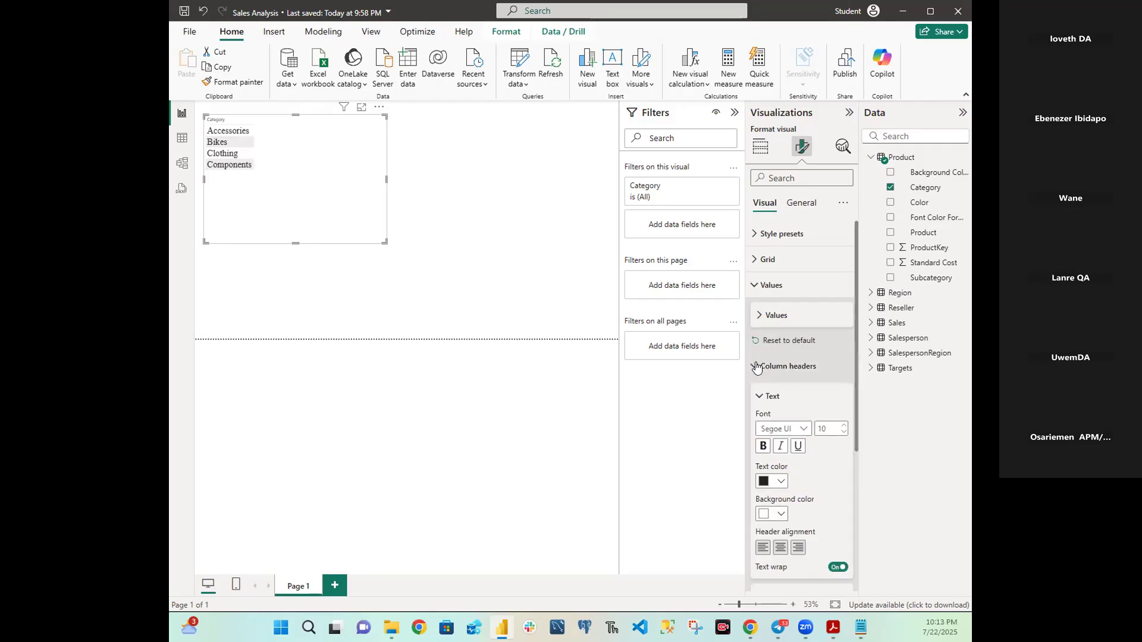
{"action": "left_click", "coordinate": [801, 431]}
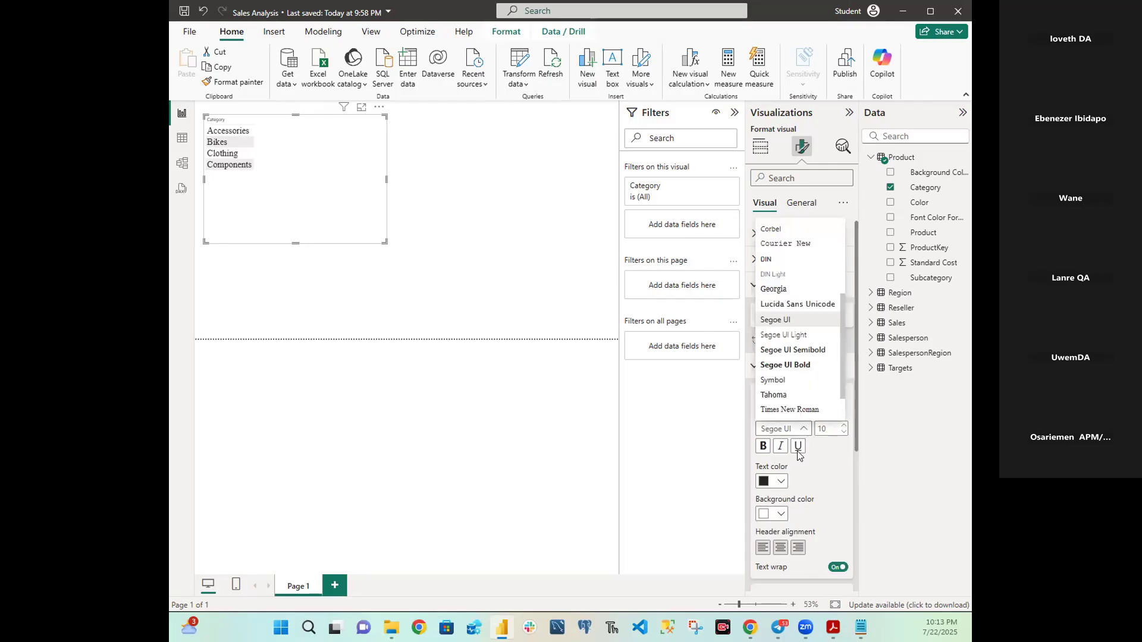
{"action": "left_click", "coordinate": [790, 409]}
{"action": "left_click", "coordinate": [828, 426]}
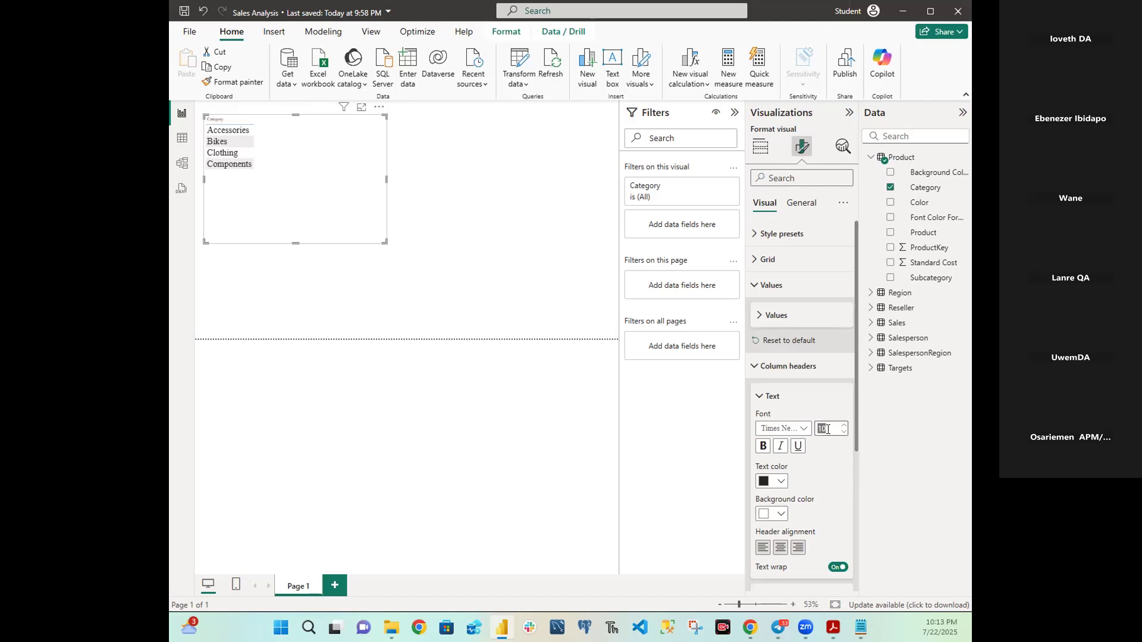
{"action": "type", "text": "20"}
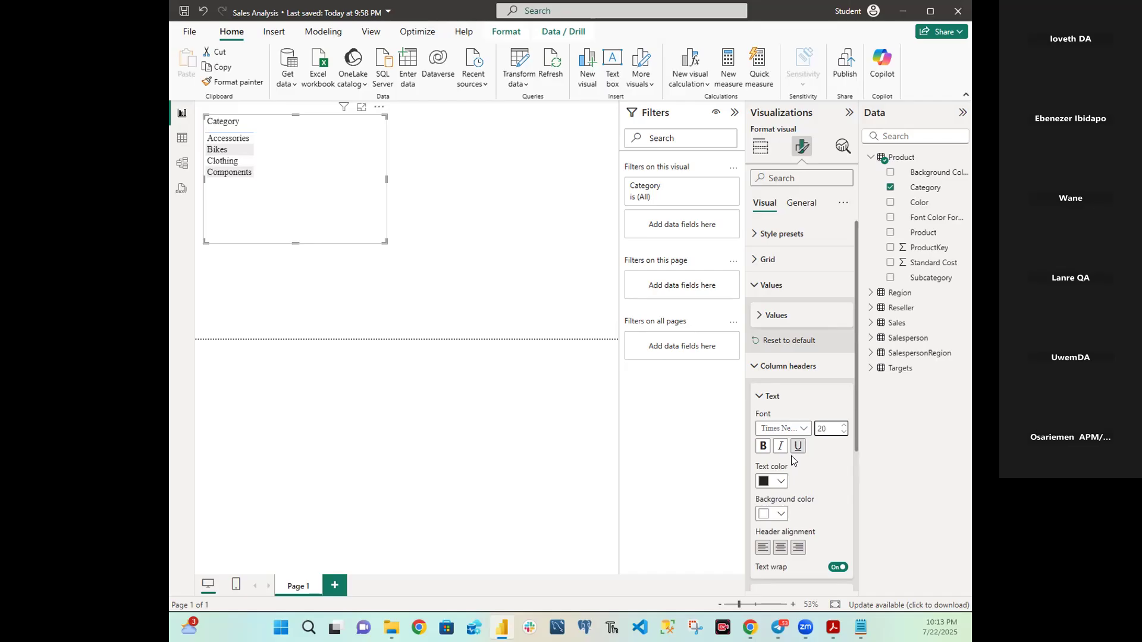
{"action": "left_click", "coordinate": [765, 448]}
{"action": "left_click", "coordinate": [773, 366]}
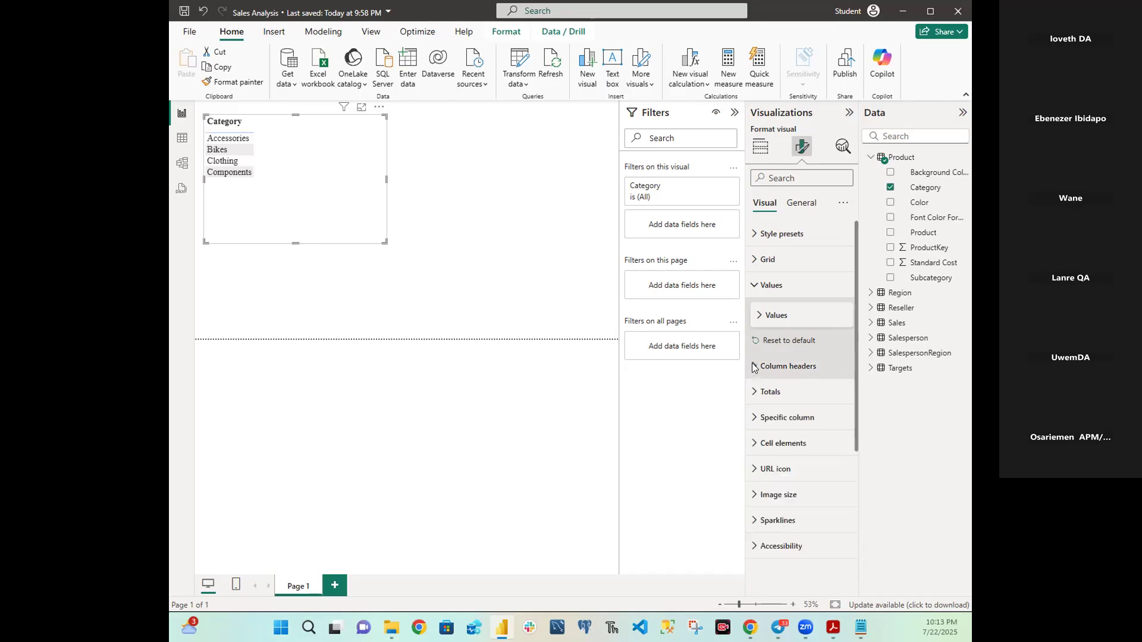
Step: Set the font size of the Category table's values to 17
{"action": "left_click", "coordinate": [766, 316]}
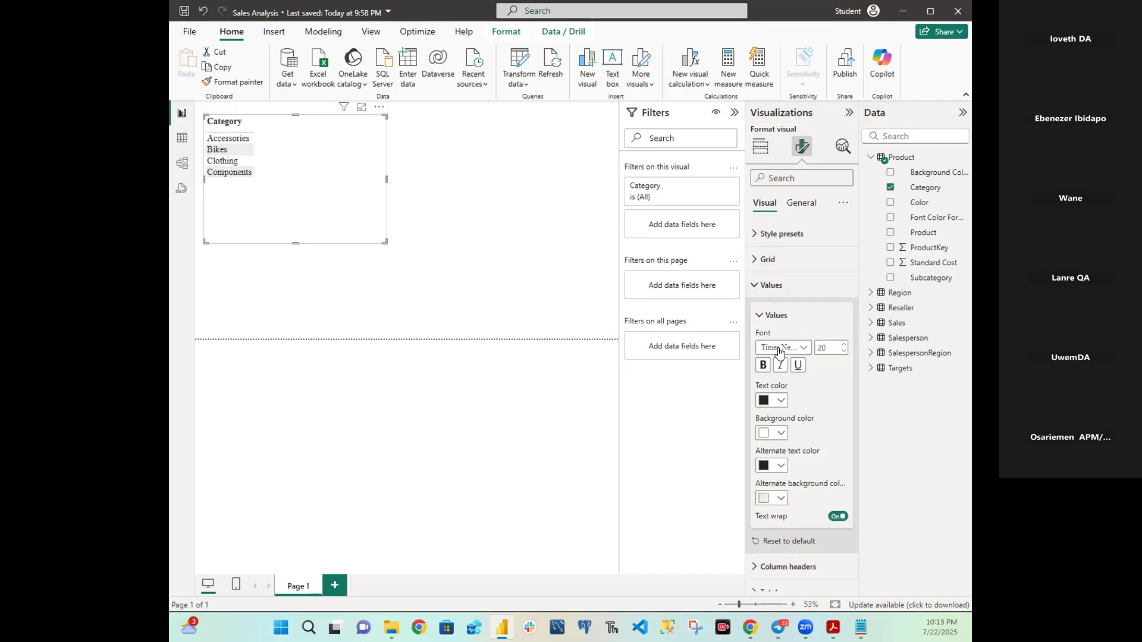
{"action": "left_click", "coordinate": [831, 349]}
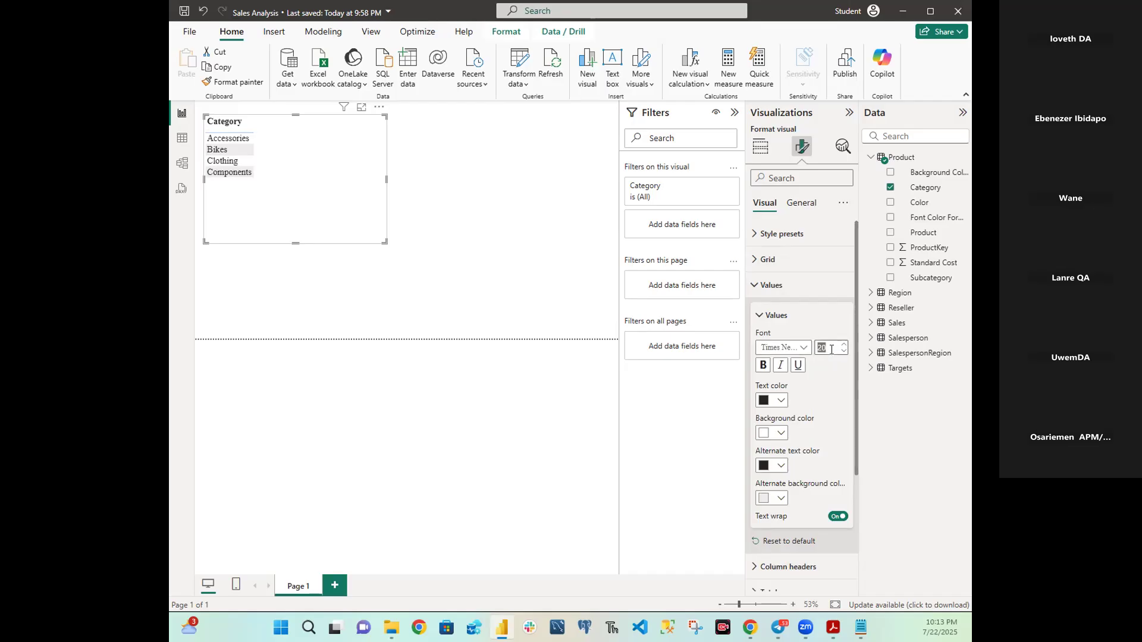
{"action": "type", "text": "17"}
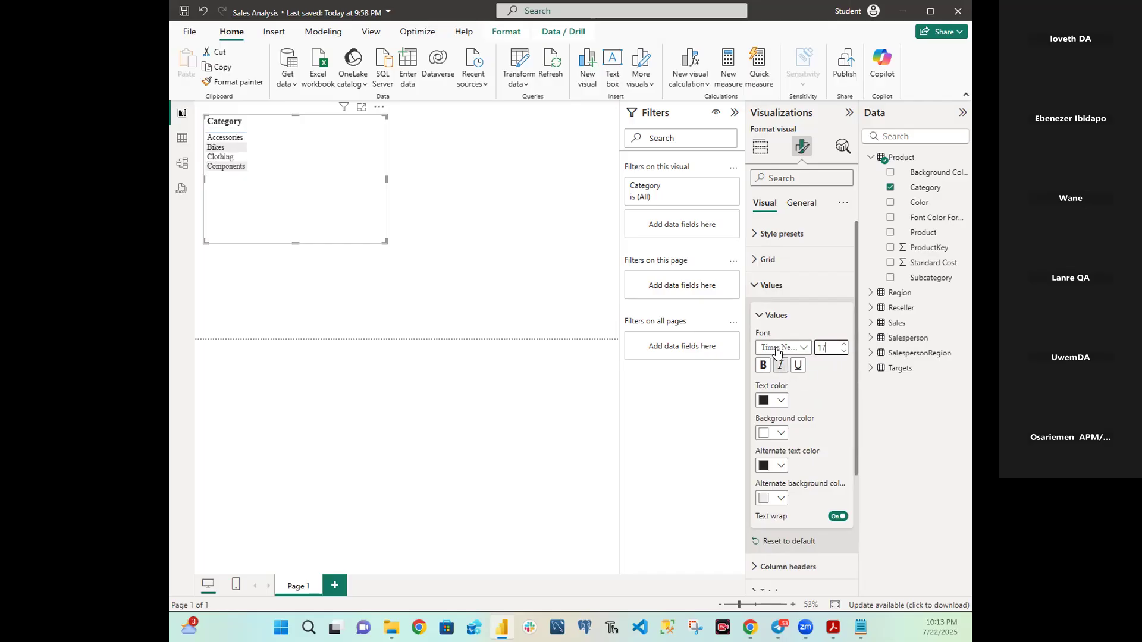
{"action": "left_click", "coordinate": [754, 314]}
{"action": "left_click", "coordinate": [758, 316]}
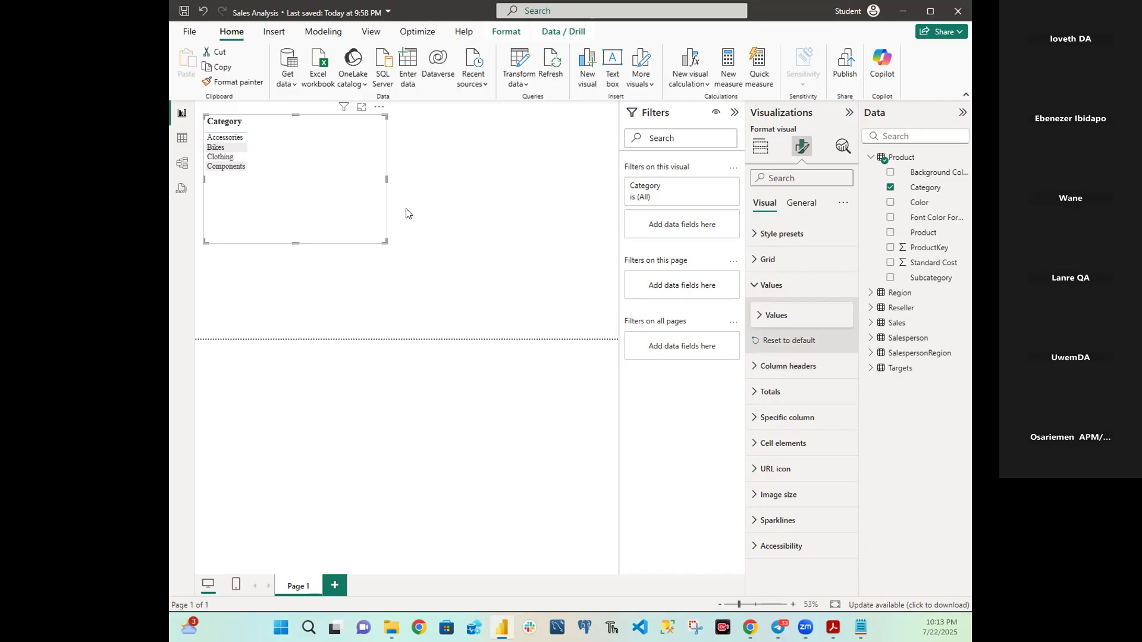
Step: Set the font size of the Category table's column header to 25
{"action": "left_click", "coordinate": [752, 368]}
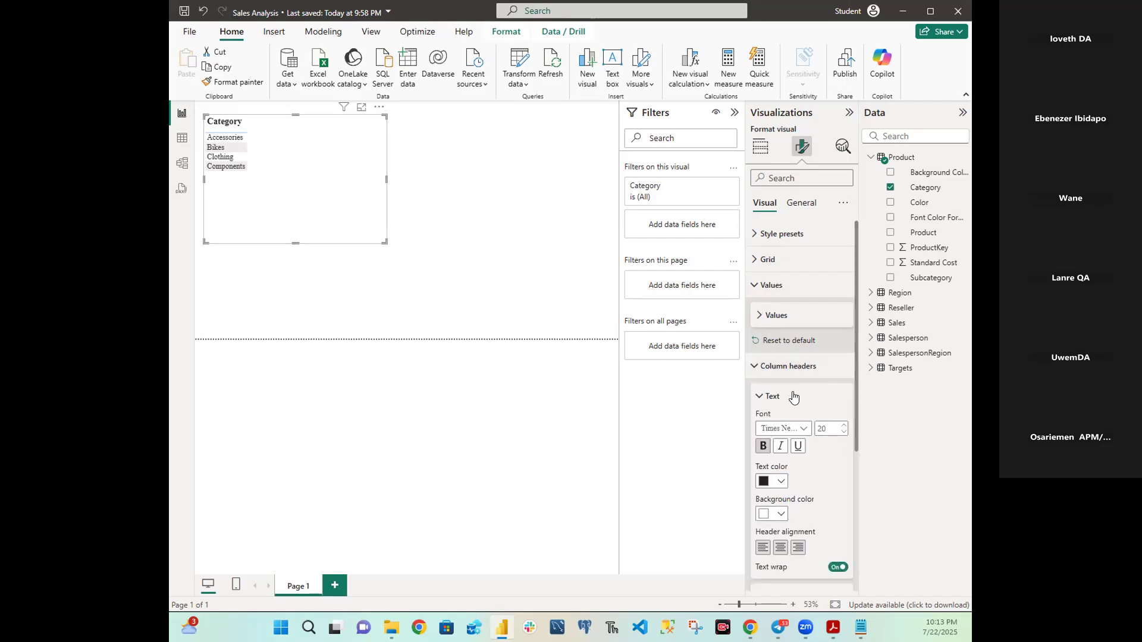
{"action": "left_click", "coordinate": [760, 398]}
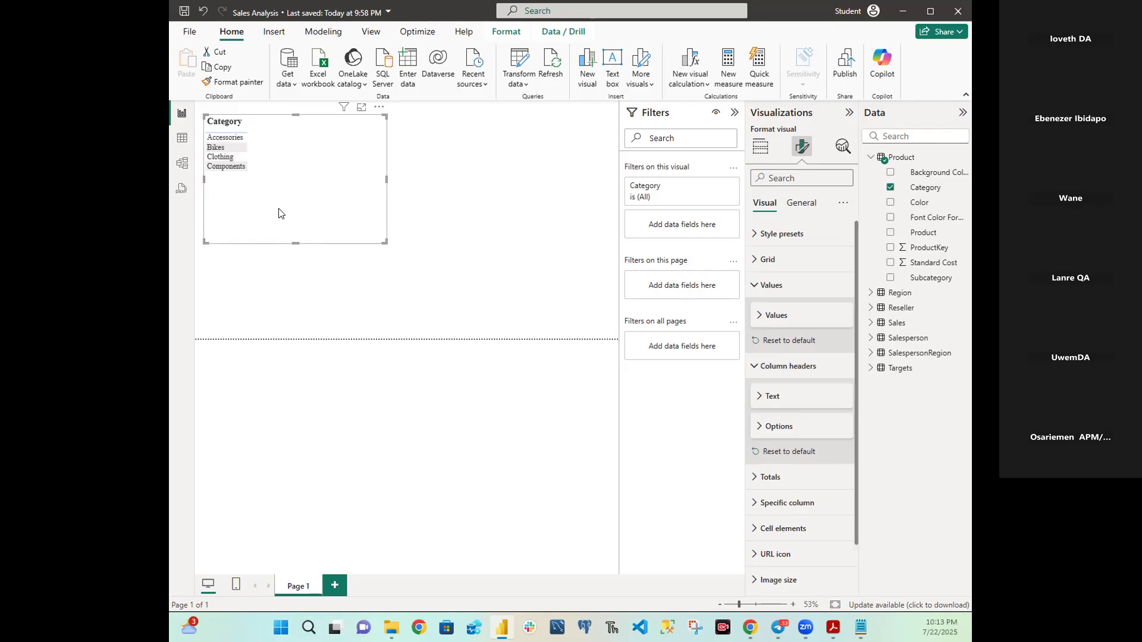
{"action": "left_click", "coordinate": [761, 397]}
{"action": "double_click", "coordinate": [825, 428]}
{"action": "type", "text": "25"}
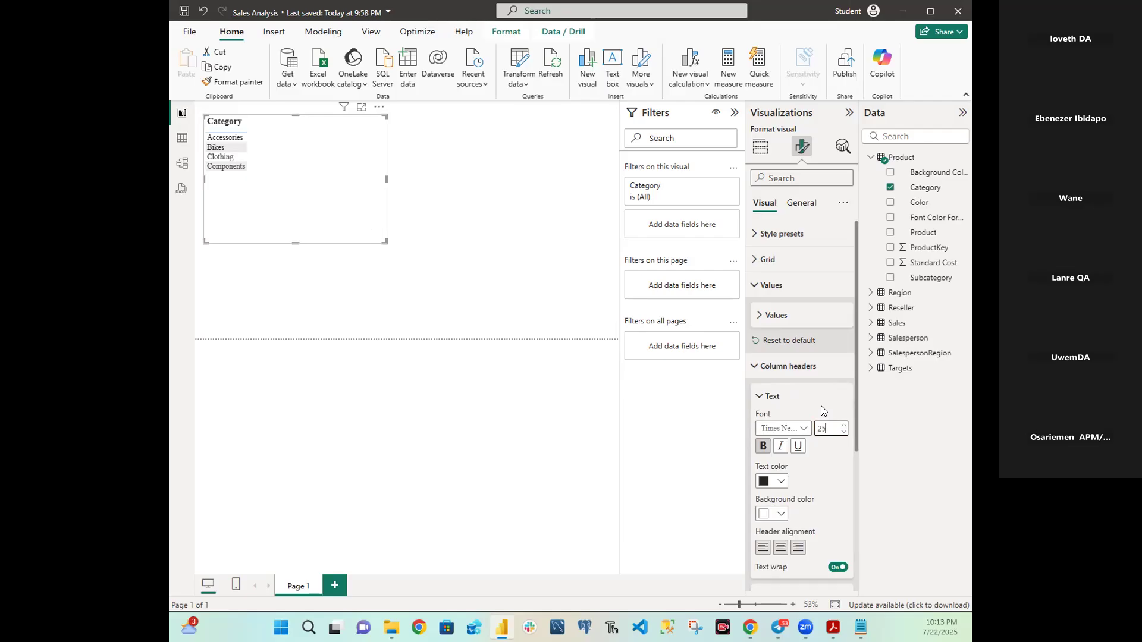
{"action": "key", "text": "Return"}
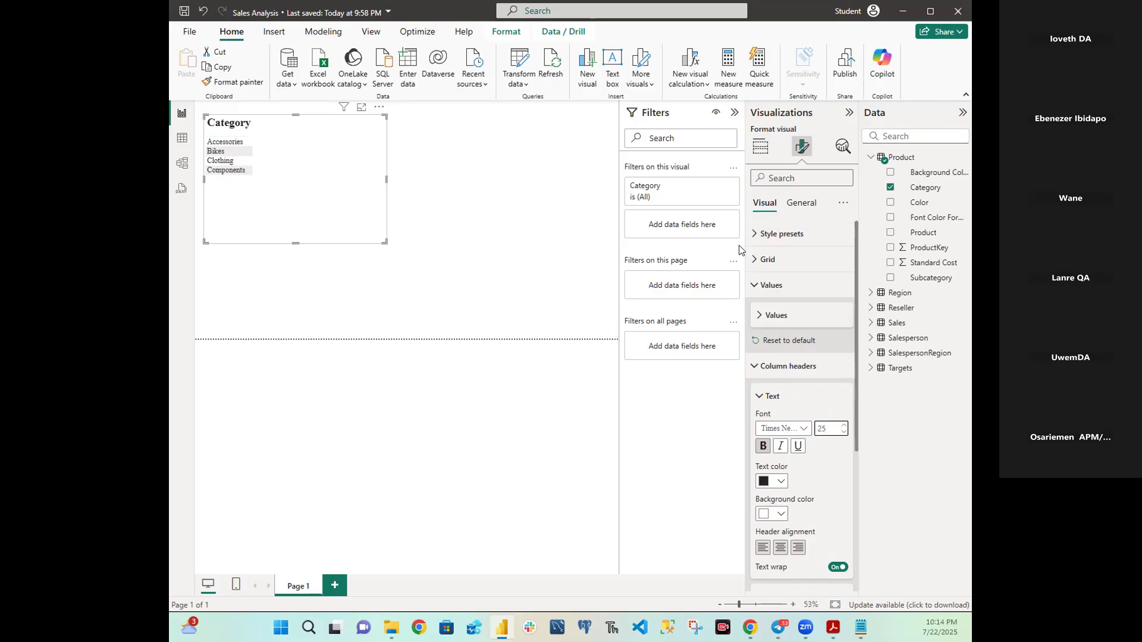
{"action": "left_click", "coordinate": [757, 397]}
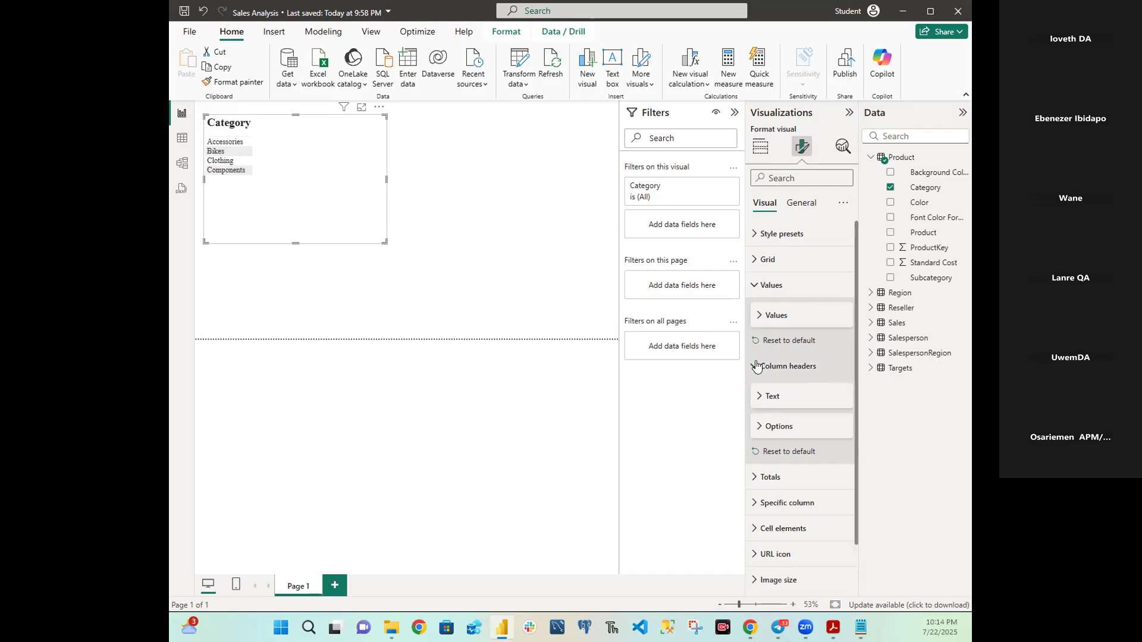
{"action": "left_click", "coordinate": [757, 366]}
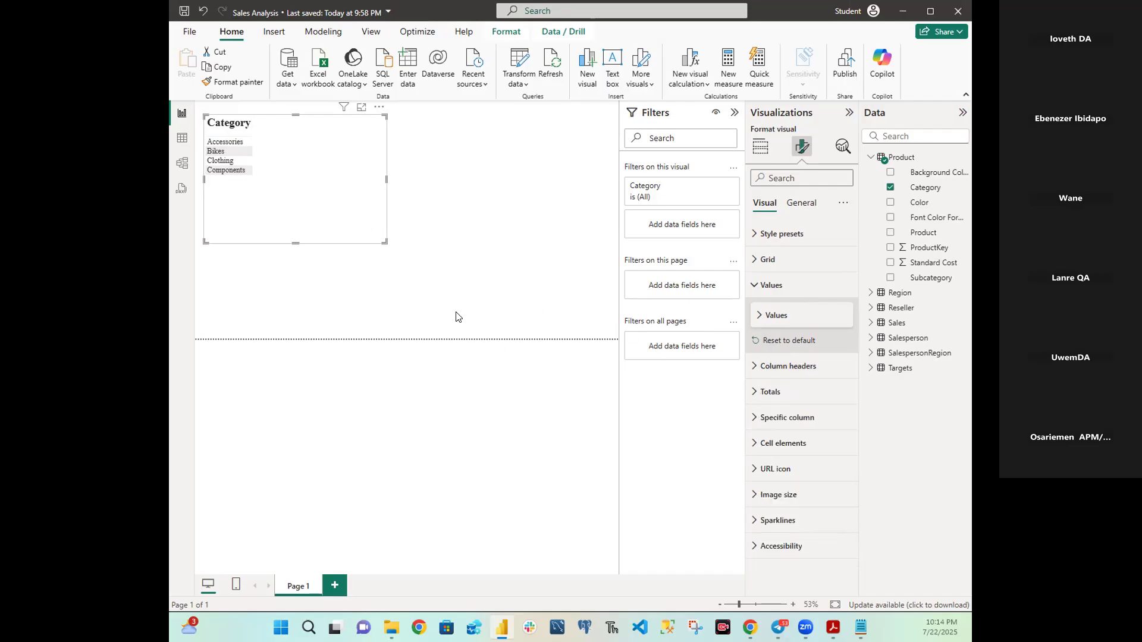
Step: Add the Sales field from the Sales table to the Category table visual
{"action": "left_click", "coordinate": [870, 157]}
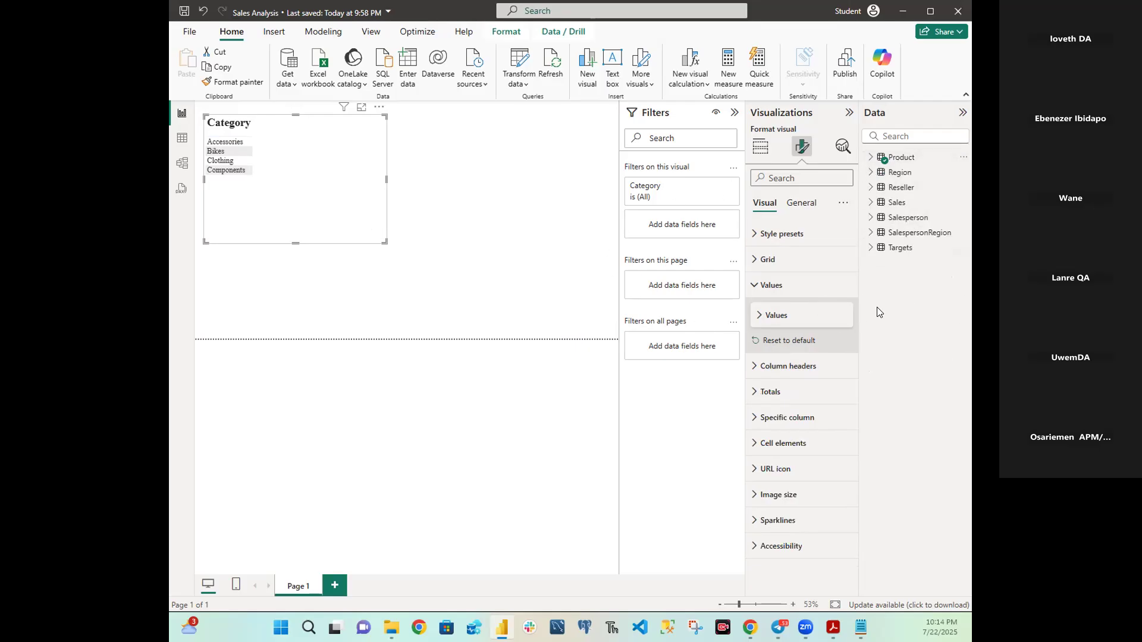
{"action": "left_click", "coordinate": [871, 203]}
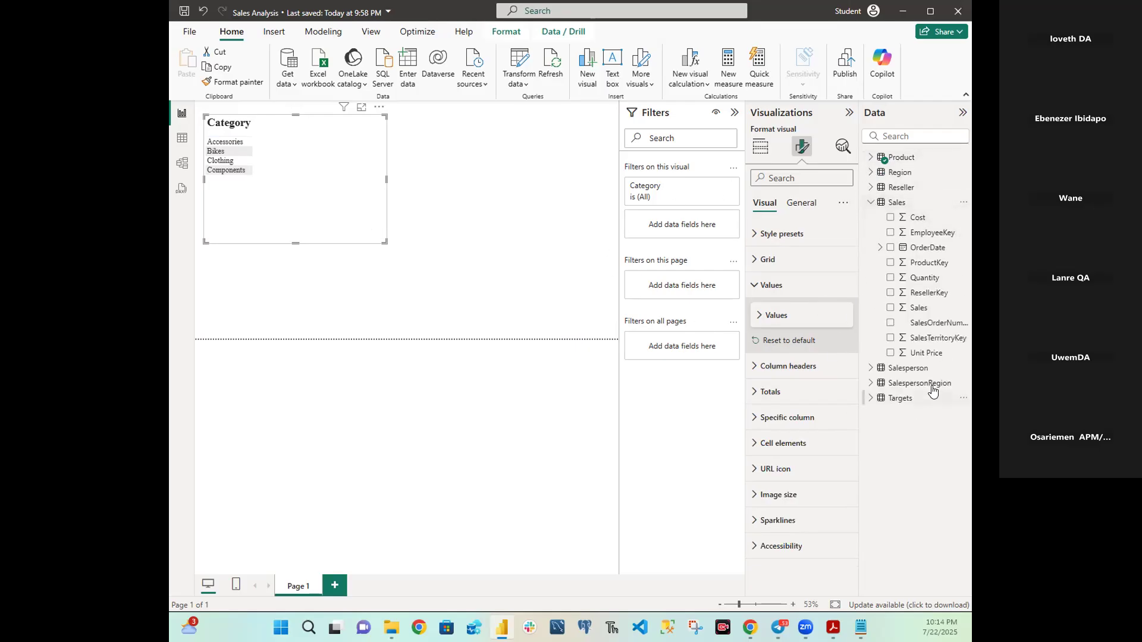
{"action": "left_click", "coordinate": [891, 309]}
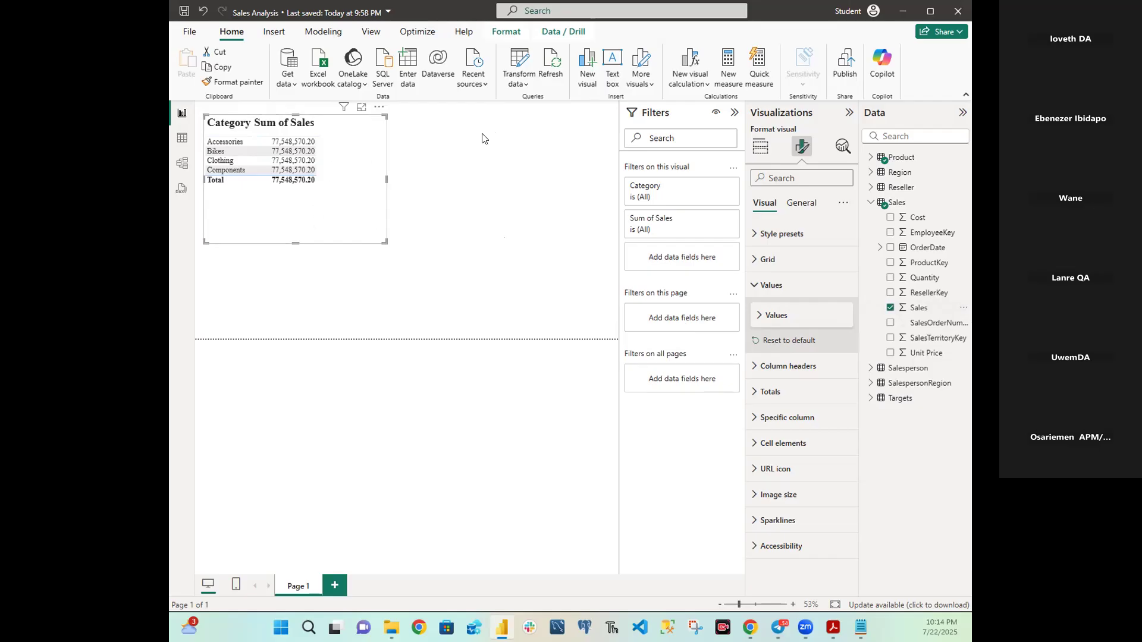
Step: Set the font size of the table visual's values to 20
{"action": "left_click", "coordinate": [751, 288]}
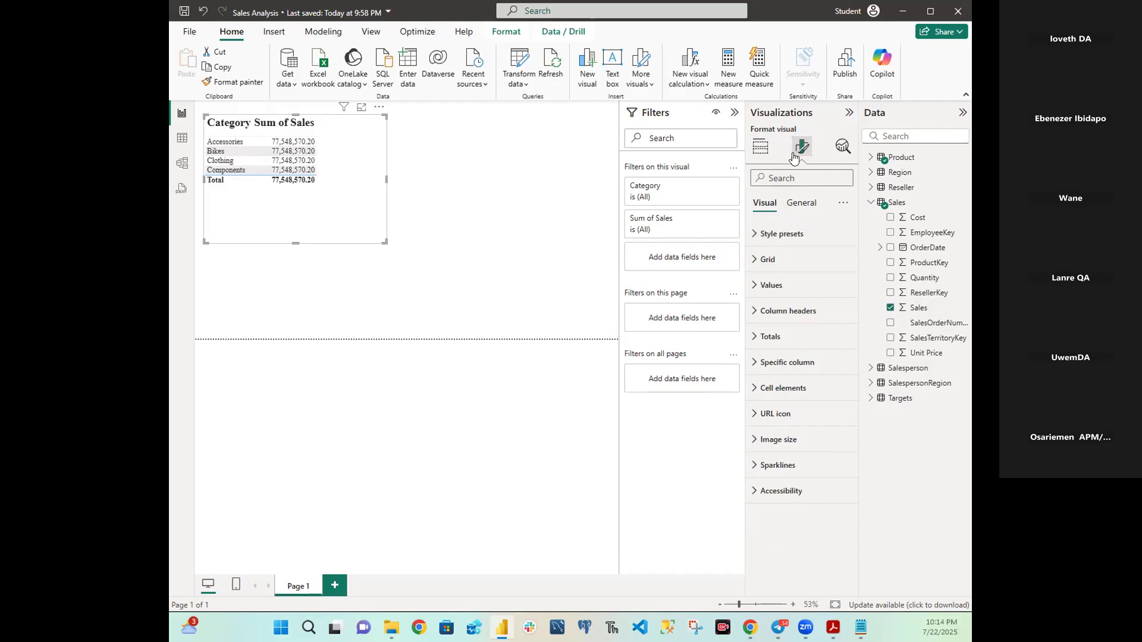
{"action": "left_click", "coordinate": [759, 285]}
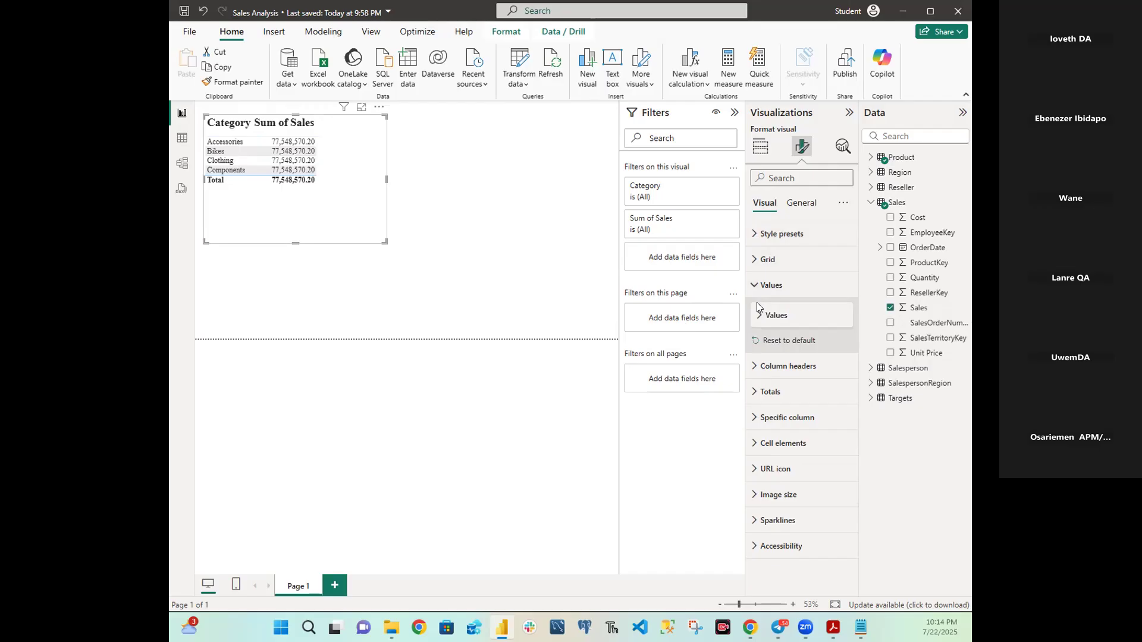
{"action": "left_click", "coordinate": [760, 316]}
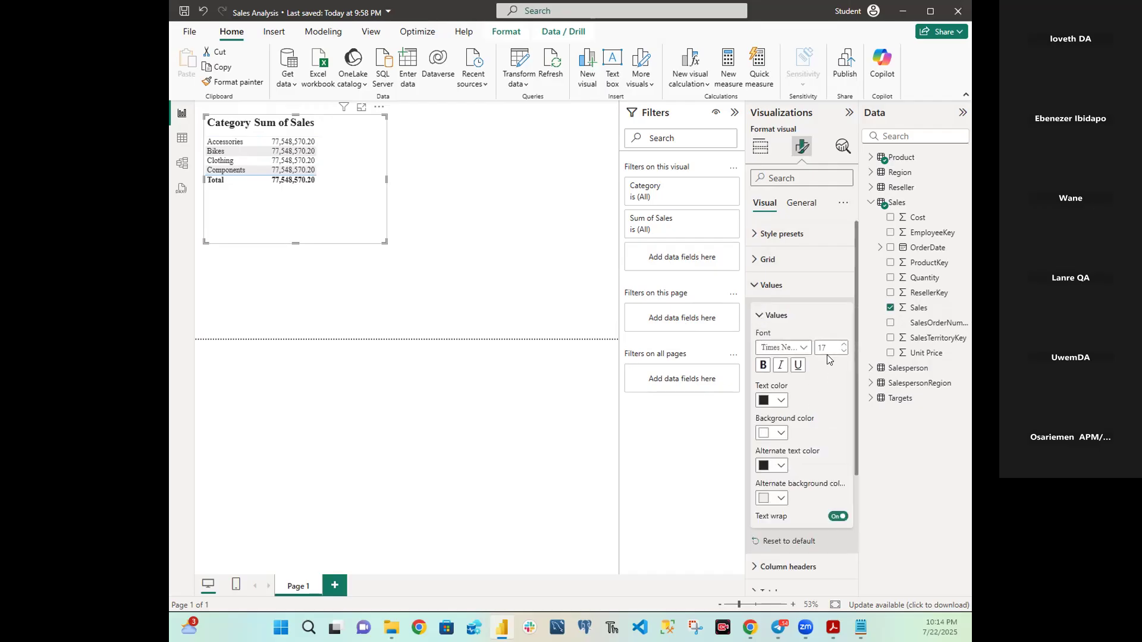
{"action": "type", "text": "20"}
{"action": "key", "text": "Return"}
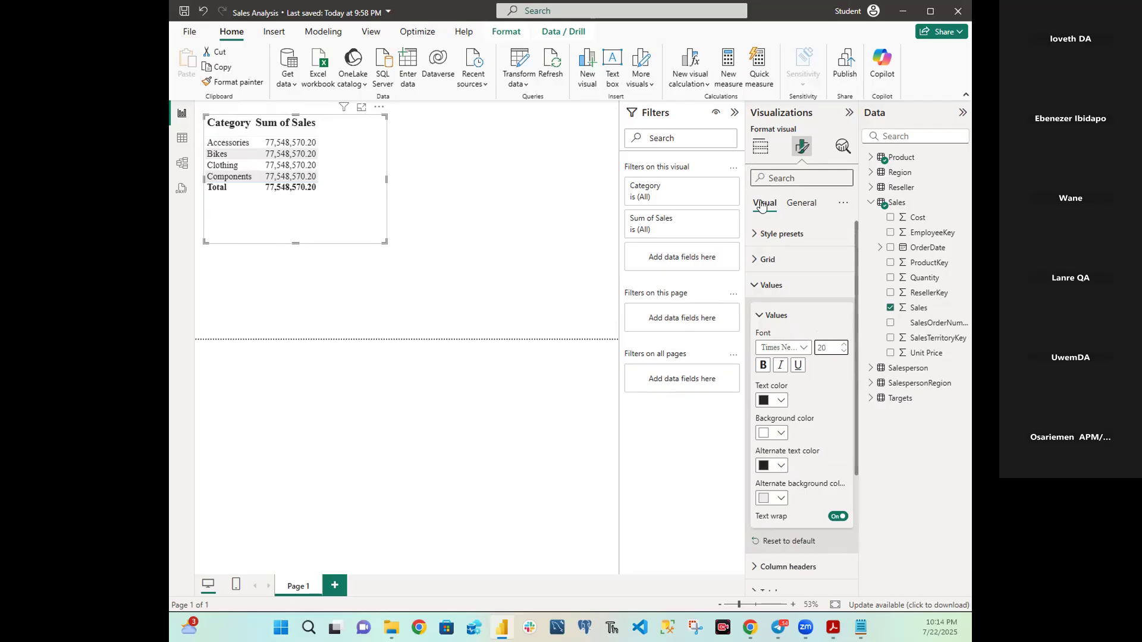
Step: Examine the table visual's source fields and check the model diagram for a relationship between Product and Sales
{"action": "left_click", "coordinate": [762, 149]}
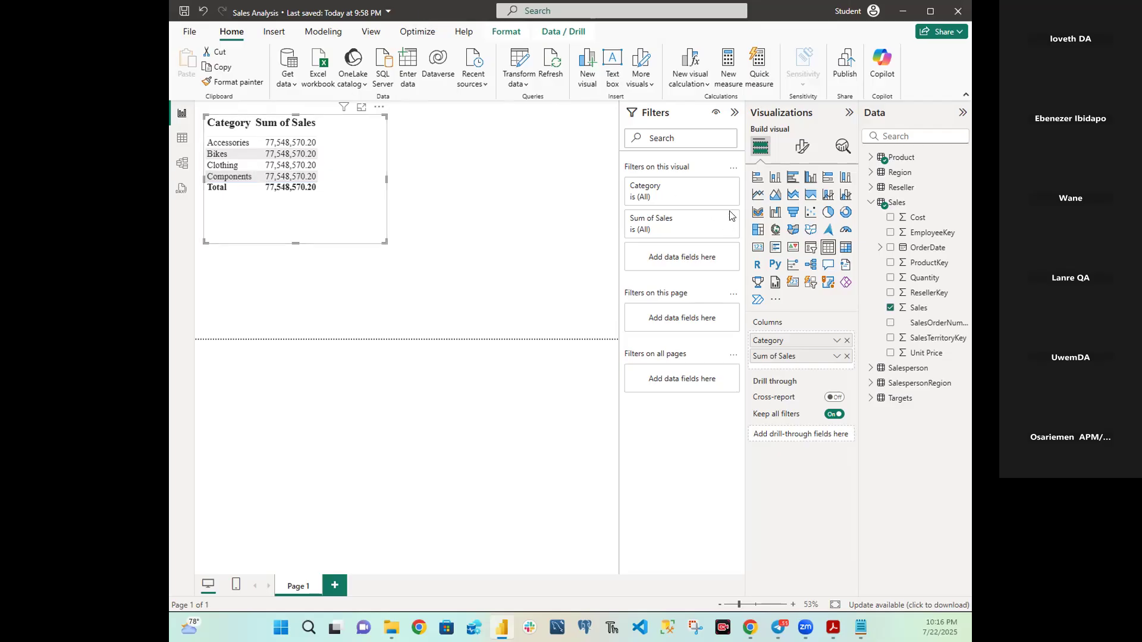
{"action": "left_click", "coordinate": [870, 158]}
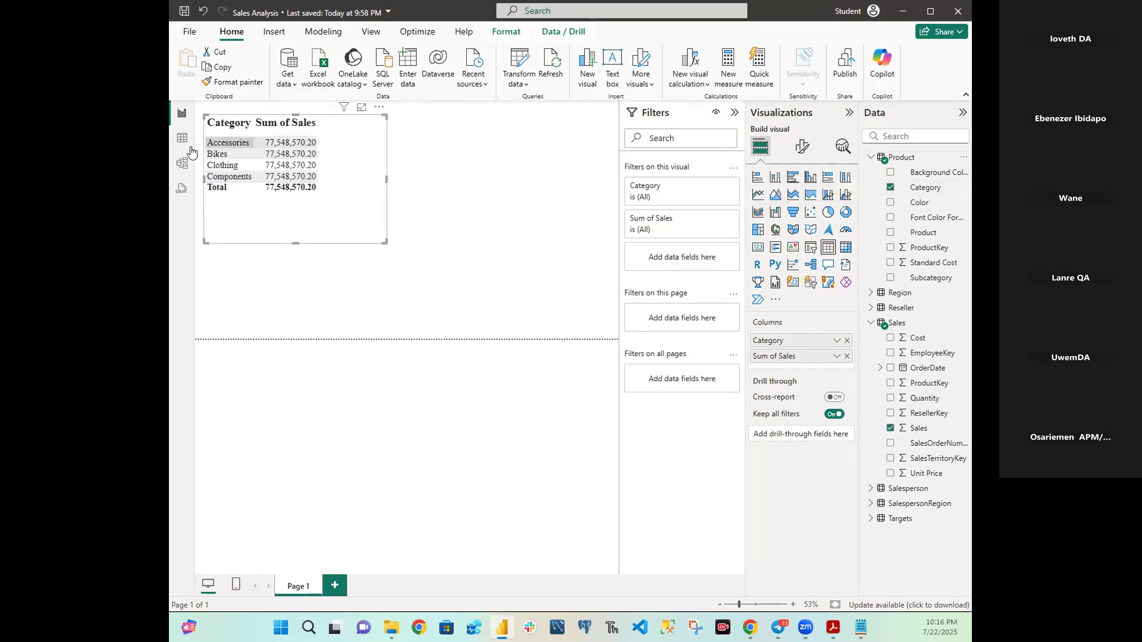
{"action": "left_click", "coordinate": [183, 164]}
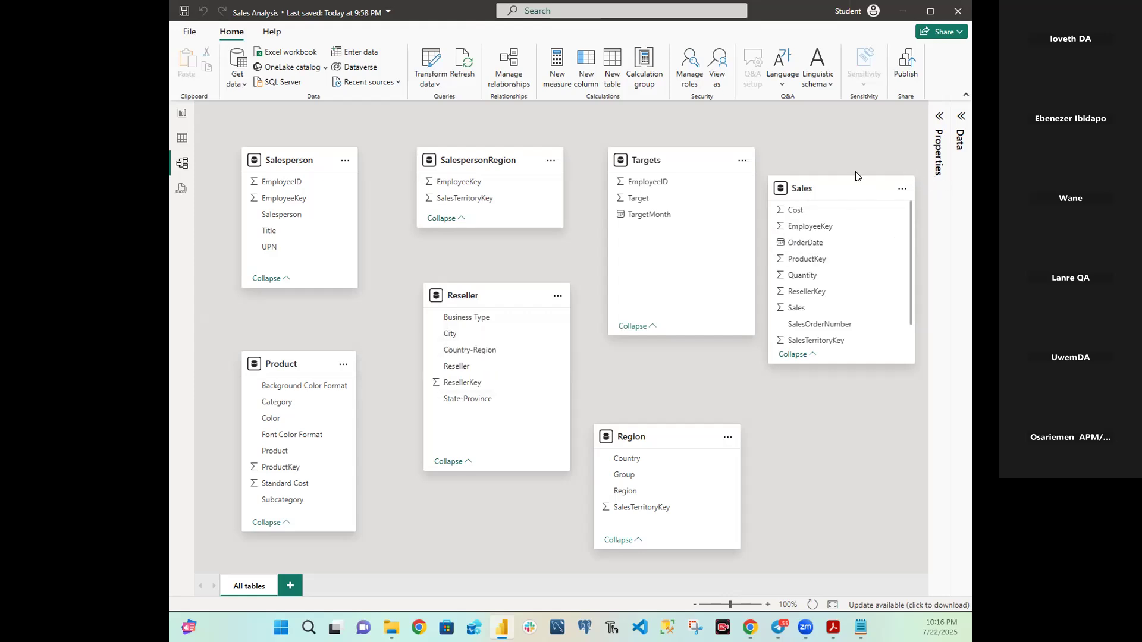
{"action": "left_click", "coordinate": [182, 113]}
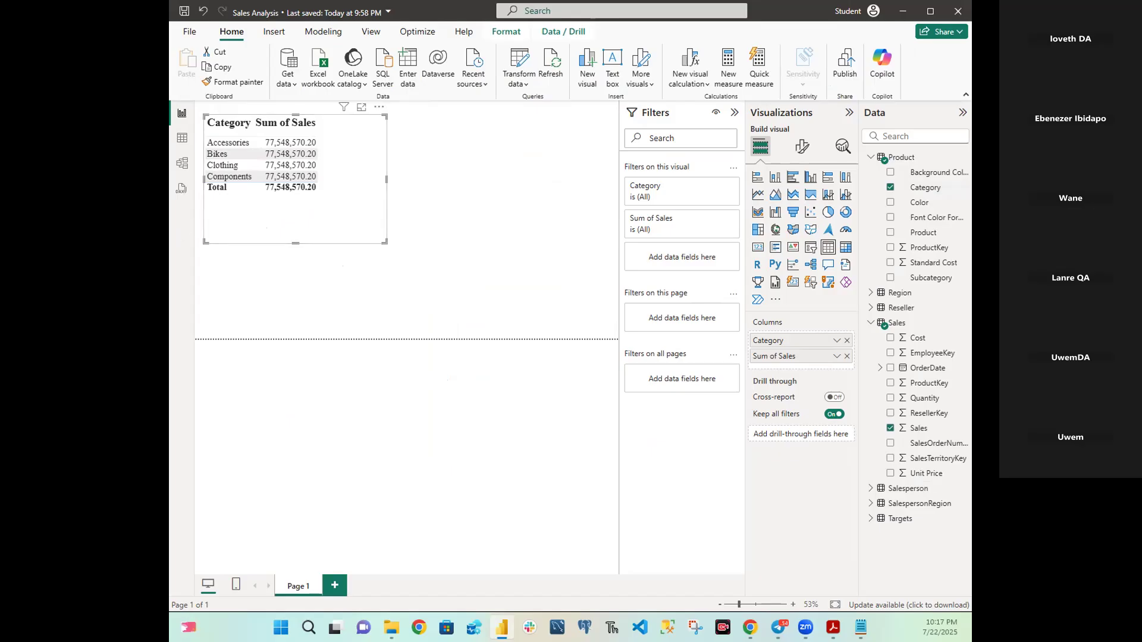
{"action": "key", "text": "alt+Tab"}
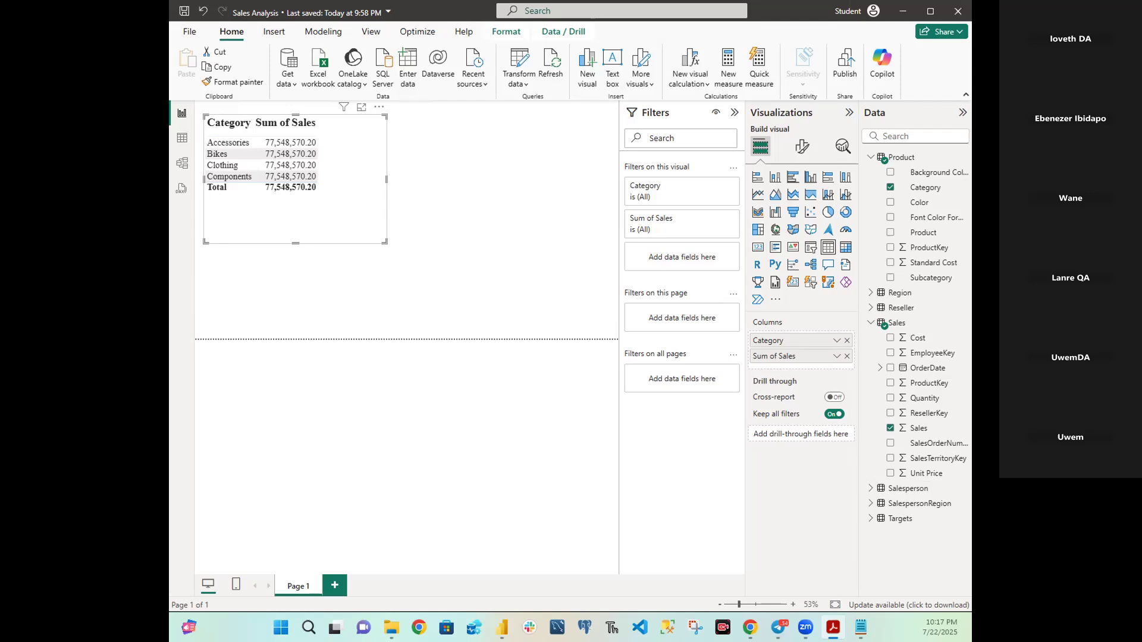
{"action": "left_click", "coordinate": [177, 166]}
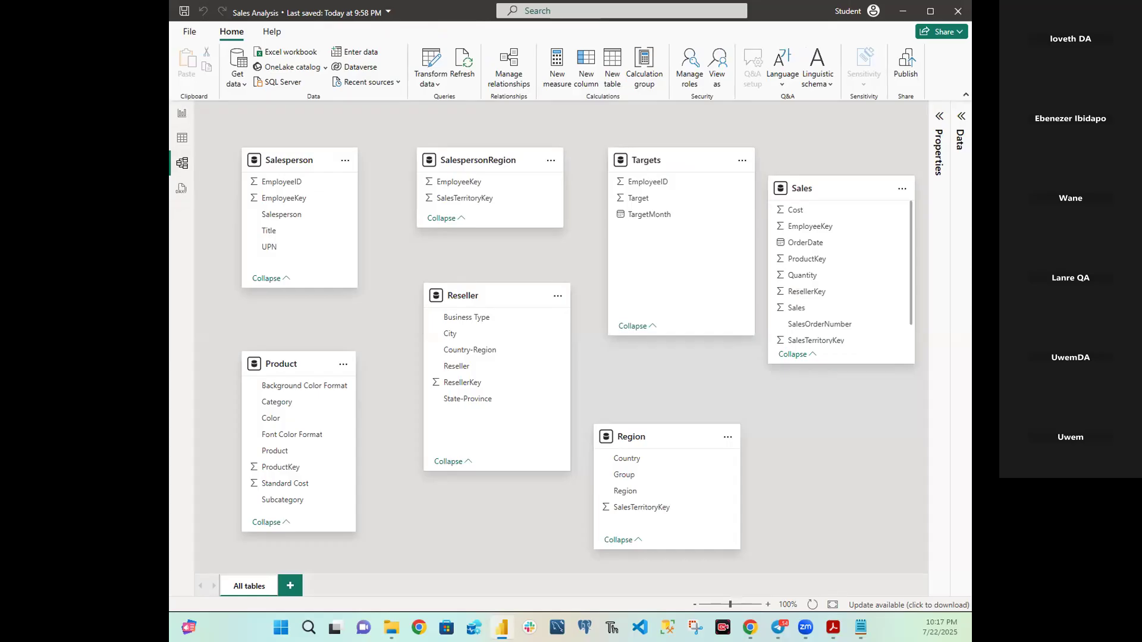
{"action": "key", "text": "alt+Tab"}
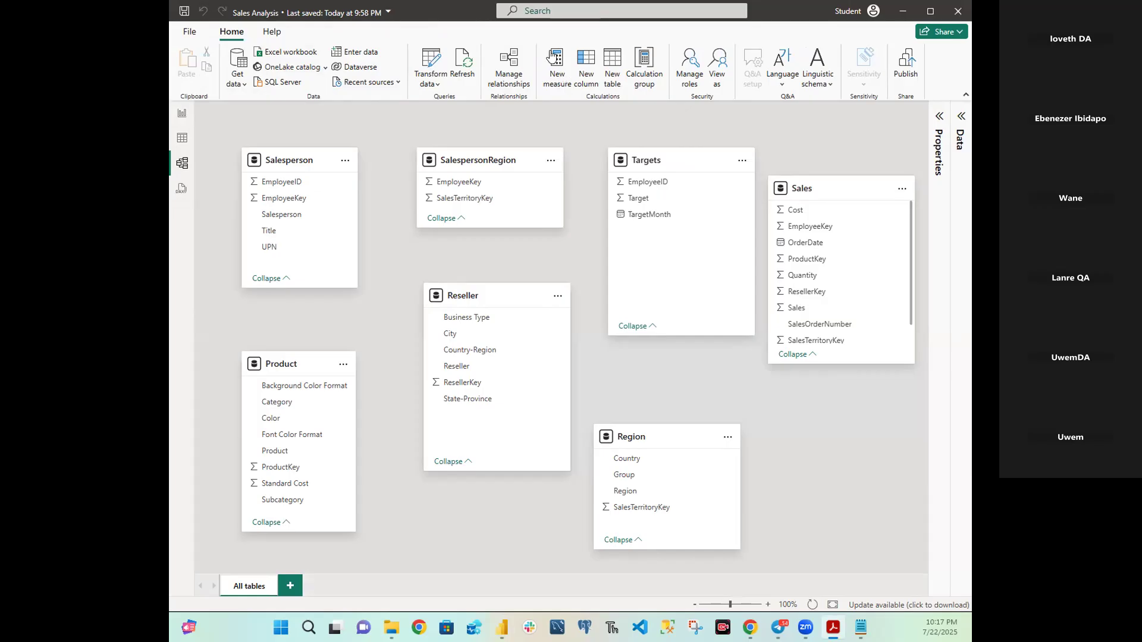
Step: Create an active one-to-many relationship from Product to Sales on ProductKey with single cross-filter direction
{"action": "left_click", "coordinate": [513, 74]}
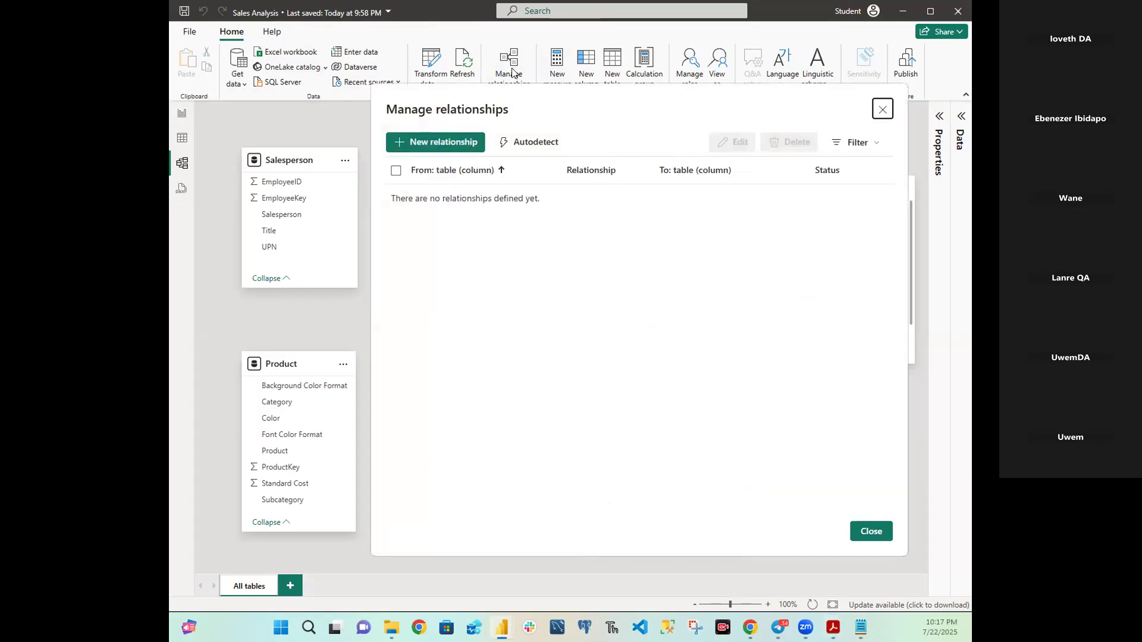
{"action": "left_click_drag", "start_coordinate": [629, 100], "coordinate": [549, 90]}
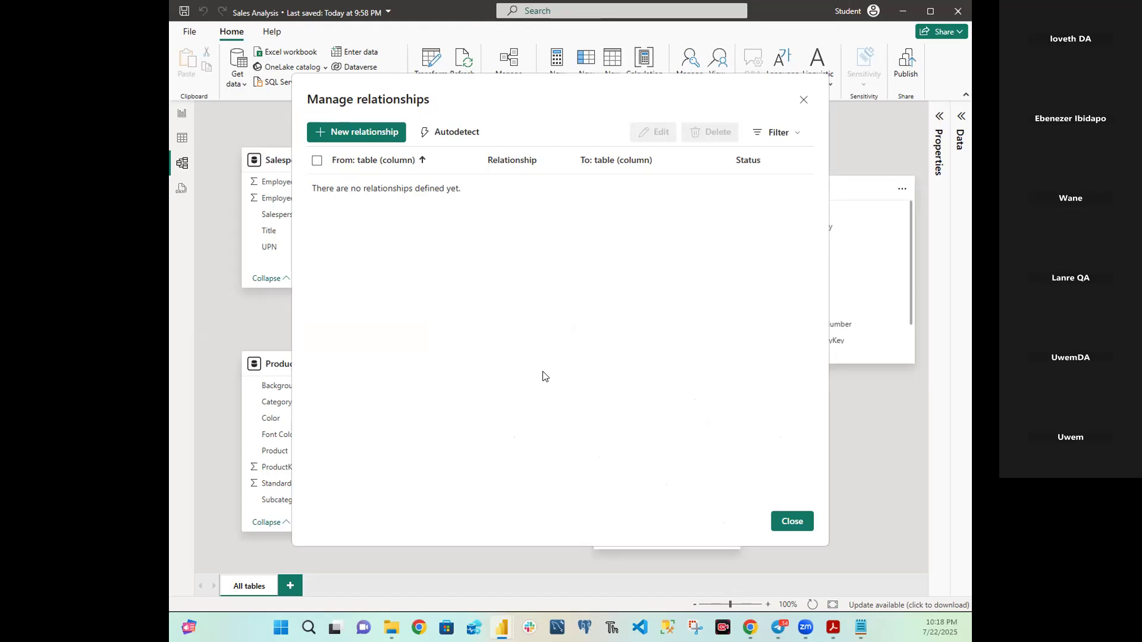
{"action": "left_click", "coordinate": [341, 136]}
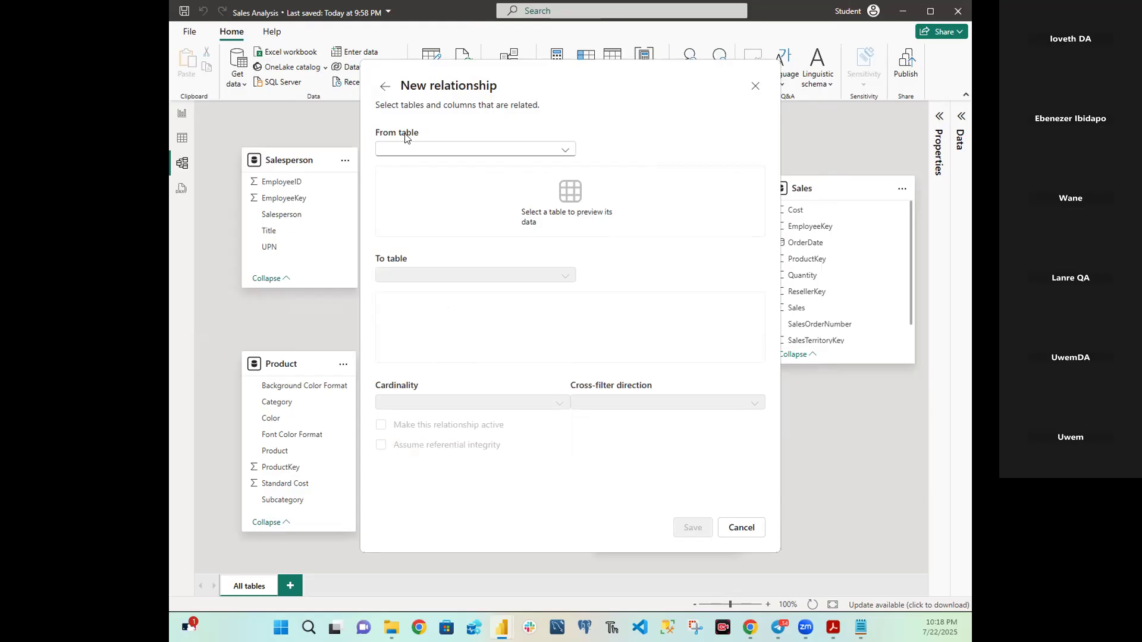
{"action": "left_click", "coordinate": [420, 151]}
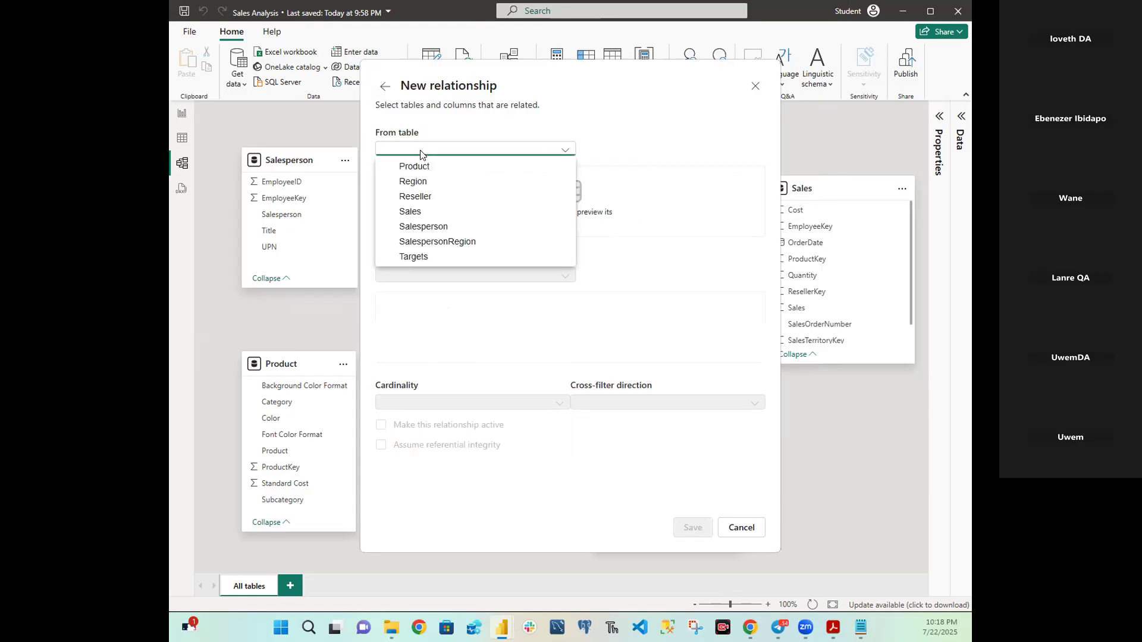
{"action": "left_click", "coordinate": [407, 168]}
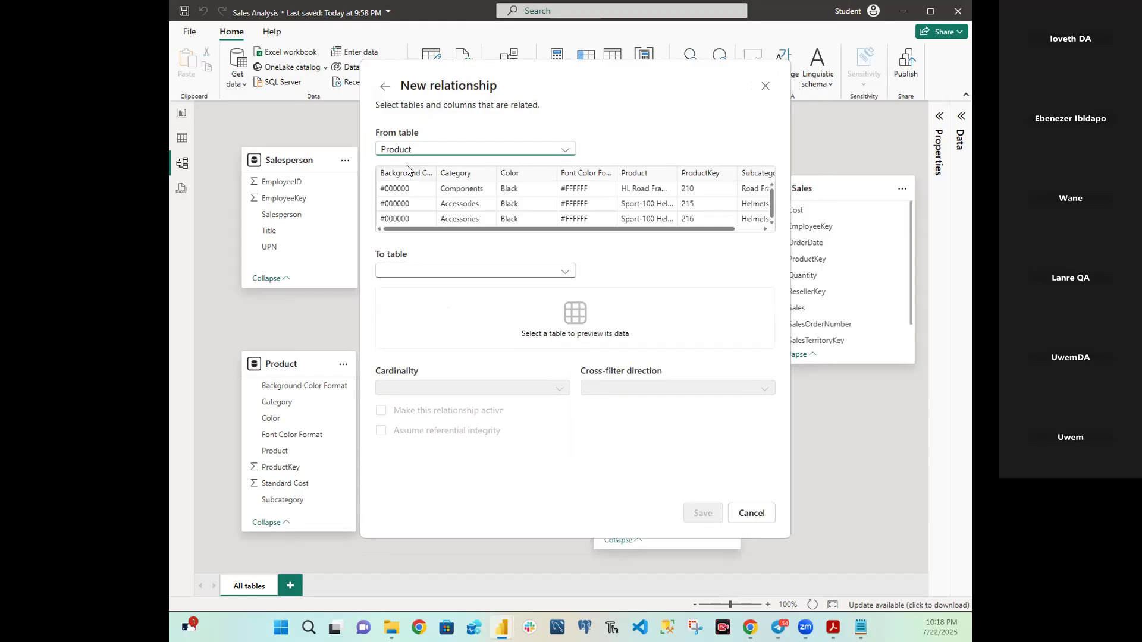
{"action": "left_click", "coordinate": [406, 273]}
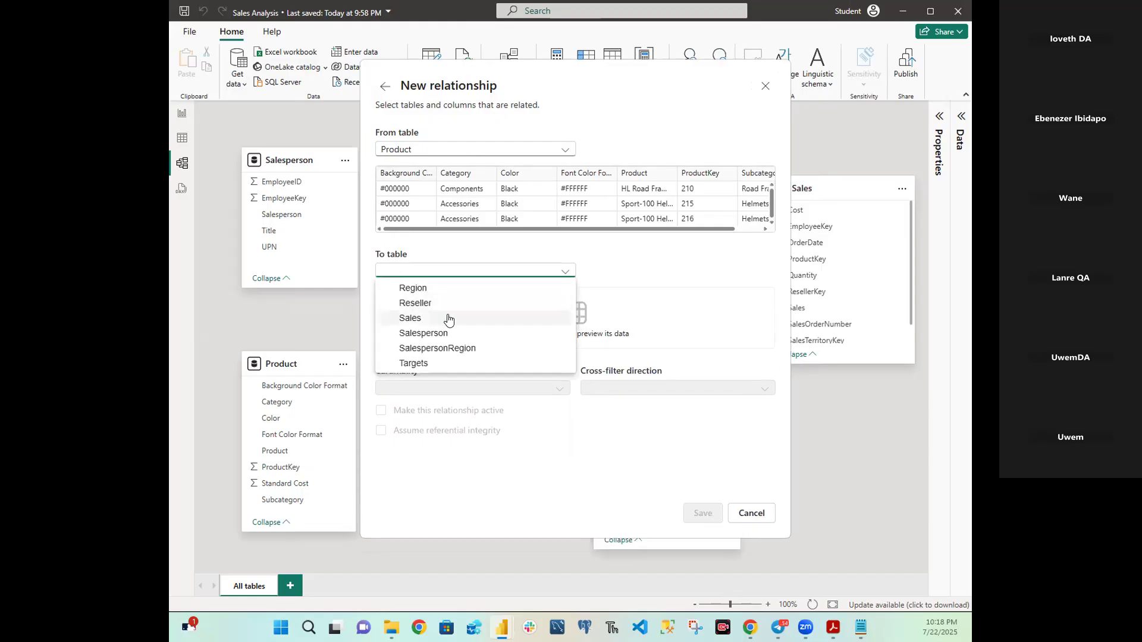
{"action": "left_click", "coordinate": [419, 318]}
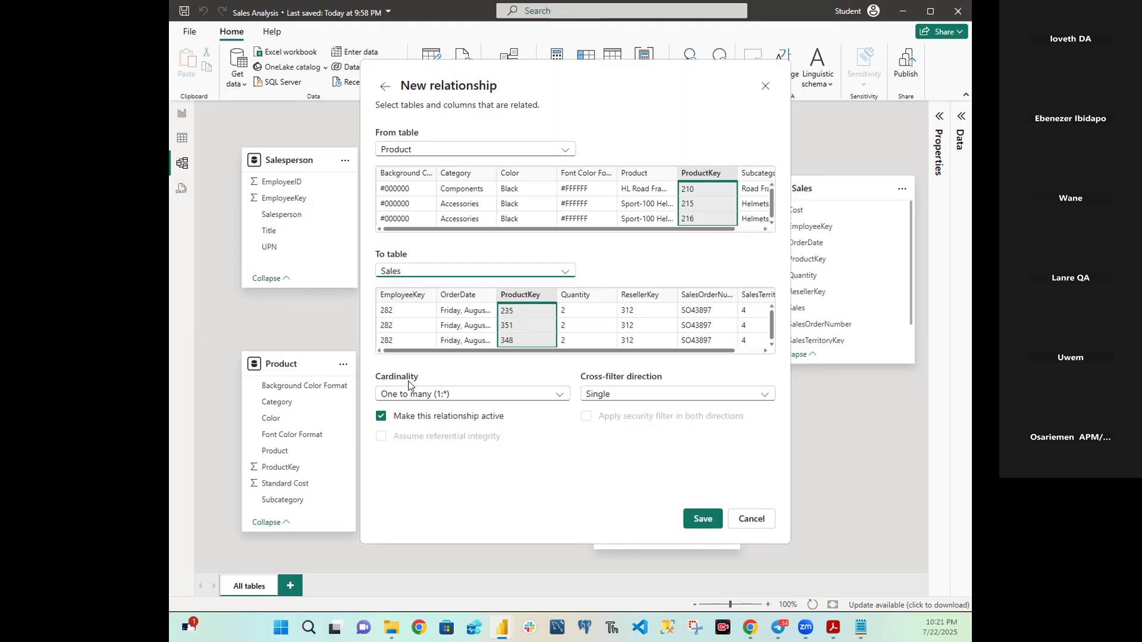
{"action": "left_click", "coordinate": [429, 395]}
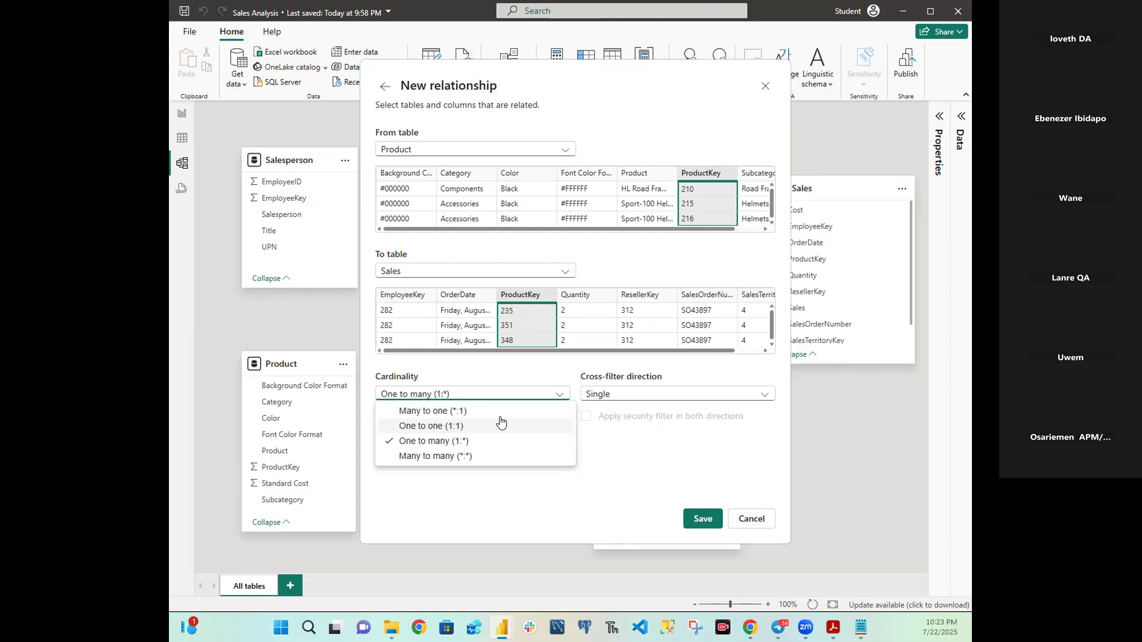
{"action": "left_click", "coordinate": [452, 394]}
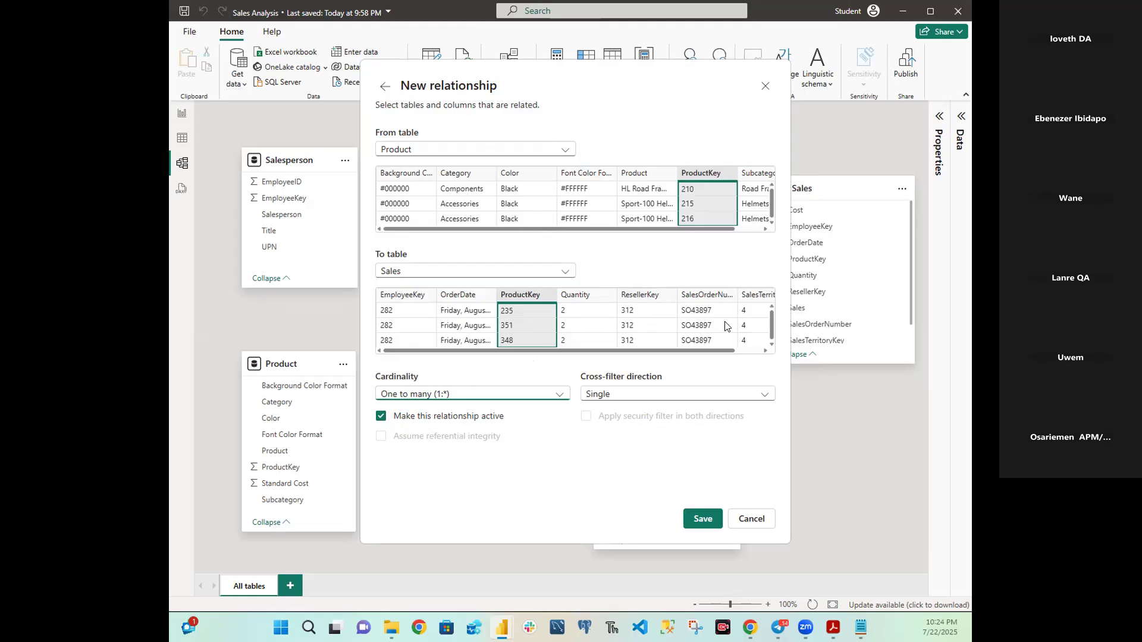
{"action": "left_click", "coordinate": [706, 520]}
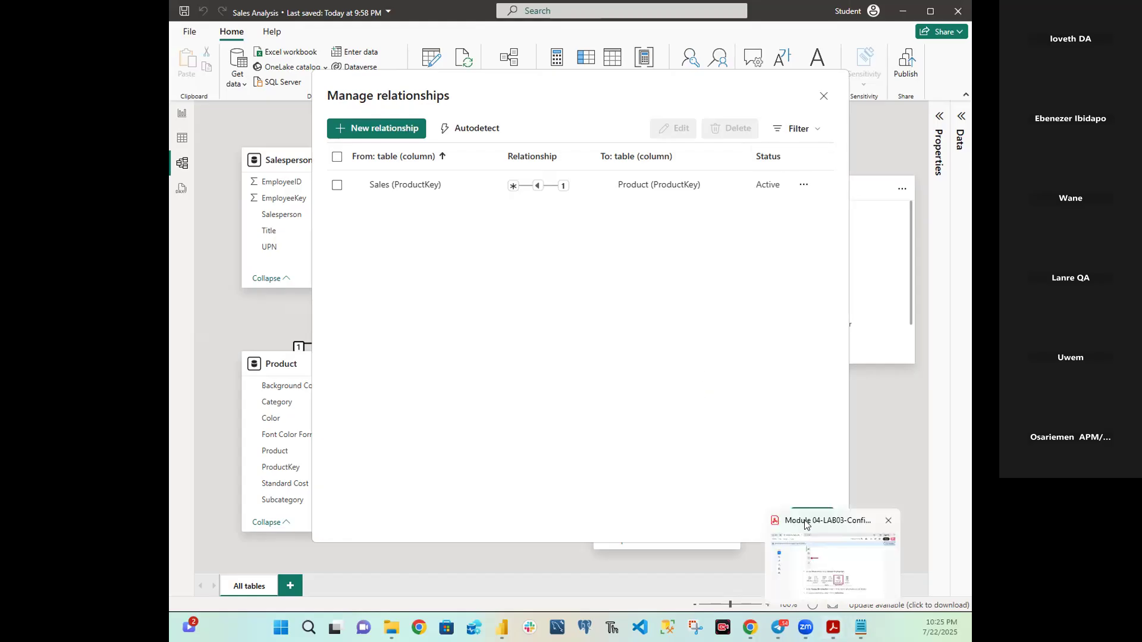
{"action": "left_click", "coordinate": [813, 518]}
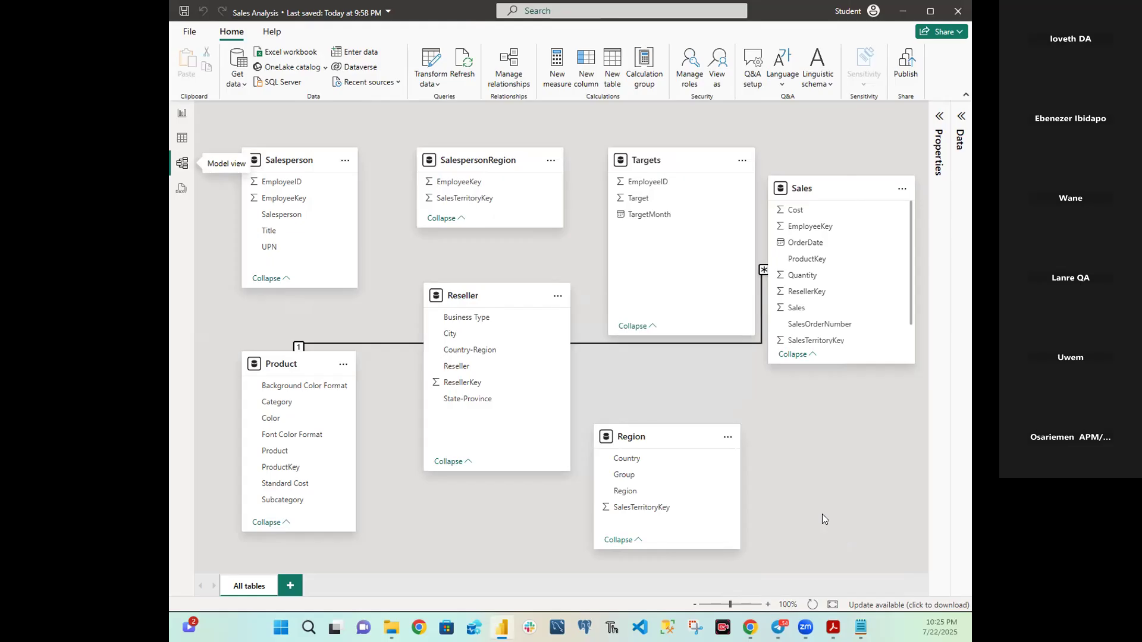
Step: Review the columns, cardinality and cross-filter direction of the relationship between Product and Sales
{"action": "left_click", "coordinate": [596, 343]}
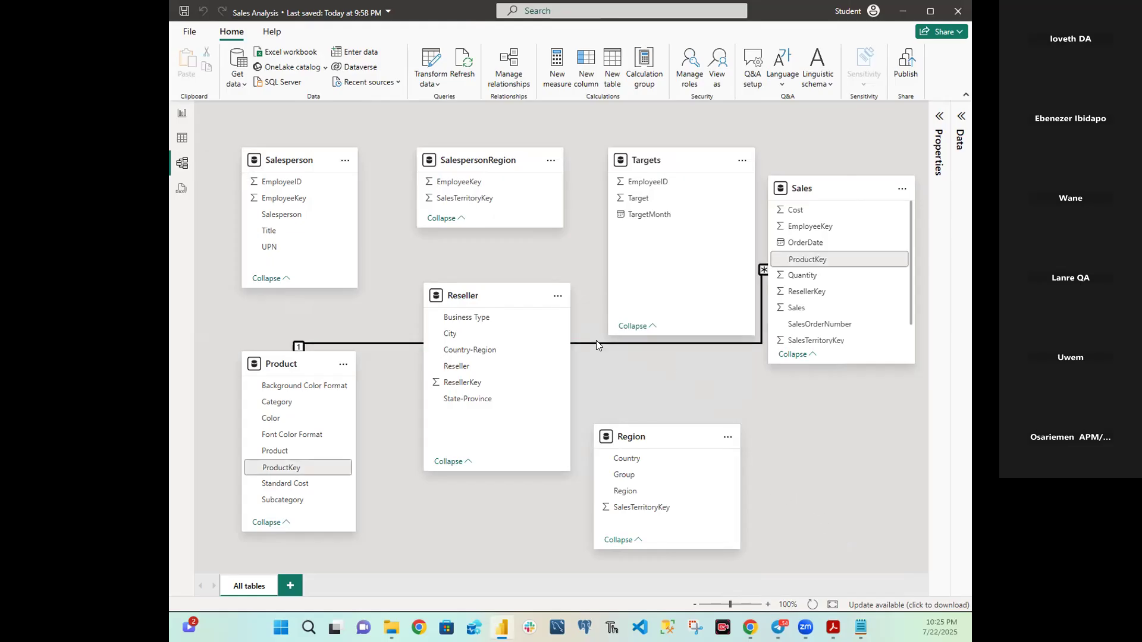
{"action": "double_click", "coordinate": [597, 344]}
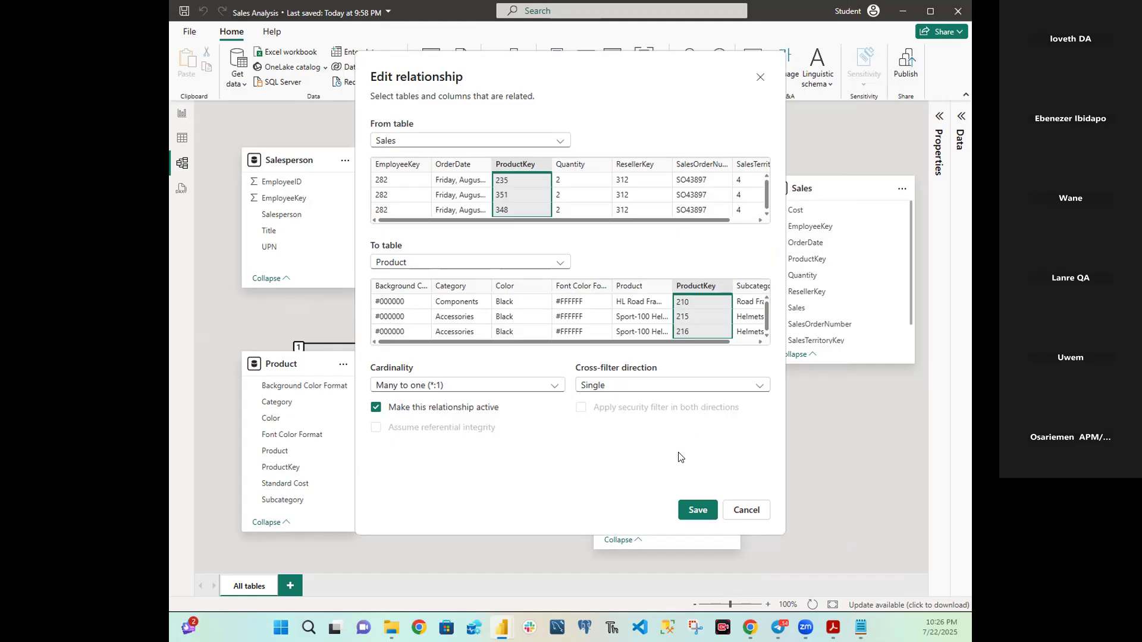
{"action": "left_click", "coordinate": [686, 511]}
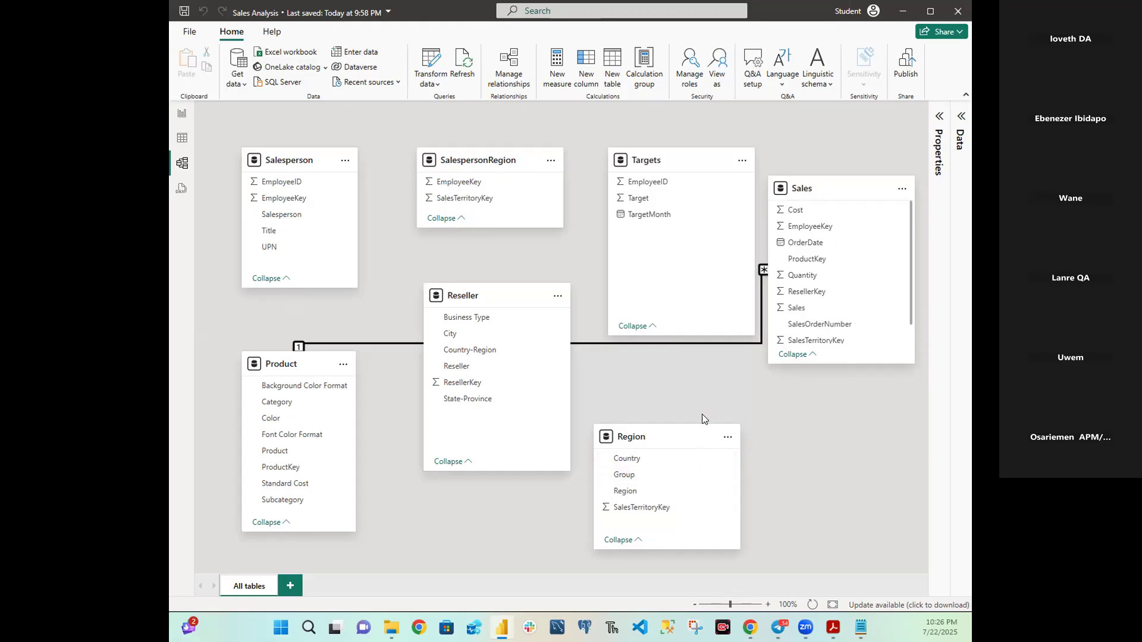
Step: Move Region to the diagram's lower right, Reseller to its lower middle, and SalespersonRegion between Targets and Region
{"action": "left_click_drag", "start_coordinate": [648, 437], "coordinate": [823, 478]}
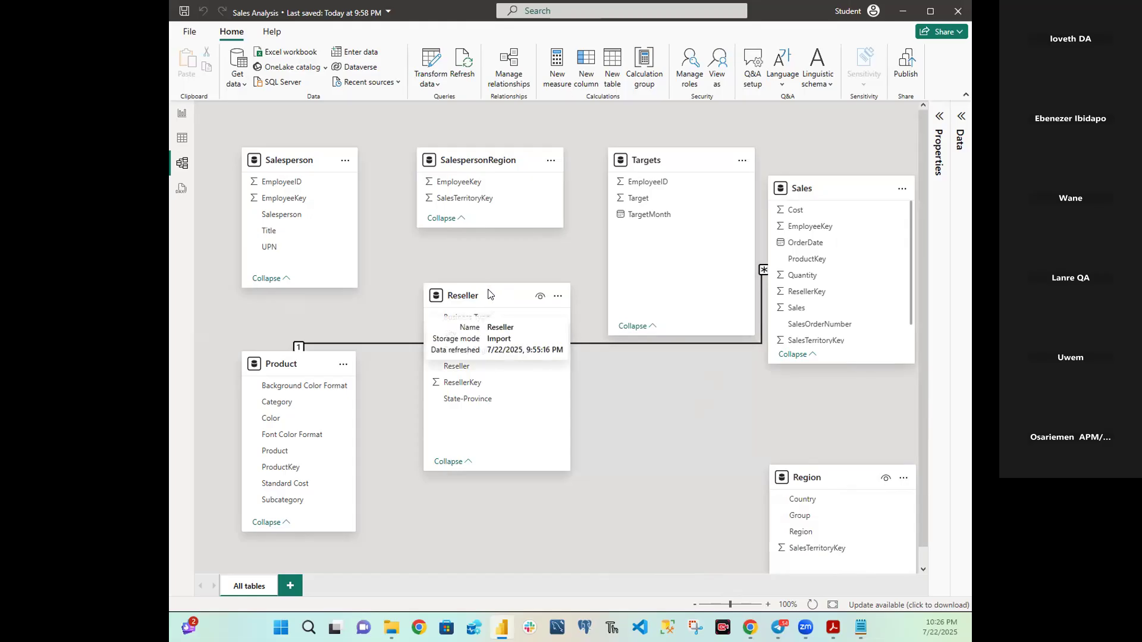
{"action": "left_click", "coordinate": [493, 310]}
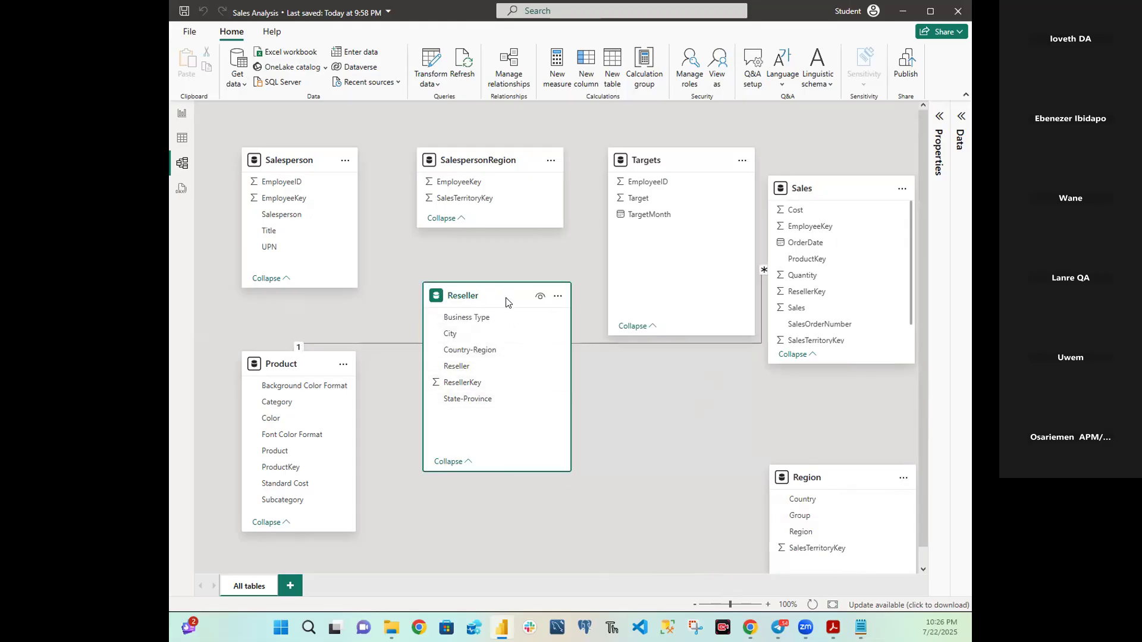
{"action": "left_click_drag", "start_coordinate": [506, 295], "coordinate": [594, 454]}
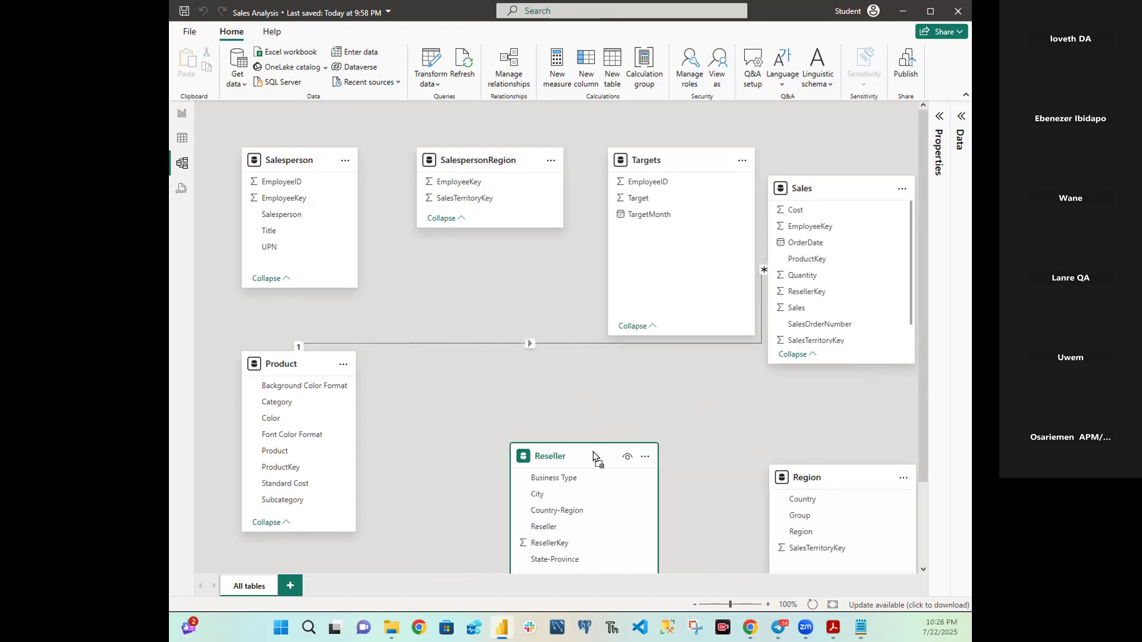
{"action": "left_click_drag", "start_coordinate": [509, 172], "coordinate": [803, 367]}
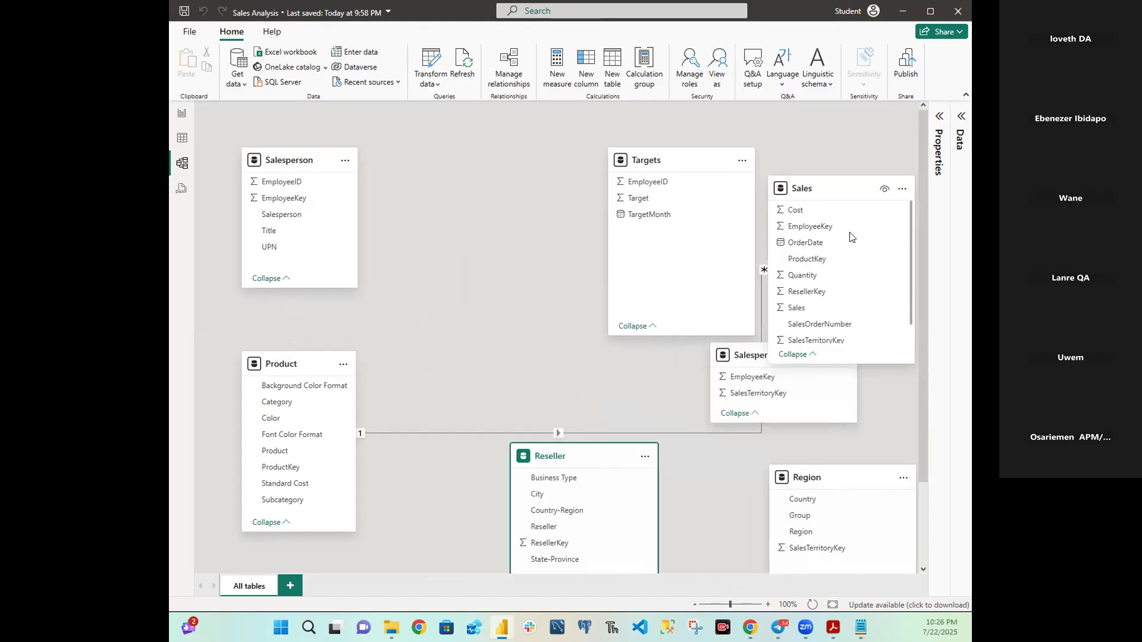
Step: Rearrange the diagram with Product at the upper left, Sales beside it, and Salesperson to the right of Targets
{"action": "left_click_drag", "start_coordinate": [847, 192], "coordinate": [530, 226]}
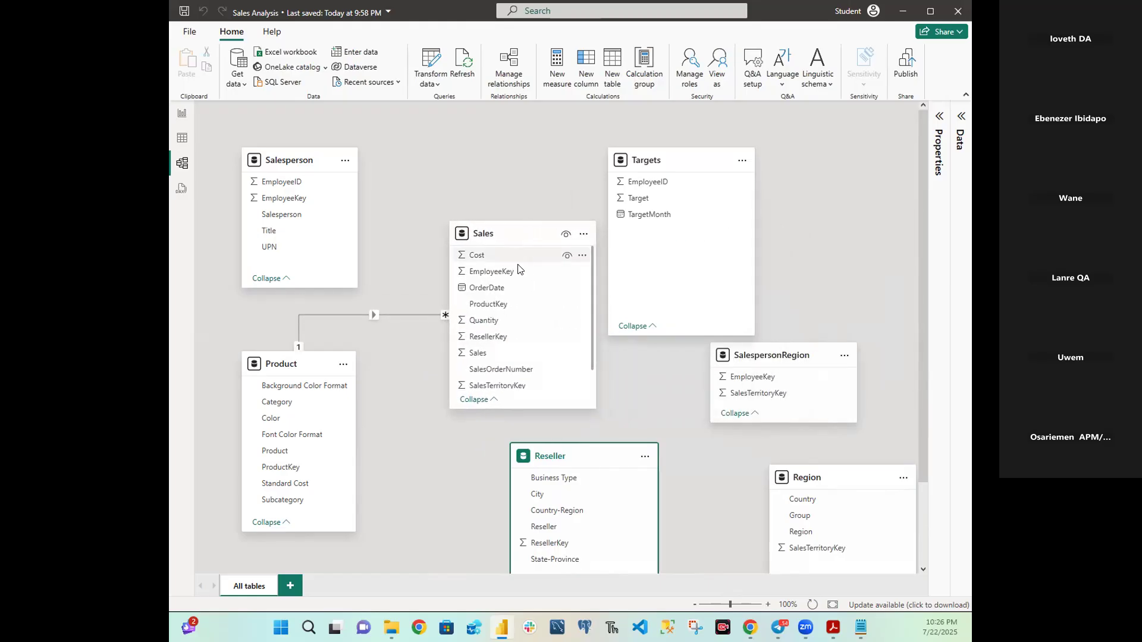
{"action": "left_click_drag", "start_coordinate": [292, 164], "coordinate": [860, 199]}
{"action": "left_click_drag", "start_coordinate": [308, 358], "coordinate": [313, 147]}
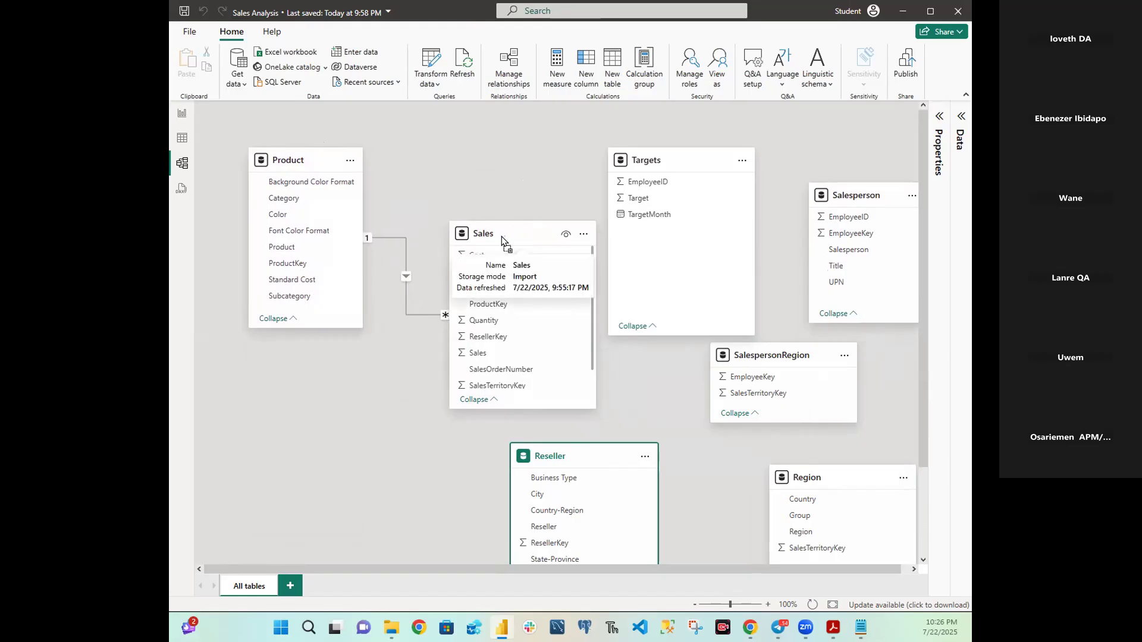
{"action": "left_click_drag", "start_coordinate": [519, 238], "coordinate": [496, 240]}
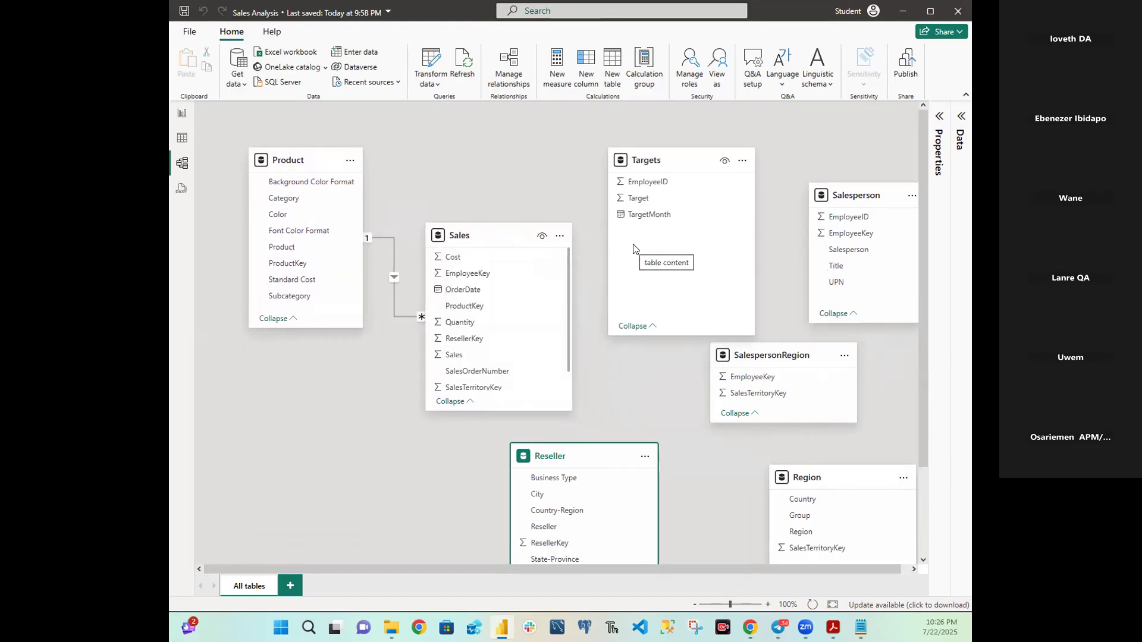
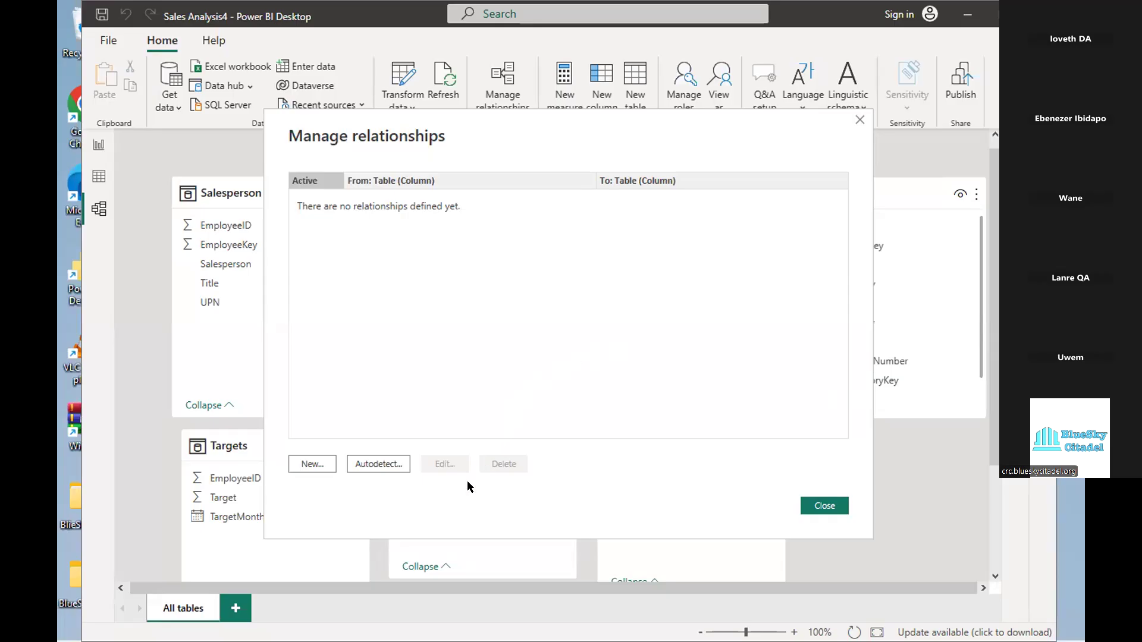
Step: In the Sales Analysis4 report, relate Product to Sales on ProductKey as an active one-to-many relationship with single cross-filter direction
{"action": "left_click", "coordinate": [314, 464]}
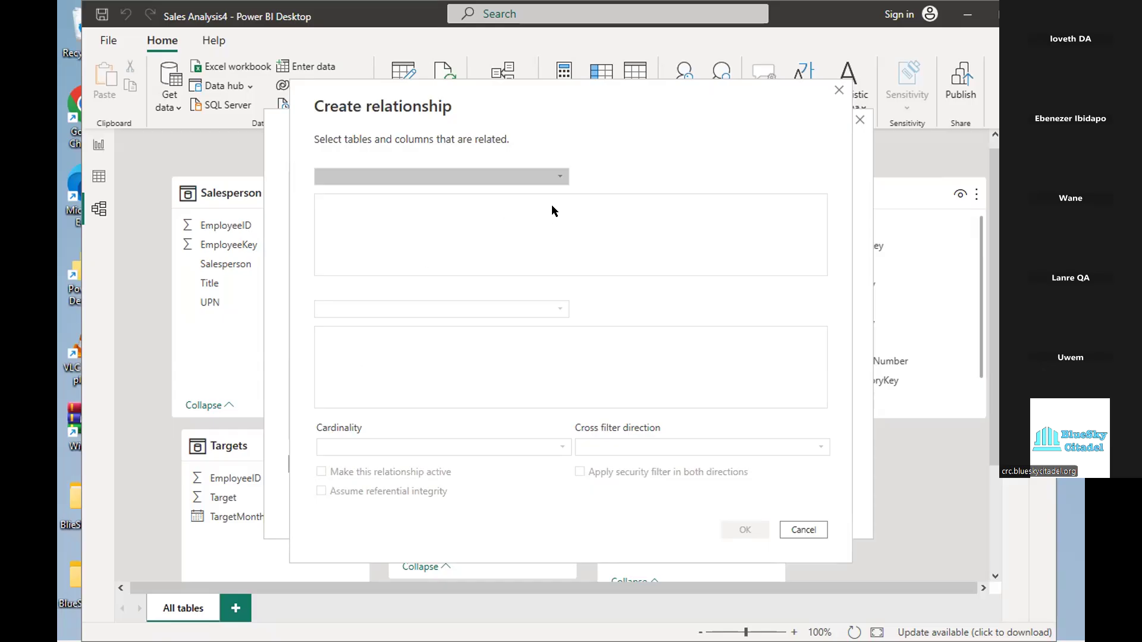
{"action": "left_click", "coordinate": [559, 178]}
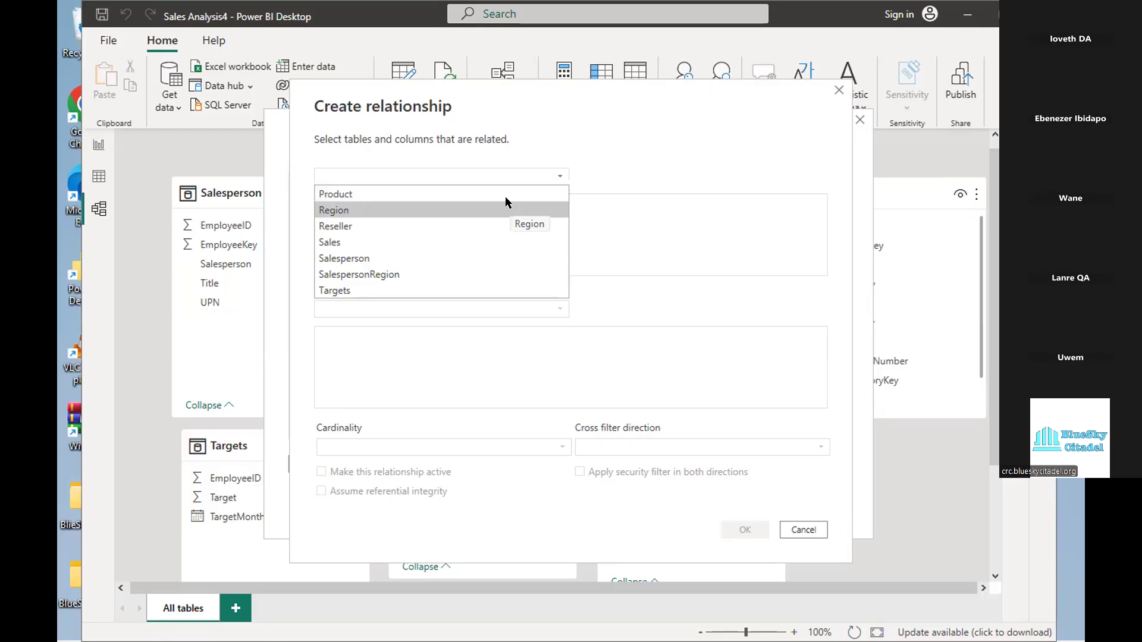
{"action": "left_click", "coordinate": [483, 190]}
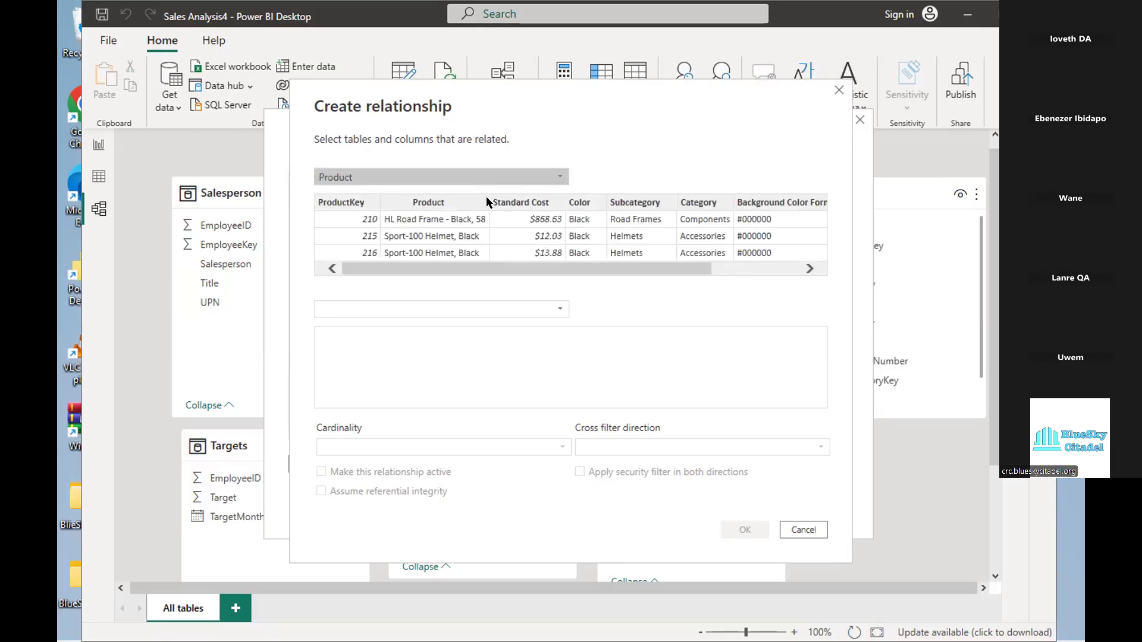
{"action": "left_click", "coordinate": [458, 308]}
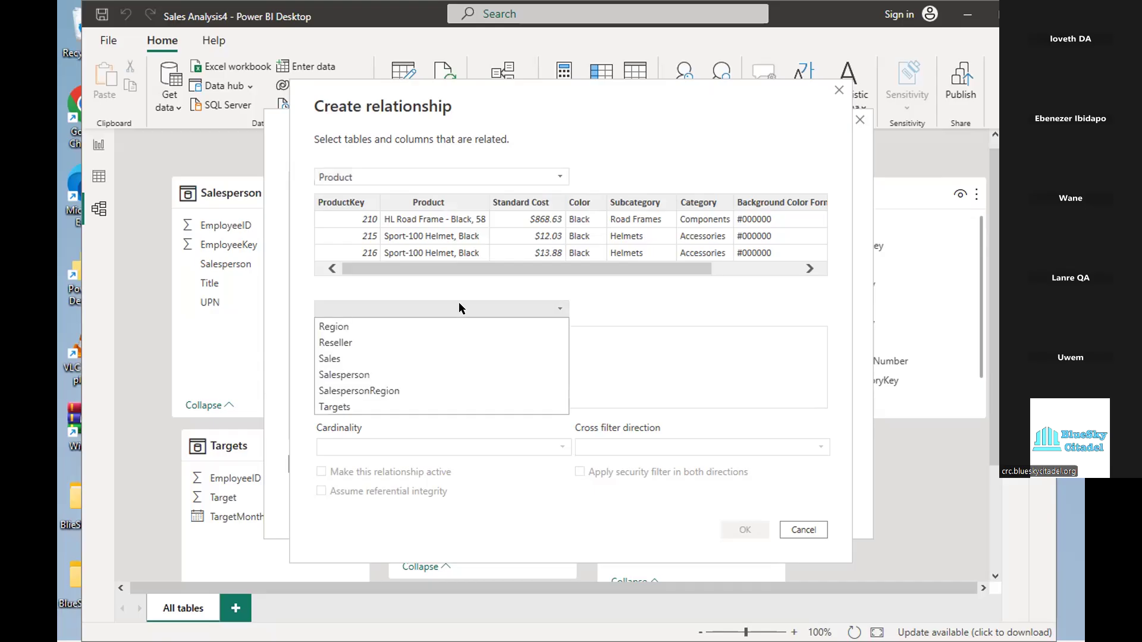
{"action": "left_click", "coordinate": [390, 358]}
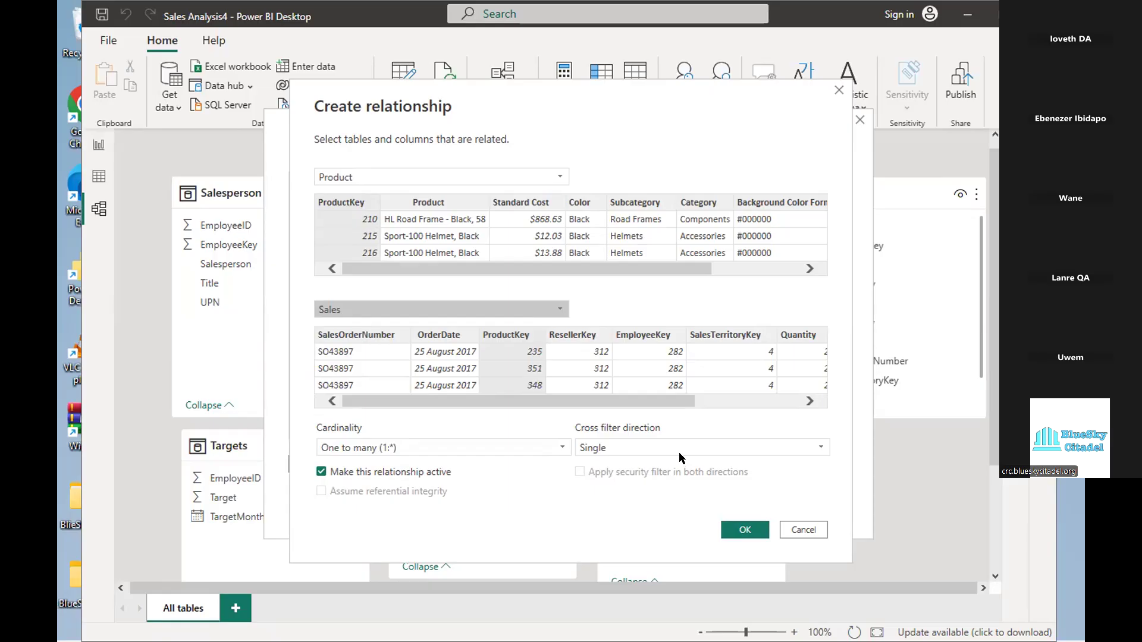
{"action": "left_click", "coordinate": [743, 526]}
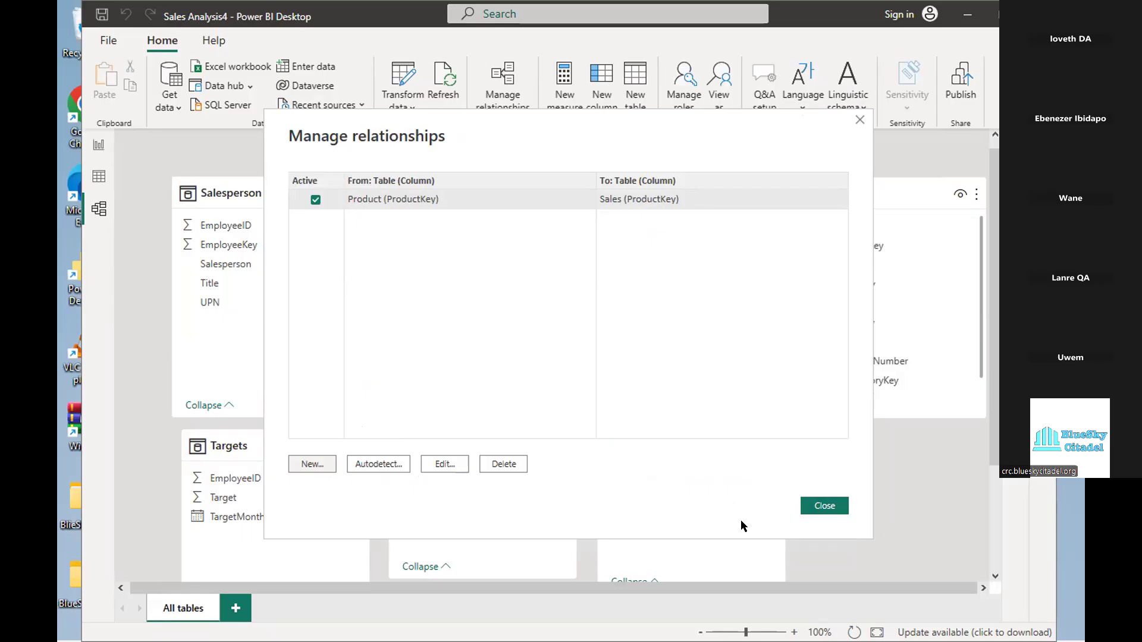
{"action": "left_click", "coordinate": [825, 506]}
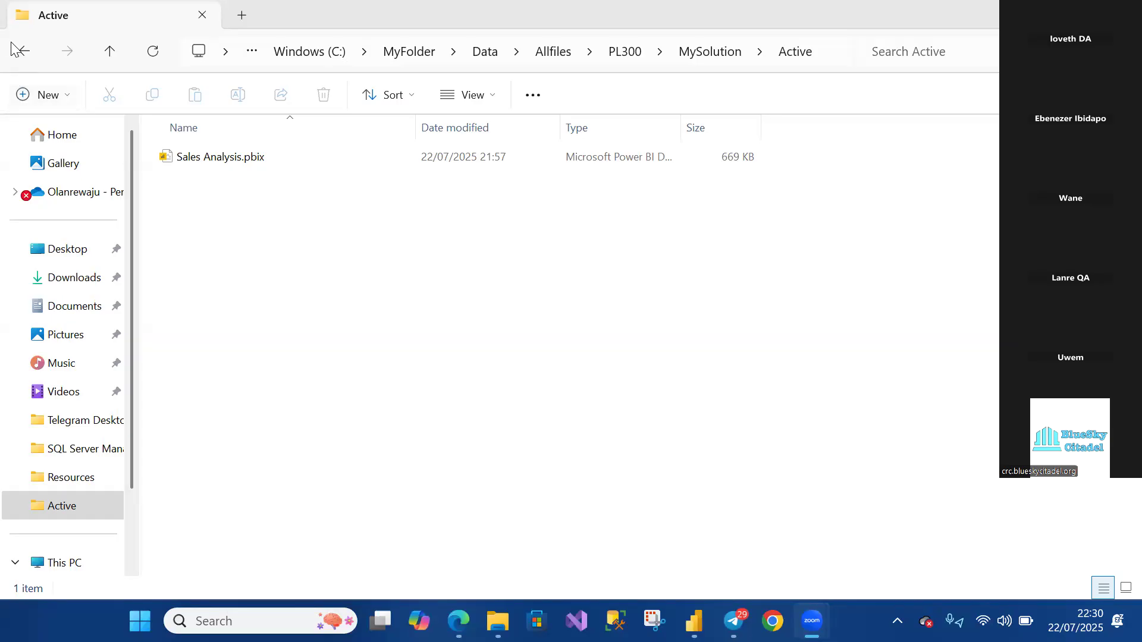
Step: Open Sales Analysis.pbix from the Active folder, skipping the account sign-in and dismissing the model loading error
{"action": "left_click", "coordinate": [24, 51]}
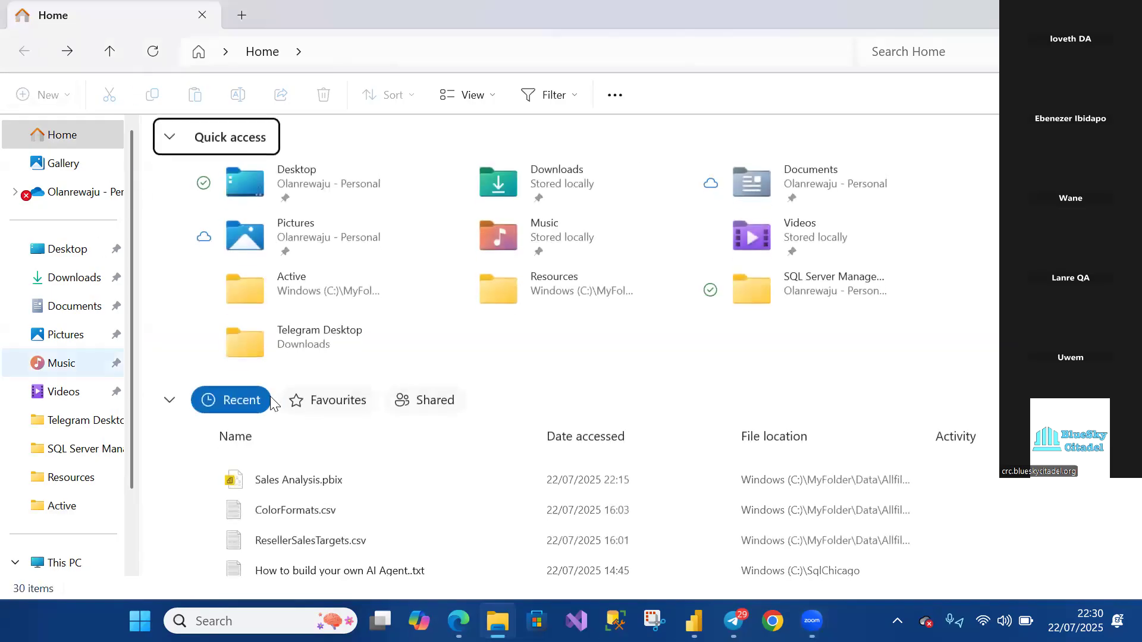
{"action": "left_click", "coordinate": [57, 506]}
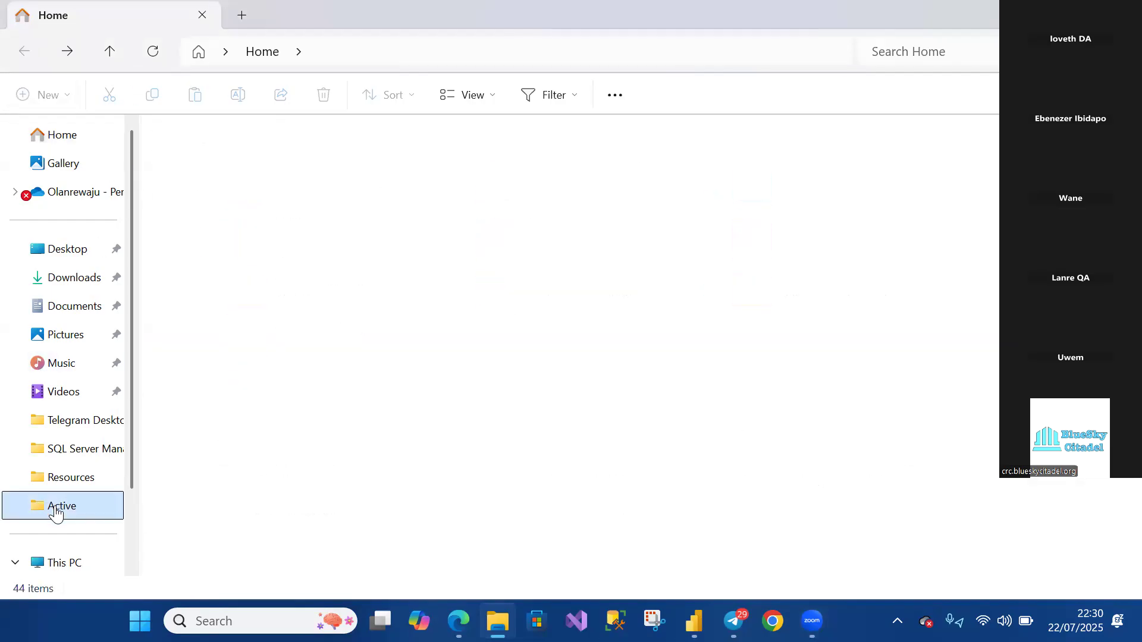
{"action": "double_click", "coordinate": [212, 160]}
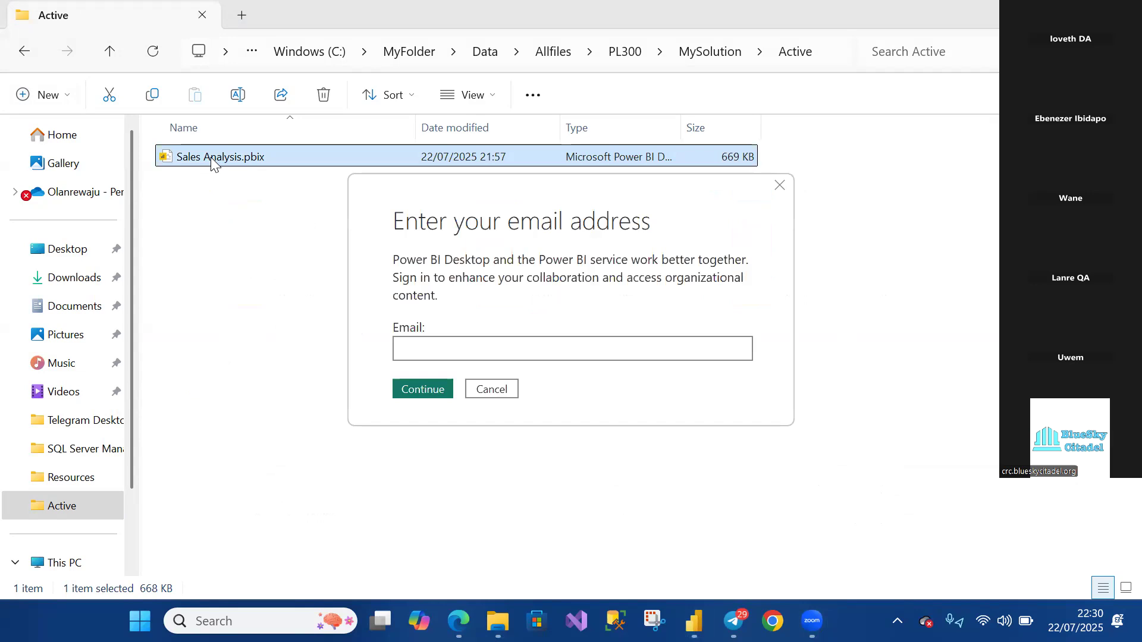
{"action": "left_click", "coordinate": [489, 390]}
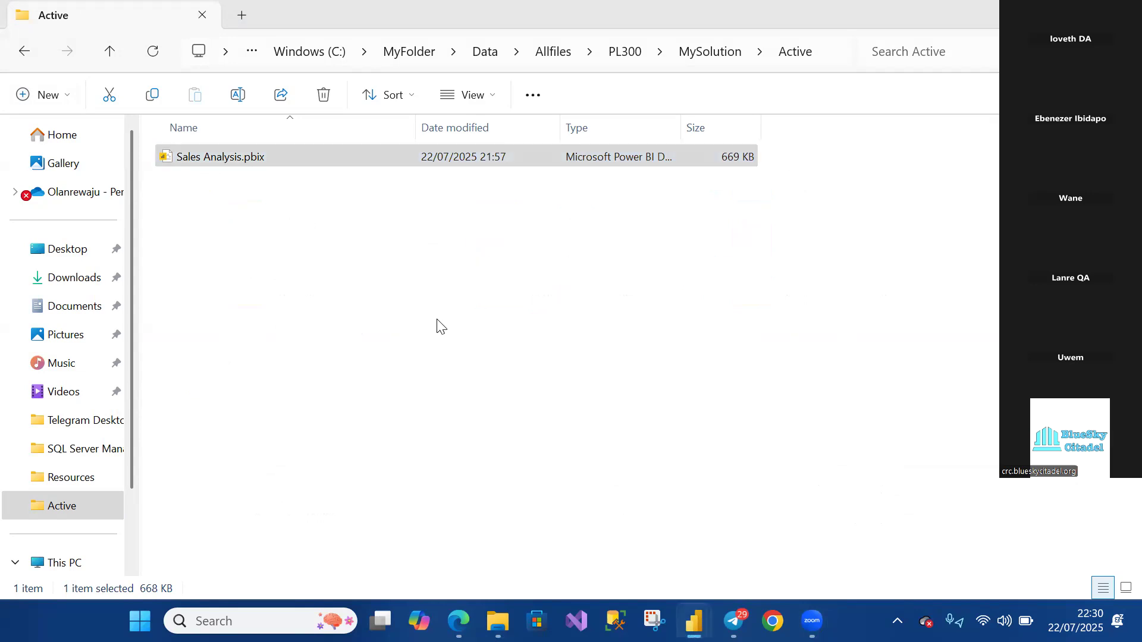
{"action": "left_click", "coordinate": [199, 164]}
{"action": "double_click", "coordinate": [202, 158]}
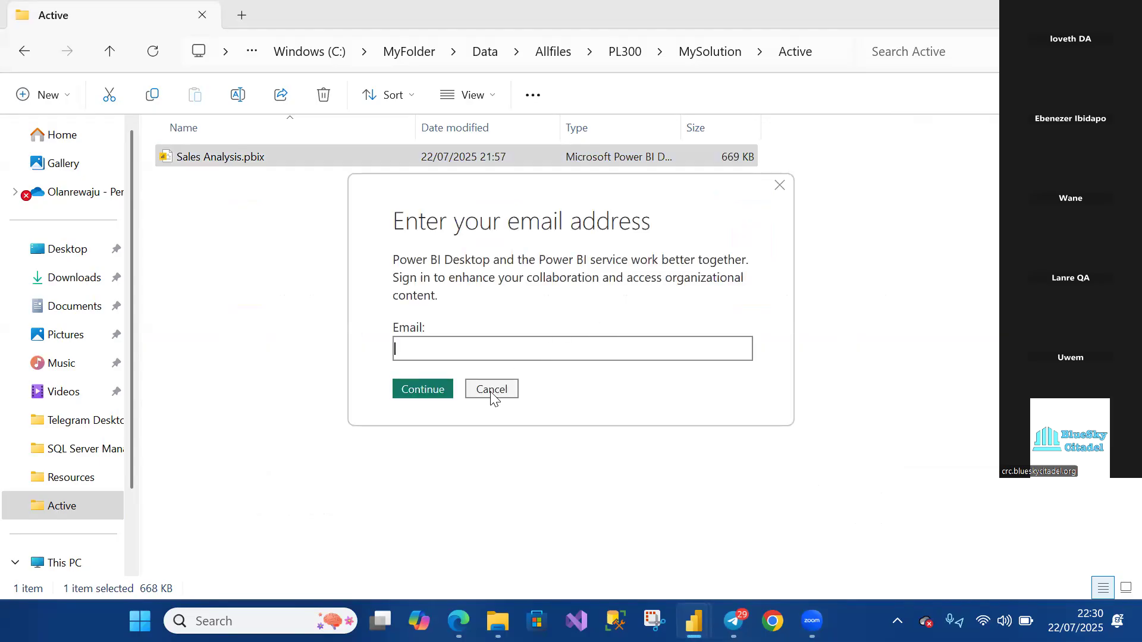
{"action": "left_click", "coordinate": [492, 390]}
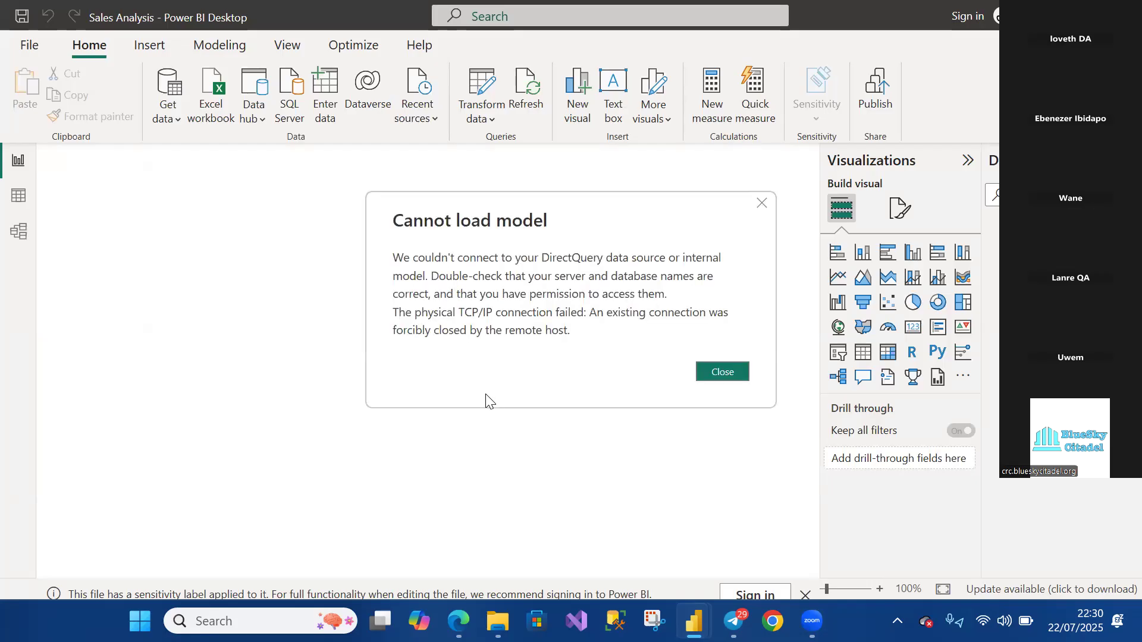
{"action": "left_click", "coordinate": [719, 373]}
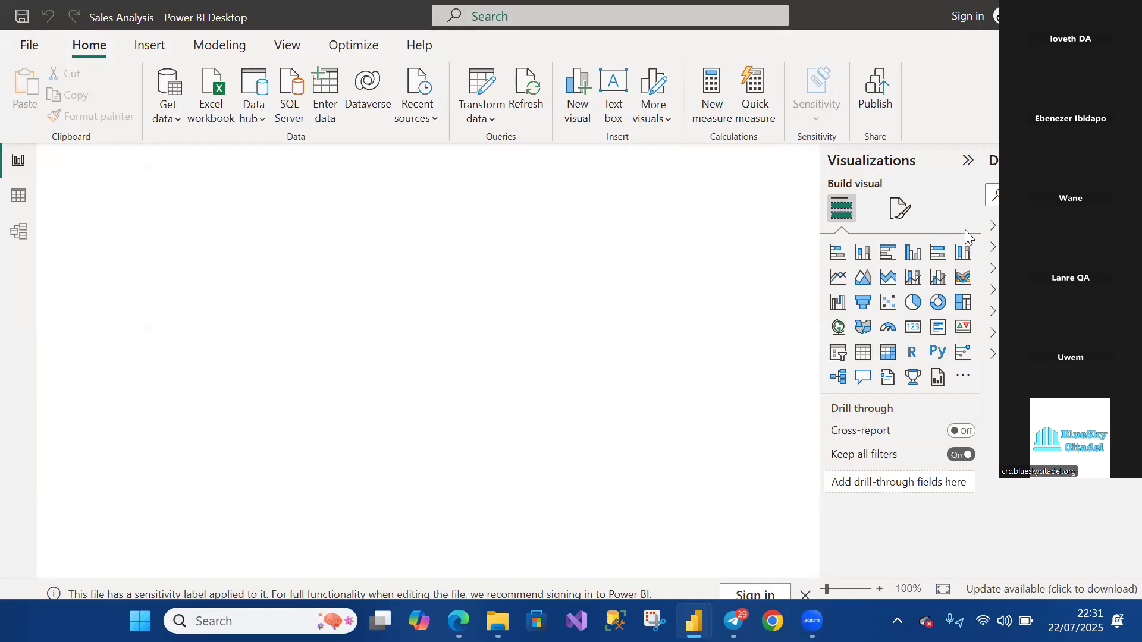
Step: Check the Salesperson query in the Power Query Editor and leave the editor without applying changes
{"action": "left_click", "coordinate": [492, 114]}
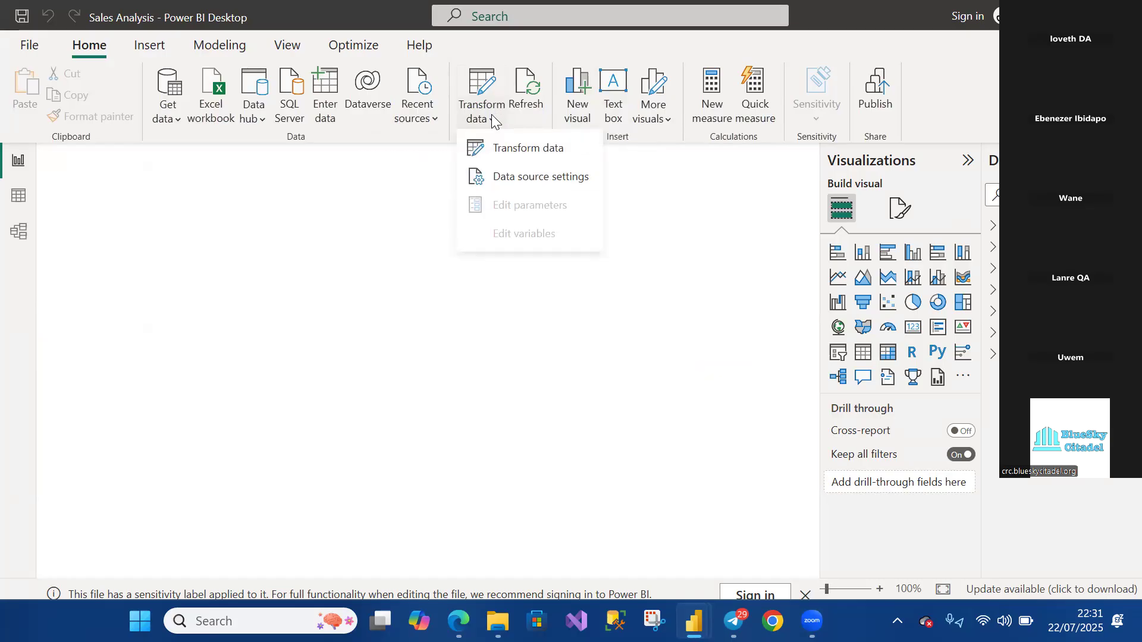
{"action": "left_click", "coordinate": [509, 150]}
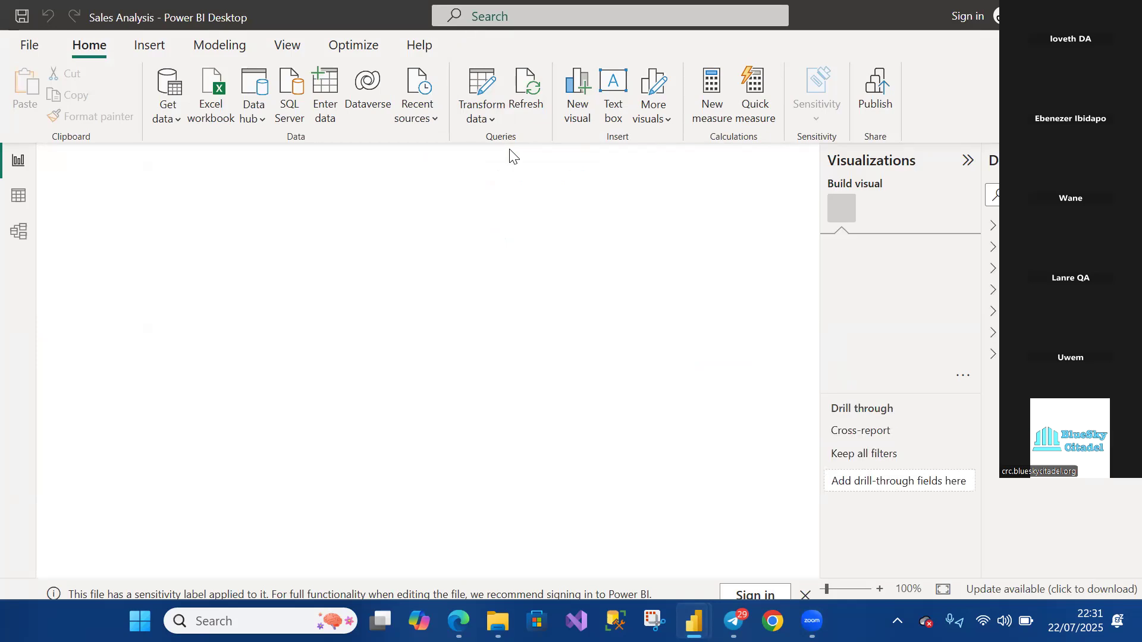
{"action": "left_click", "coordinate": [479, 116]}
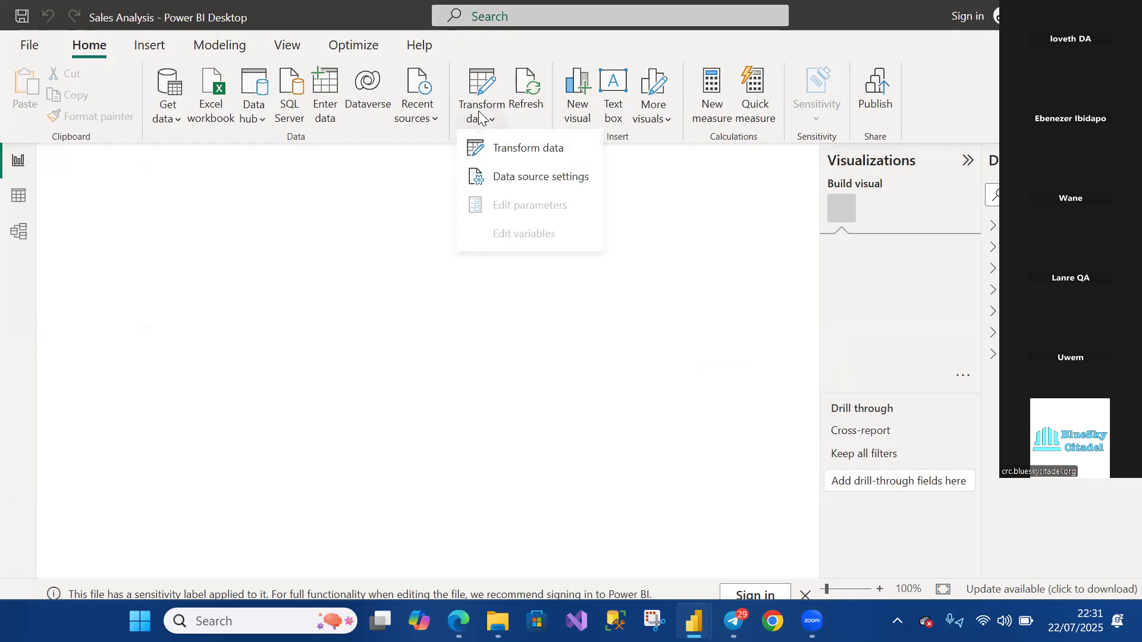
{"action": "left_click", "coordinate": [501, 149]}
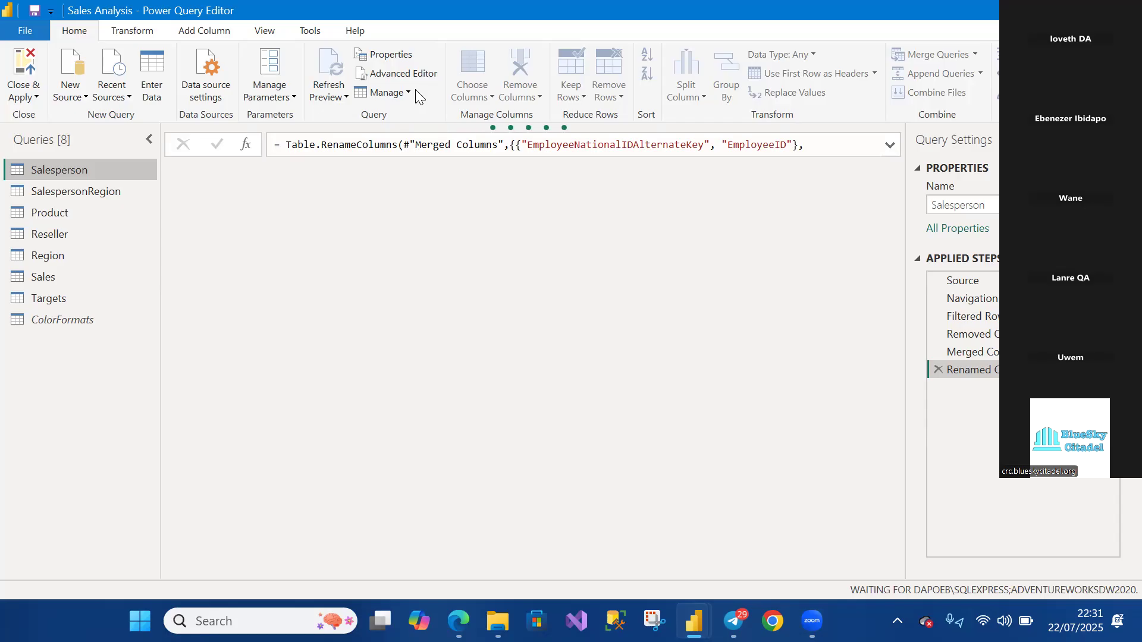
{"action": "left_click", "coordinate": [23, 96]}
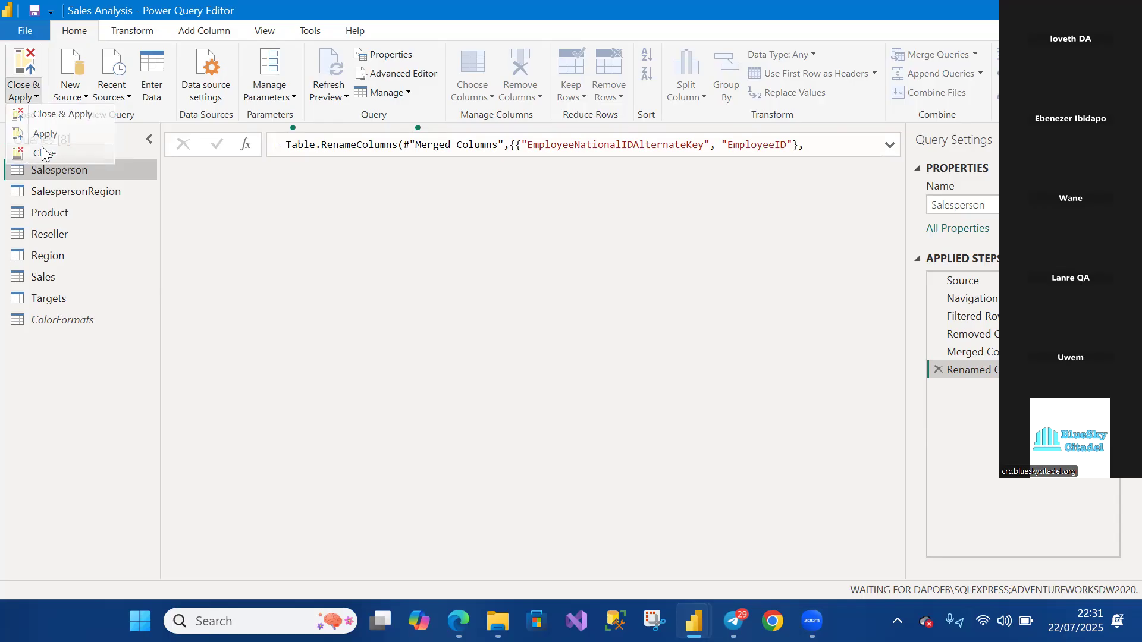
{"action": "left_click", "coordinate": [43, 152]}
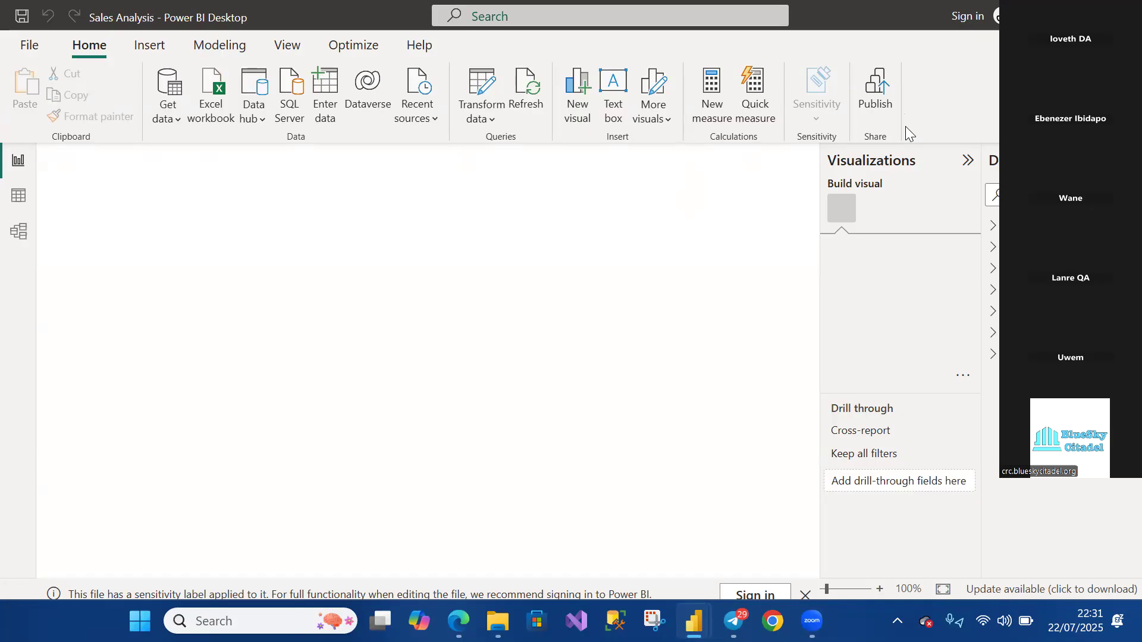
Step: Dismiss the sensitivity-label sign-in notice and select the Product table among the report's data tables
{"action": "left_click", "coordinate": [865, 162]}
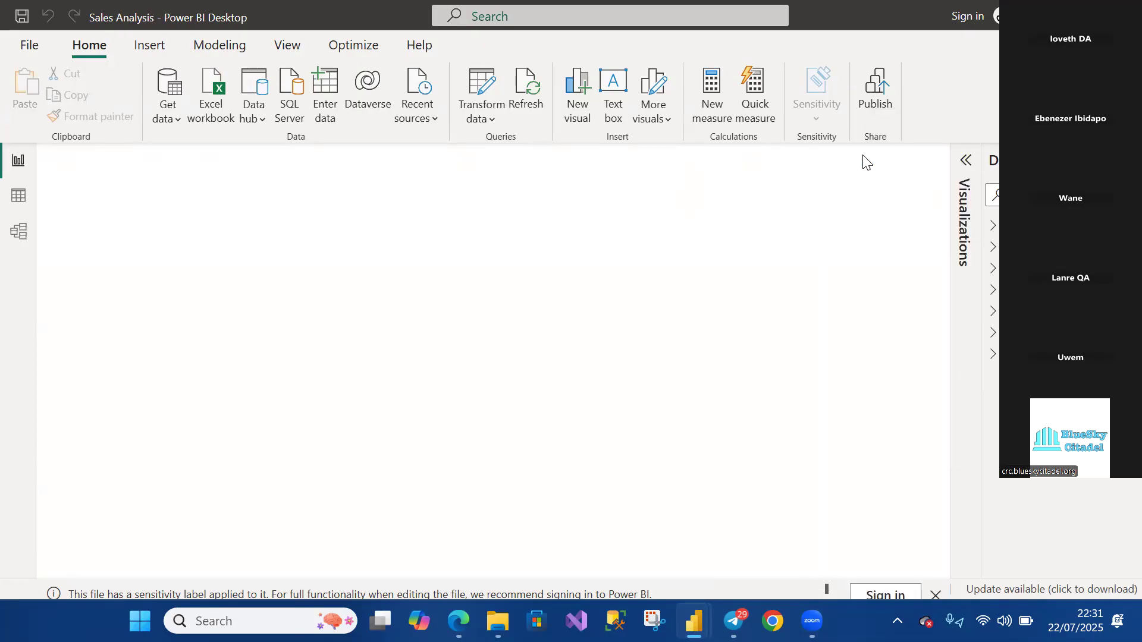
{"action": "left_click", "coordinate": [968, 162]}
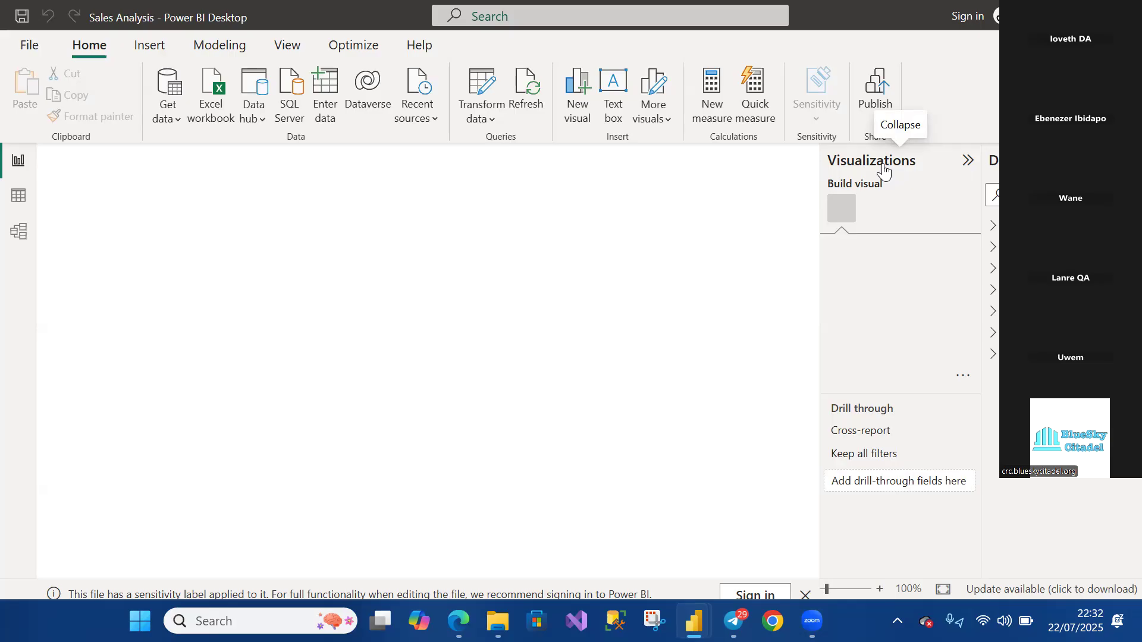
{"action": "left_click", "coordinate": [806, 595]}
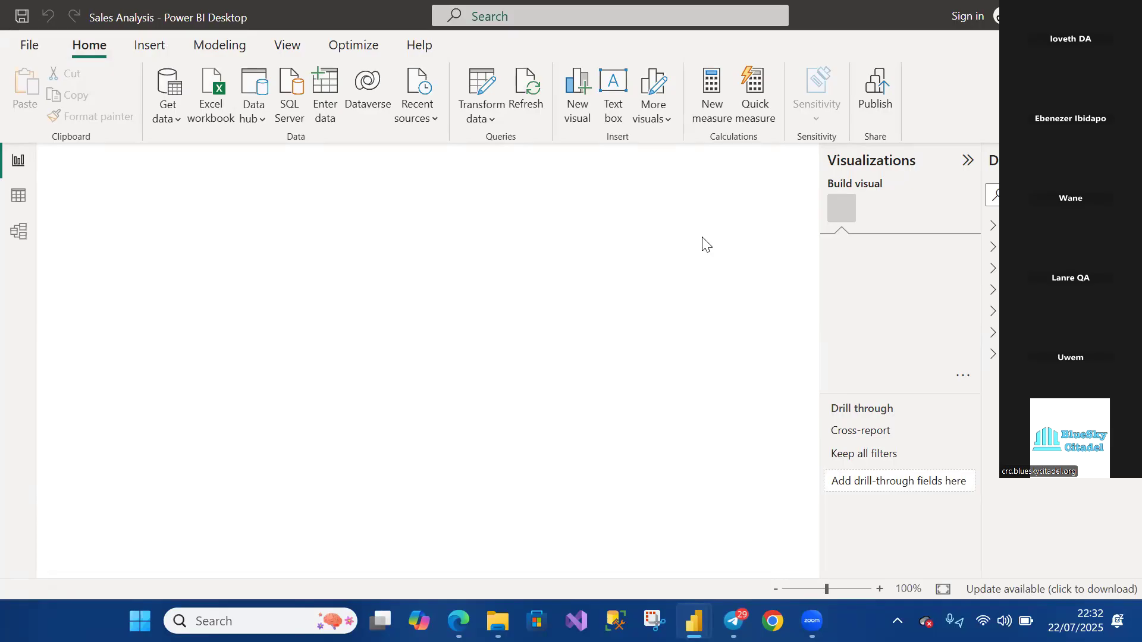
{"action": "left_click", "coordinate": [398, 174]}
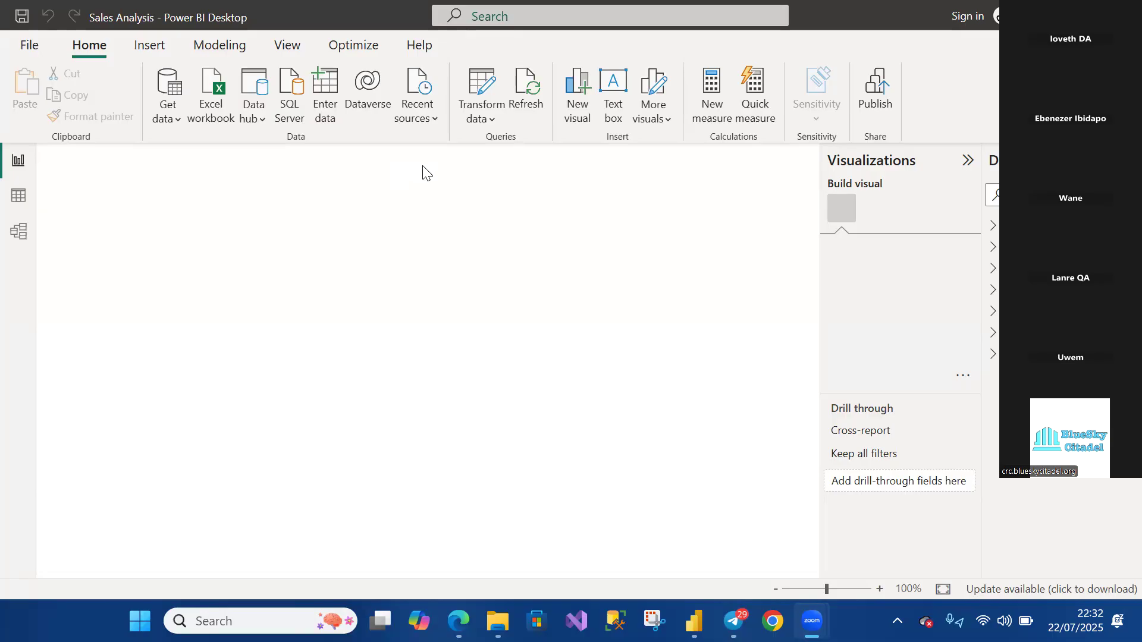
{"action": "left_click", "coordinate": [993, 225]}
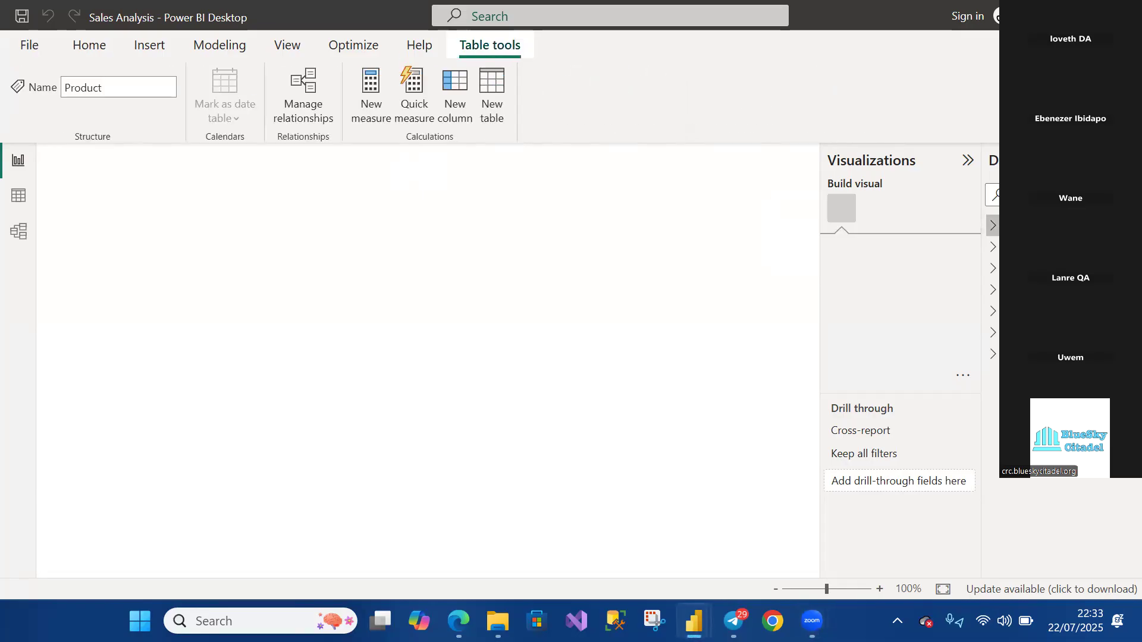
{"action": "left_click", "coordinate": [994, 227]}
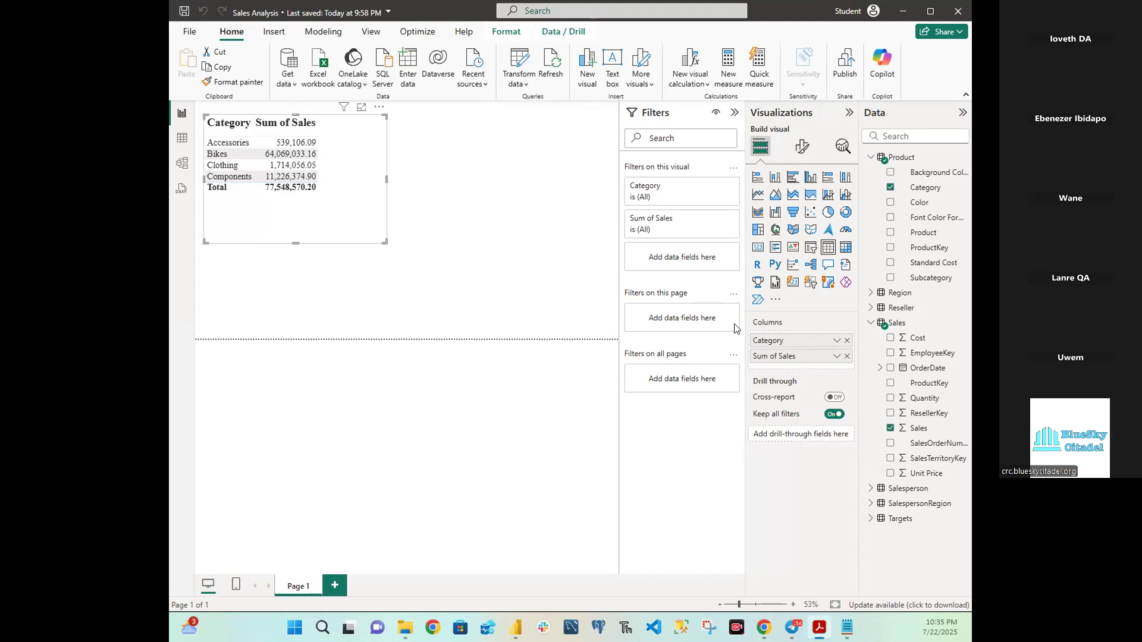
Step: Move the category sales table toward the middle of the report page and rename its Sum of Sales column to Sales
{"action": "left_click", "coordinate": [183, 170]}
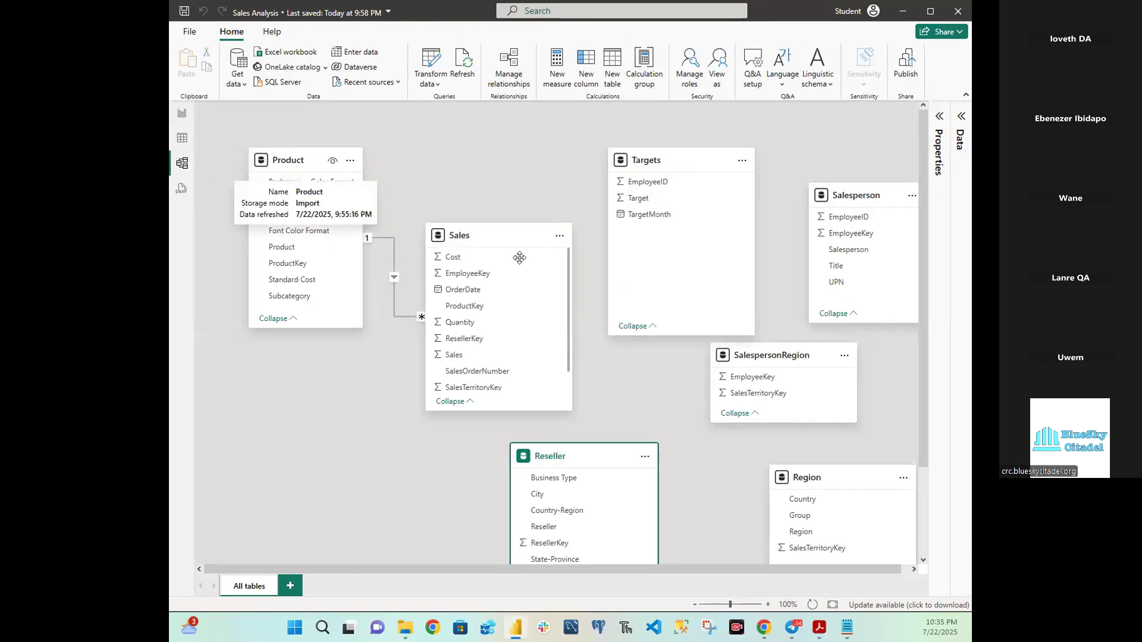
{"action": "left_click", "coordinate": [182, 113]}
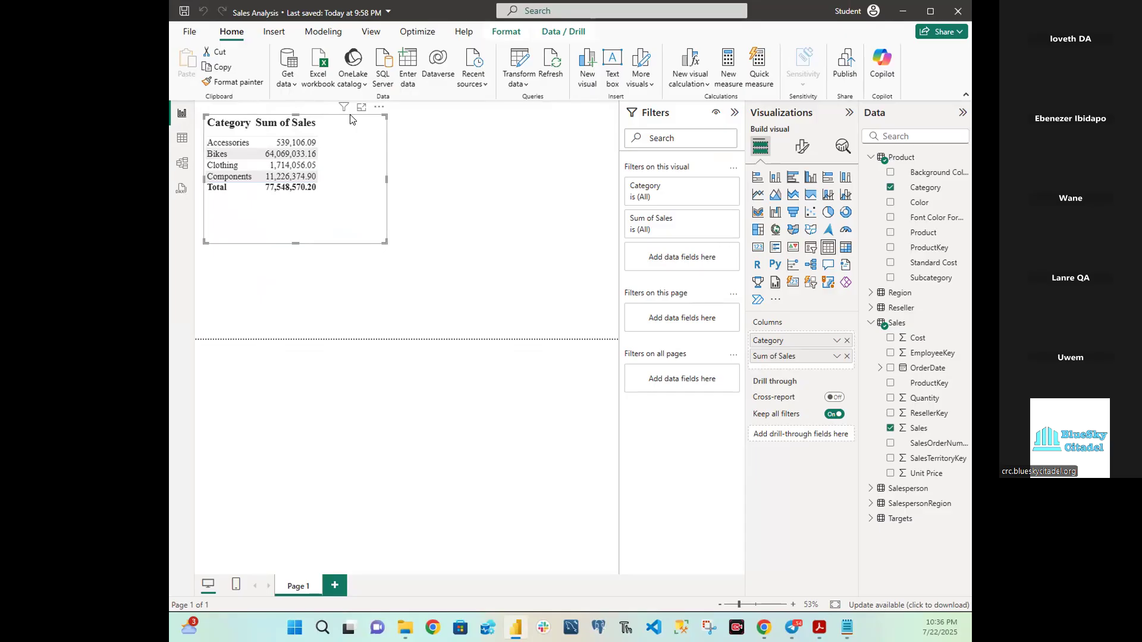
{"action": "left_click_drag", "start_coordinate": [322, 113], "coordinate": [418, 148]}
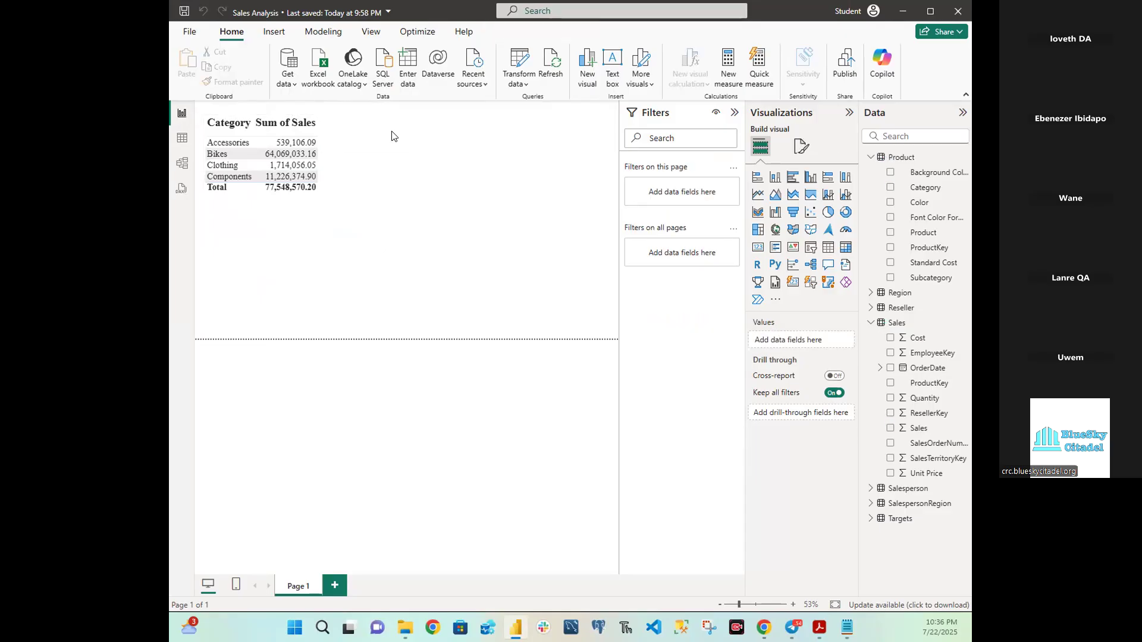
{"action": "left_click", "coordinate": [339, 130]}
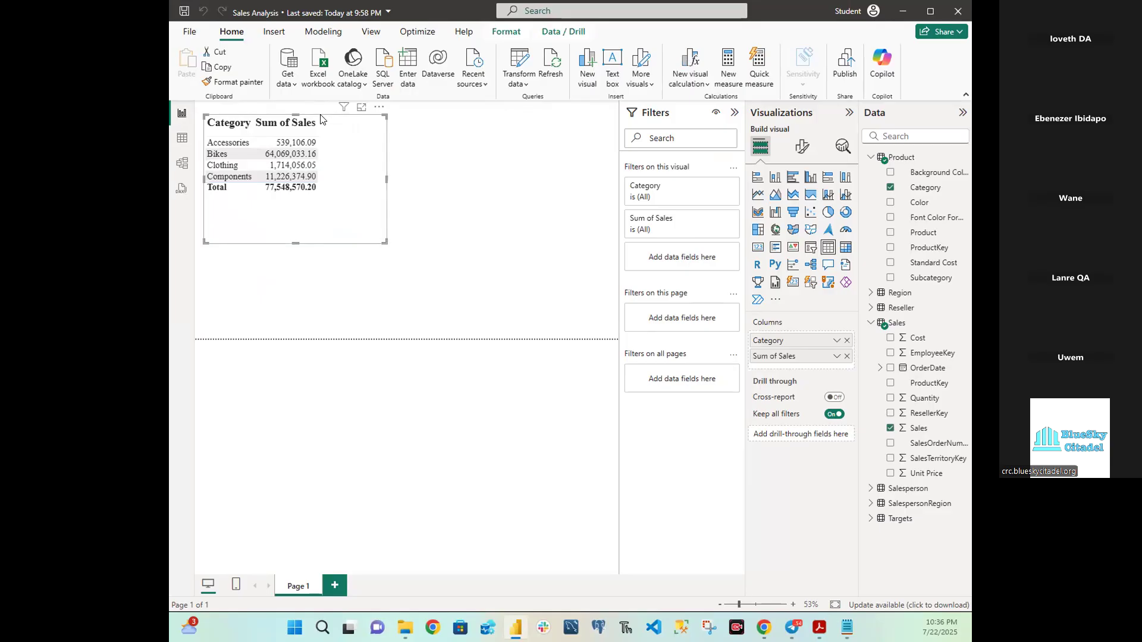
{"action": "left_click_drag", "start_coordinate": [320, 119], "coordinate": [442, 158]}
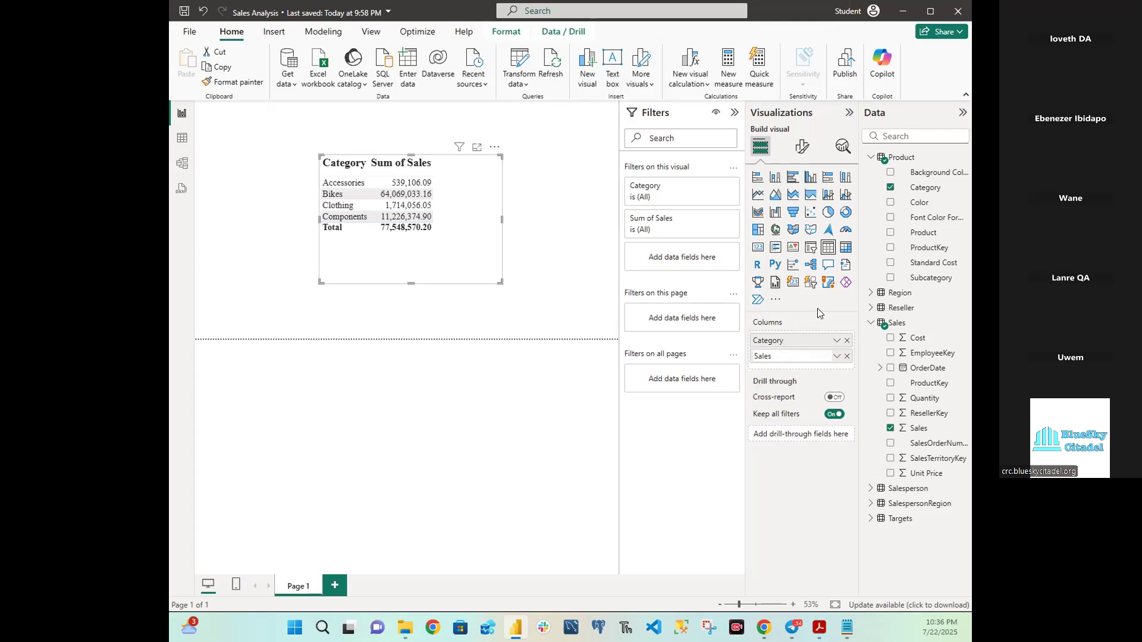
{"action": "key", "text": "Return"}
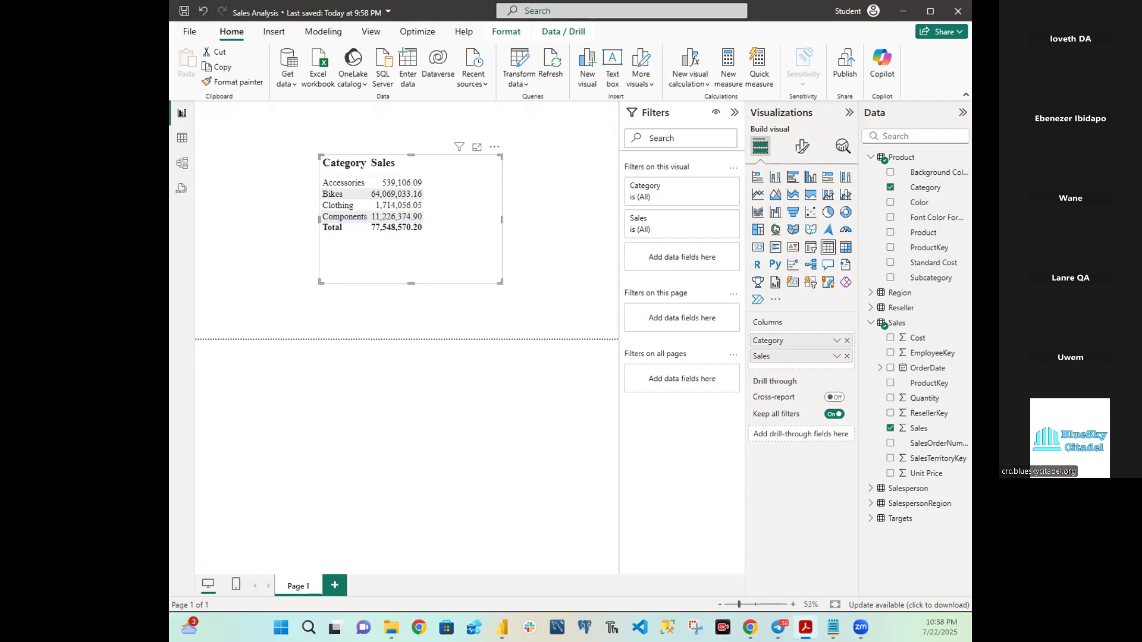
Step: Move the Reseller table directly below Product in the model diagram
{"action": "left_click", "coordinate": [183, 164]}
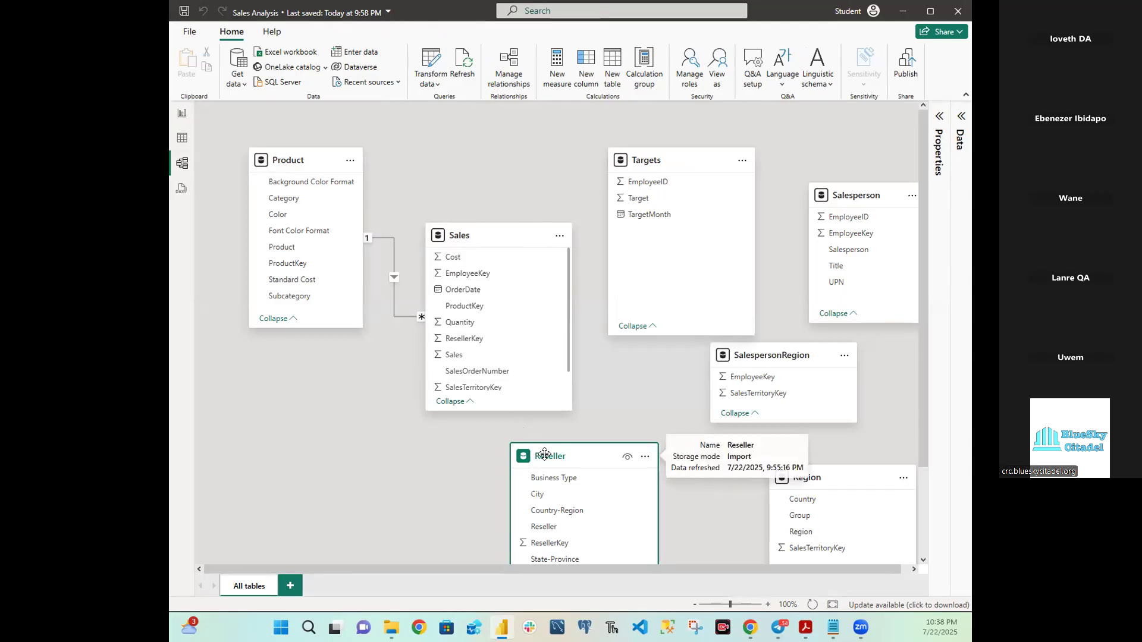
{"action": "left_click_drag", "start_coordinate": [556, 455], "coordinate": [303, 385]}
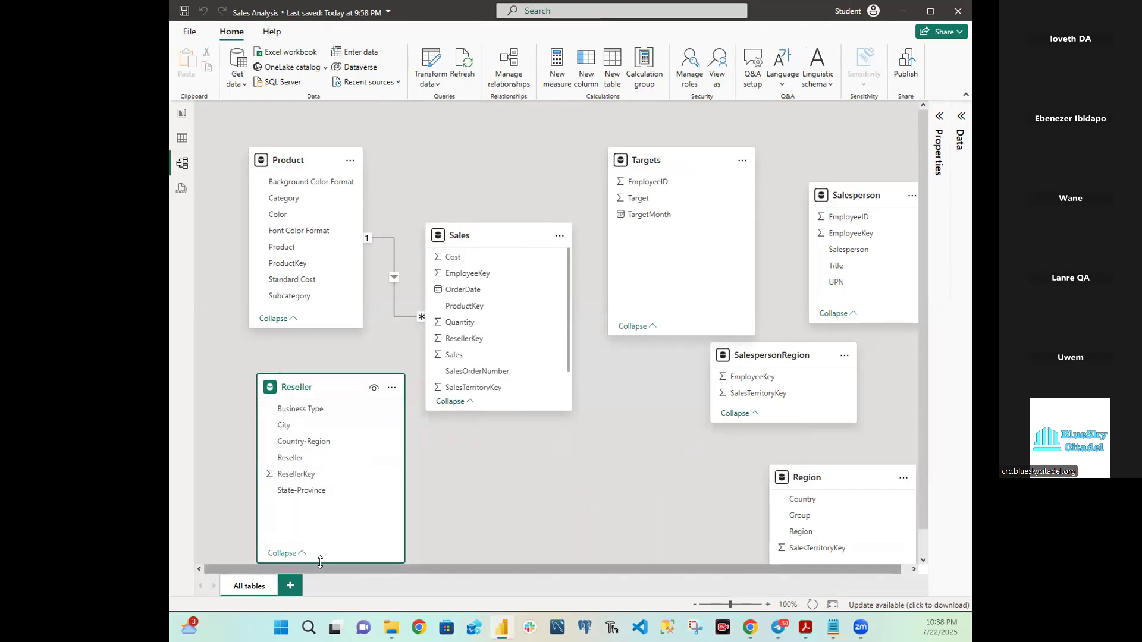
Step: Shorten the Reseller table in the model diagram and shift the Sales table slightly up and away from Product
{"action": "left_click_drag", "start_coordinate": [322, 562], "coordinate": [325, 517]}
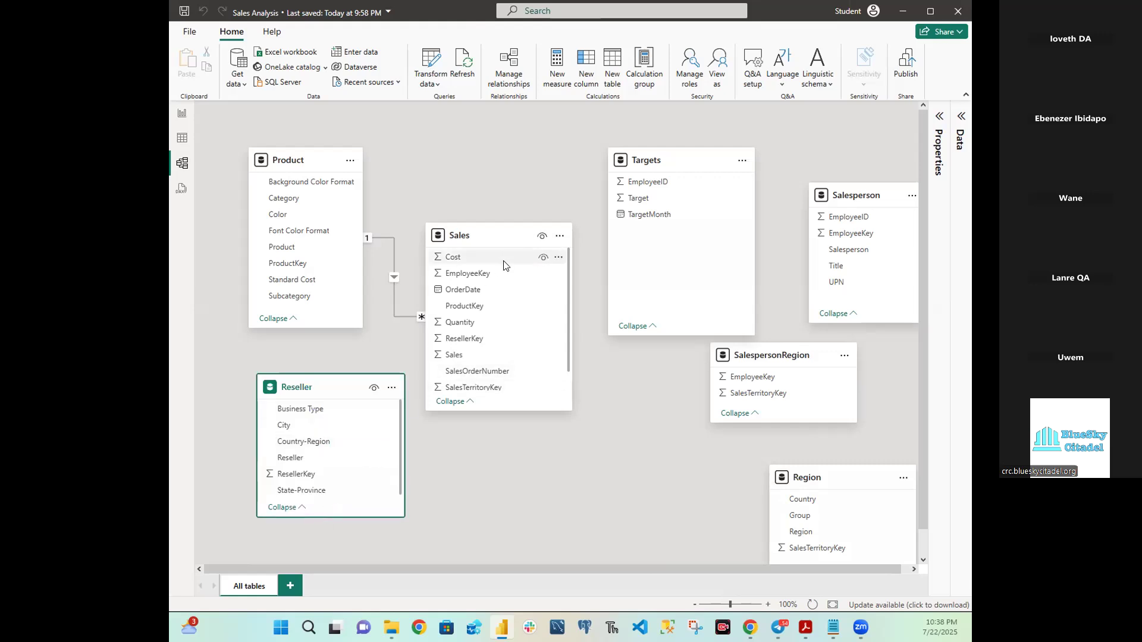
{"action": "left_click_drag", "start_coordinate": [496, 237], "coordinate": [508, 220]}
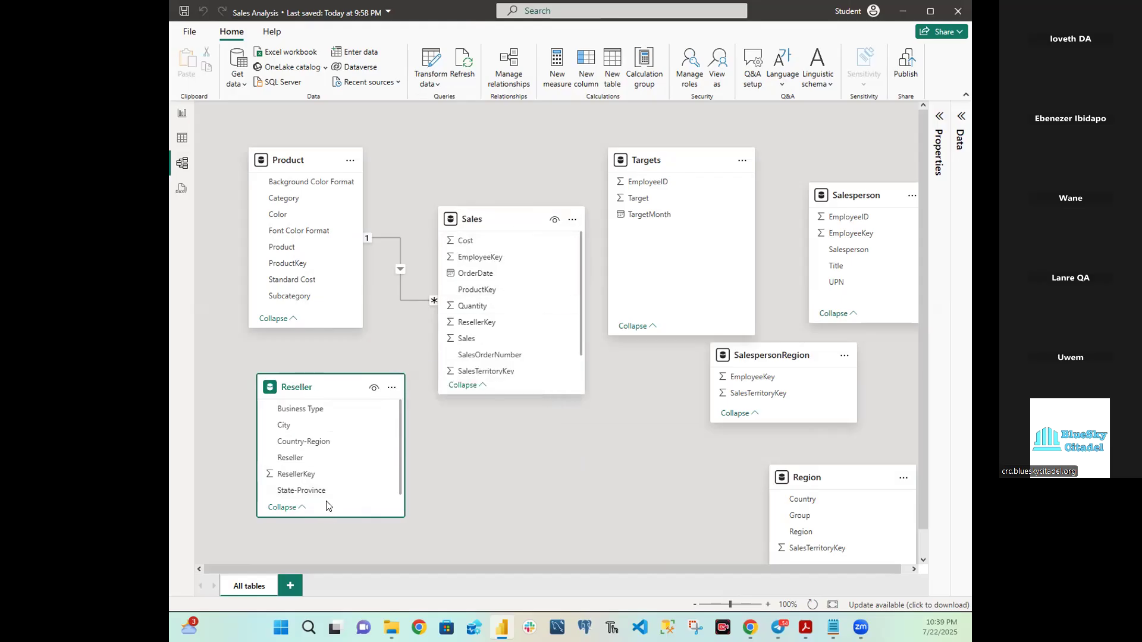
Step: Create an inactive one-to-many relationship from Reseller to Sales on ResellerKey with single cross-filter direction
{"action": "left_click", "coordinate": [294, 476]}
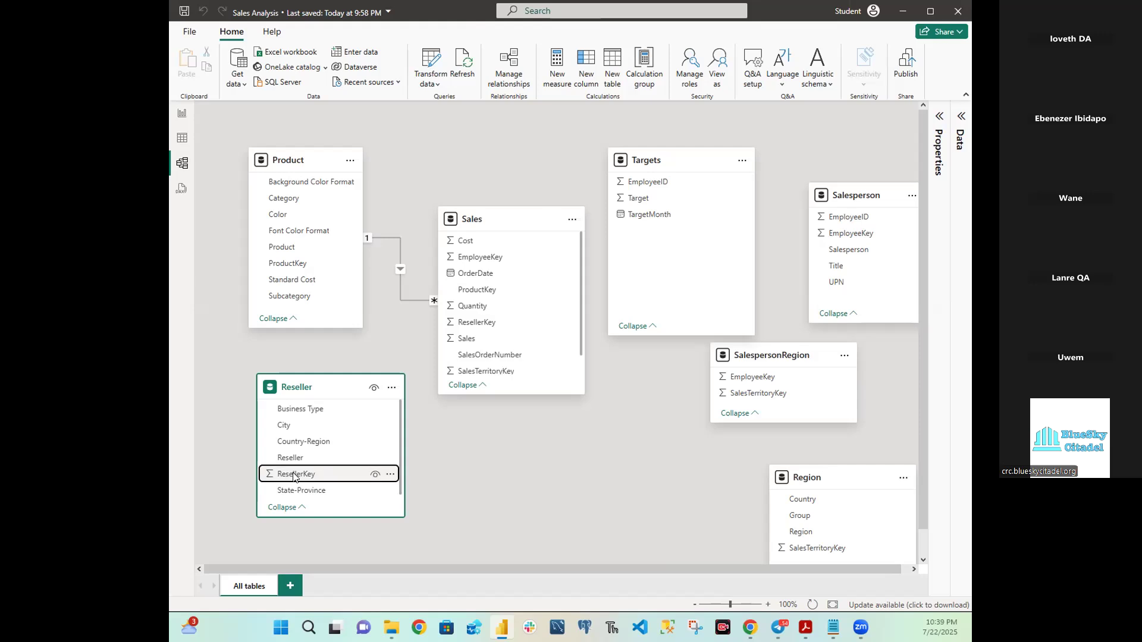
{"action": "left_click_drag", "start_coordinate": [294, 477], "coordinate": [489, 323]}
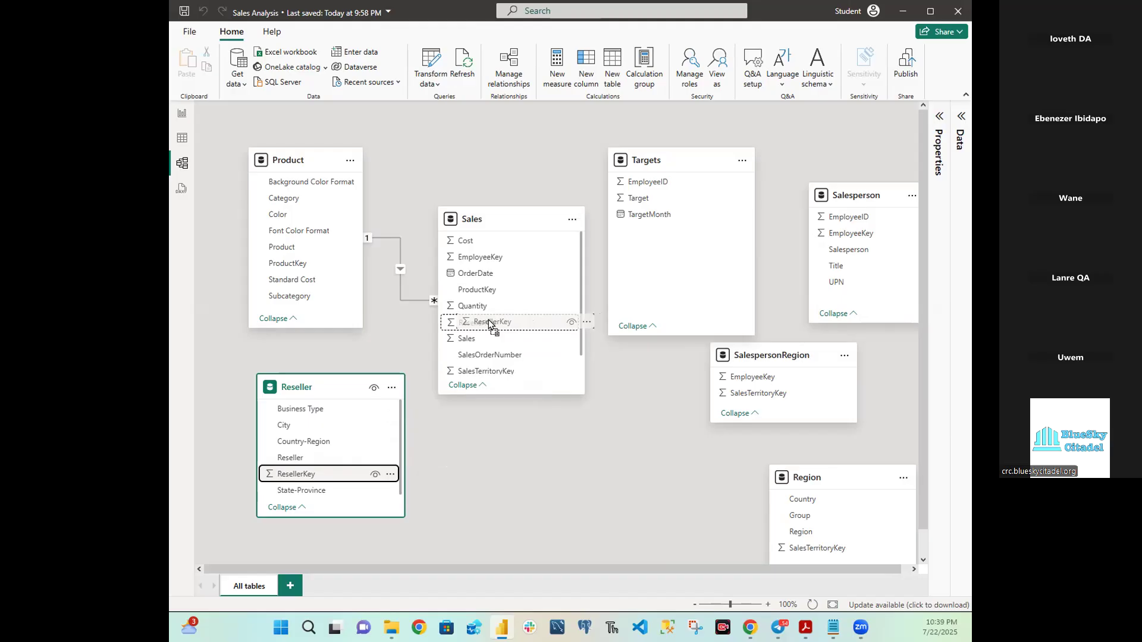
{"action": "left_click_drag", "start_coordinate": [489, 323], "coordinate": [497, 326]}
{"action": "left_click_drag", "start_coordinate": [495, 322], "coordinate": [495, 323]}
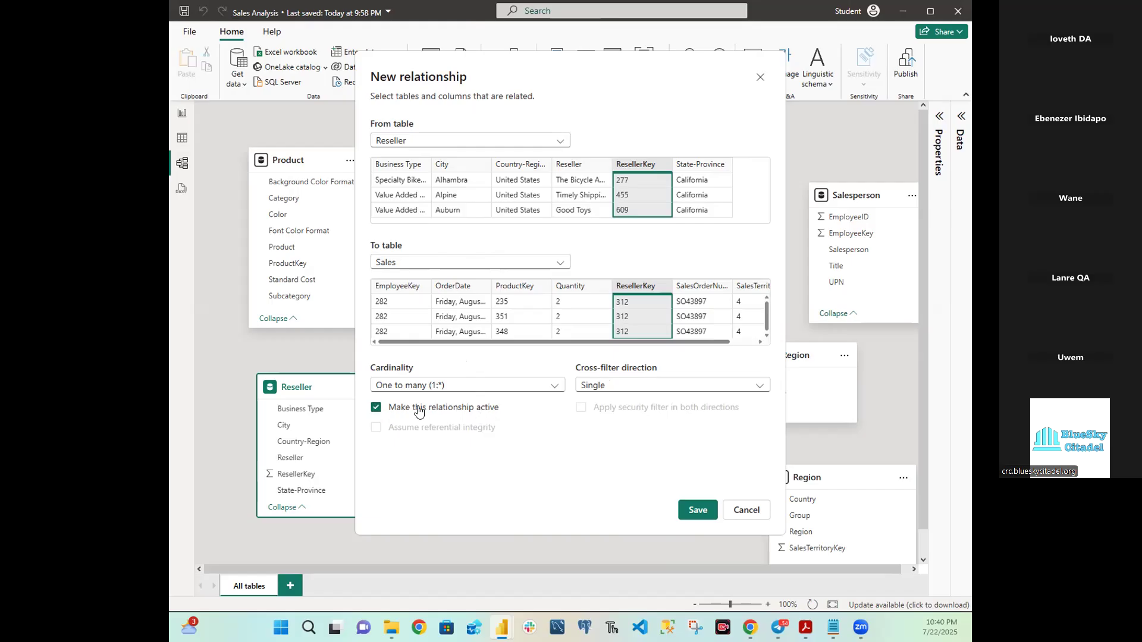
{"action": "left_click", "coordinate": [376, 407]}
{"action": "left_click", "coordinate": [694, 510]}
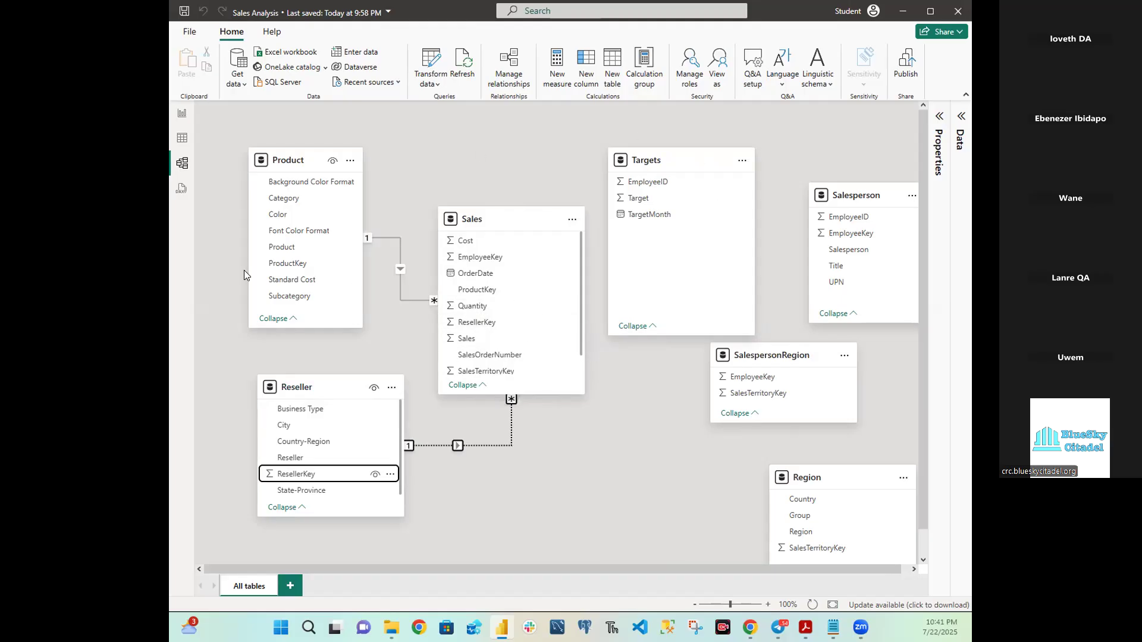
Step: Check the category sales table on the report page and return to the model diagram
{"action": "left_click", "coordinate": [182, 113]}
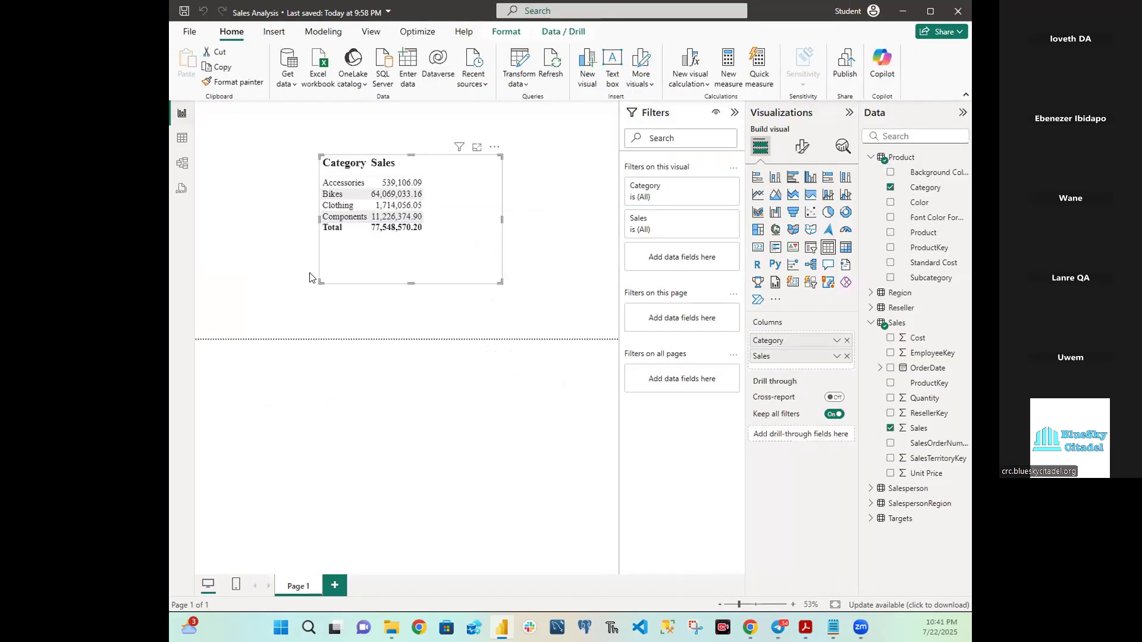
{"action": "left_click", "coordinate": [388, 165]}
{"action": "left_click", "coordinate": [182, 163]}
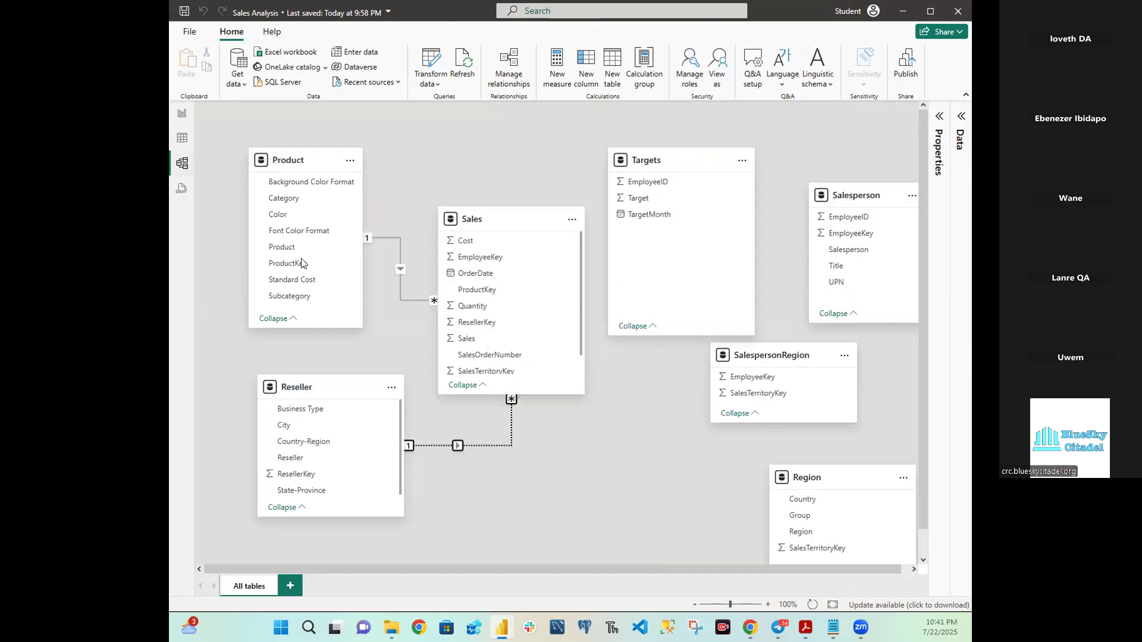
Step: Make the Sales-to-Product relationship on ProductKey inactive and check its effect on the category sales table in the report
{"action": "double_click", "coordinate": [400, 260]}
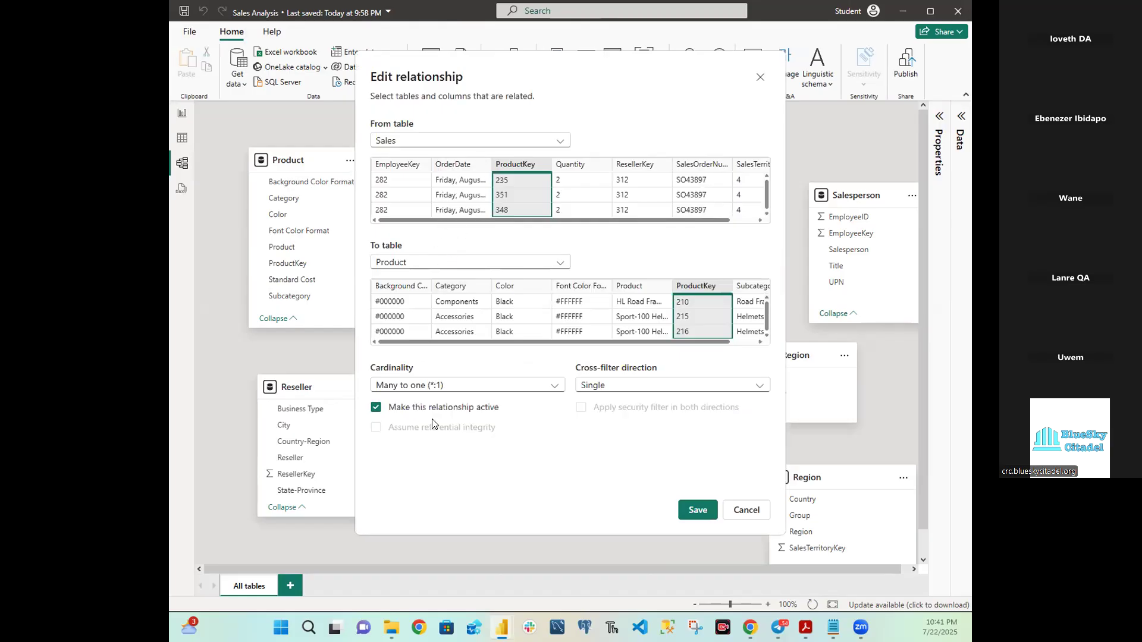
{"action": "left_click", "coordinate": [376, 408]}
{"action": "left_click", "coordinate": [686, 511]}
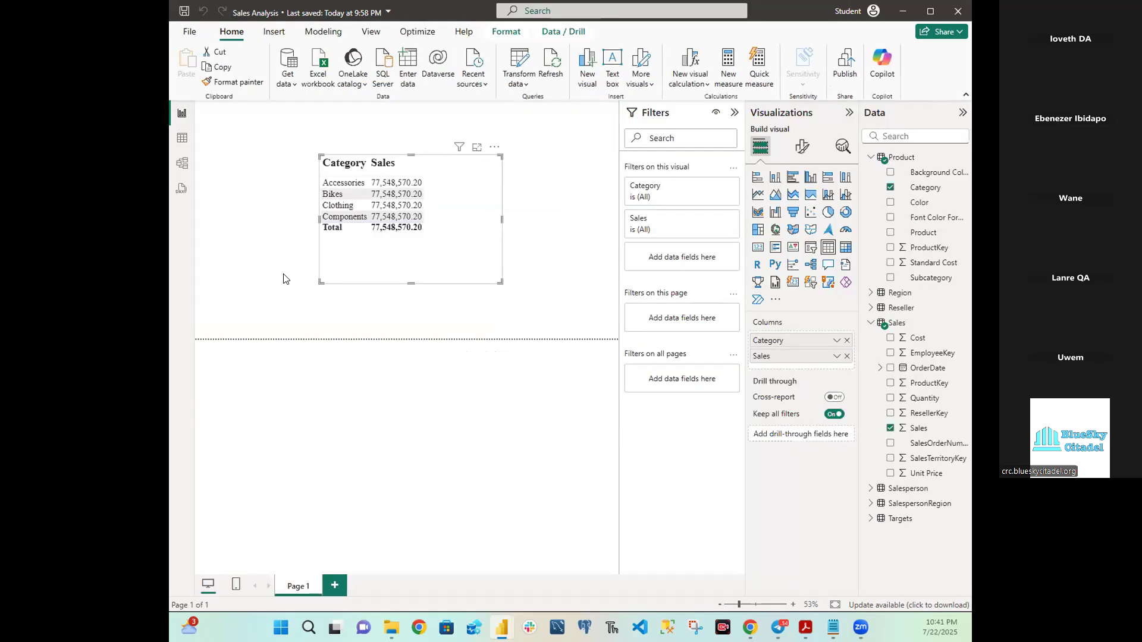
{"action": "left_click", "coordinate": [182, 113]}
{"action": "left_click", "coordinate": [182, 163]}
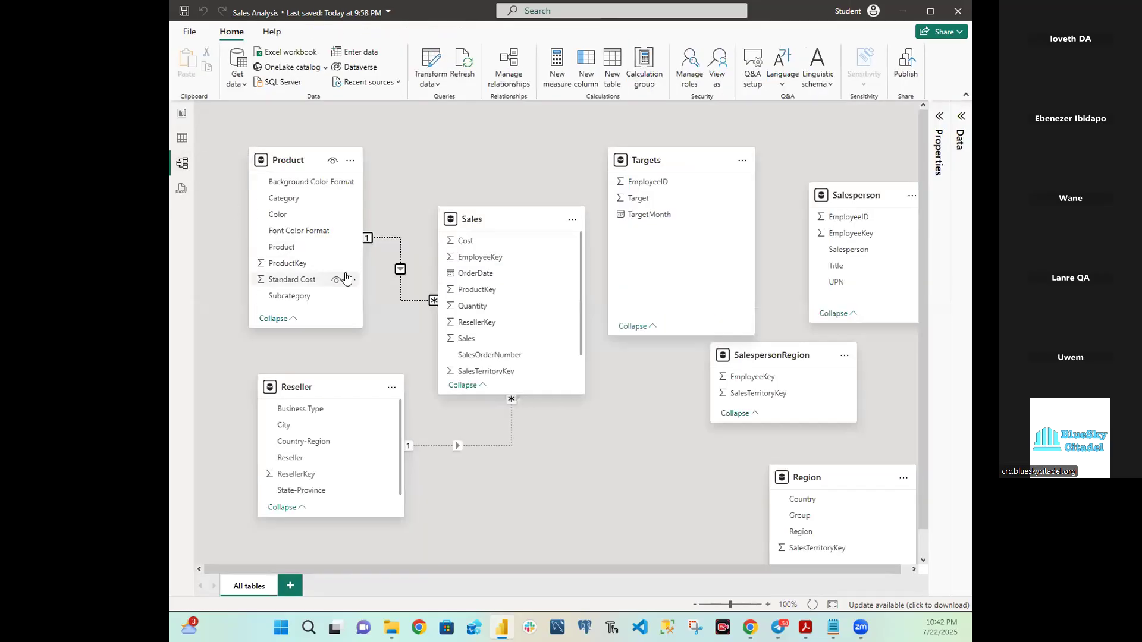
Step: Reactivate the Sales-to-Product relationship and recheck the category sales table in the report
{"action": "double_click", "coordinate": [398, 245]}
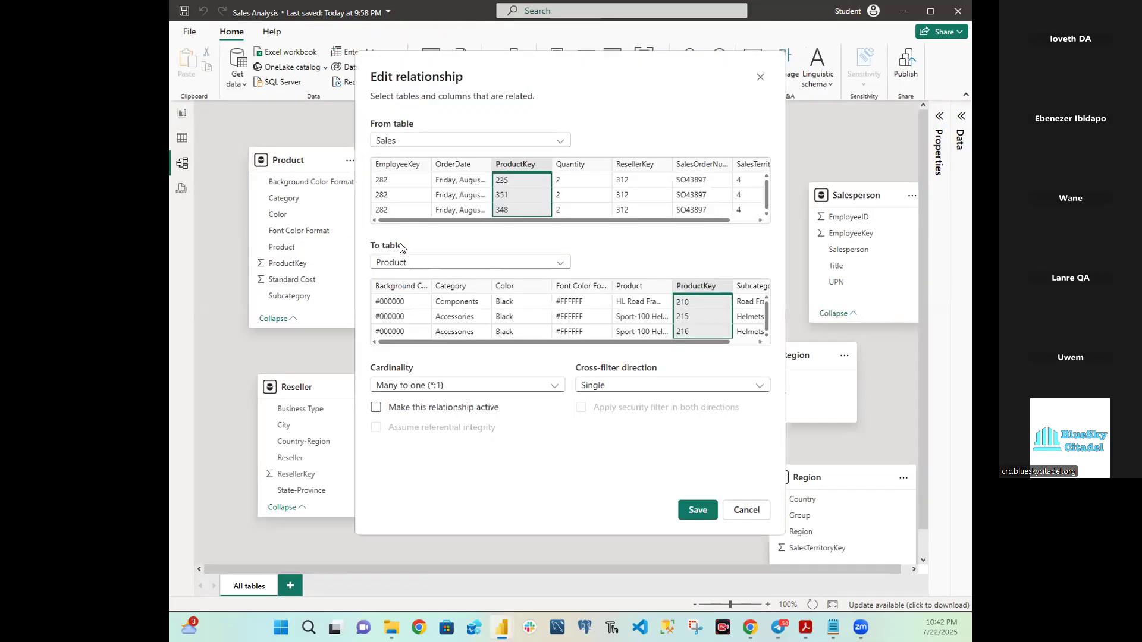
{"action": "left_click", "coordinate": [376, 408]}
{"action": "left_click", "coordinate": [696, 509]}
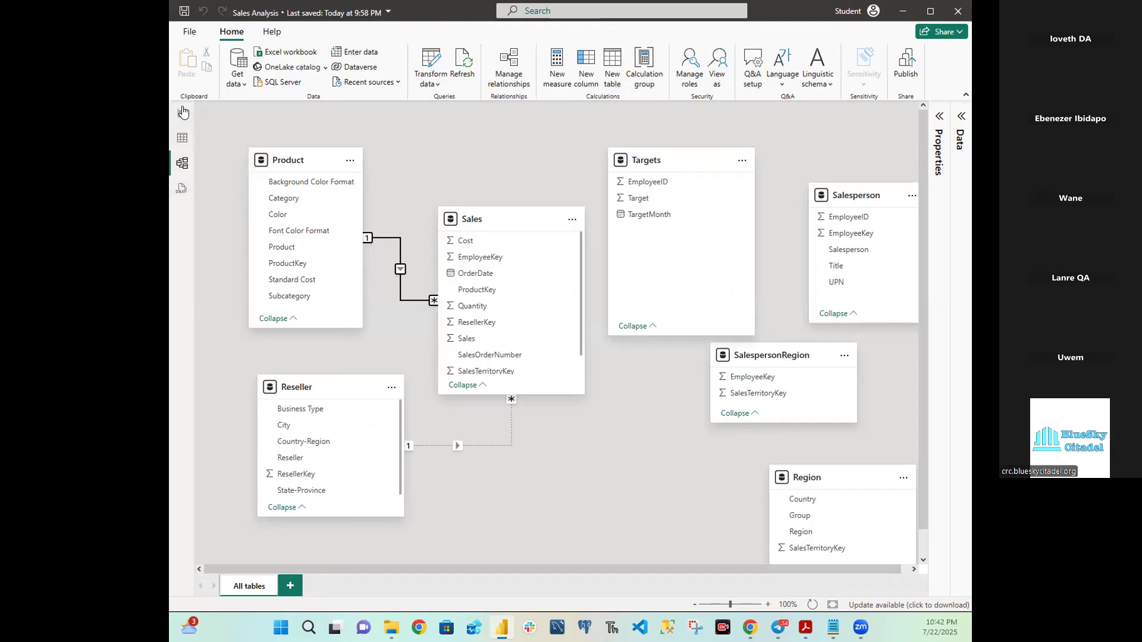
{"action": "left_click", "coordinate": [183, 113]}
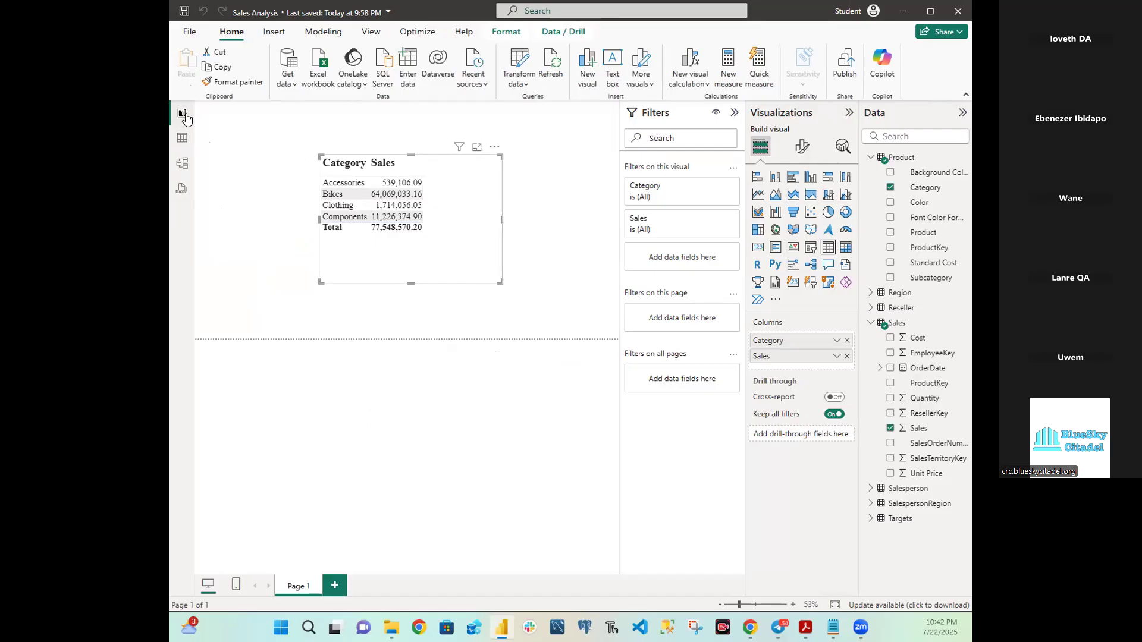
{"action": "left_click", "coordinate": [182, 163]}
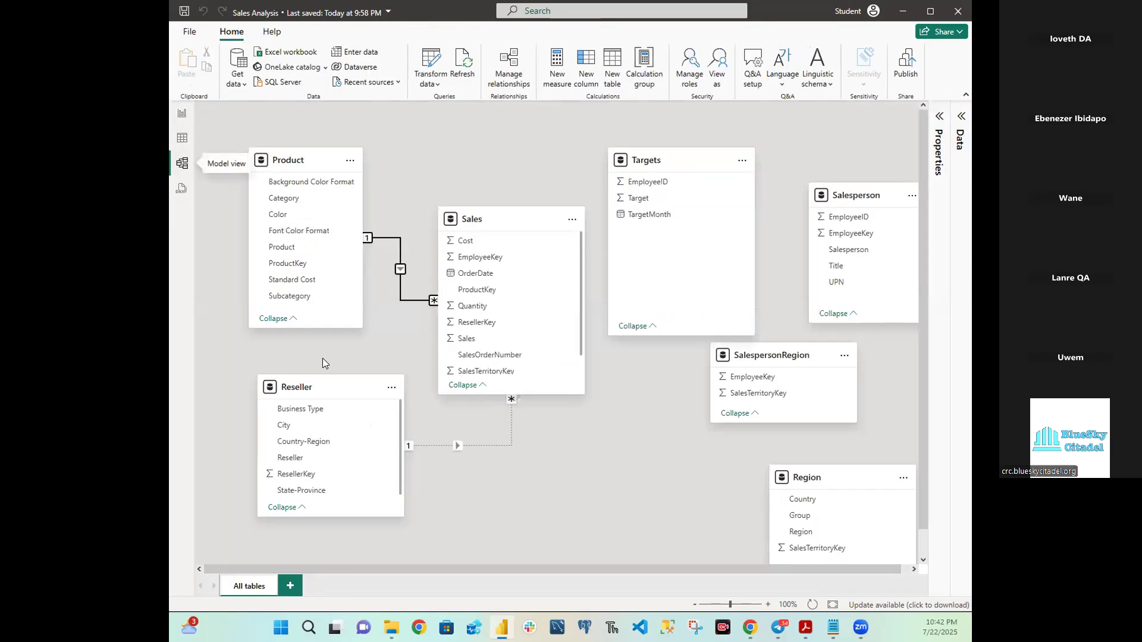
Step: Make the Sales-to-Reseller relationship on ResellerKey active
{"action": "double_click", "coordinate": [488, 444]}
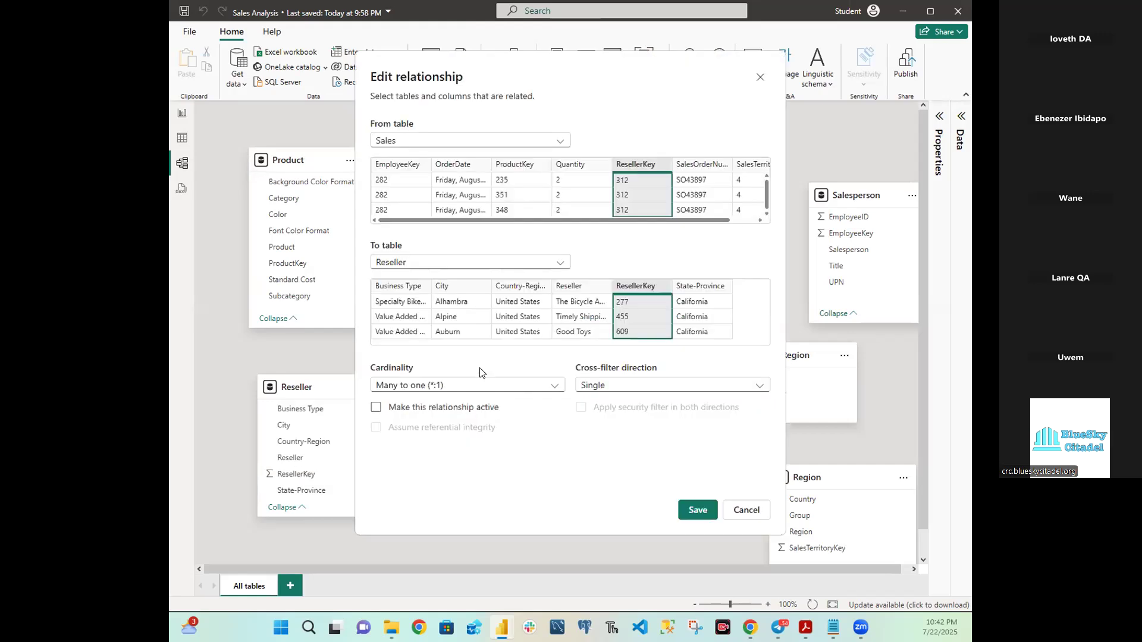
{"action": "left_click", "coordinate": [376, 408]}
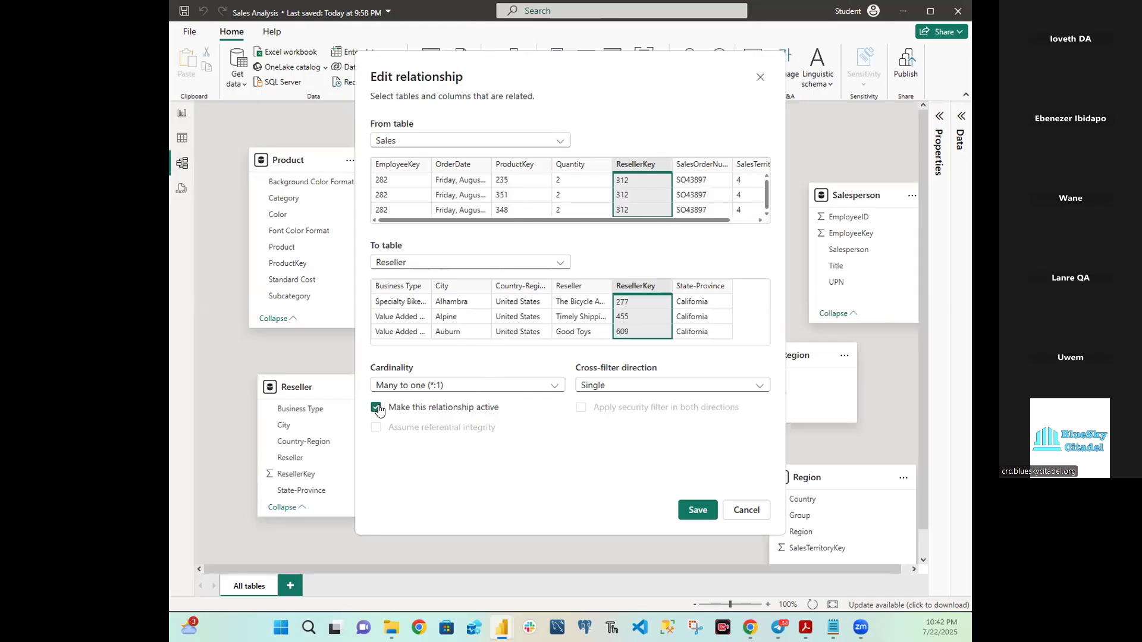
{"action": "left_click", "coordinate": [695, 511]}
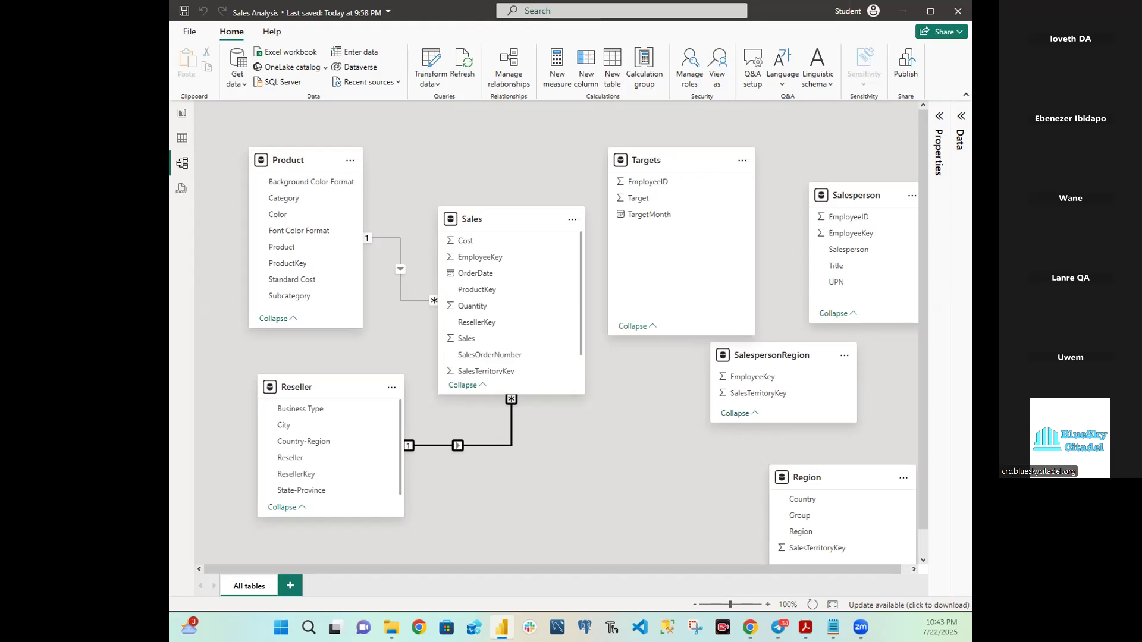
Step: Create an active one-to-many relationship from Region to Sales on SalesTerritoryKey through the relationship manager, with single cross-filter direction
{"action": "left_click", "coordinate": [510, 61]}
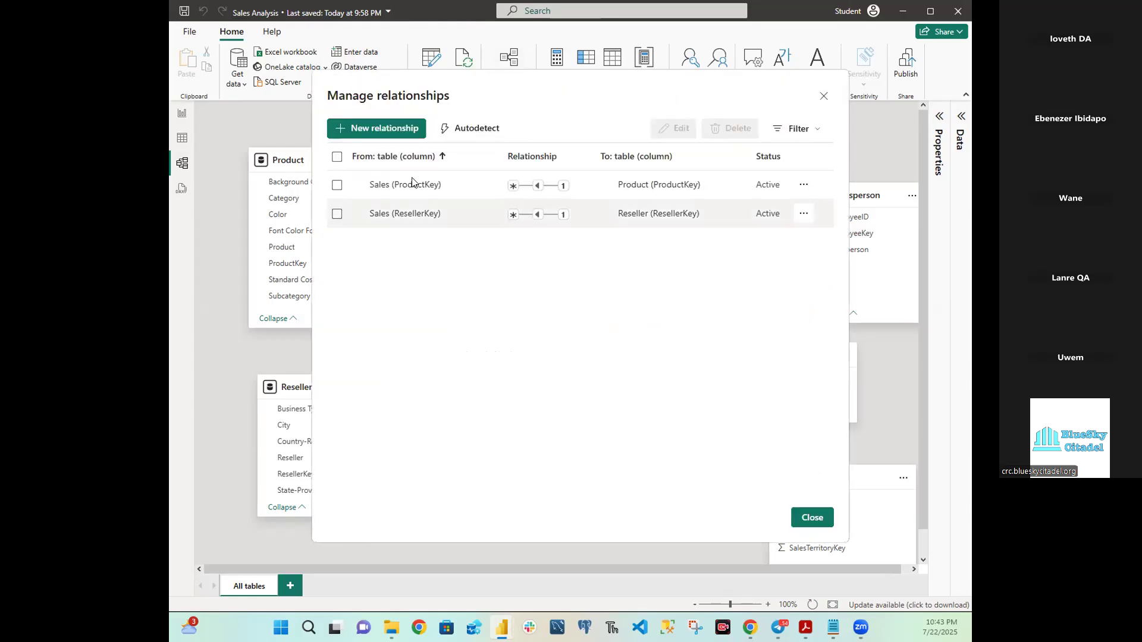
{"action": "left_click", "coordinate": [369, 138]}
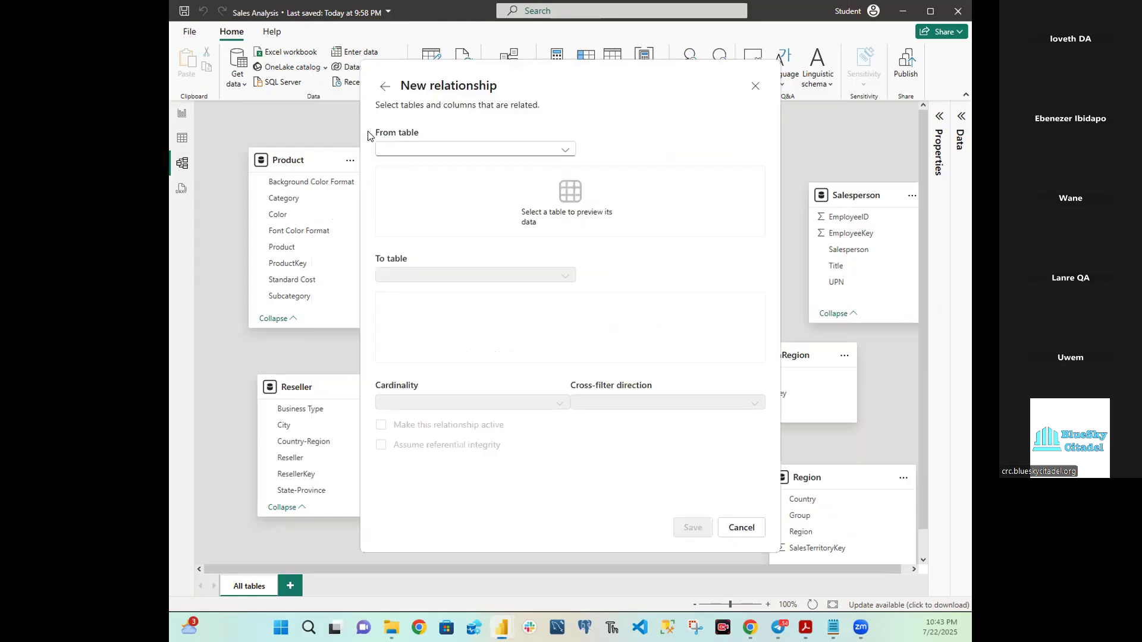
{"action": "left_click", "coordinate": [433, 153]}
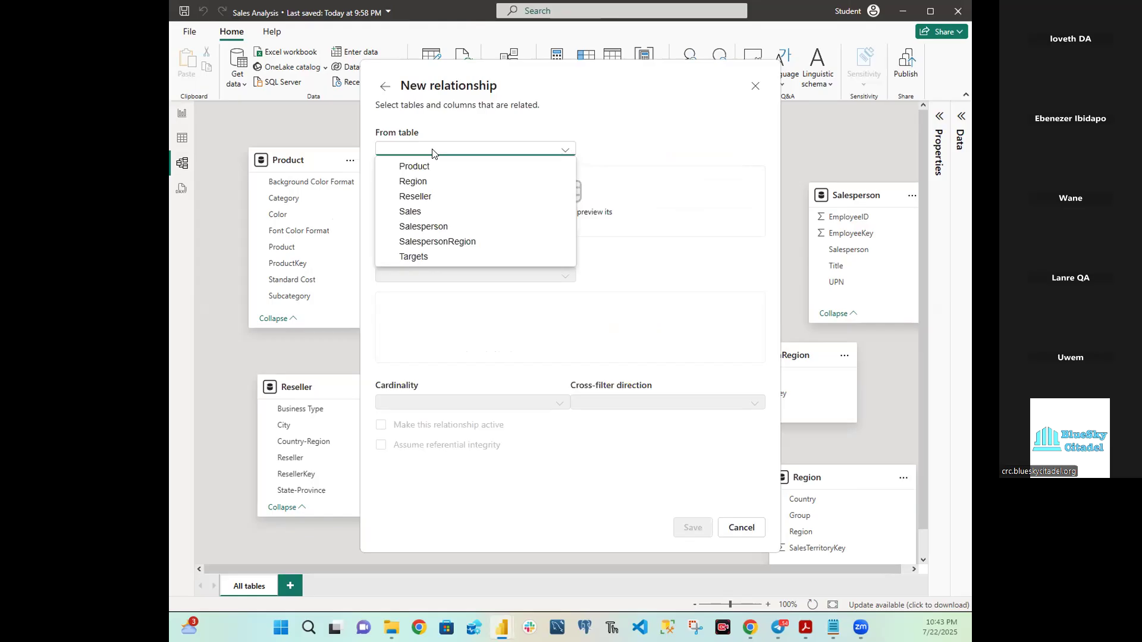
{"action": "left_click", "coordinate": [416, 182]}
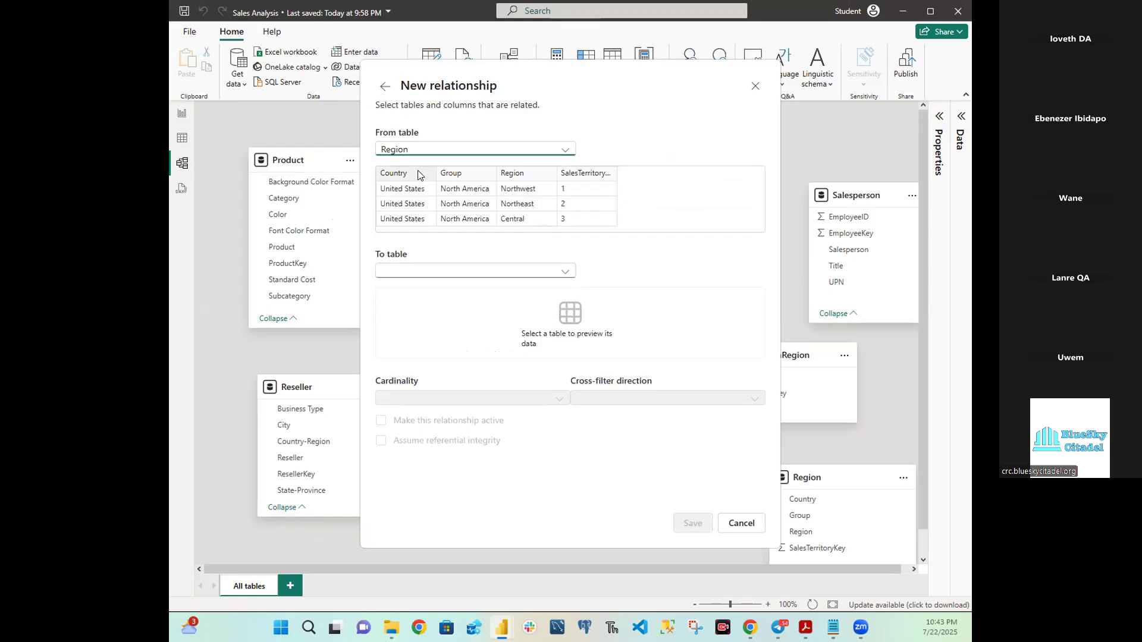
{"action": "left_click", "coordinate": [404, 276]}
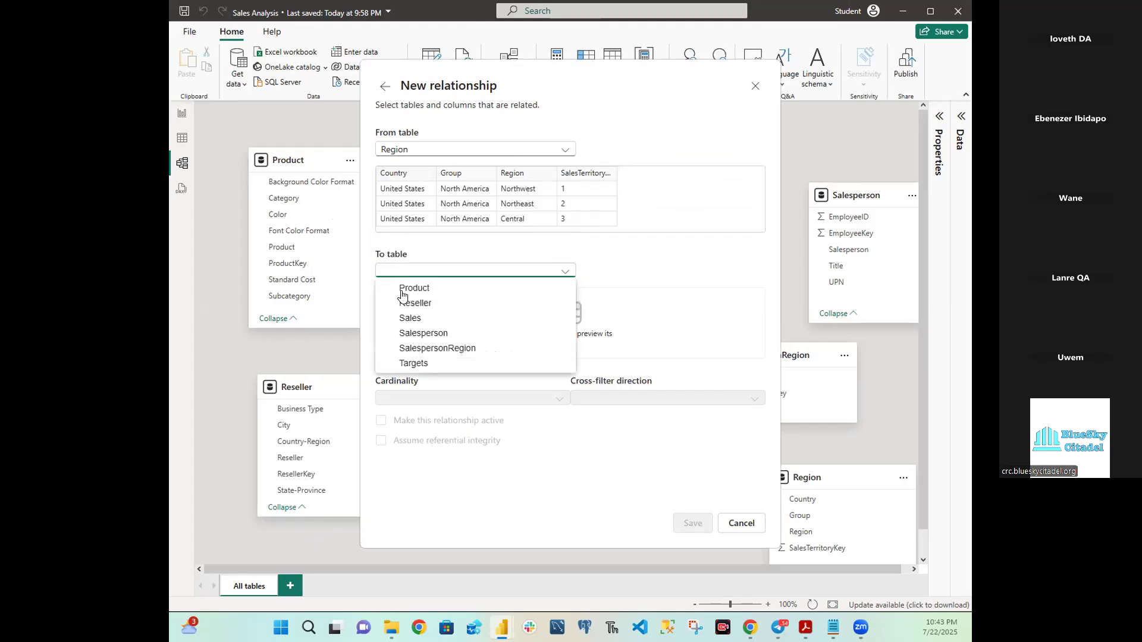
{"action": "left_click", "coordinate": [412, 335]}
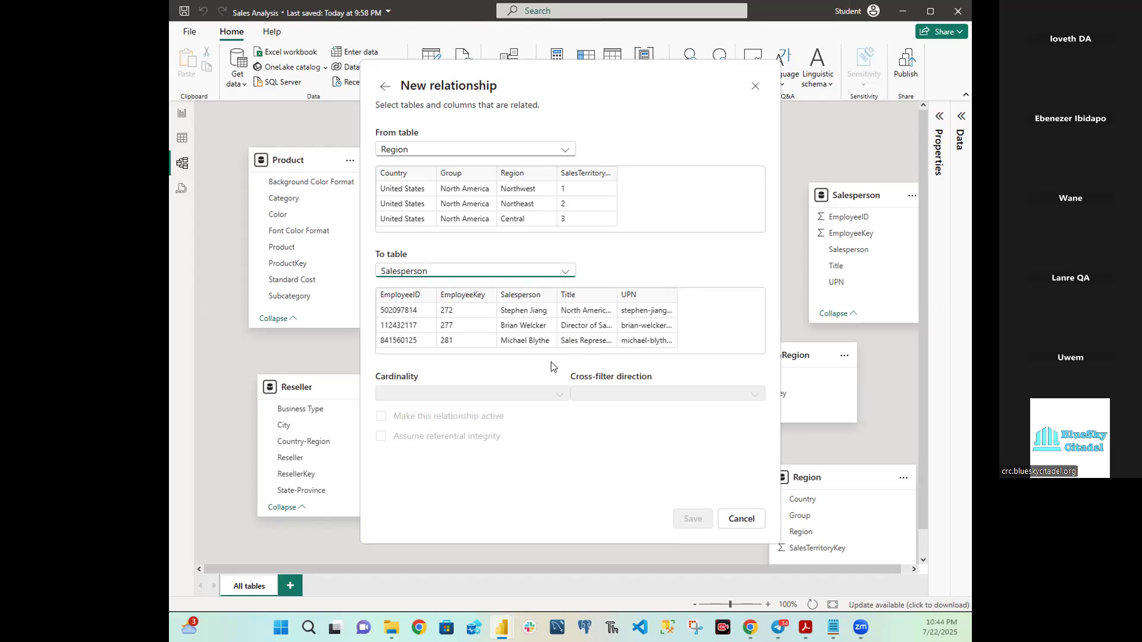
{"action": "left_click", "coordinate": [426, 273]}
{"action": "left_click", "coordinate": [410, 319]}
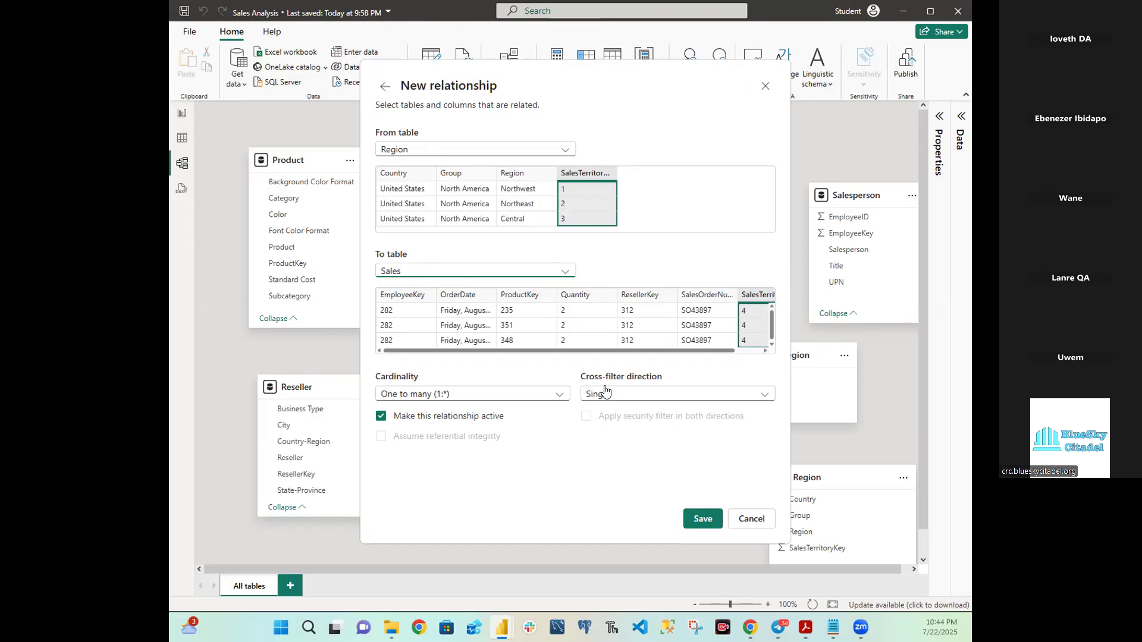
{"action": "left_click", "coordinate": [697, 517]}
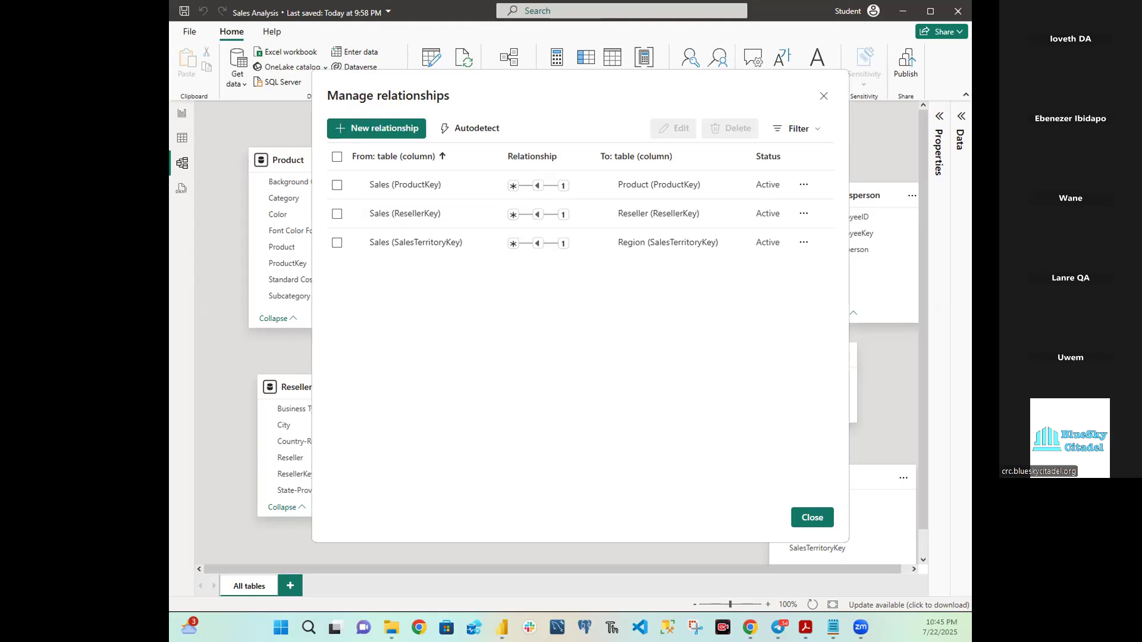
{"action": "left_click", "coordinate": [811, 518]}
Step: Create an active one-to-many relationship from Salesperson to Sales on EmployeeKey through the relationship manager, with single cross-filter direction
{"action": "left_click", "coordinate": [518, 70]}
{"action": "mouse_move", "coordinate": [529, 174]}
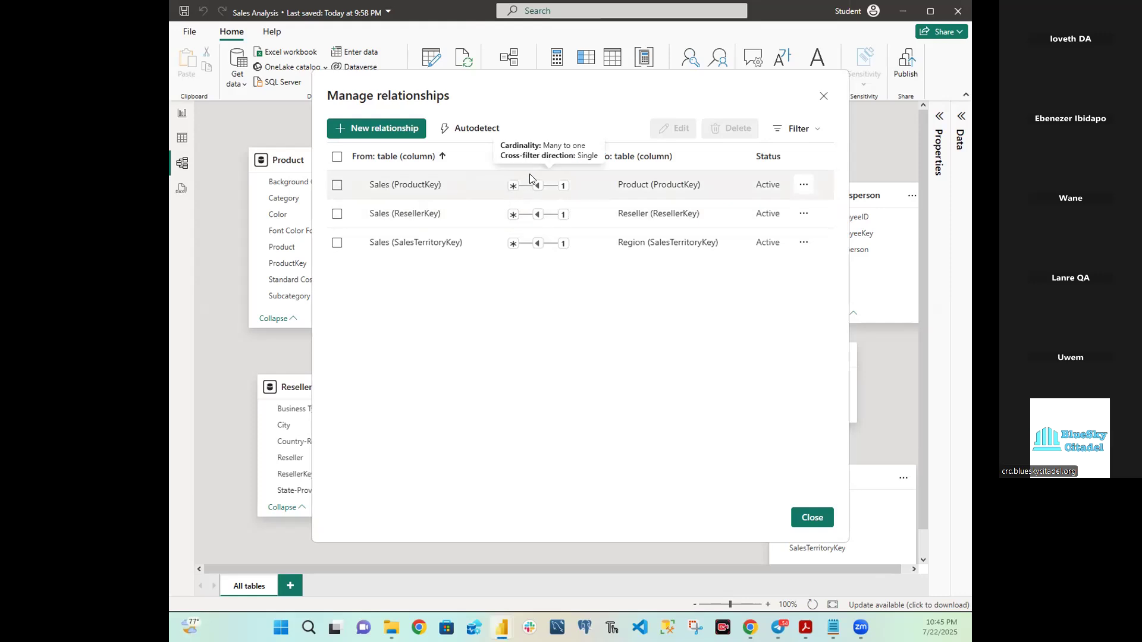
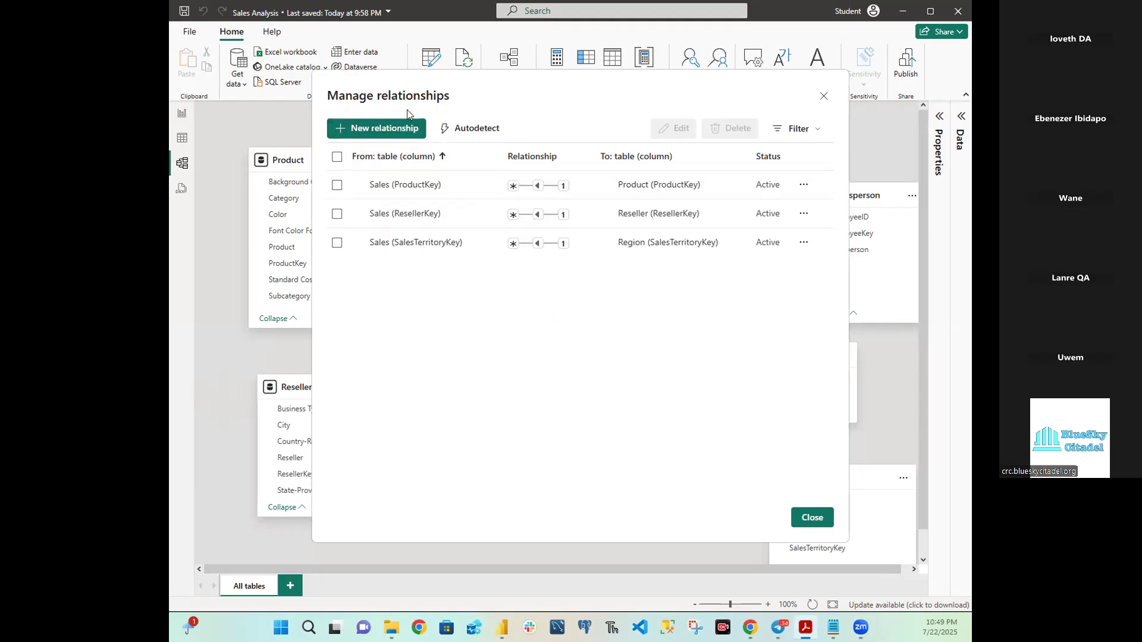
{"action": "left_click", "coordinate": [408, 131]}
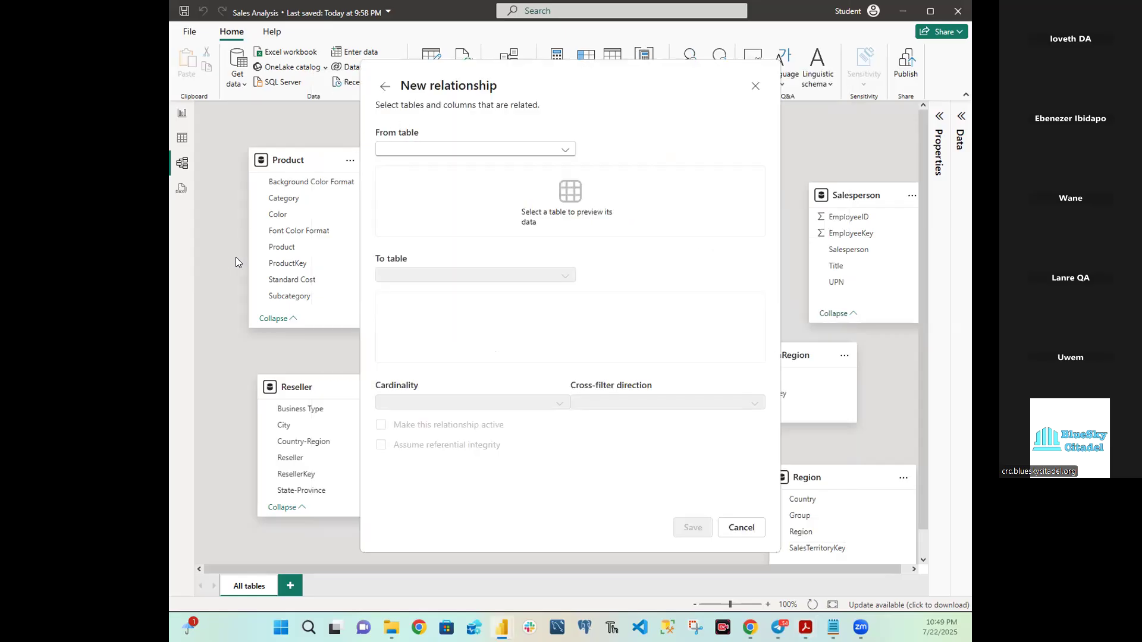
{"action": "left_click", "coordinate": [434, 149]}
{"action": "left_click", "coordinate": [423, 227]}
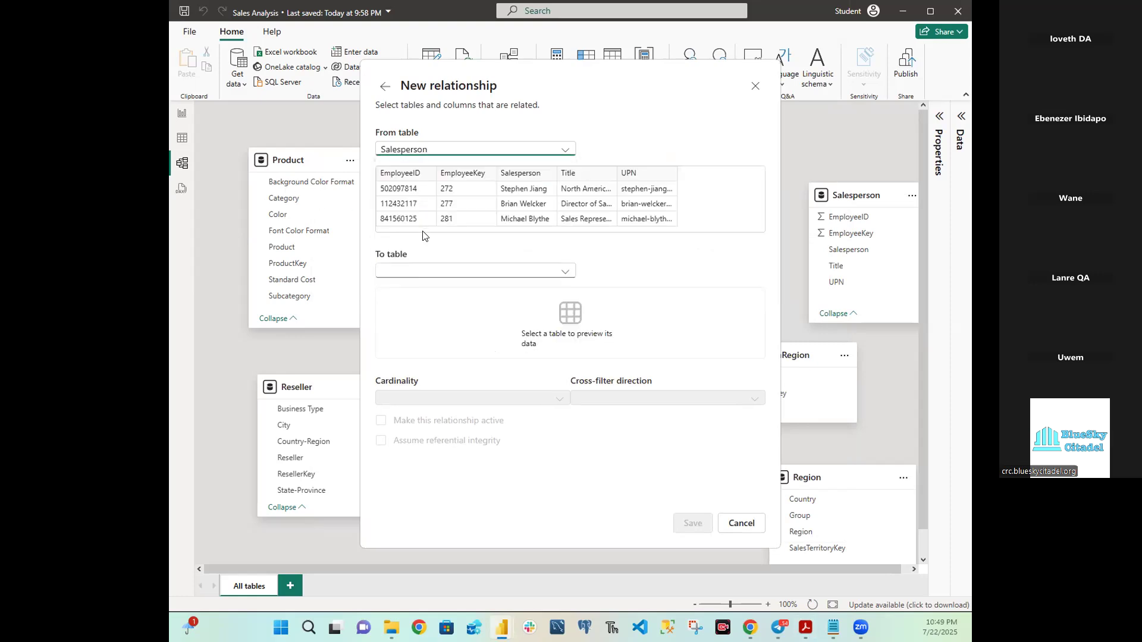
{"action": "left_click", "coordinate": [425, 271]}
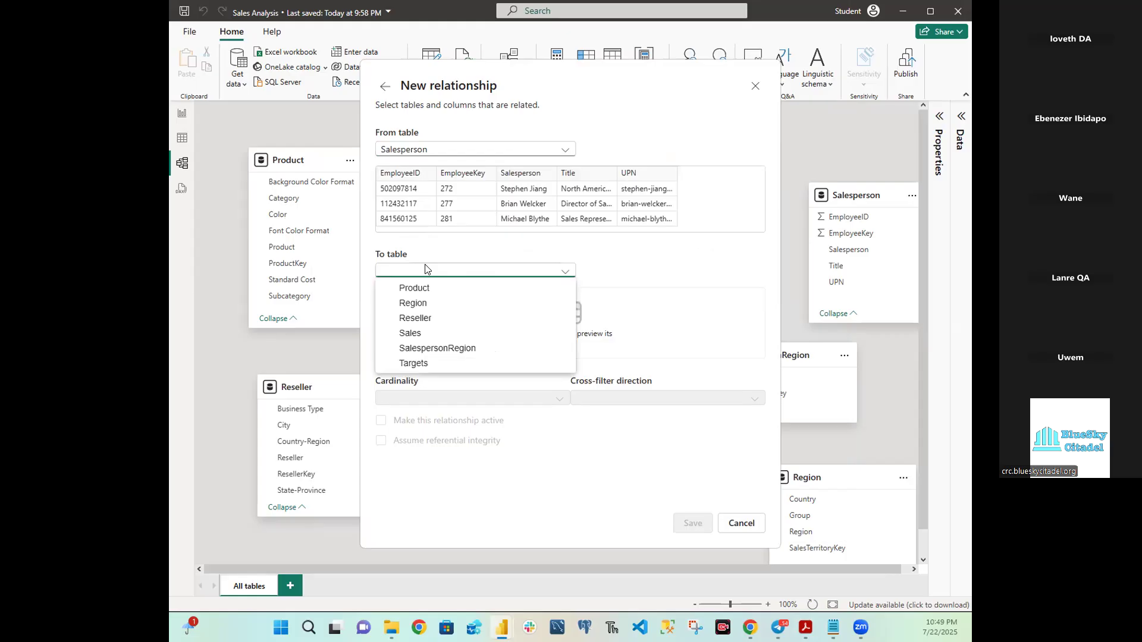
{"action": "left_click", "coordinate": [410, 333]}
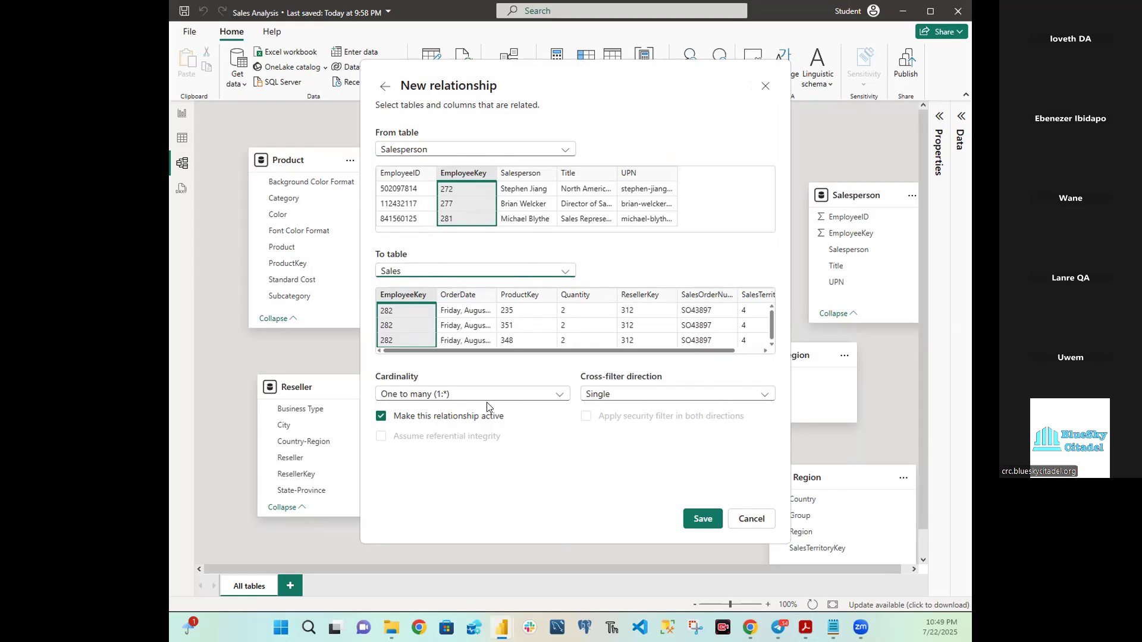
{"action": "left_click", "coordinate": [702, 519]}
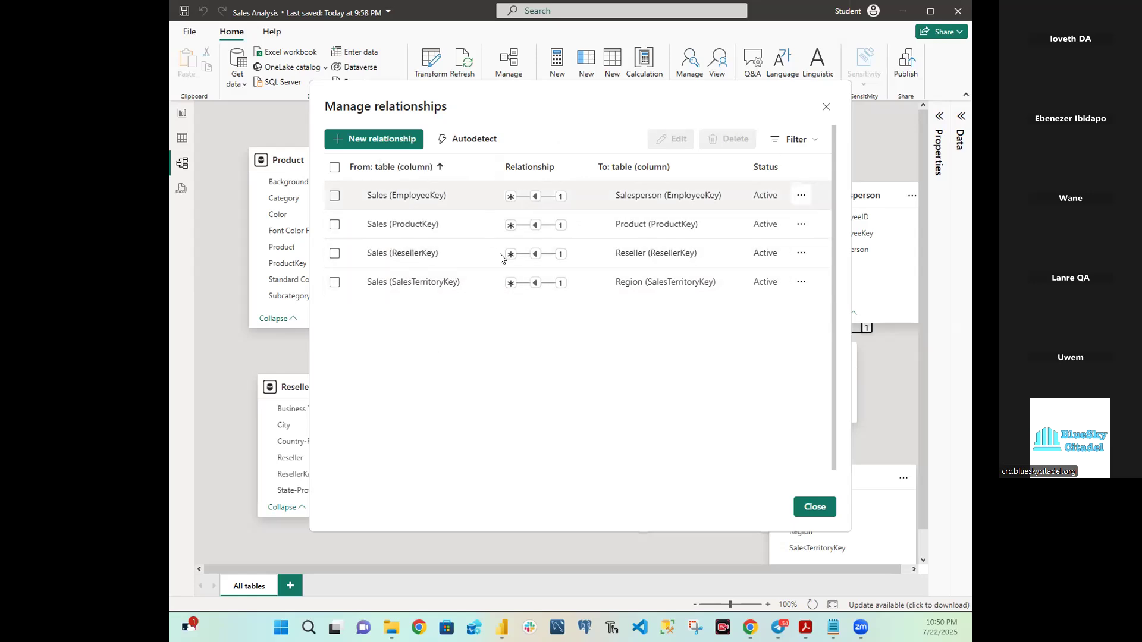
{"action": "left_click", "coordinate": [808, 506]}
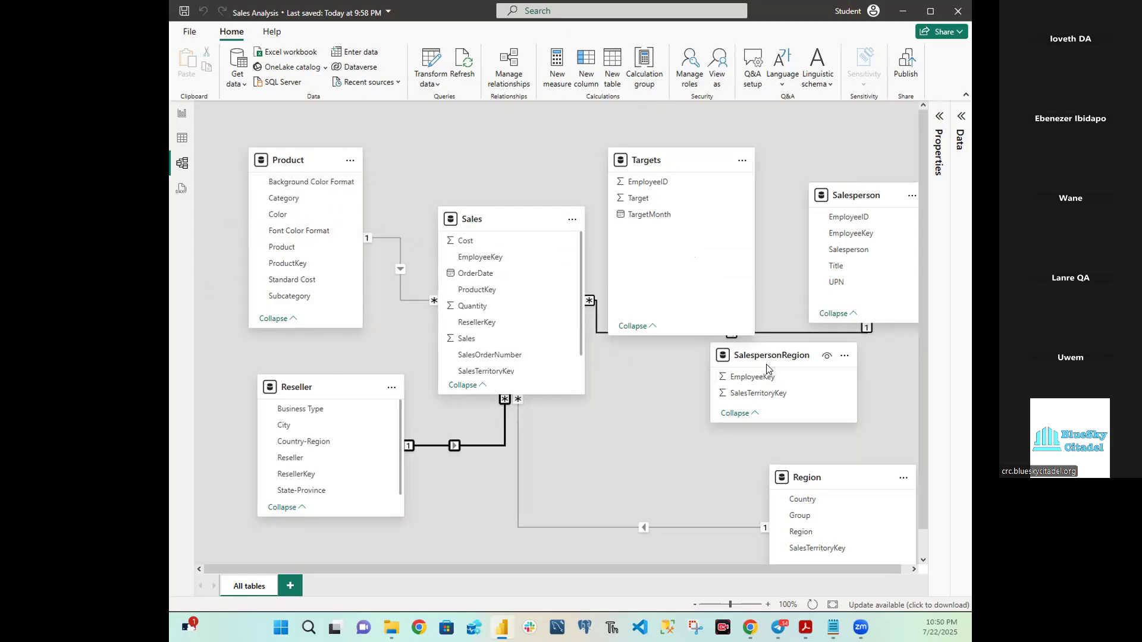
Step: Rearrange the model diagram with Region above Targets to the right of Sales, Reseller below Region, and SalespersonRegion farther outward
{"action": "left_click_drag", "start_coordinate": [667, 181], "coordinate": [669, 398]}
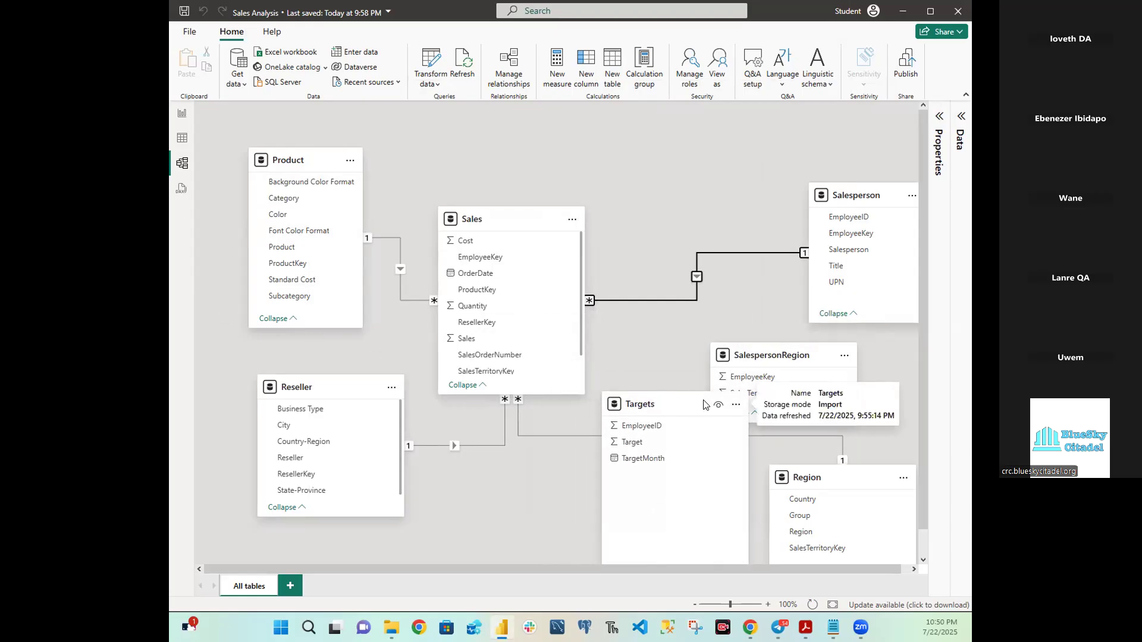
{"action": "left_click_drag", "start_coordinate": [850, 482], "coordinate": [672, 163]}
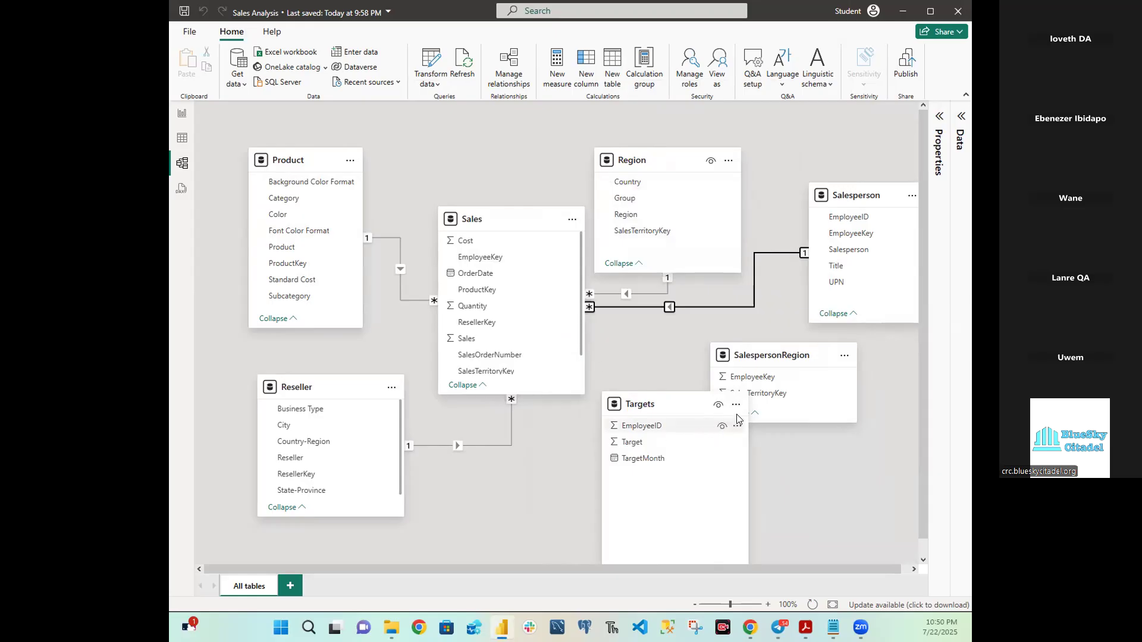
{"action": "left_click_drag", "start_coordinate": [362, 389], "coordinate": [700, 382]}
{"action": "left_click_drag", "start_coordinate": [798, 351], "coordinate": [860, 380]}
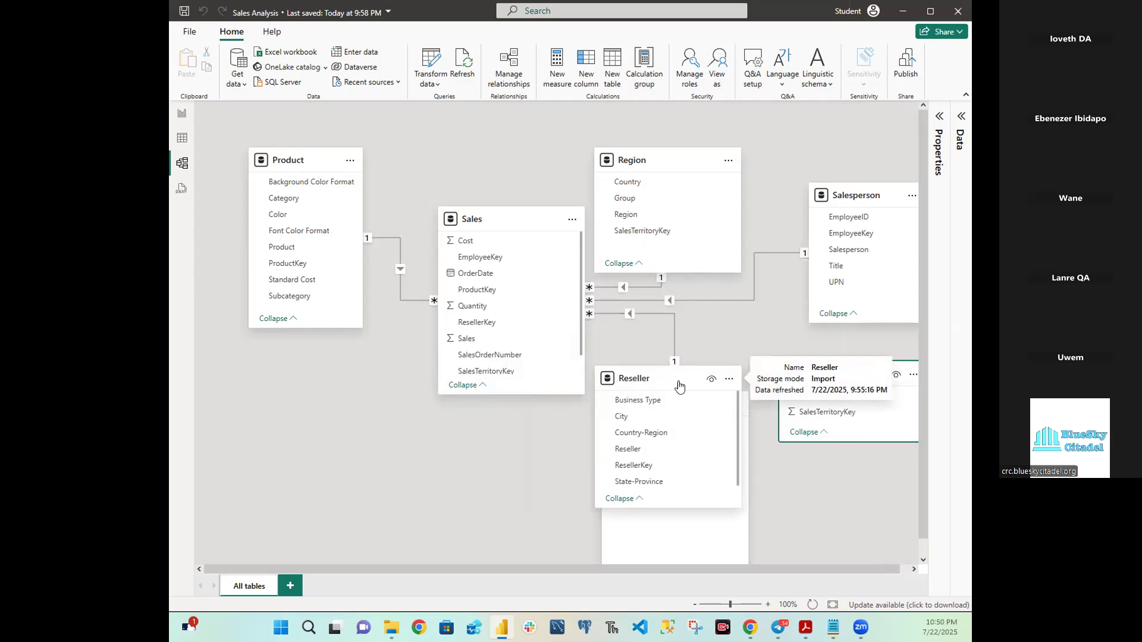
{"action": "mouse_move", "coordinate": [671, 375]}
{"action": "left_mouse_down"}
{"action": "mouse_move", "coordinate": [706, 350]}
{"action": "mouse_move", "coordinate": [758, 352]}
{"action": "mouse_move", "coordinate": [683, 363]}
{"action": "left_mouse_up"}
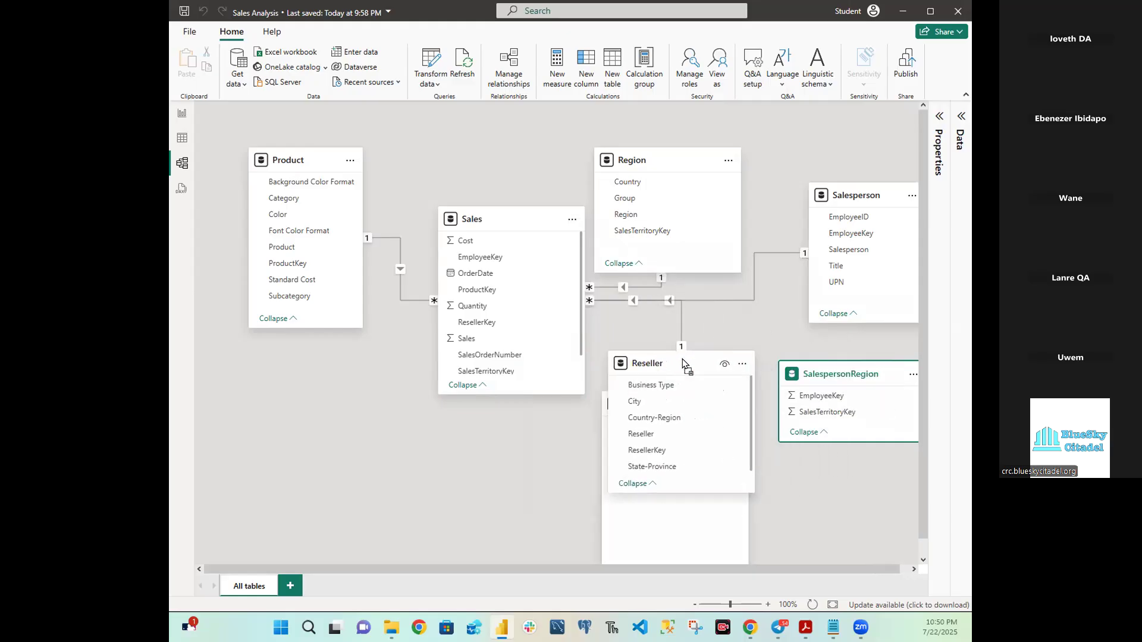
Step: Place Salesperson below Product, Reseller below Region, and a shortened Targets card above SalespersonRegion on the diagram's far right
{"action": "left_click_drag", "start_coordinate": [864, 195], "coordinate": [352, 418]}
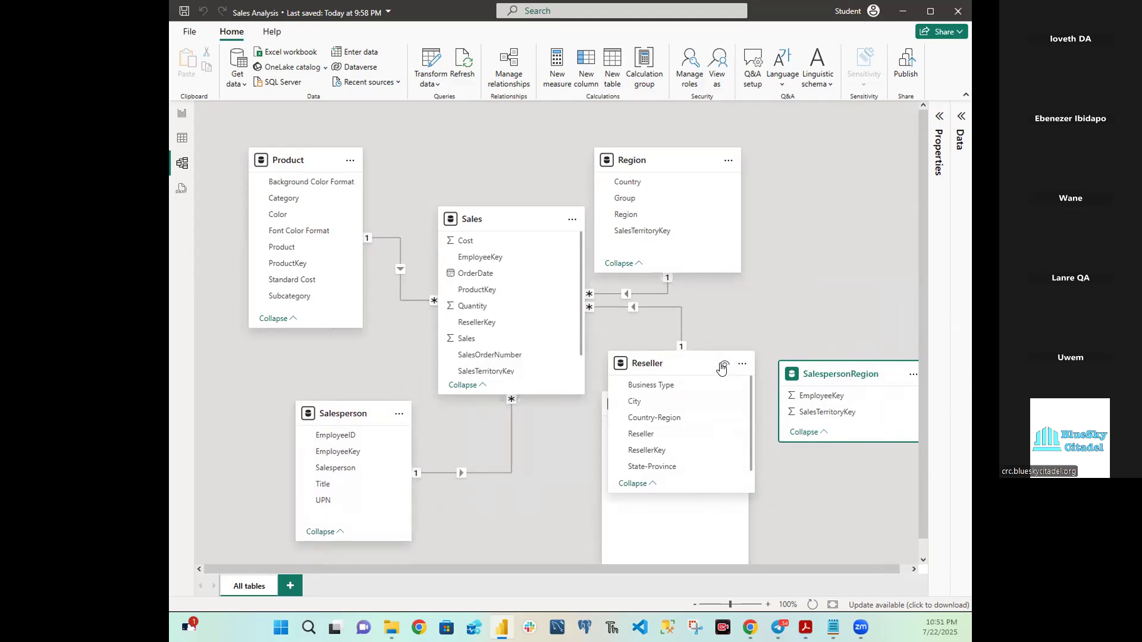
{"action": "left_click_drag", "start_coordinate": [717, 366], "coordinate": [622, 365]}
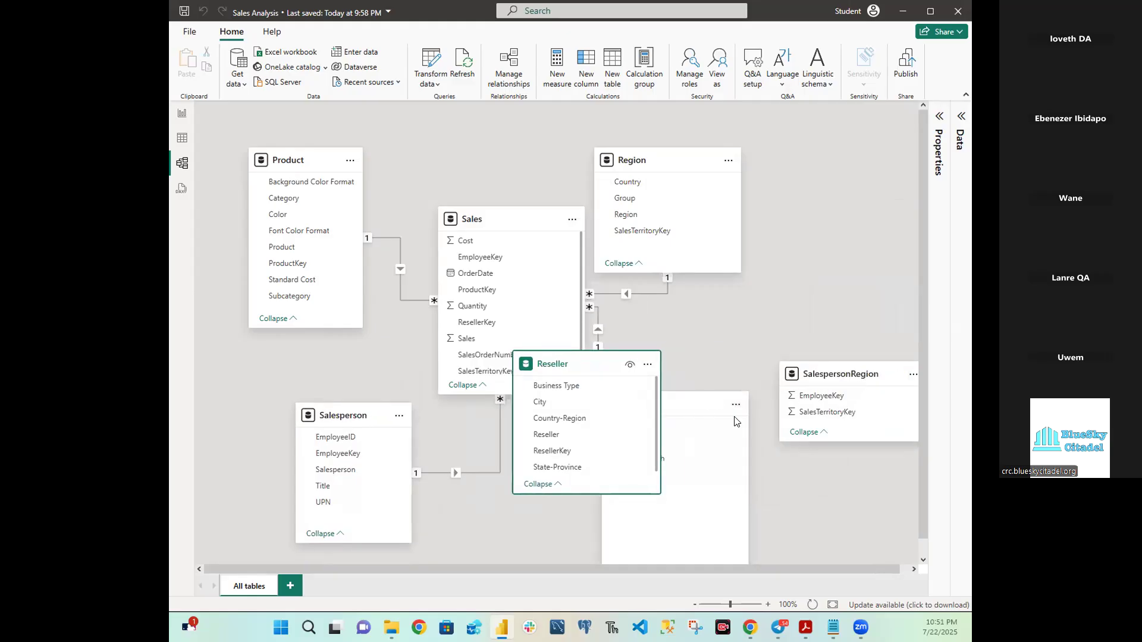
{"action": "left_click_drag", "start_coordinate": [690, 405], "coordinate": [858, 187]}
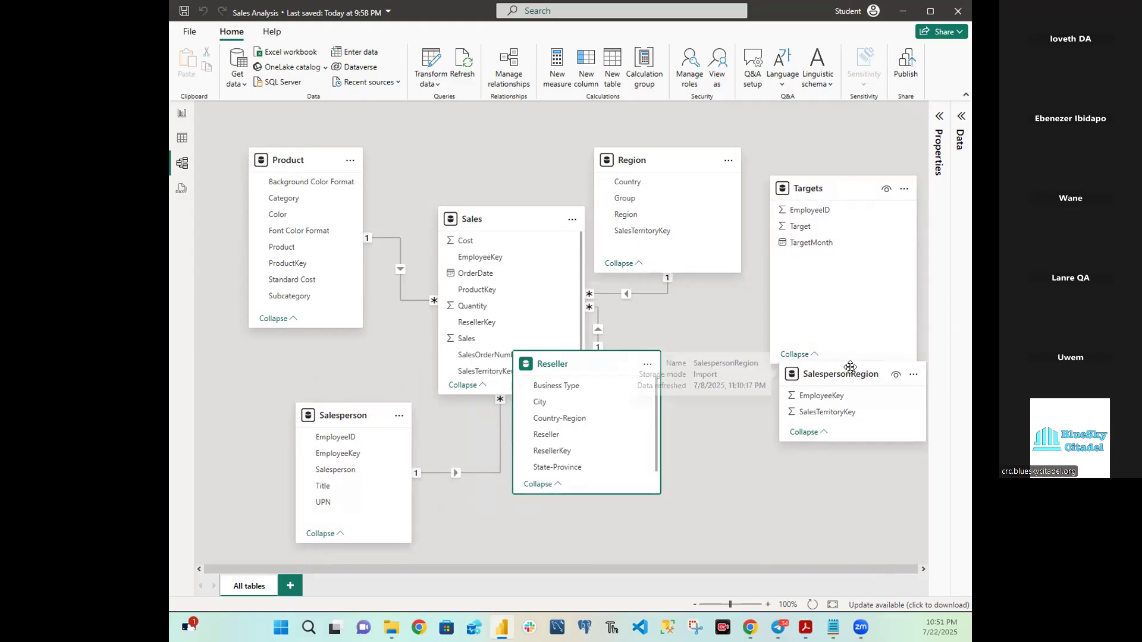
{"action": "left_click_drag", "start_coordinate": [850, 367], "coordinate": [838, 418]}
{"action": "left_click_drag", "start_coordinate": [843, 361], "coordinate": [843, 275]}
{"action": "left_click_drag", "start_coordinate": [599, 360], "coordinate": [669, 423]}
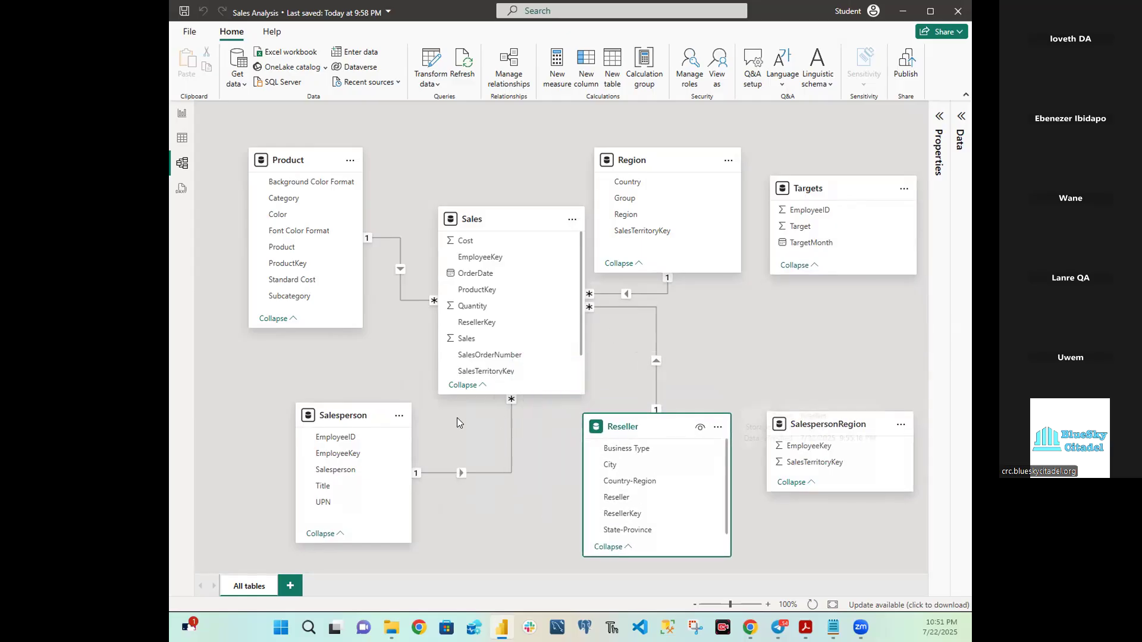
Step: Align Salesperson beneath Product, shift Reseller closer below Sales, and move the Sales table up toward Product
{"action": "left_click_drag", "start_coordinate": [354, 409], "coordinate": [314, 416]}
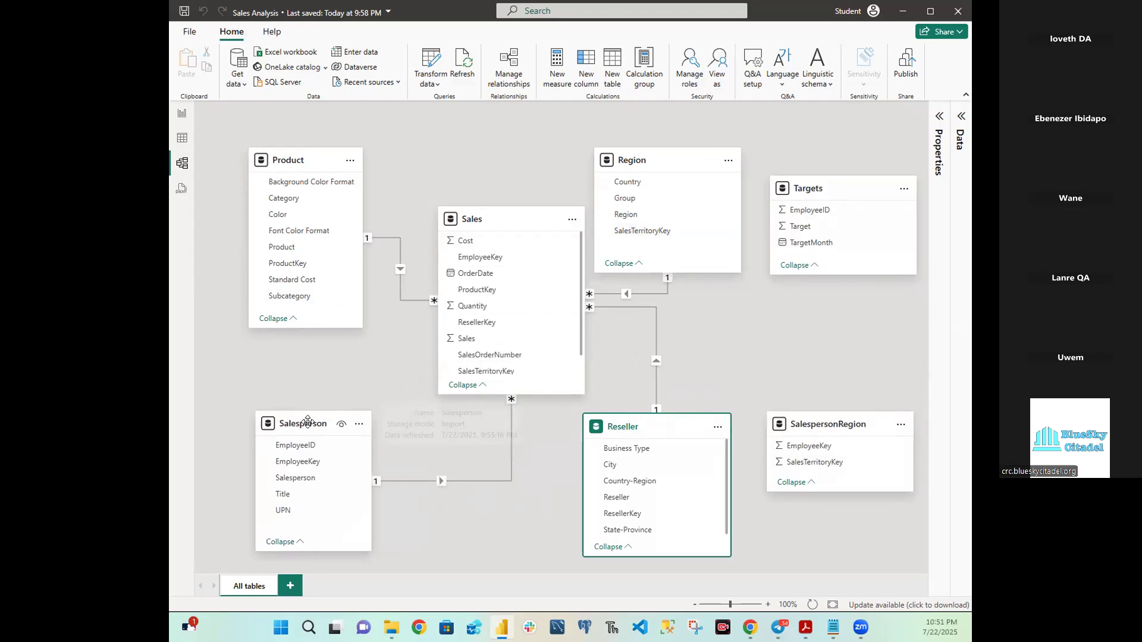
{"action": "left_click_drag", "start_coordinate": [307, 421], "coordinate": [308, 414]}
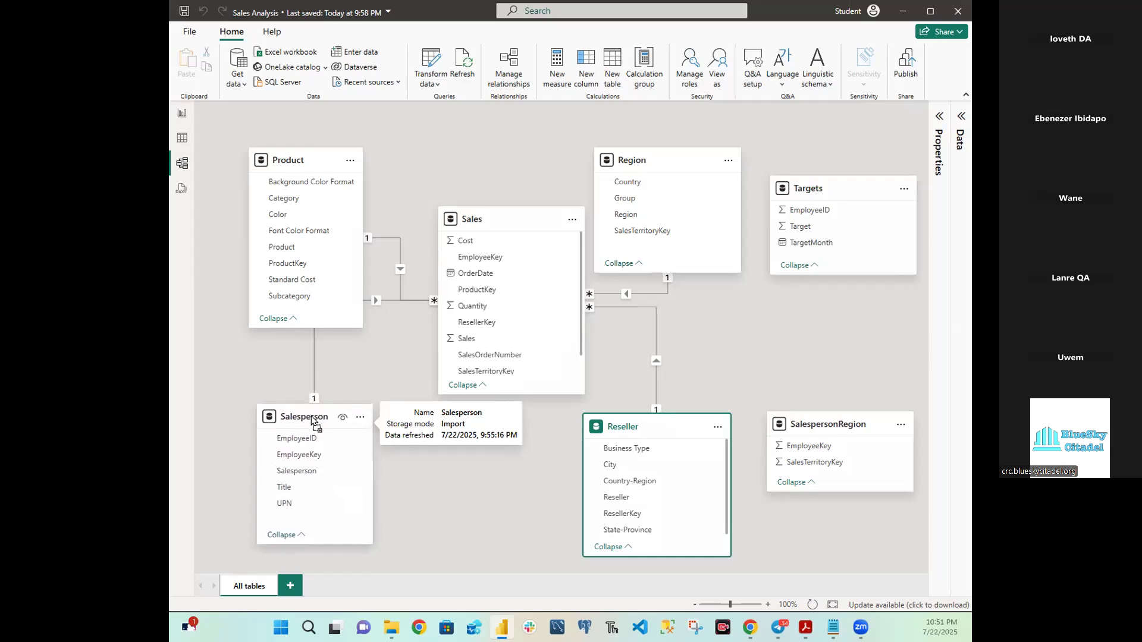
{"action": "left_click_drag", "start_coordinate": [667, 427], "coordinate": [574, 472]}
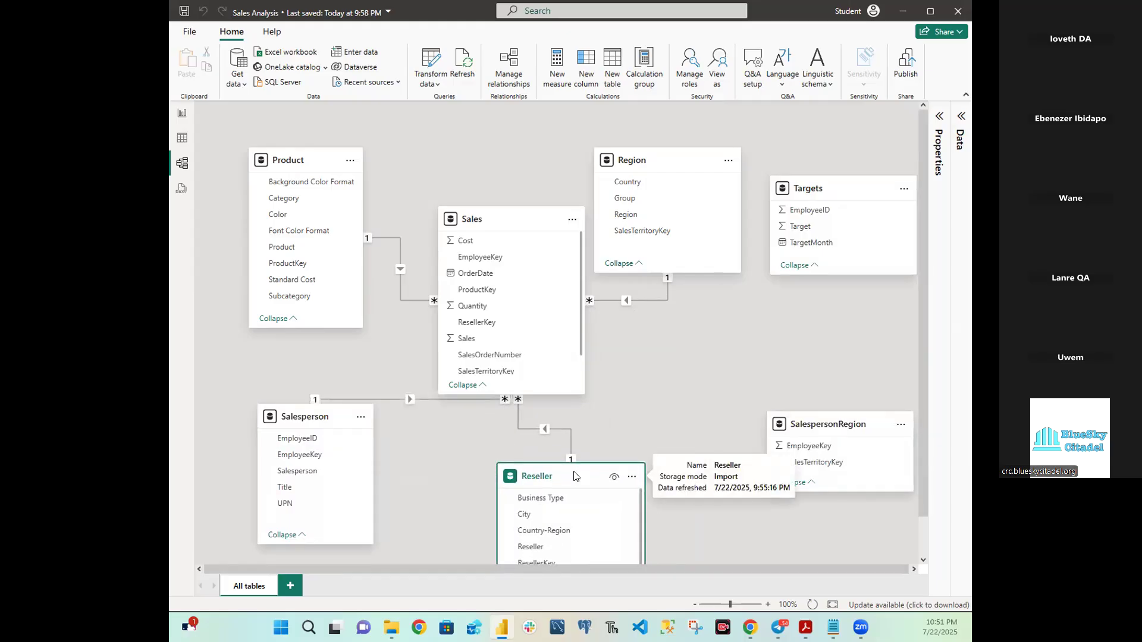
{"action": "left_click_drag", "start_coordinate": [573, 476], "coordinate": [582, 438]}
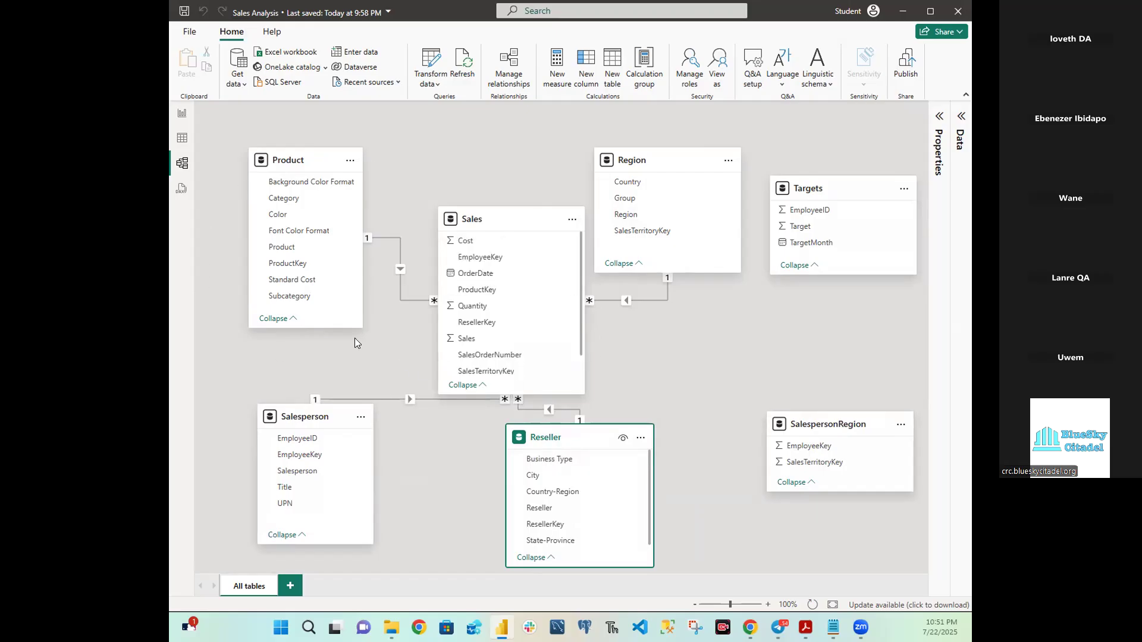
{"action": "left_click_drag", "start_coordinate": [515, 213], "coordinate": [462, 195]}
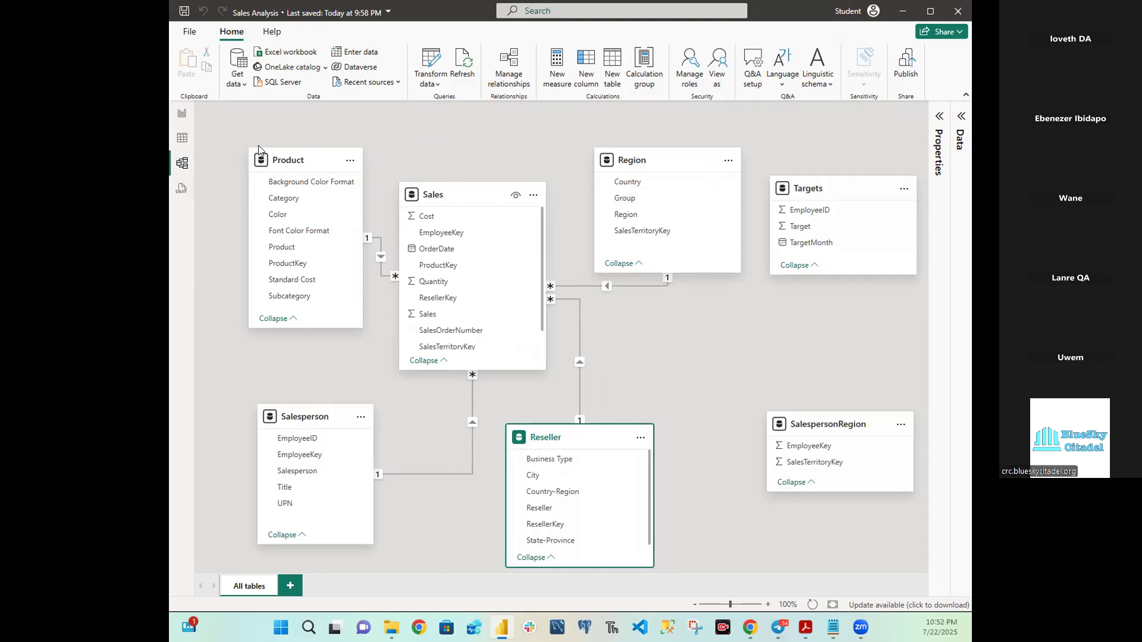
Step: In the report, move the category sales table to the page's upper-left corner, enlarge it, and add Subcategory and Product before Sales
{"action": "left_click", "coordinate": [182, 113]}
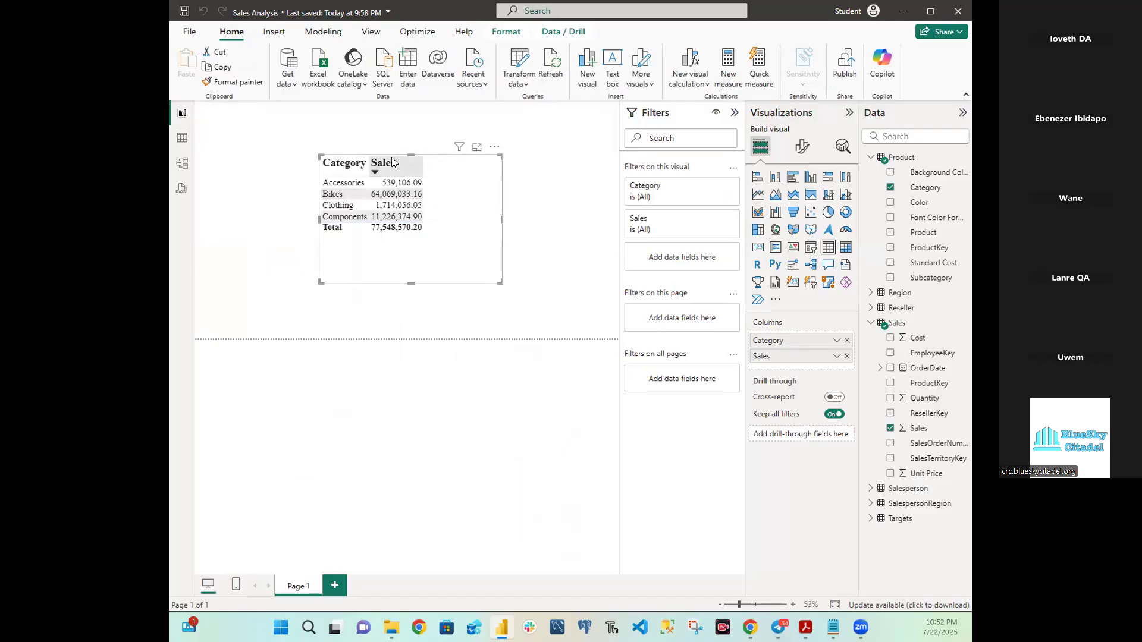
{"action": "left_click_drag", "start_coordinate": [438, 166], "coordinate": [323, 118]}
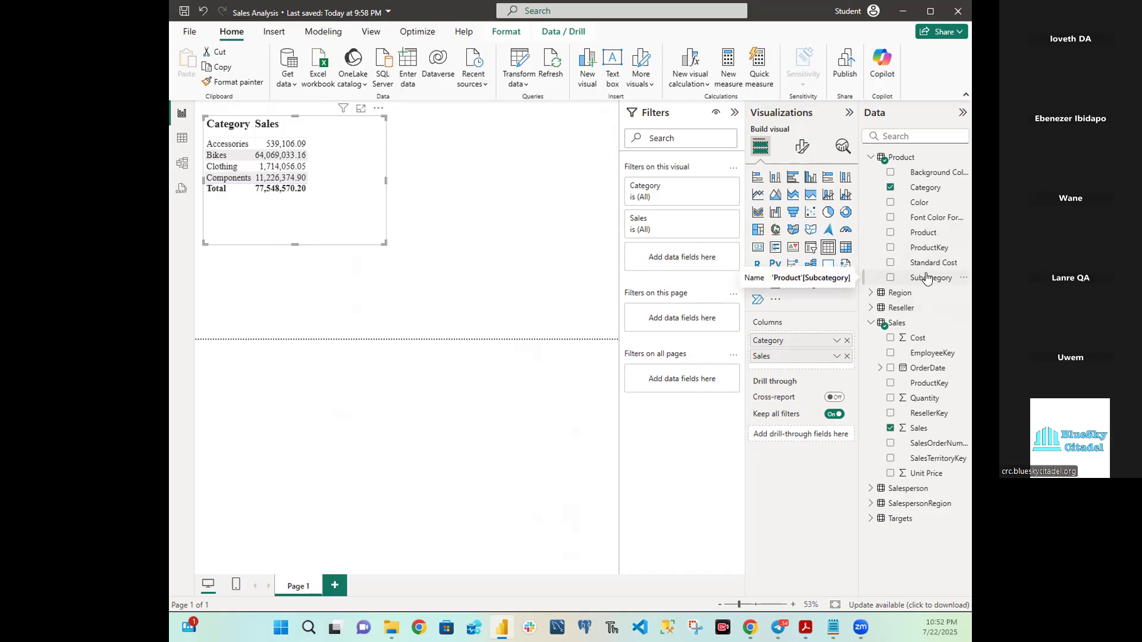
{"action": "left_click_drag", "start_coordinate": [926, 278], "coordinate": [825, 347]}
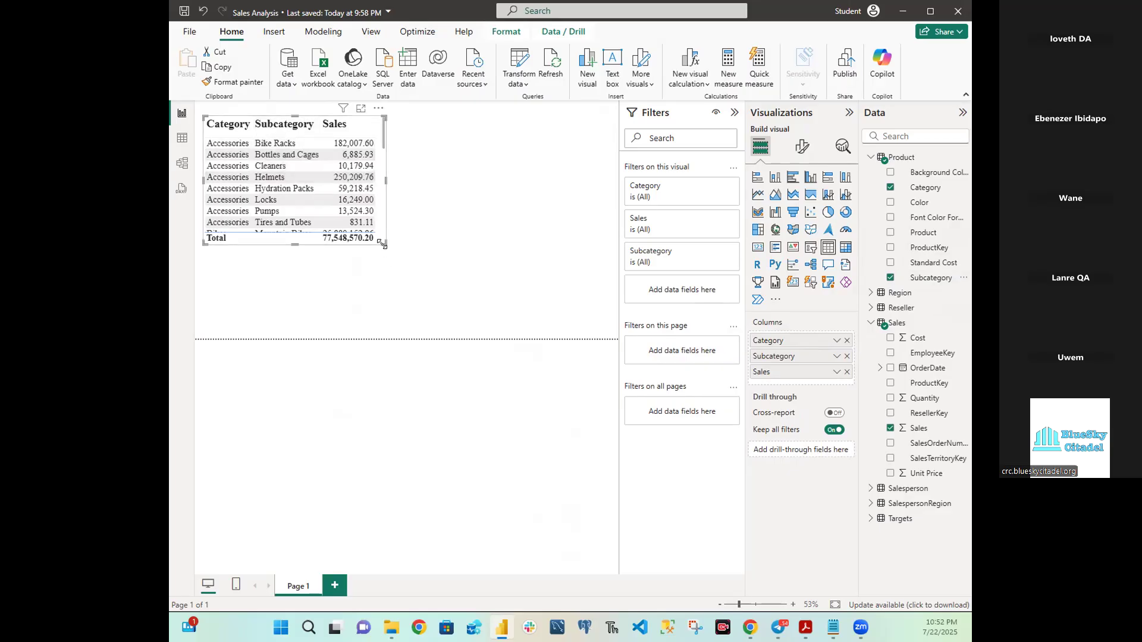
{"action": "left_click_drag", "start_coordinate": [382, 244], "coordinate": [453, 284]}
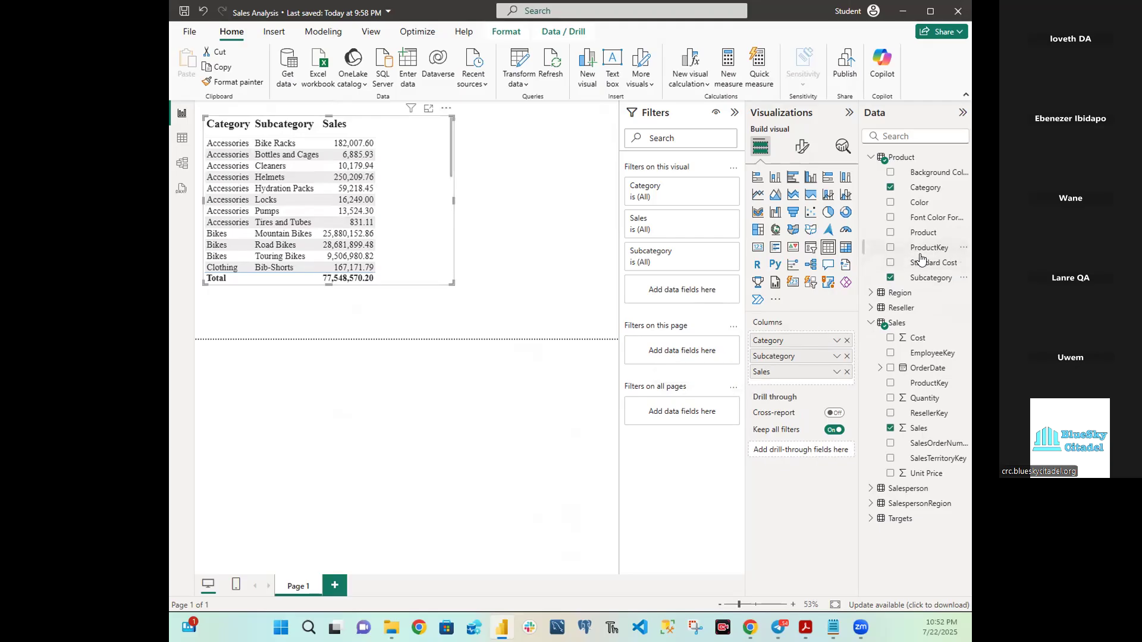
{"action": "left_click_drag", "start_coordinate": [922, 234], "coordinate": [819, 368]}
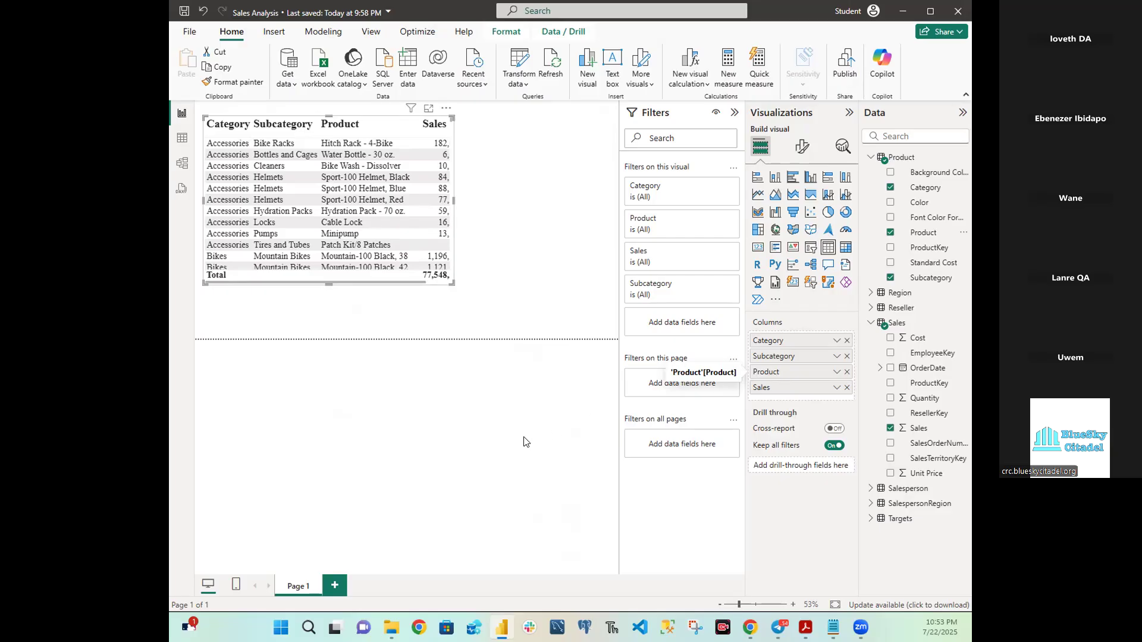
Step: In the data model, create a hierarchy from the Product table's Category column
{"action": "left_click", "coordinate": [180, 164]}
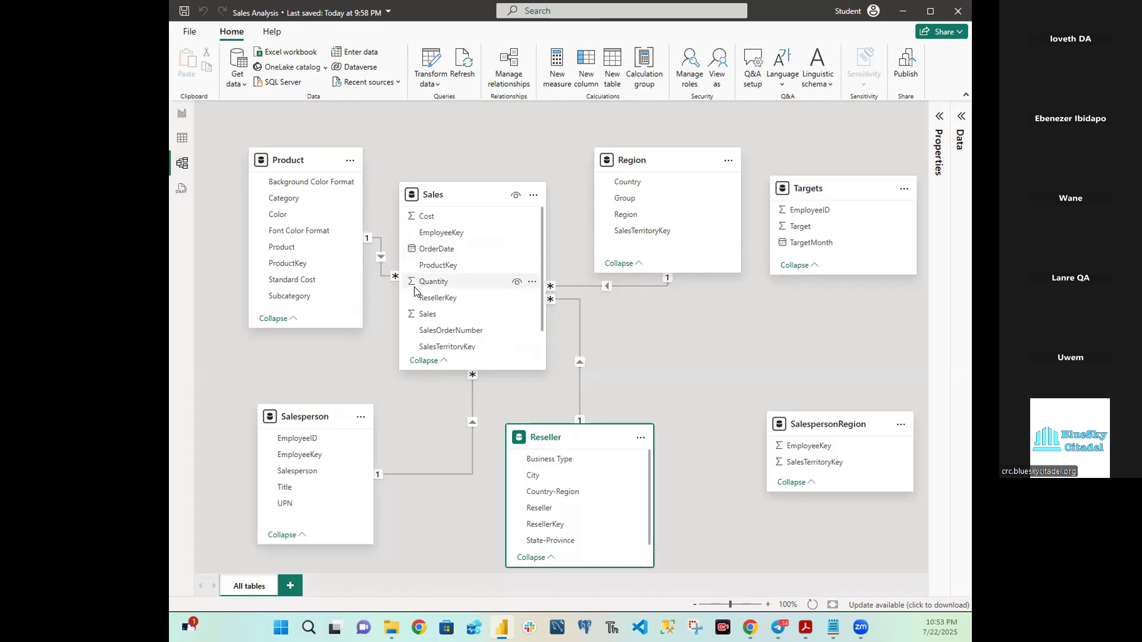
{"action": "left_click", "coordinate": [315, 197]}
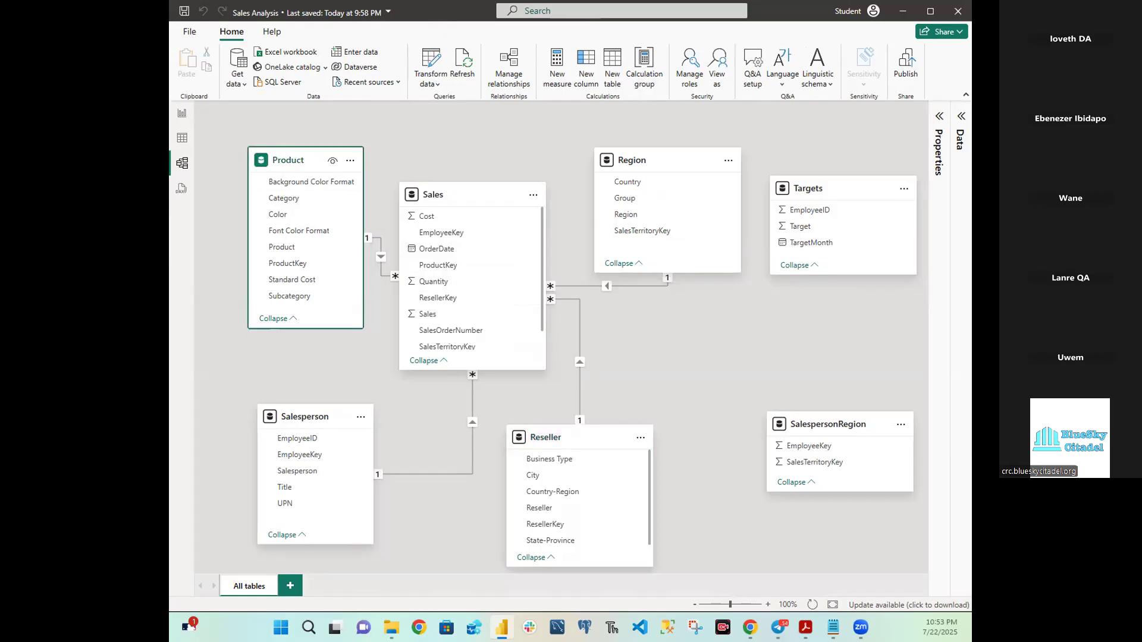
{"action": "left_click", "coordinate": [943, 130]}
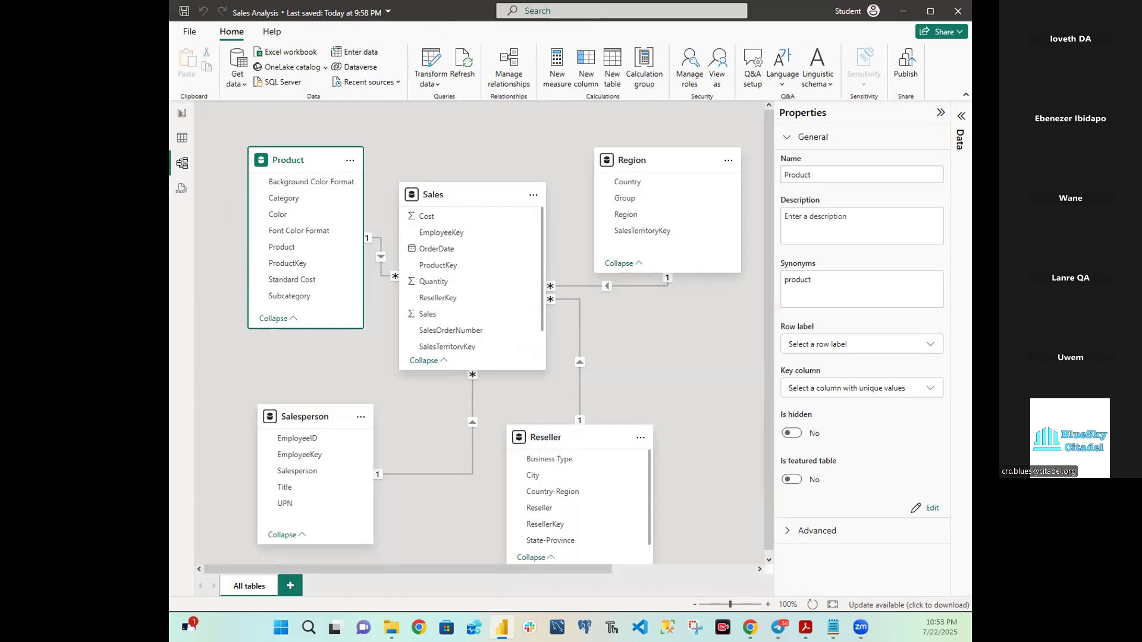
{"action": "left_click", "coordinate": [960, 118]}
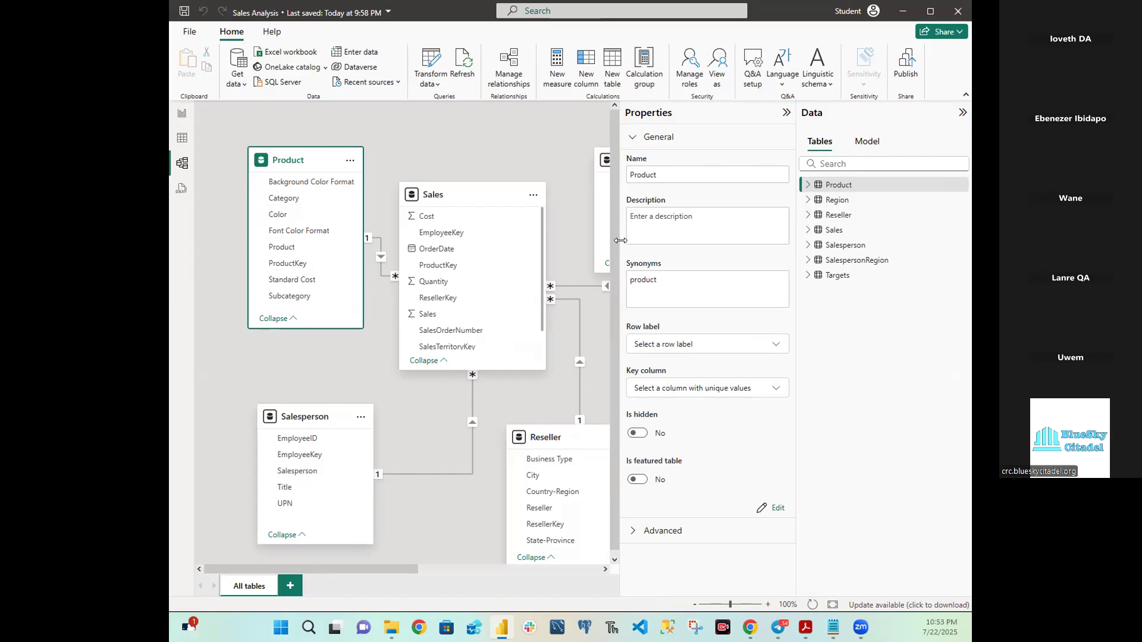
{"action": "left_click", "coordinate": [808, 184]}
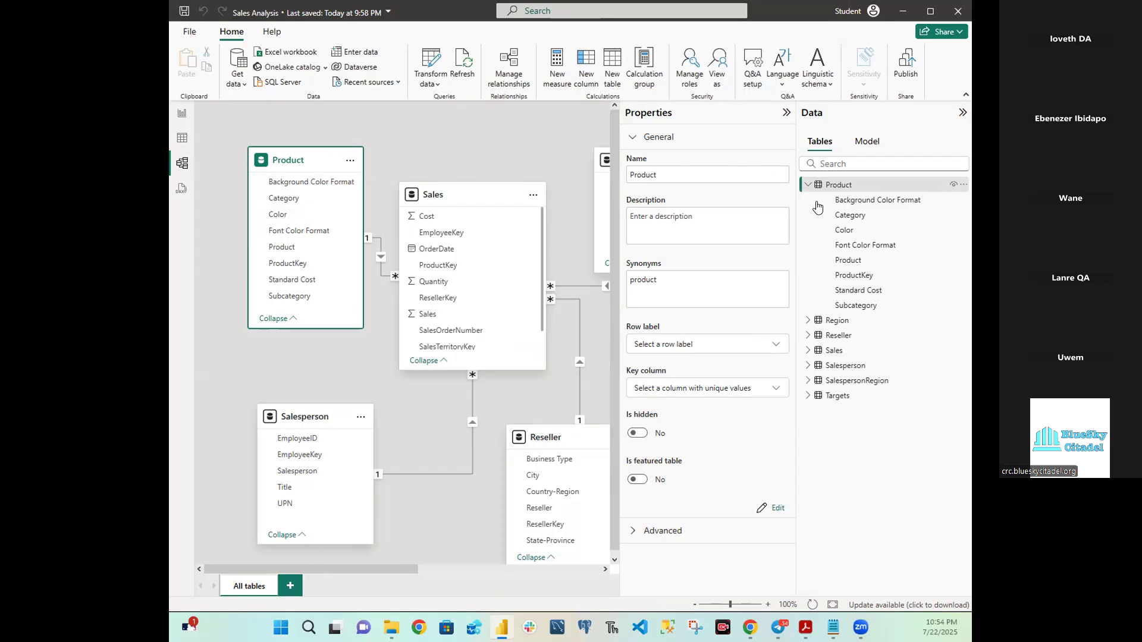
{"action": "right_click", "coordinate": [852, 219]}
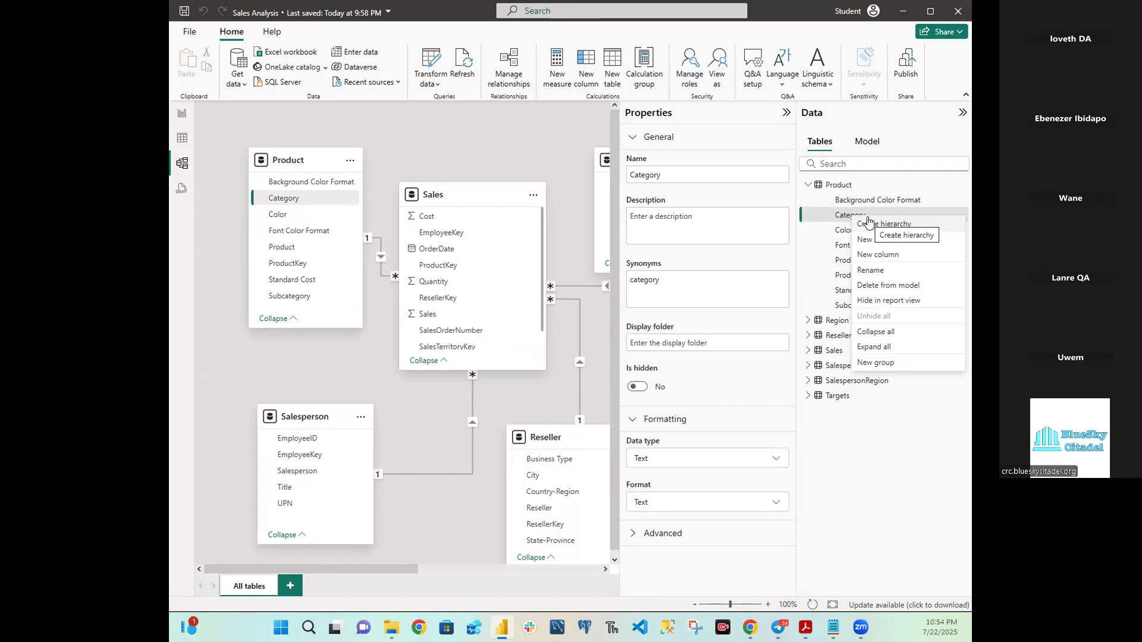
{"action": "key", "text": "Escape"}
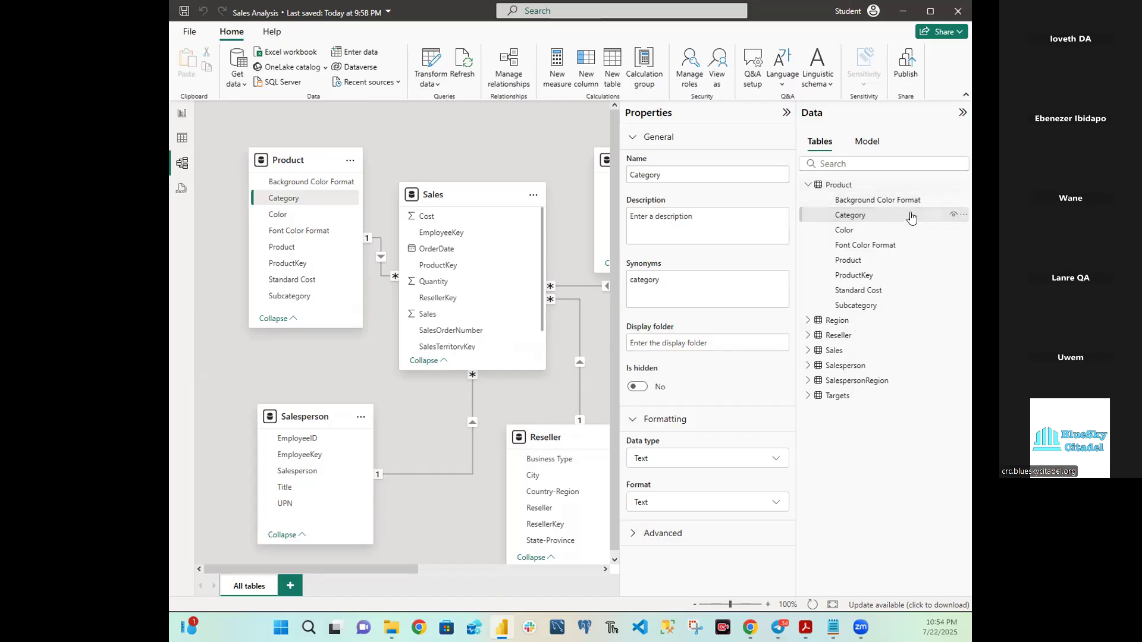
{"action": "right_click", "coordinate": [852, 219]}
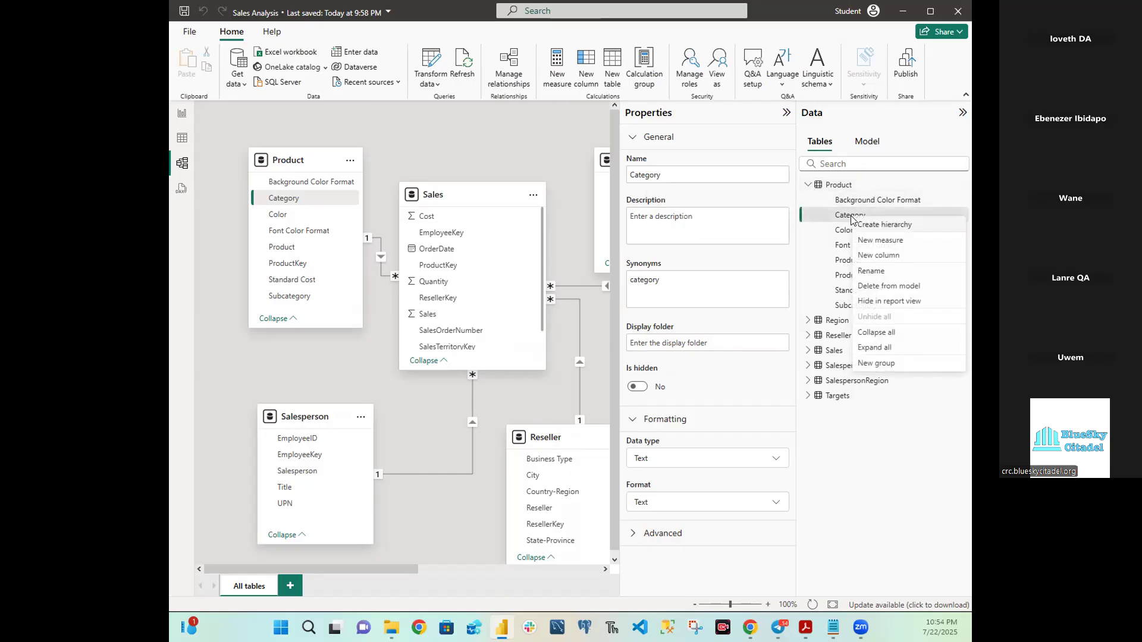
{"action": "left_click", "coordinate": [890, 225]}
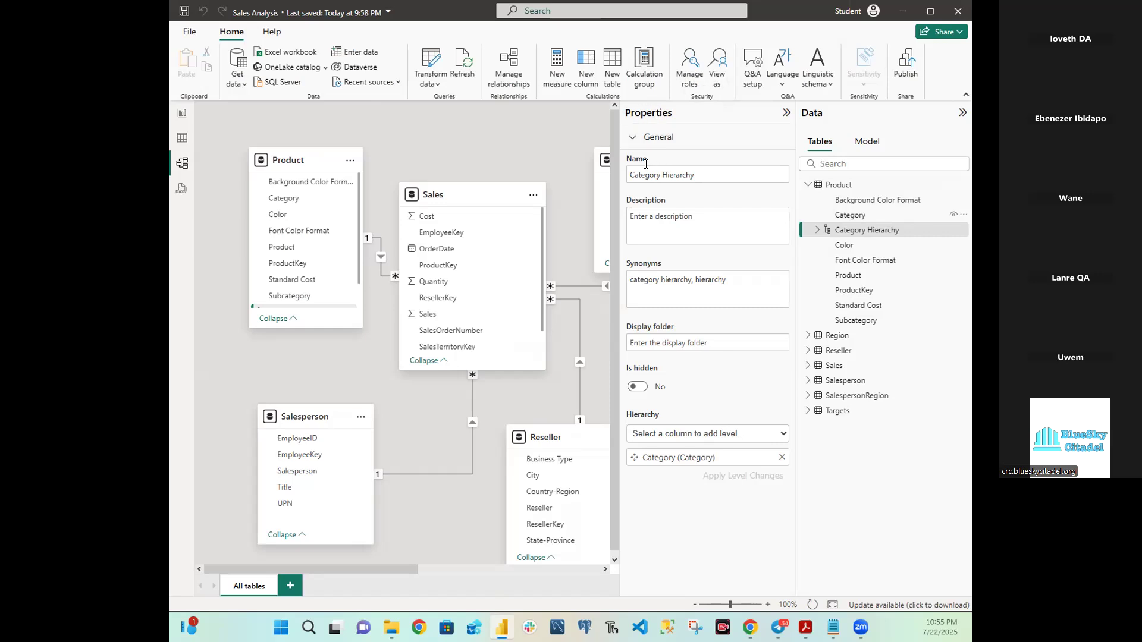
Step: Rename the new category hierarchy as Products
{"action": "left_click", "coordinate": [701, 173]}
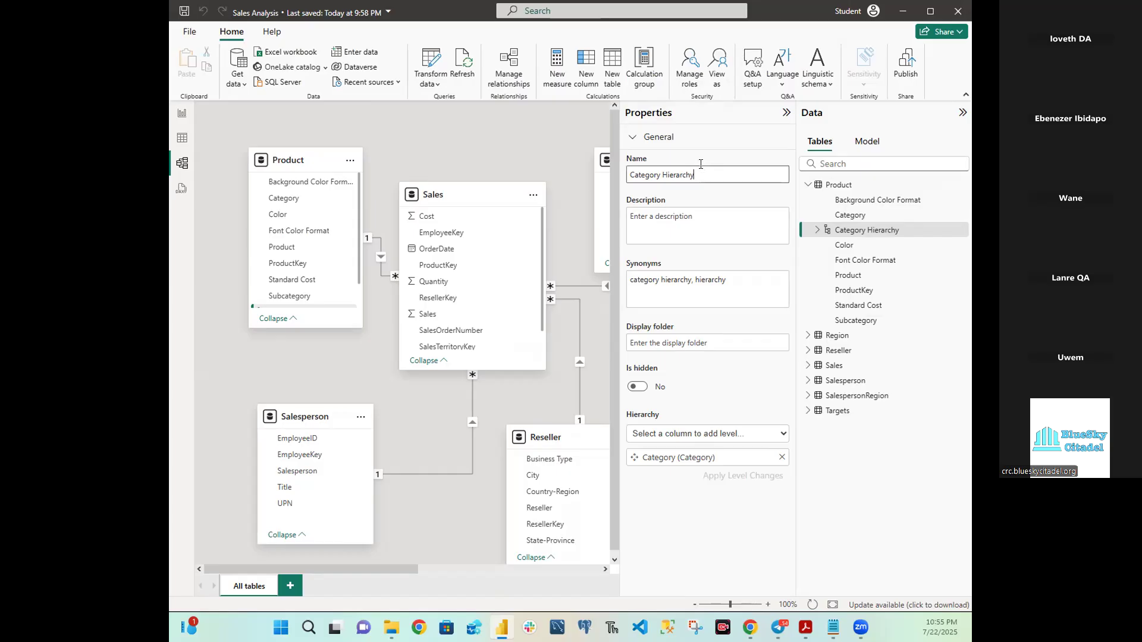
{"action": "key", "text": "BackSpace"}
{"action": "key", "text": "BackSpace"}
{"action": "key", "text": "BackSpace"}
{"action": "key", "text": "BackSpace"}
{"action": "key", "text": "BackSpace"}
{"action": "key", "text": "BackSpace"}
{"action": "key", "text": "BackSpace"}
{"action": "key", "text": "BackSpace"}
{"action": "key", "text": "BackSpace"}
{"action": "key", "text": "BackSpace"}
{"action": "key", "text": "BackSpace"}
{"action": "key", "text": "BackSpace"}
{"action": "key", "text": "BackSpace"}
{"action": "key", "text": "BackSpace"}
{"action": "key", "text": "BackSpace"}
{"action": "key", "text": "BackSpace"}
{"action": "key", "text": "BackSpace"}
{"action": "key", "text": "BackSpace"}
{"action": "type", "text": "Products"}
{"action": "key", "text": "Return"}
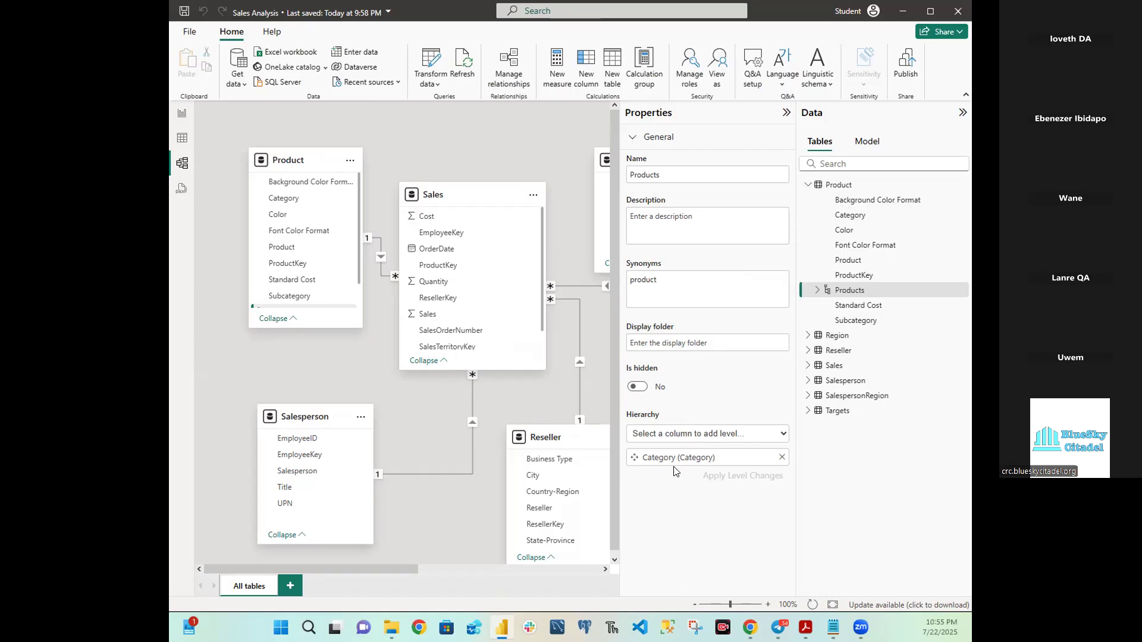
Step: Add Subcategory and Product as levels below Category in the Products hierarchy, apply the changes, and expand the hierarchy to show its levels
{"action": "left_click", "coordinate": [752, 439]}
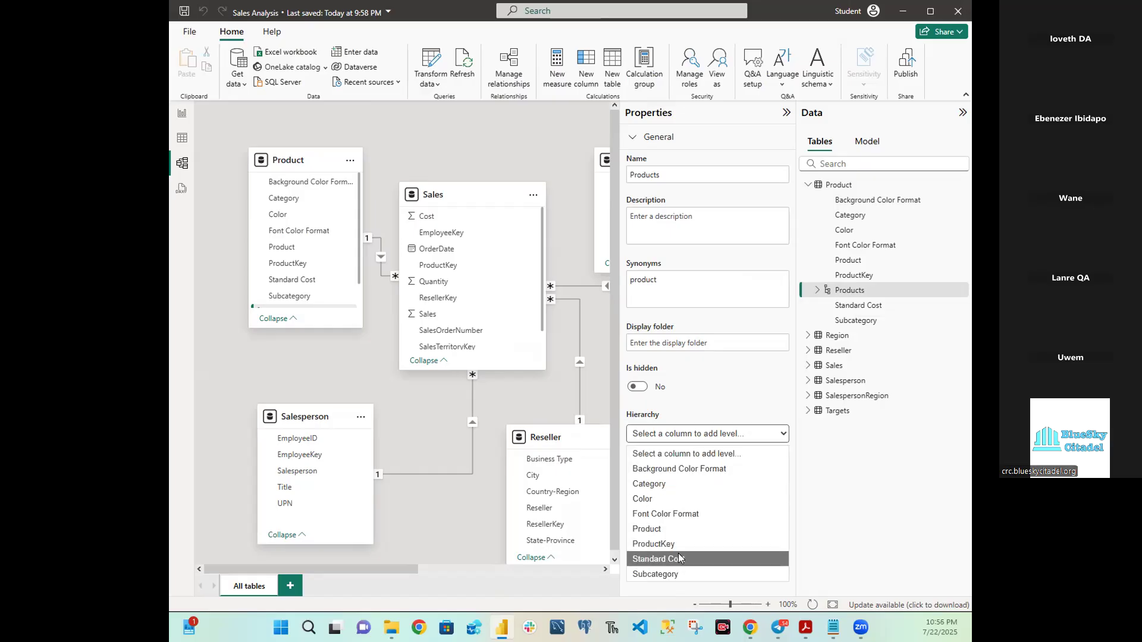
{"action": "left_click", "coordinate": [669, 574]}
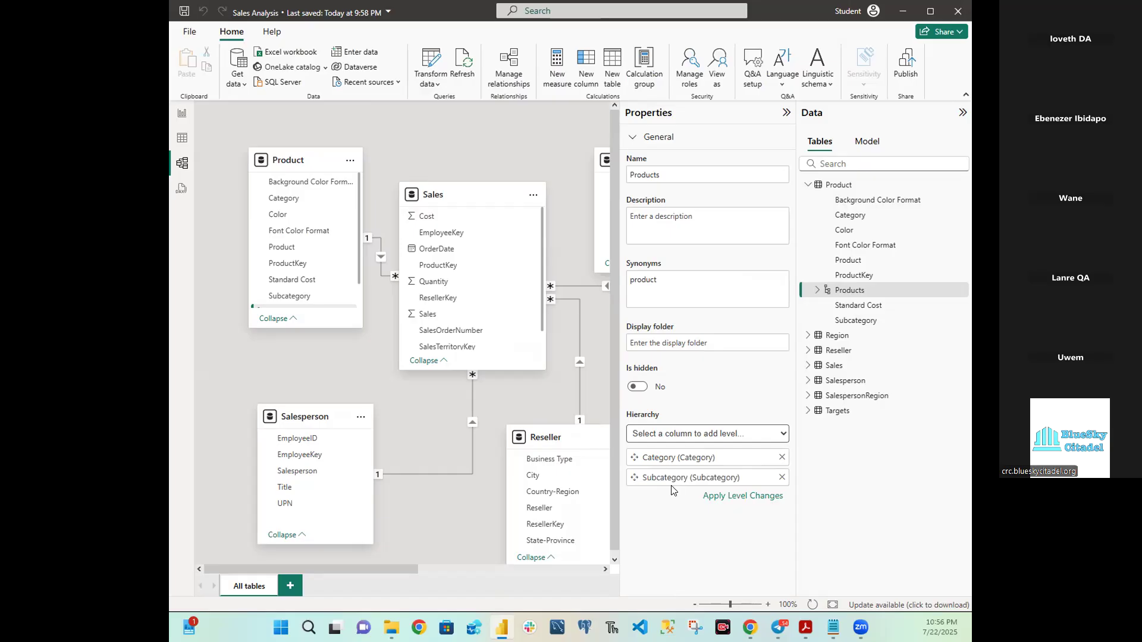
{"action": "left_click", "coordinate": [699, 439]}
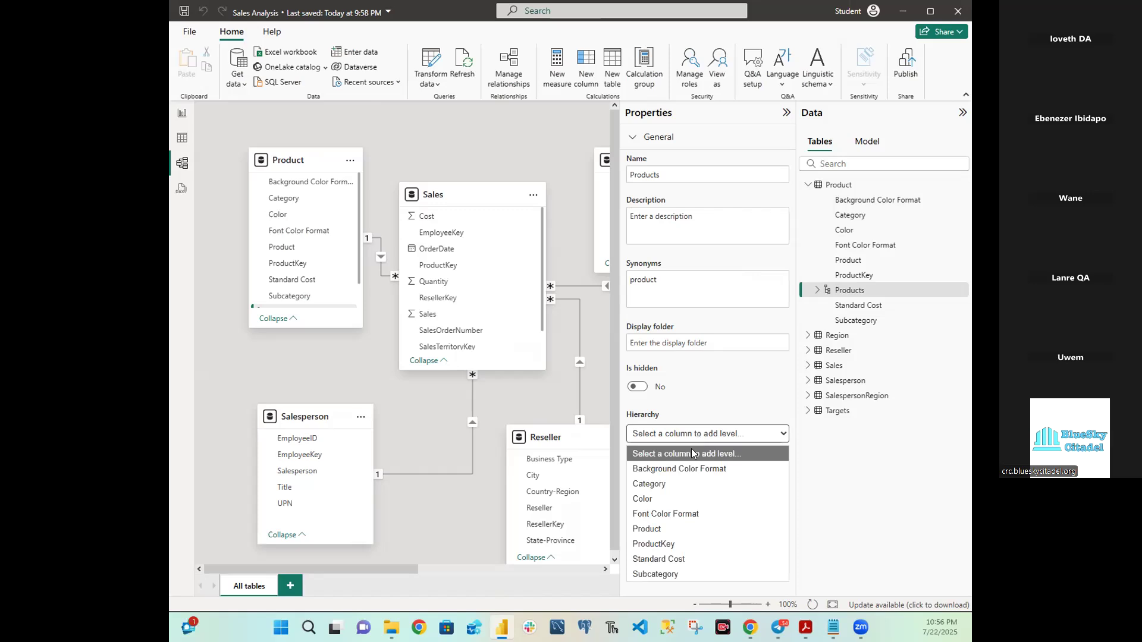
{"action": "left_click", "coordinate": [652, 530]}
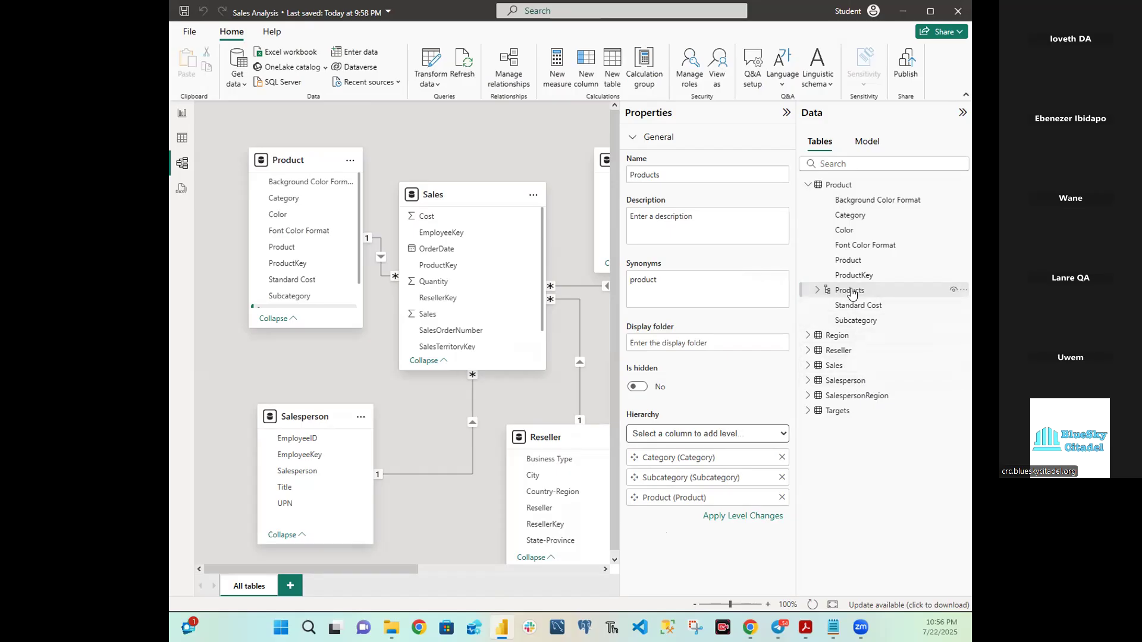
{"action": "left_click", "coordinate": [745, 517]}
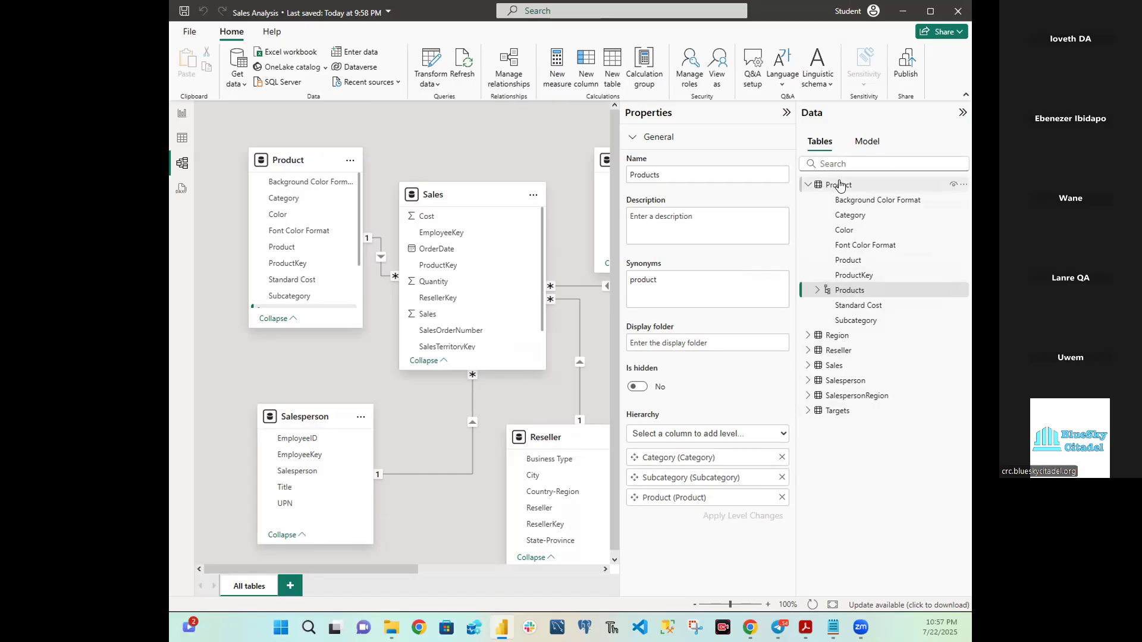
{"action": "left_click", "coordinate": [857, 293]}
{"action": "left_click", "coordinate": [819, 292]}
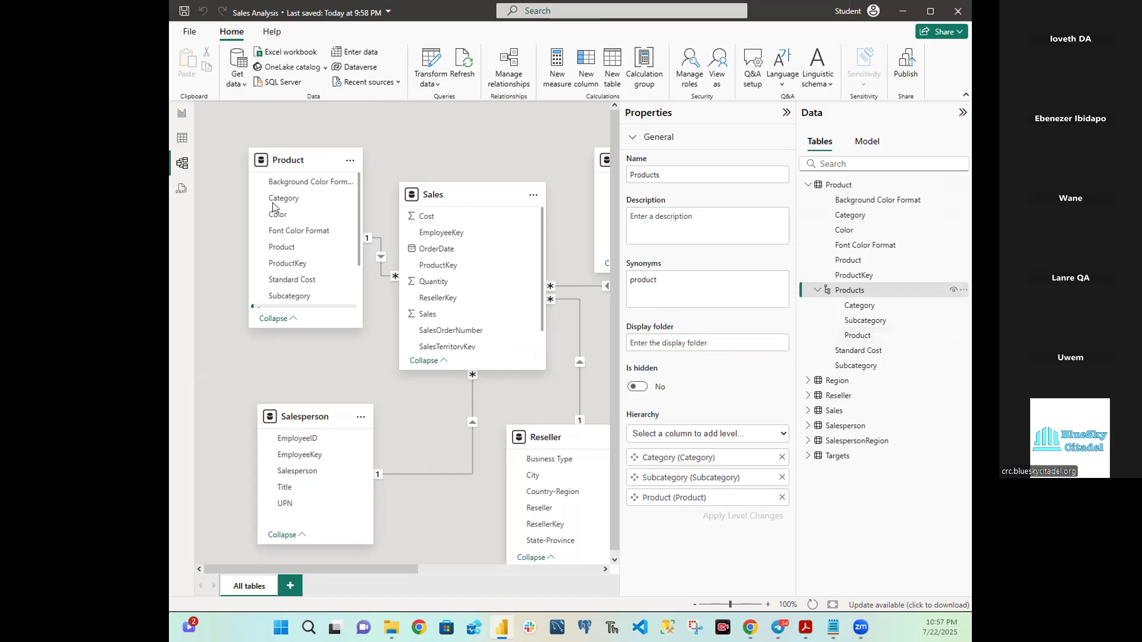
Step: In the report view, add a second page and place an empty matrix visual on it
{"action": "left_click", "coordinate": [183, 119]}
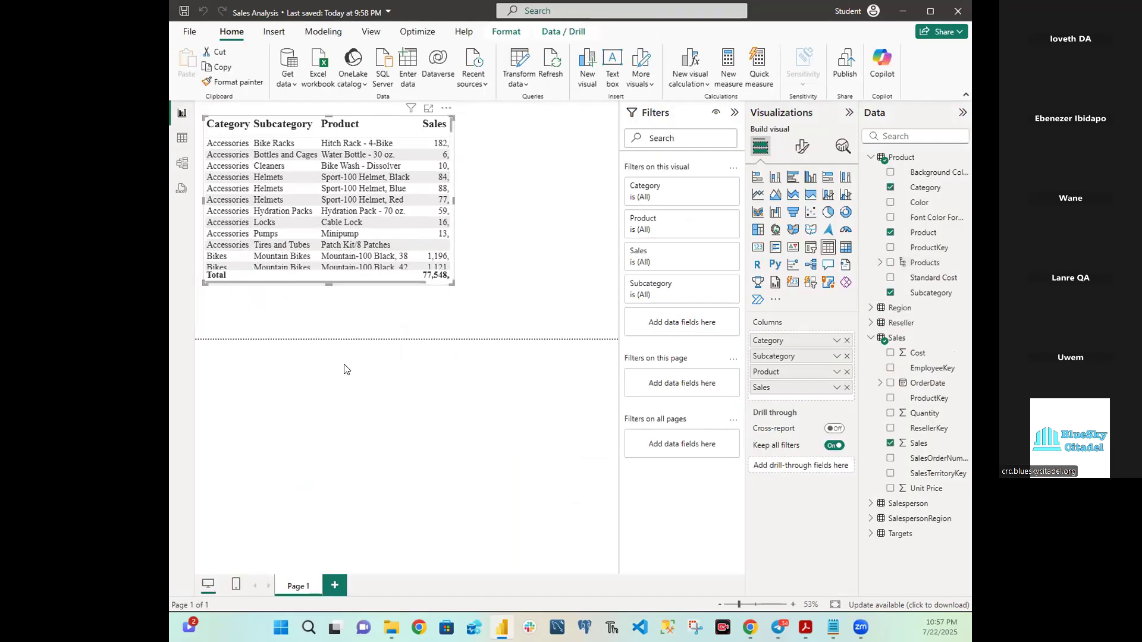
{"action": "left_click", "coordinate": [333, 587]}
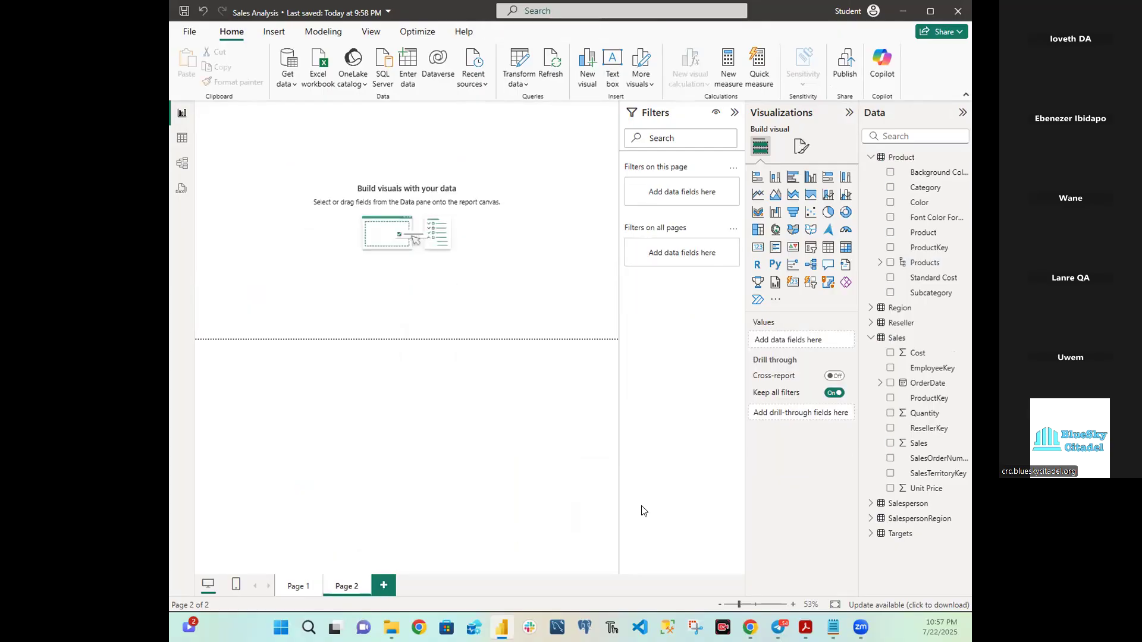
{"action": "left_click", "coordinate": [846, 247]}
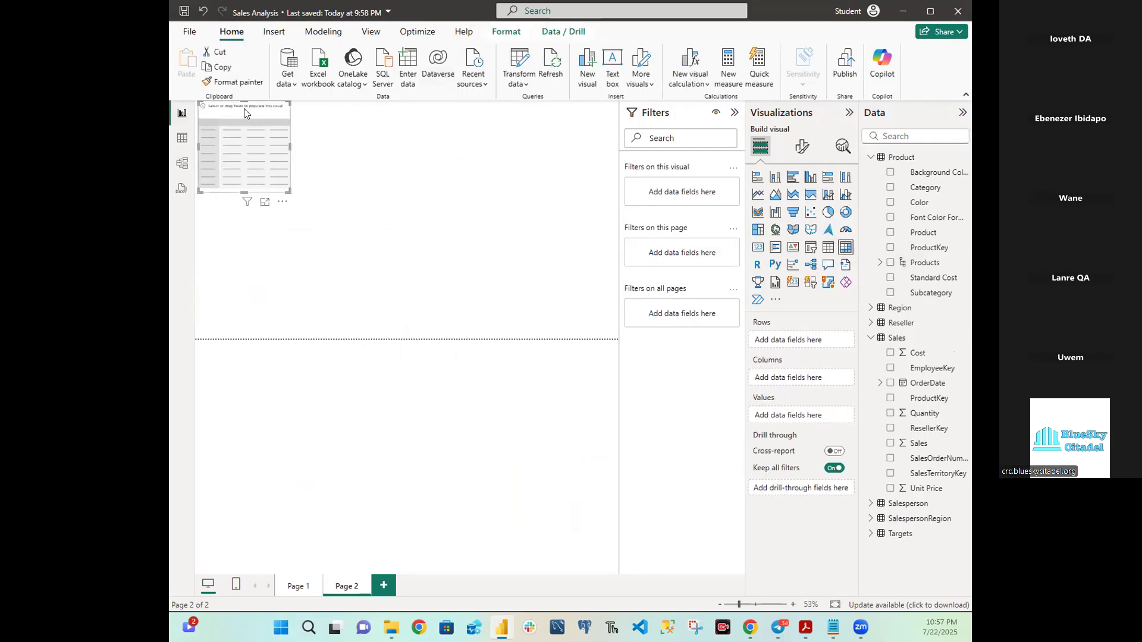
Step: Enlarge the empty matrix to fill most of the page from its upper-left corner, and add the Products hierarchy as rows
{"action": "left_click_drag", "start_coordinate": [242, 104], "coordinate": [272, 126]}
{"action": "left_click", "coordinate": [263, 116]}
{"action": "left_click_drag", "start_coordinate": [295, 198], "coordinate": [472, 294]}
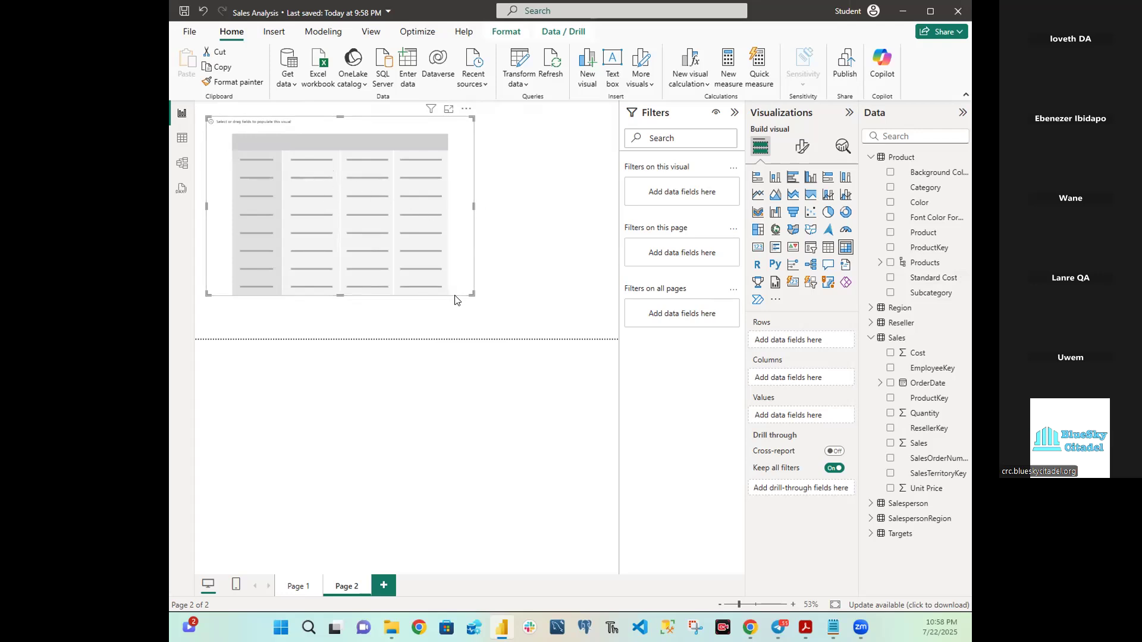
{"action": "left_click_drag", "start_coordinate": [470, 292], "coordinate": [532, 314]}
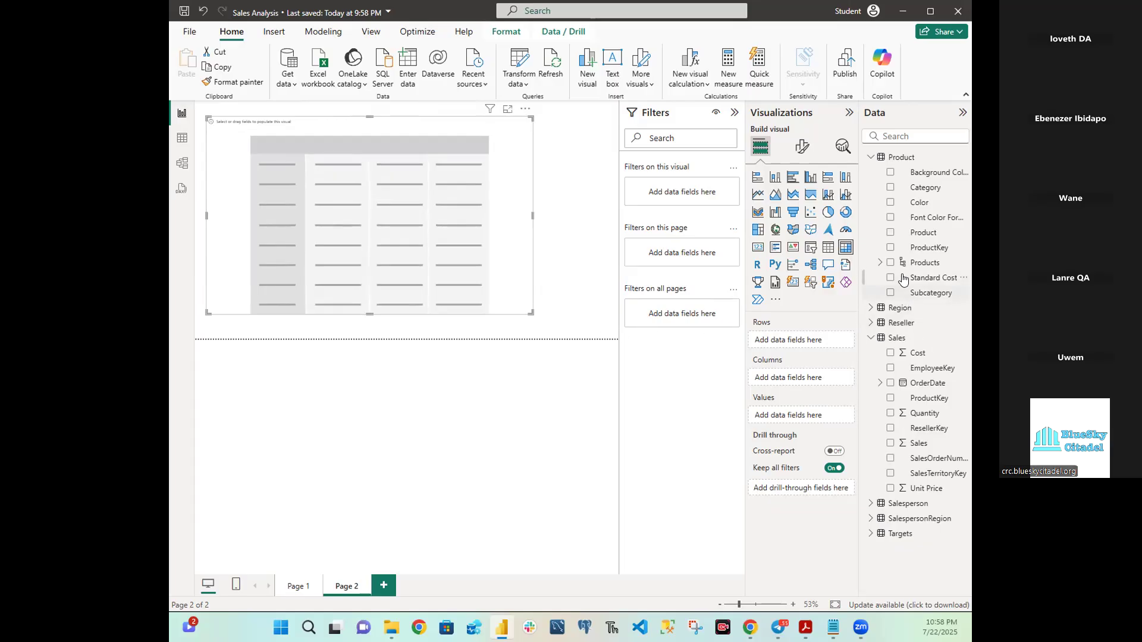
{"action": "left_click", "coordinate": [890, 264]}
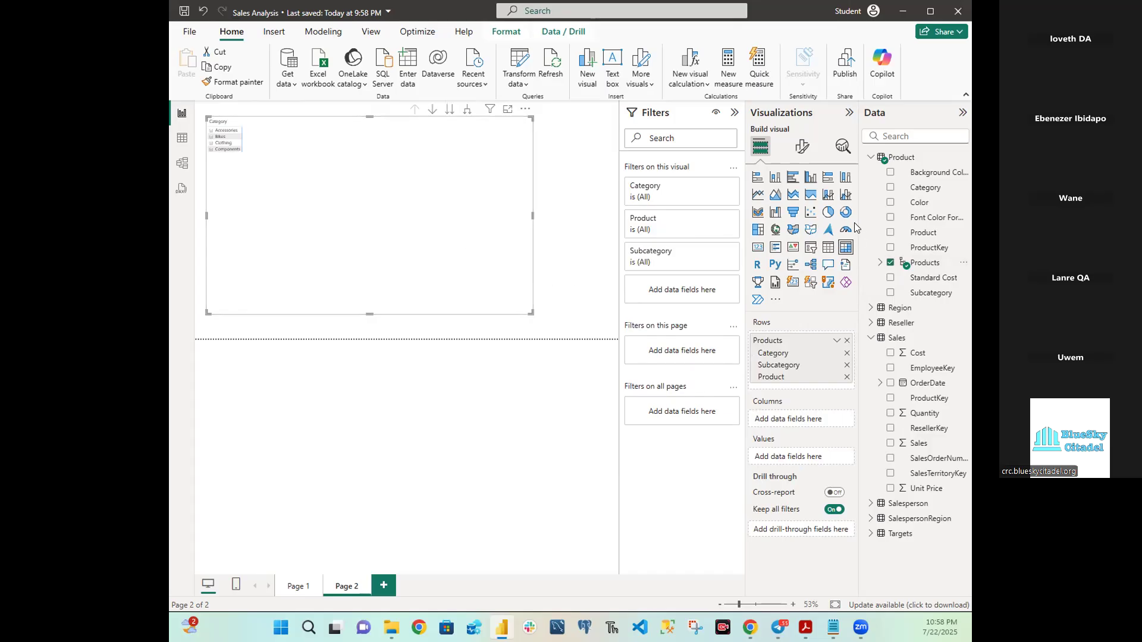
Step: Set the font of the matrix's values to Times New Roman, size 20
{"action": "left_click", "coordinate": [798, 151]}
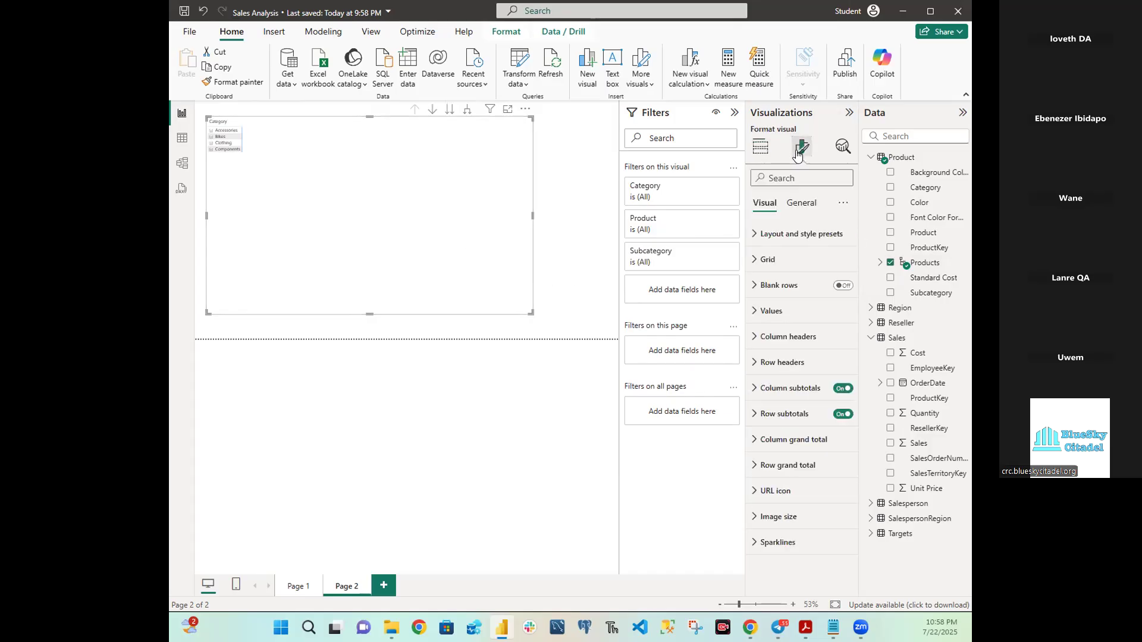
{"action": "left_click", "coordinate": [752, 312]}
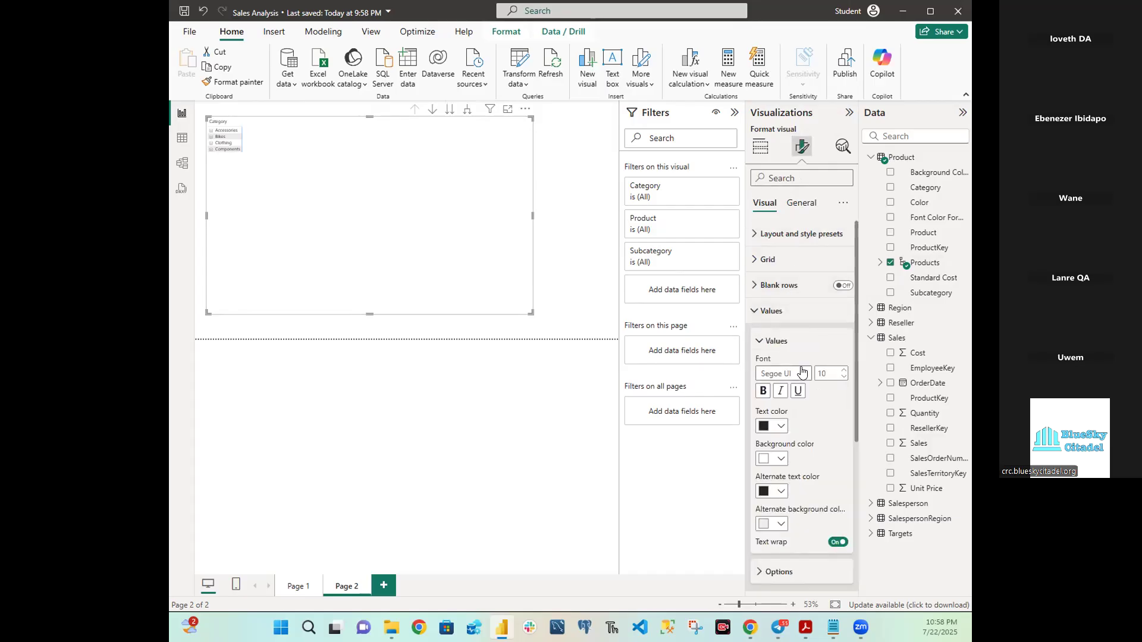
{"action": "left_click", "coordinate": [798, 373]}
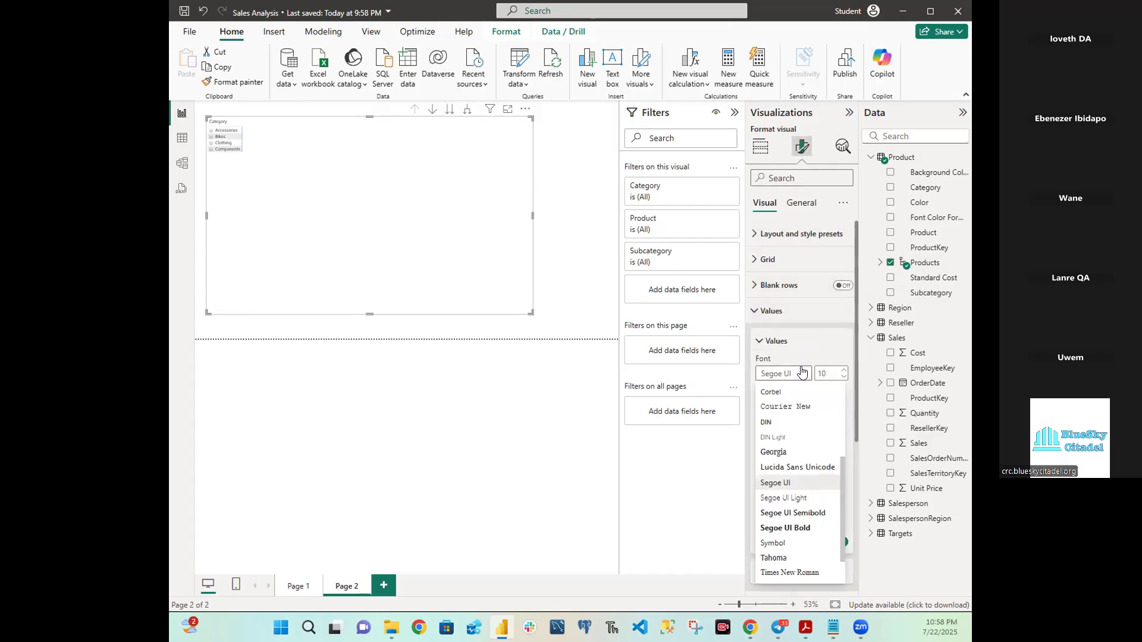
{"action": "left_click", "coordinate": [794, 573]}
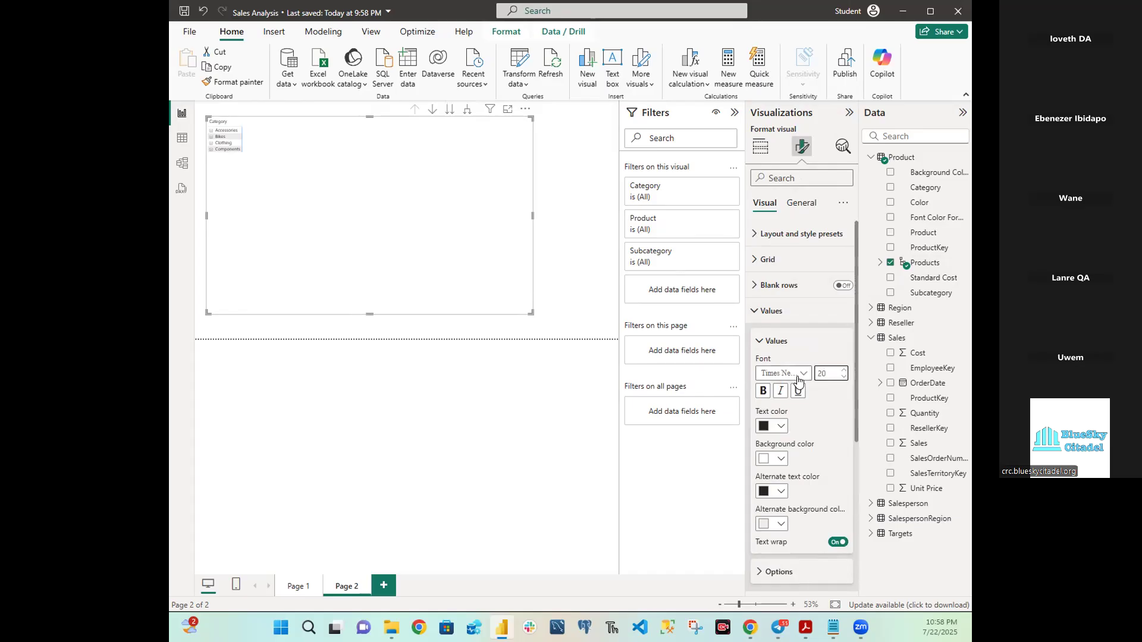
{"action": "left_click", "coordinate": [761, 342]}
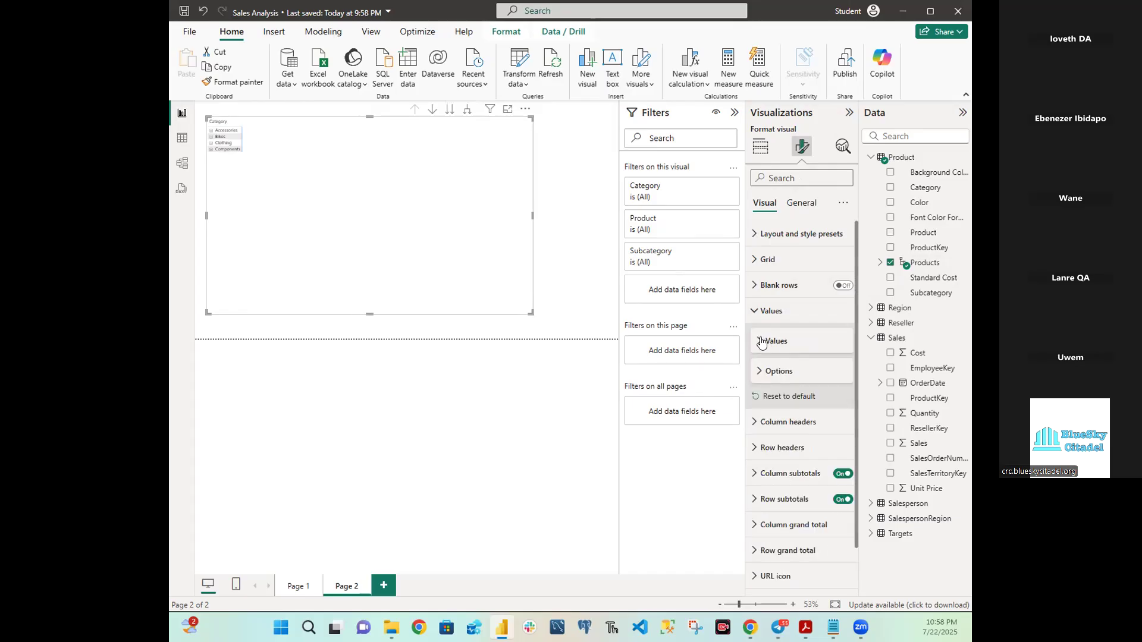
{"action": "left_click", "coordinate": [762, 342]}
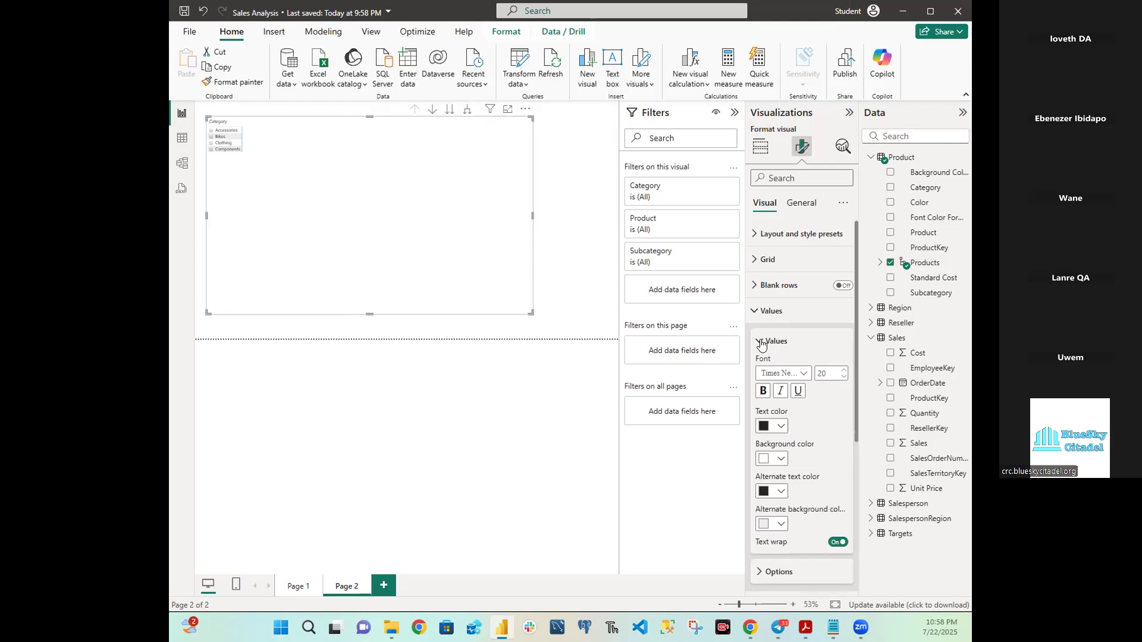
{"action": "left_click", "coordinate": [761, 342]}
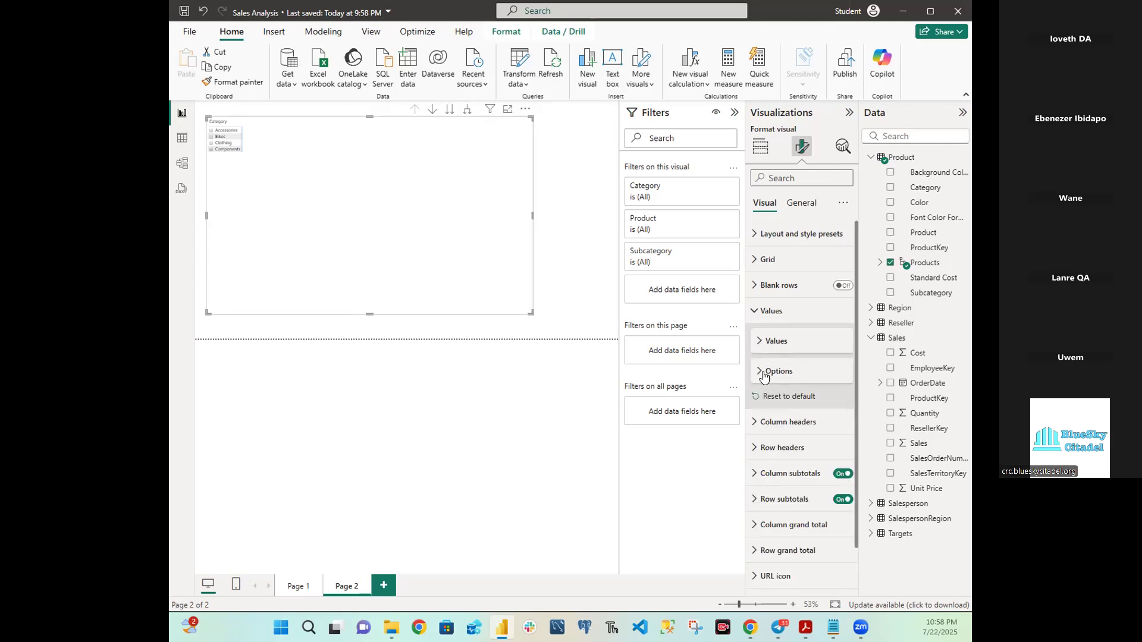
Step: Format the matrix's column headers in bold Times New Roman, size 20
{"action": "left_click", "coordinate": [753, 424]}
{"action": "left_click", "coordinate": [783, 487]}
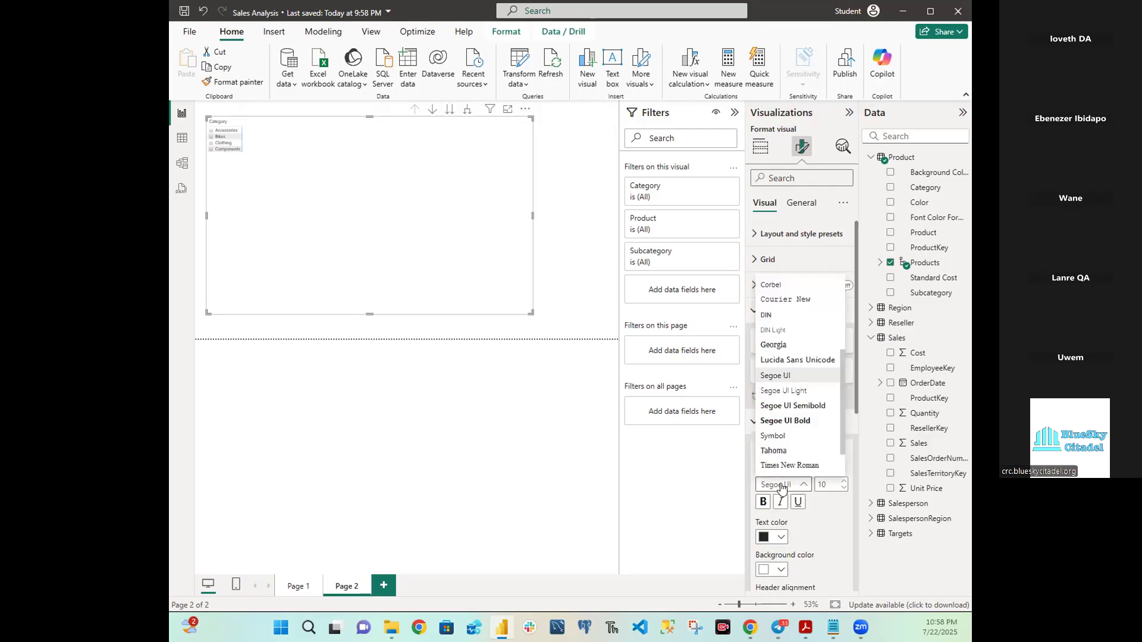
{"action": "left_click", "coordinate": [789, 465]}
{"action": "left_click", "coordinate": [833, 486]}
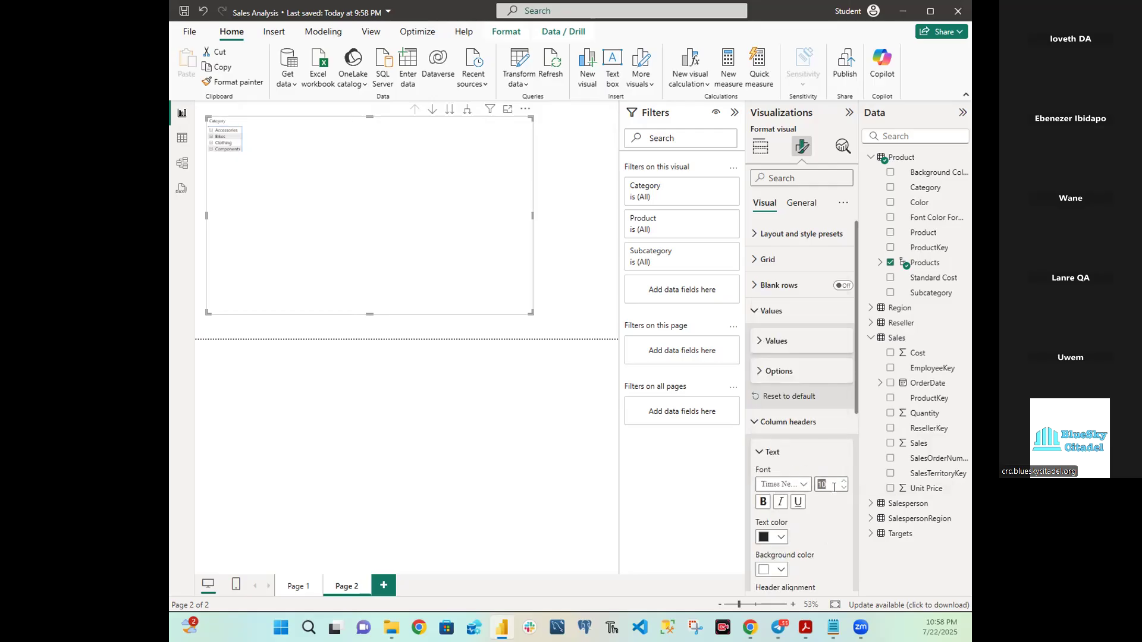
{"action": "type", "text": "20"}
{"action": "key", "text": "Return"}
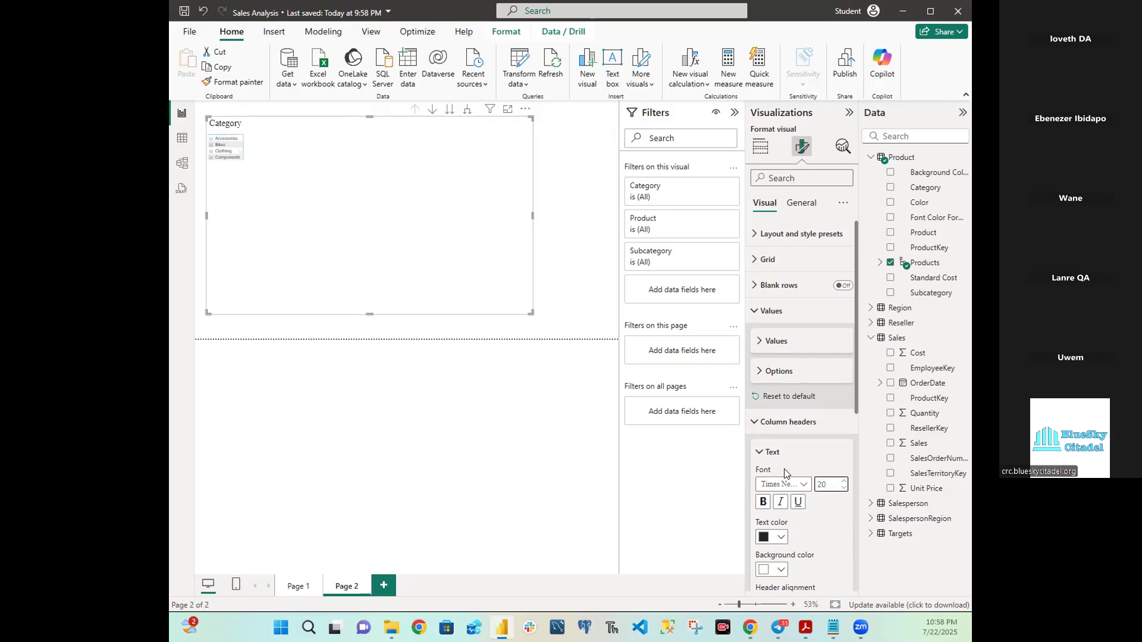
{"action": "left_click", "coordinate": [764, 504]}
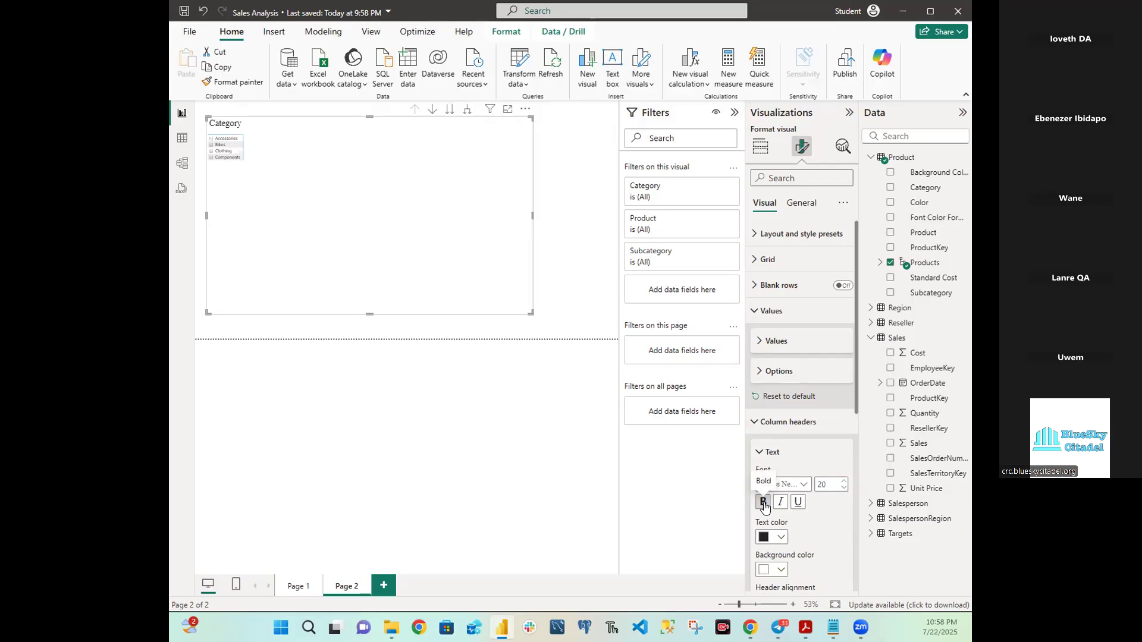
{"action": "left_click", "coordinate": [751, 423]}
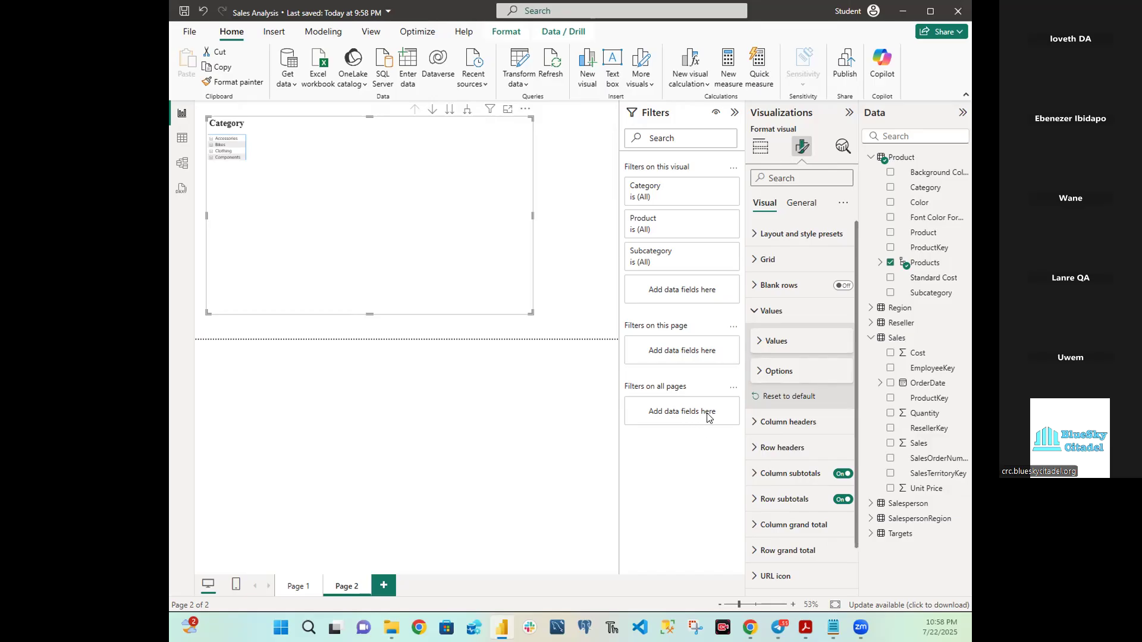
Step: Format the matrix's row headers in bold Times New Roman, size 20
{"action": "left_click", "coordinate": [754, 450]}
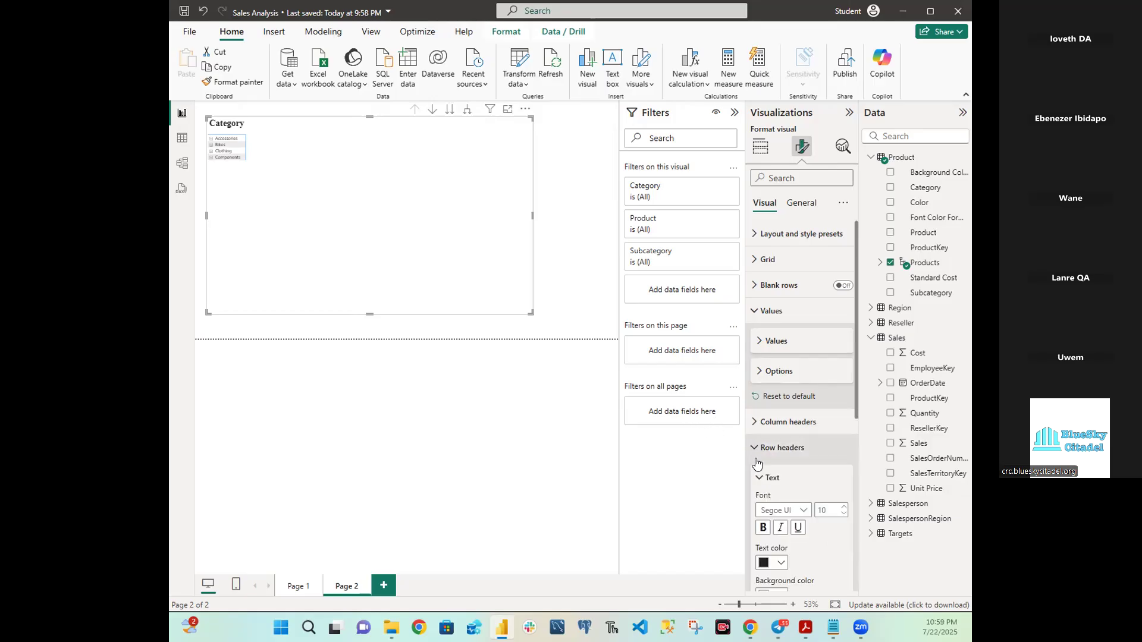
{"action": "left_click", "coordinate": [800, 510]}
{"action": "left_click", "coordinate": [789, 491]}
{"action": "double_click", "coordinate": [830, 506]}
{"action": "type", "text": "20"}
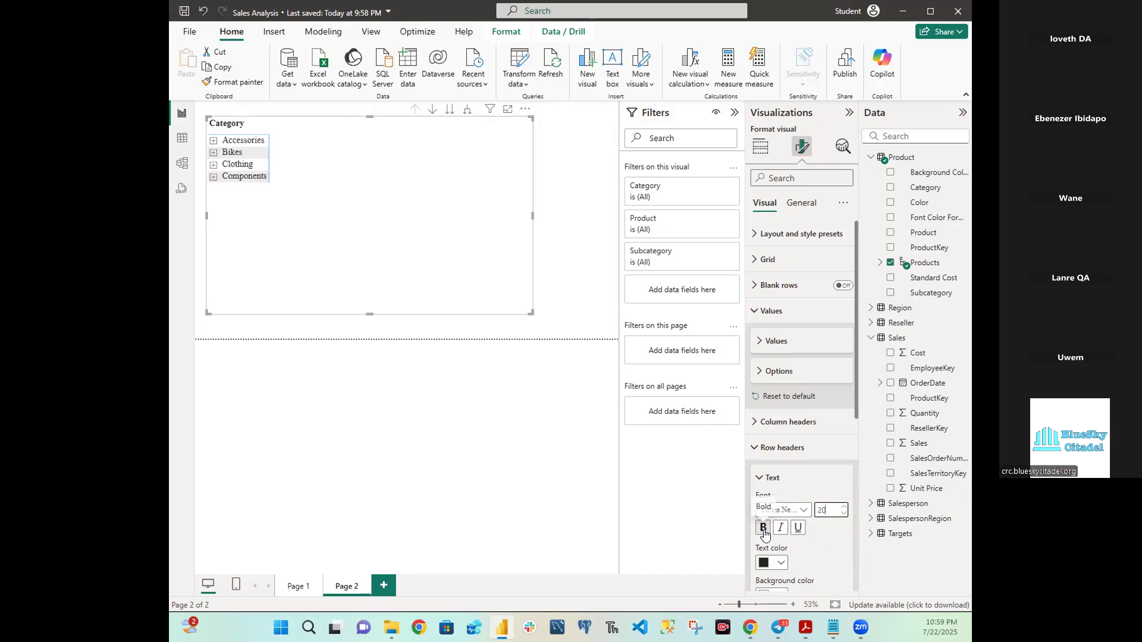
{"action": "left_click", "coordinate": [764, 529]}
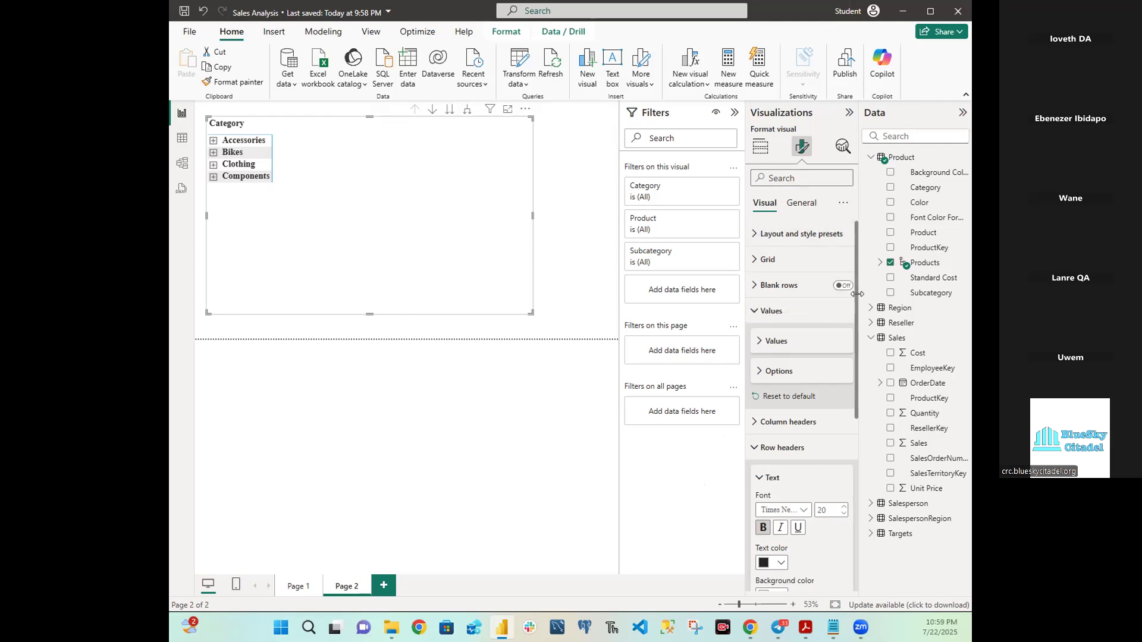
Step: Try blank rows in the matrix, switch them off again, and add Sales from the Sales table as its values
{"action": "left_click", "coordinate": [842, 286]}
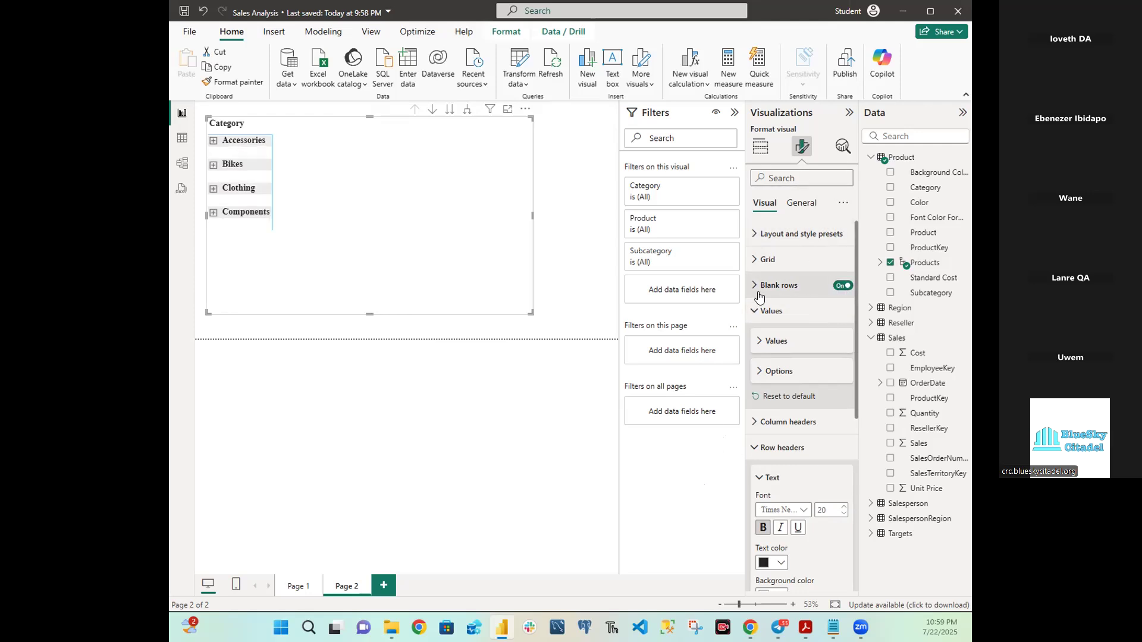
{"action": "left_click", "coordinate": [846, 286]}
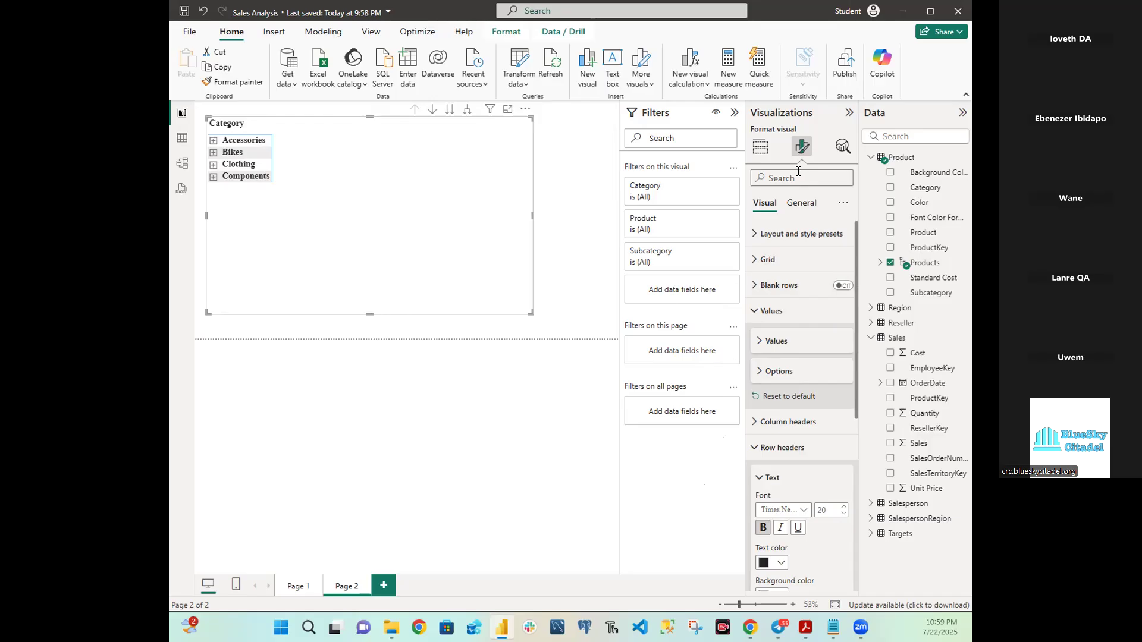
{"action": "left_click", "coordinate": [761, 150]}
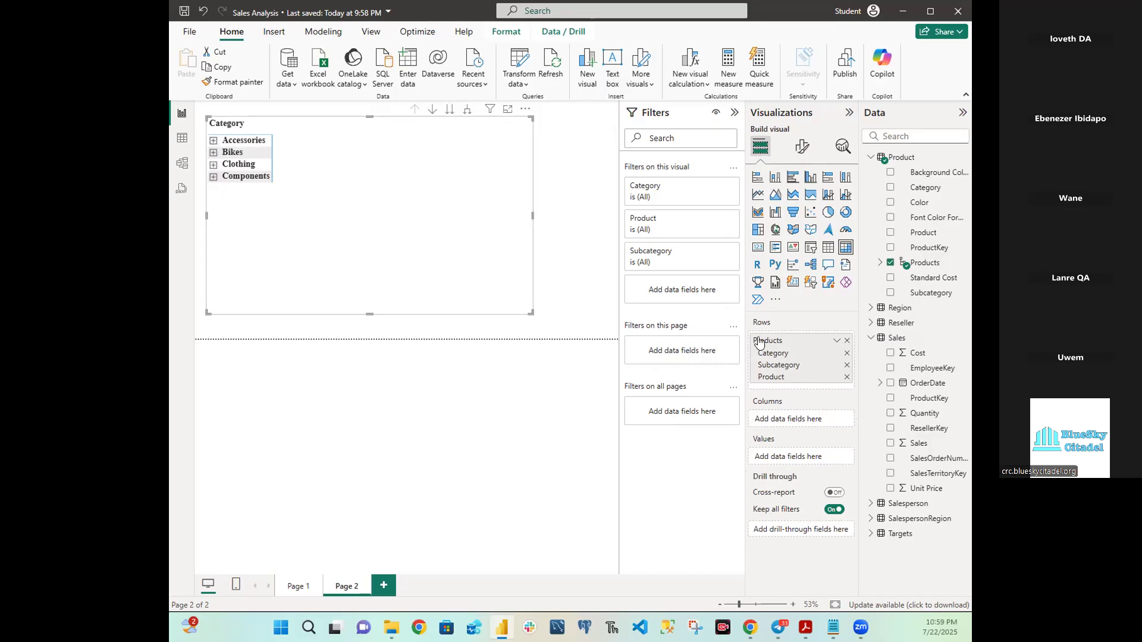
{"action": "left_click", "coordinate": [891, 444]}
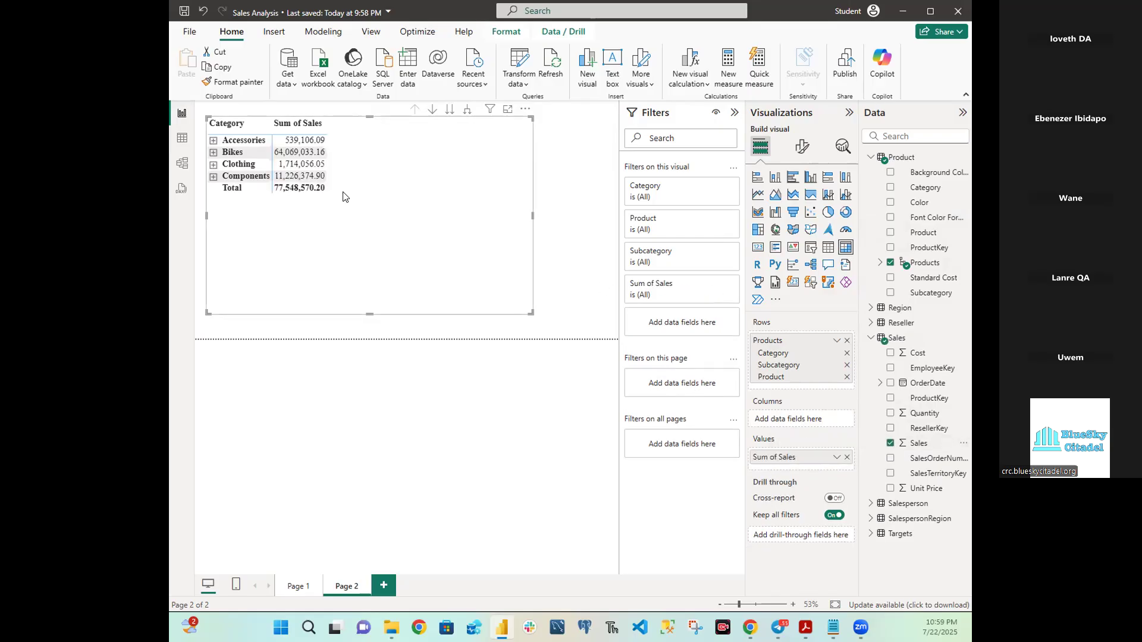
Step: Expand all matrix categories down to the subcategory level and enlarge the matrix further across the page
{"action": "left_click", "coordinate": [465, 111]}
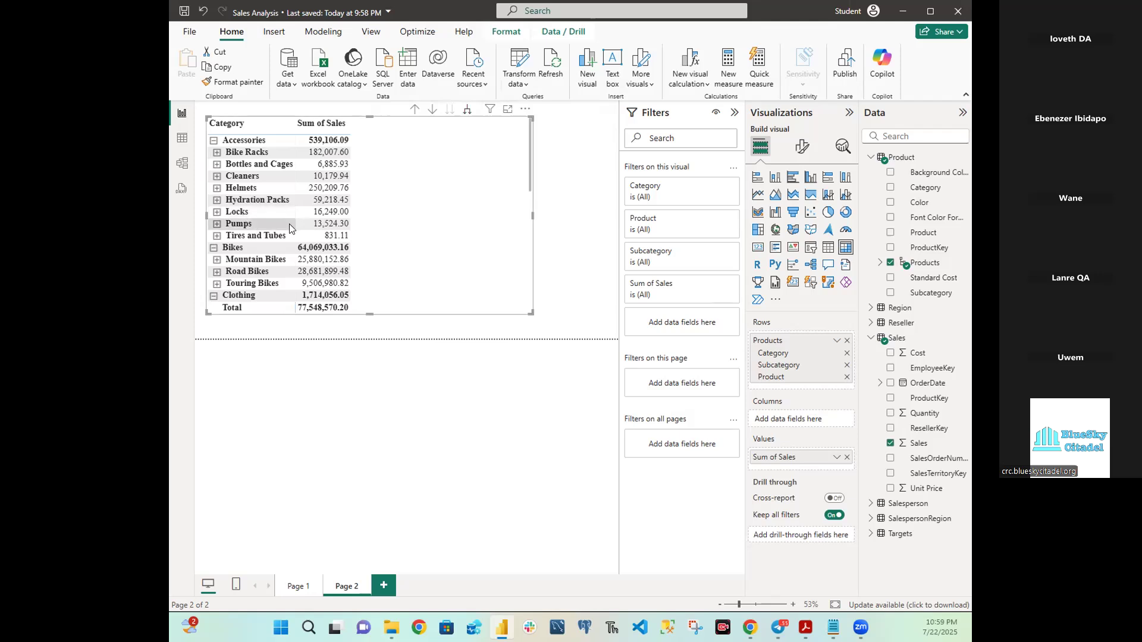
{"action": "left_click_drag", "start_coordinate": [532, 309], "coordinate": [586, 333]}
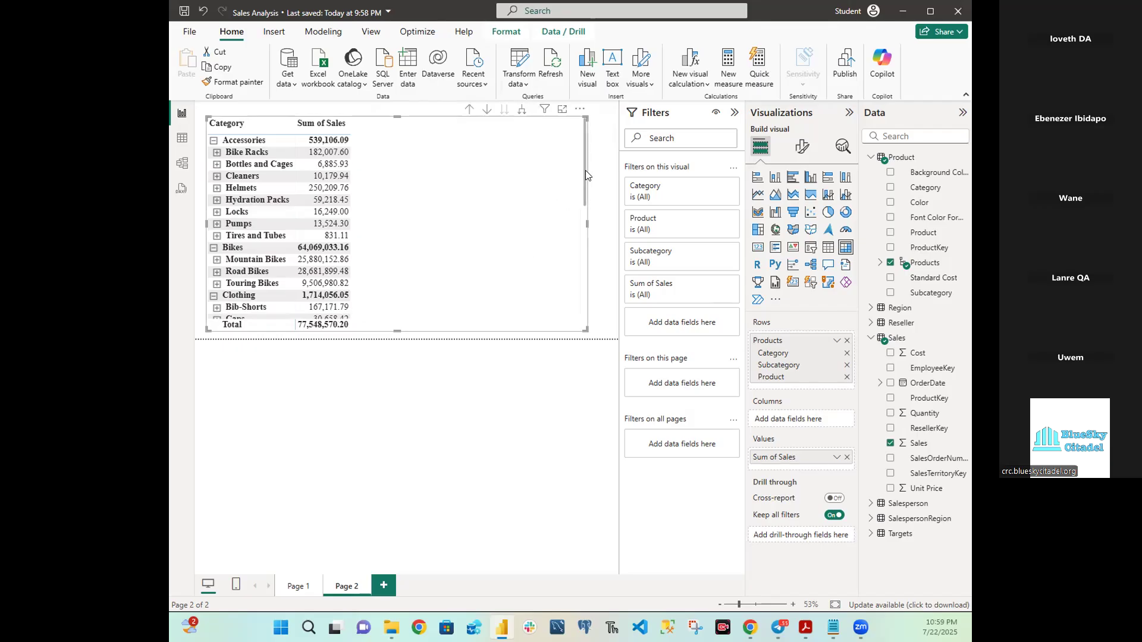
{"action": "mouse_move", "coordinate": [583, 171]}
{"action": "left_mouse_down"}
{"action": "mouse_move", "coordinate": [587, 327]}
{"action": "mouse_move", "coordinate": [599, 170]}
{"action": "left_mouse_up"}
Step: On Page 1, sort the category sales table by Product in descending order and select the table
{"action": "left_click", "coordinate": [303, 584]}
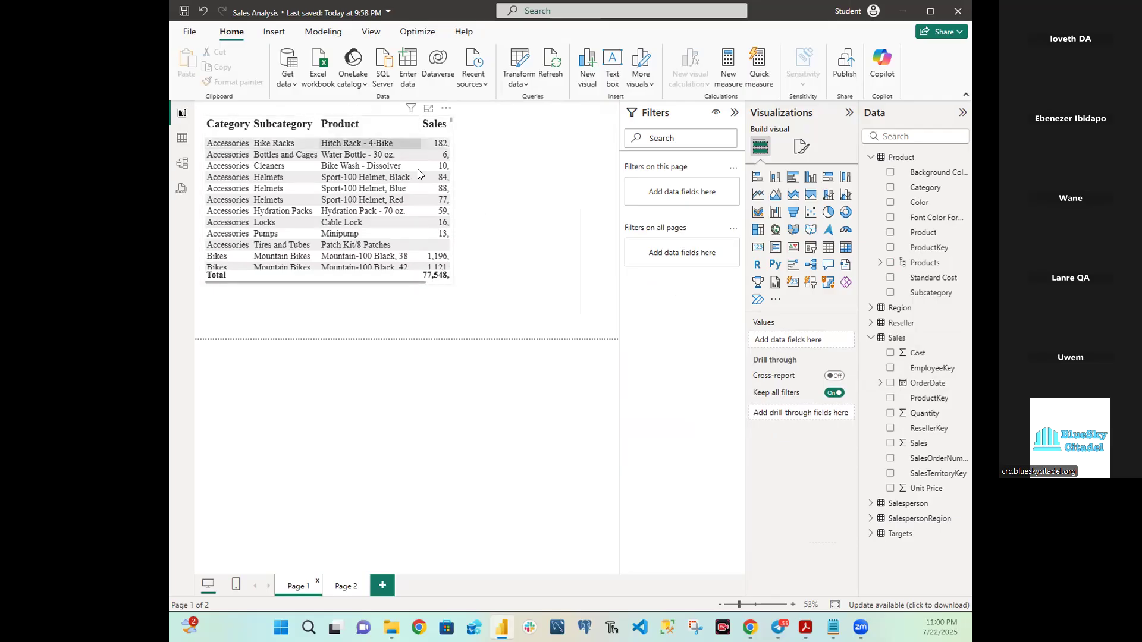
{"action": "left_click", "coordinate": [390, 124]}
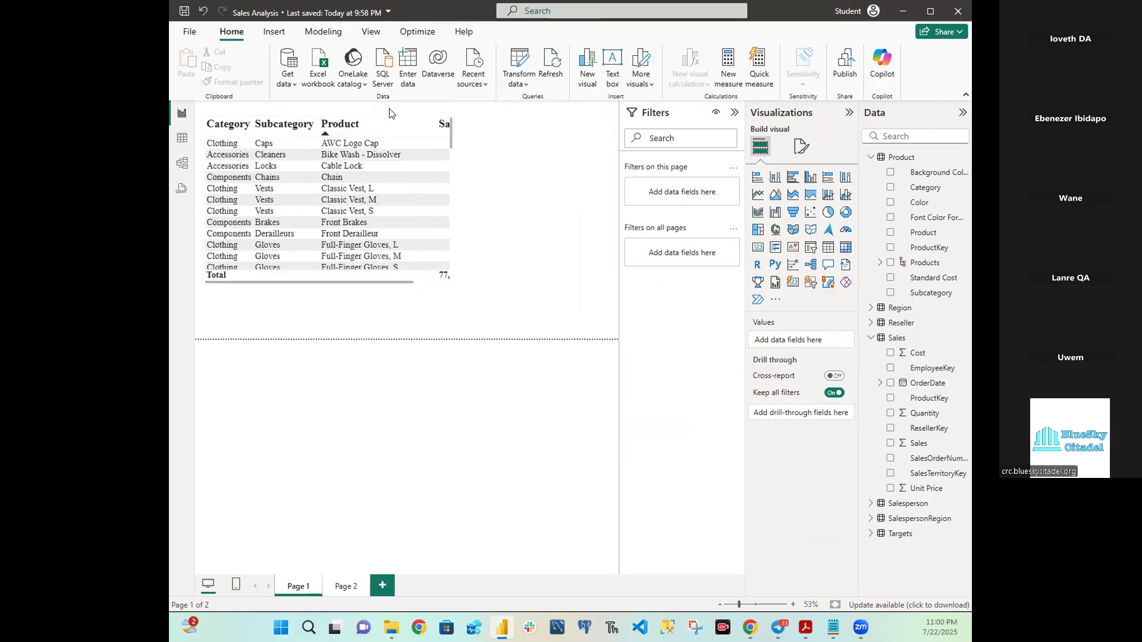
{"action": "left_click", "coordinate": [390, 119]}
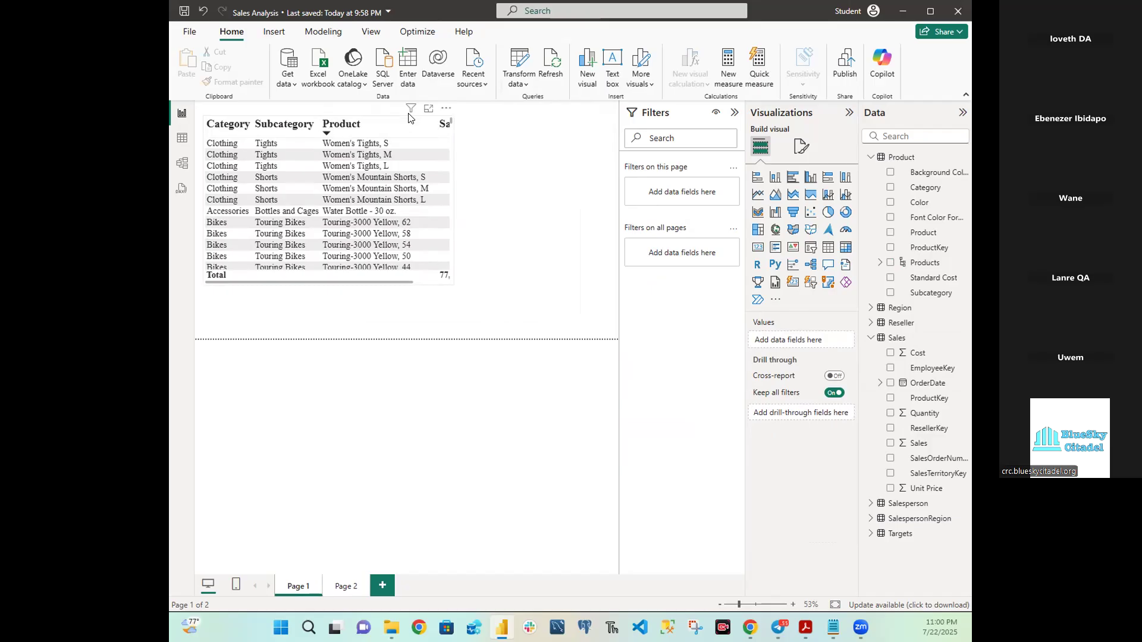
{"action": "left_click", "coordinate": [408, 117]}
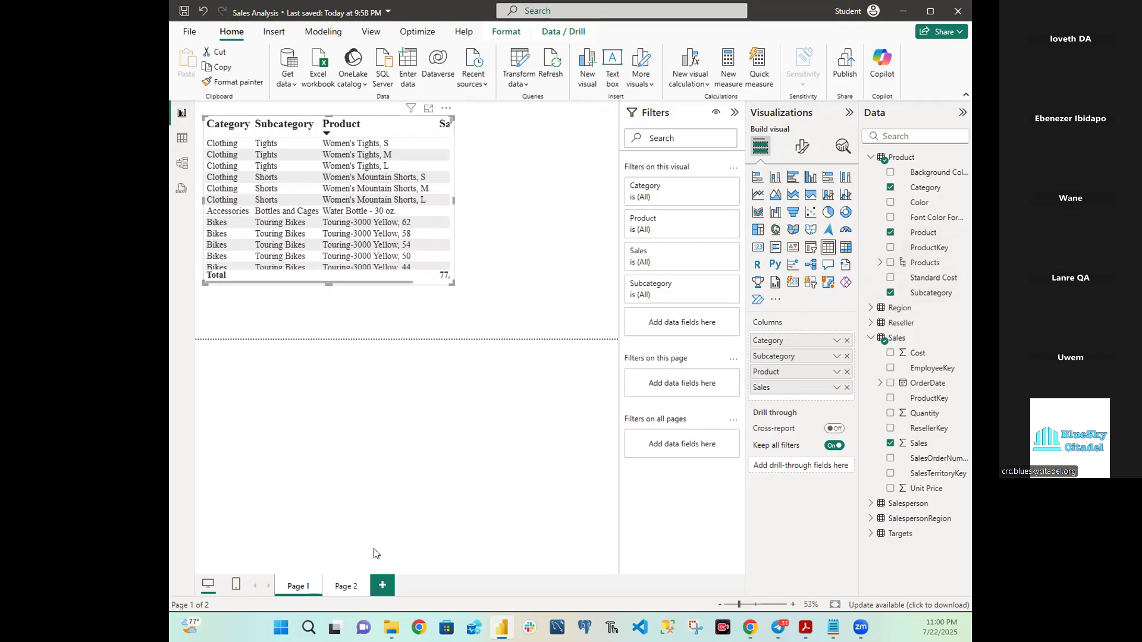
Step: On Page 2, collapse the Accessories category and drill the whole matrix back up to the category level
{"action": "left_click", "coordinate": [351, 584]}
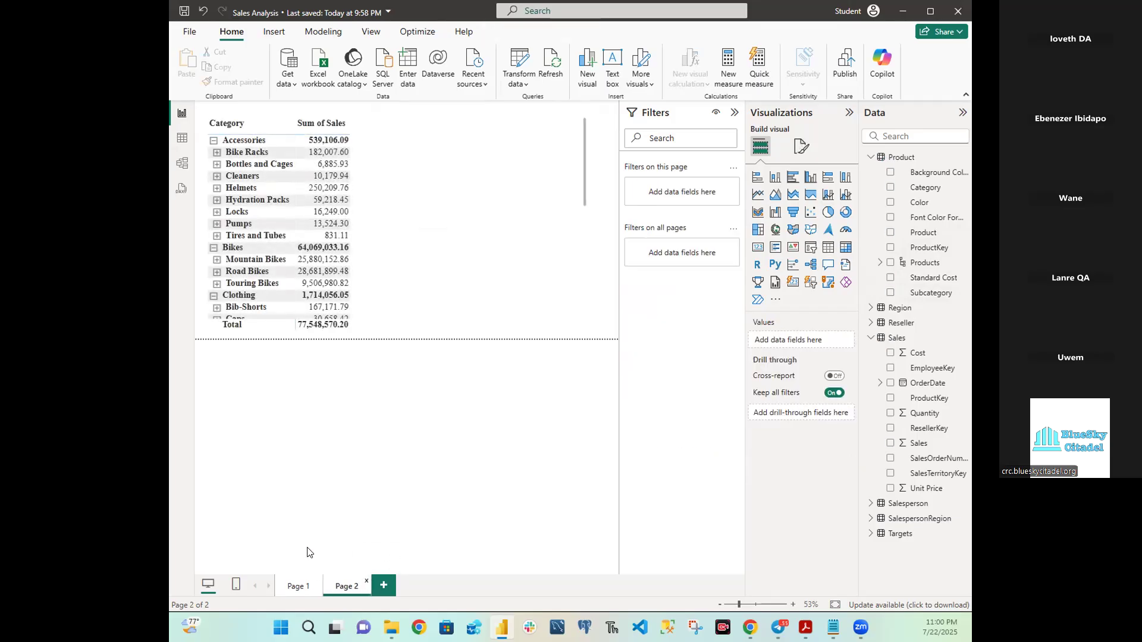
{"action": "left_click", "coordinate": [214, 141]}
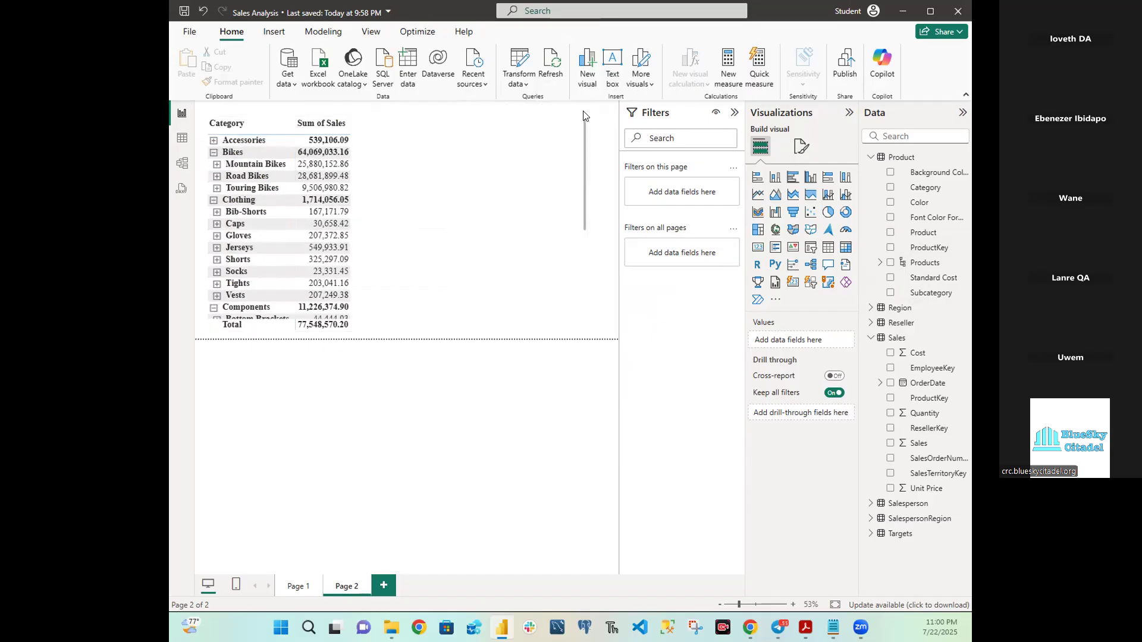
{"action": "left_click", "coordinate": [405, 128]}
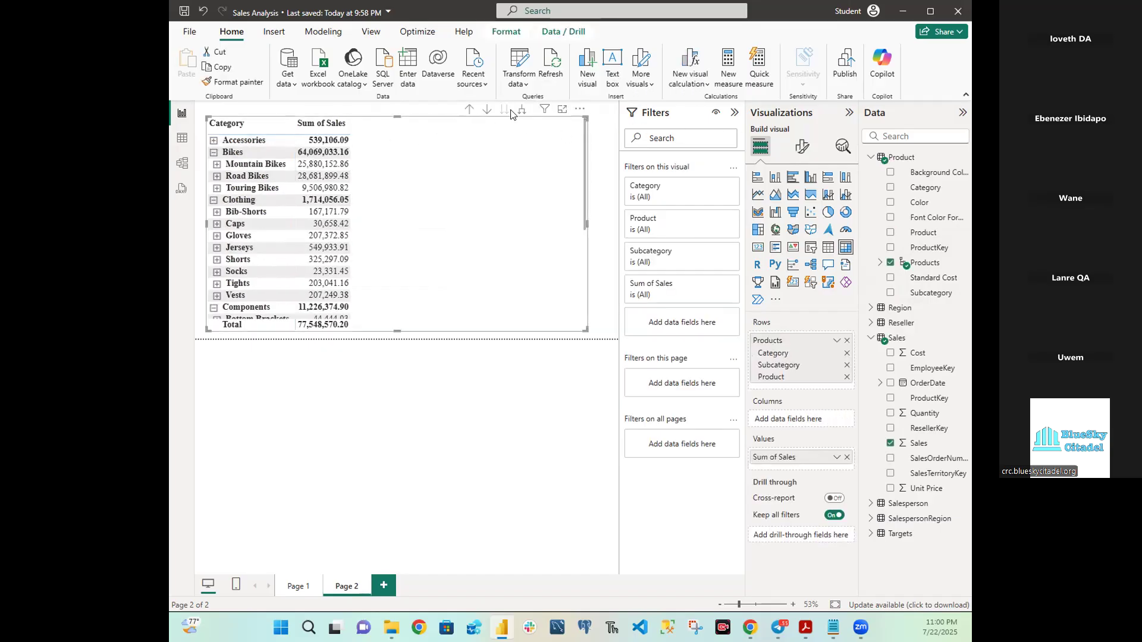
{"action": "left_click", "coordinate": [467, 111]}
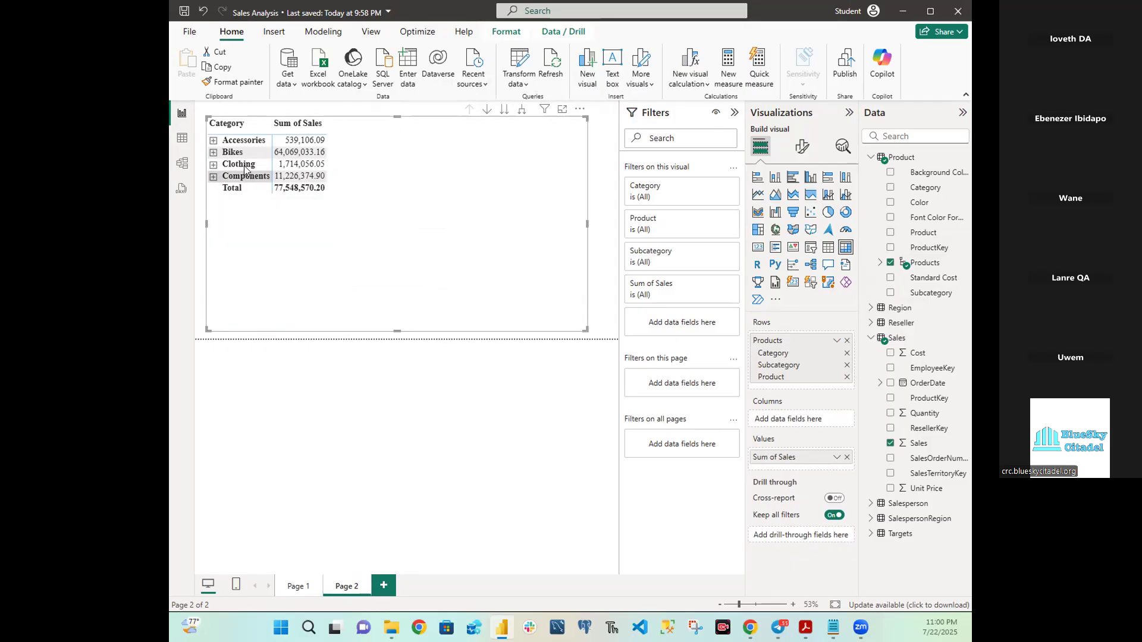
Step: Expand Accessories and its Bike Racks, Bottles and Cages, and Cleaners subcategories to view their products, and drill the matrix back up to categories
{"action": "left_click", "coordinate": [213, 141]}
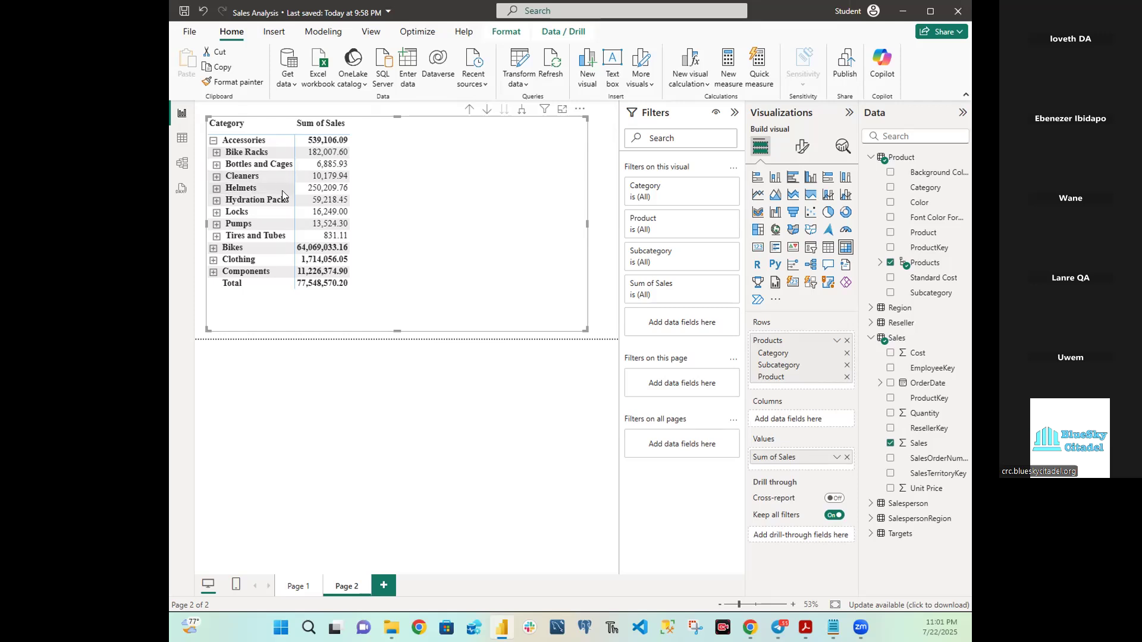
{"action": "left_click", "coordinate": [217, 153]}
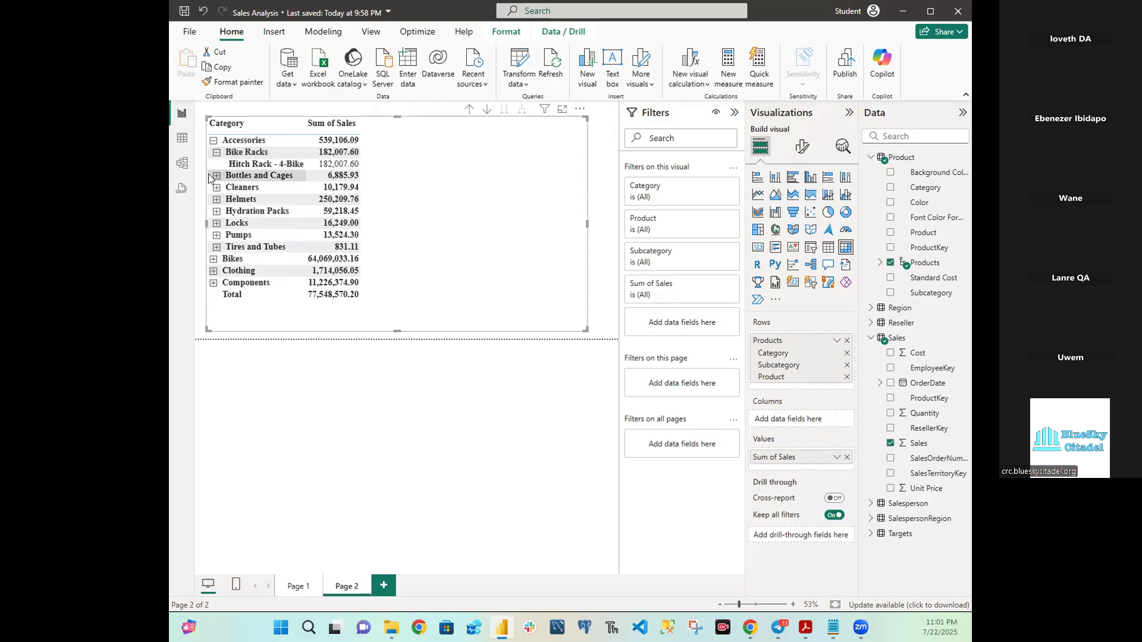
{"action": "left_click", "coordinate": [217, 176]}
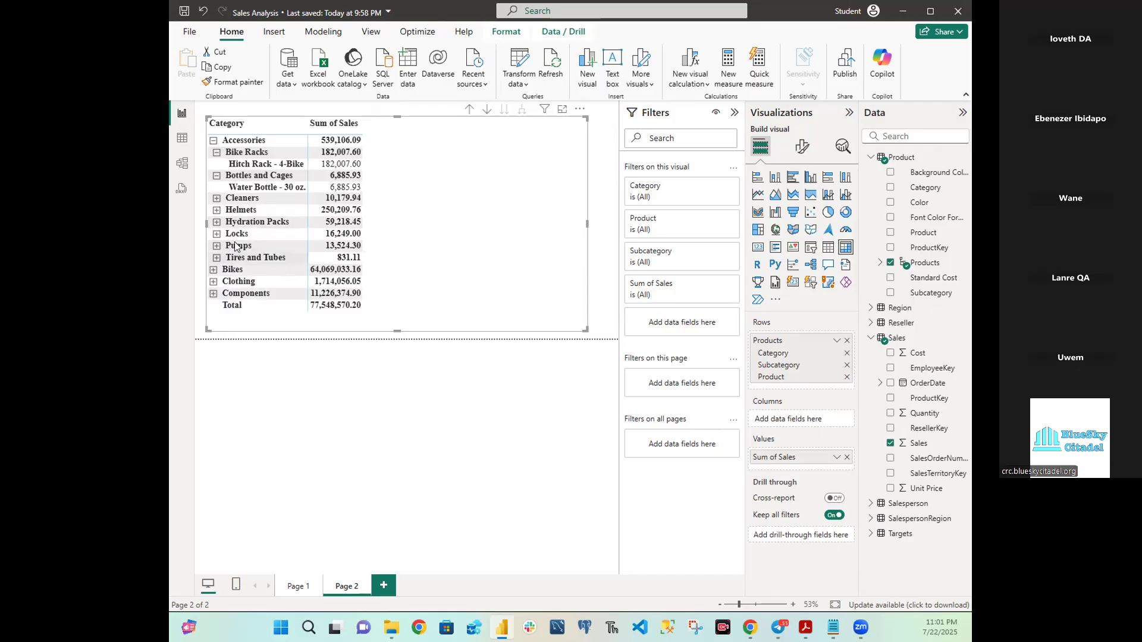
{"action": "left_click", "coordinate": [217, 198]}
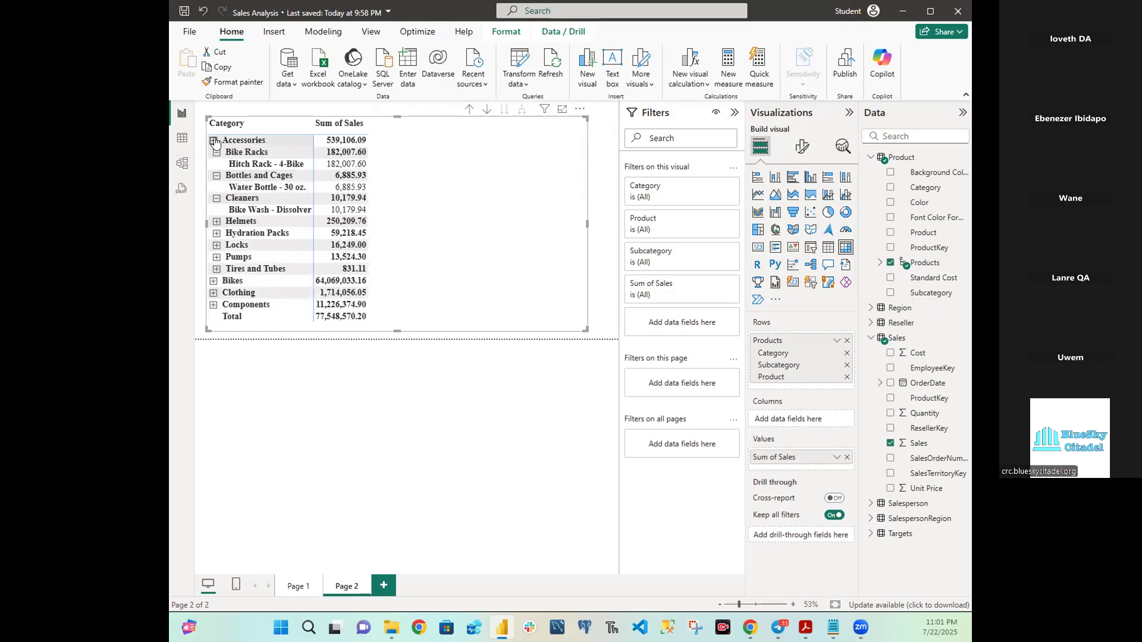
{"action": "left_click", "coordinate": [470, 110]}
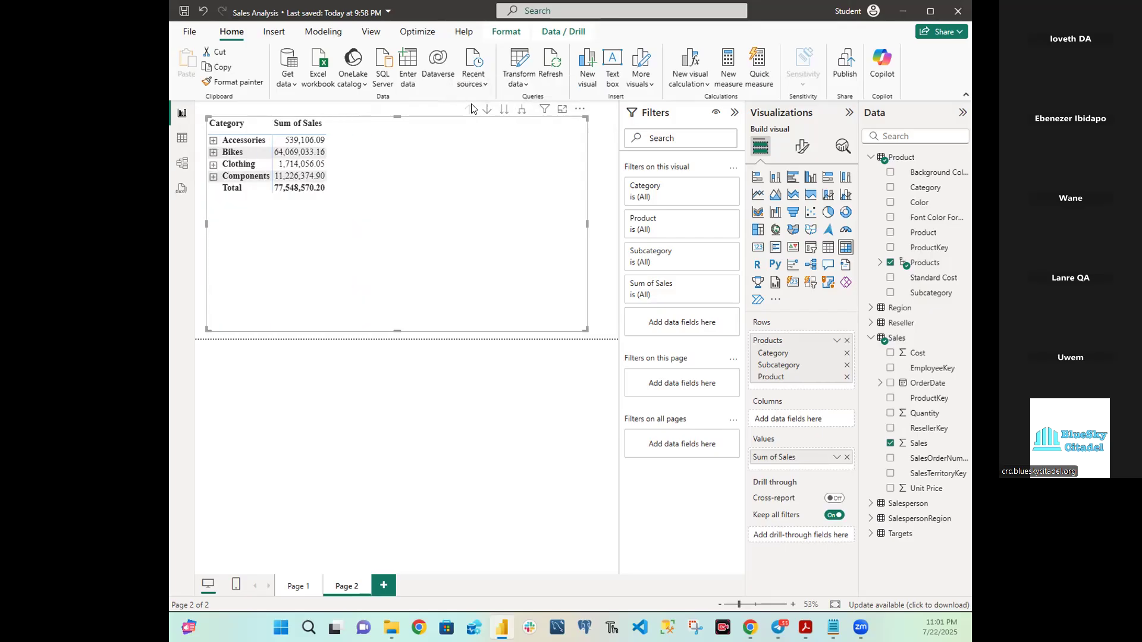
Step: Expand the whole matrix level by level down to individual products and drill it back up to the category level
{"action": "left_click", "coordinate": [516, 110]}
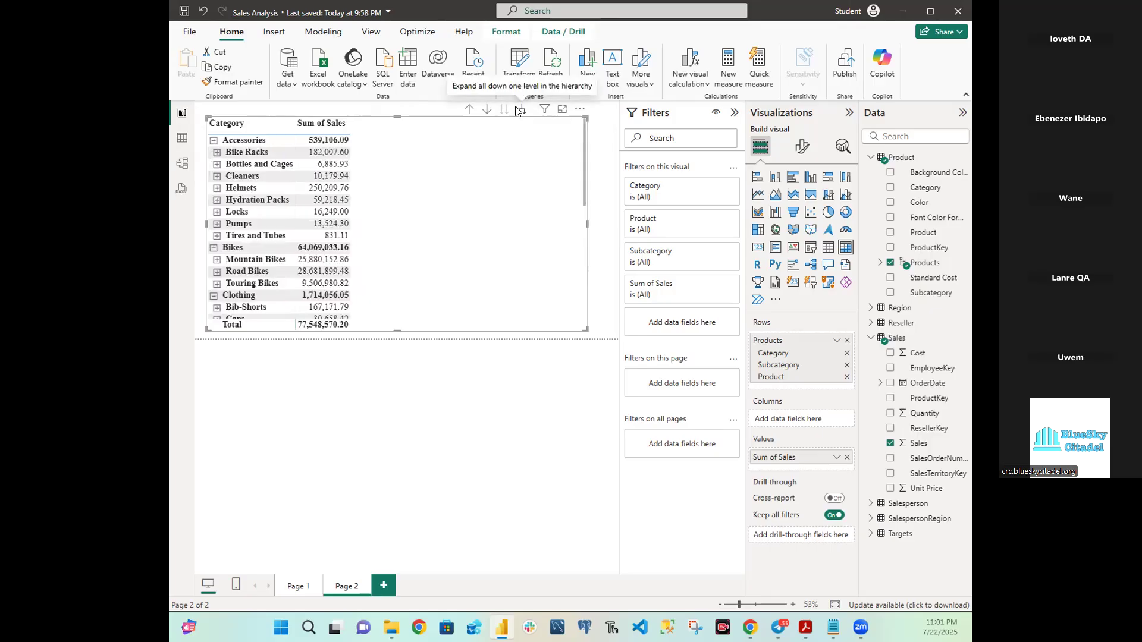
{"action": "left_click", "coordinate": [516, 110]}
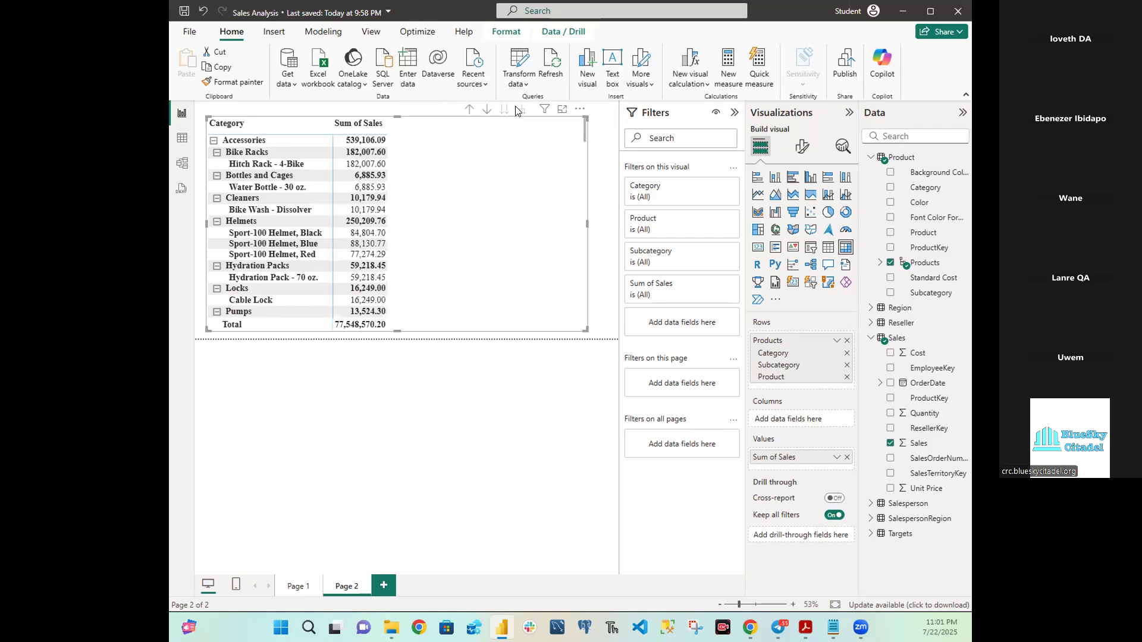
{"action": "left_click", "coordinate": [466, 110]}
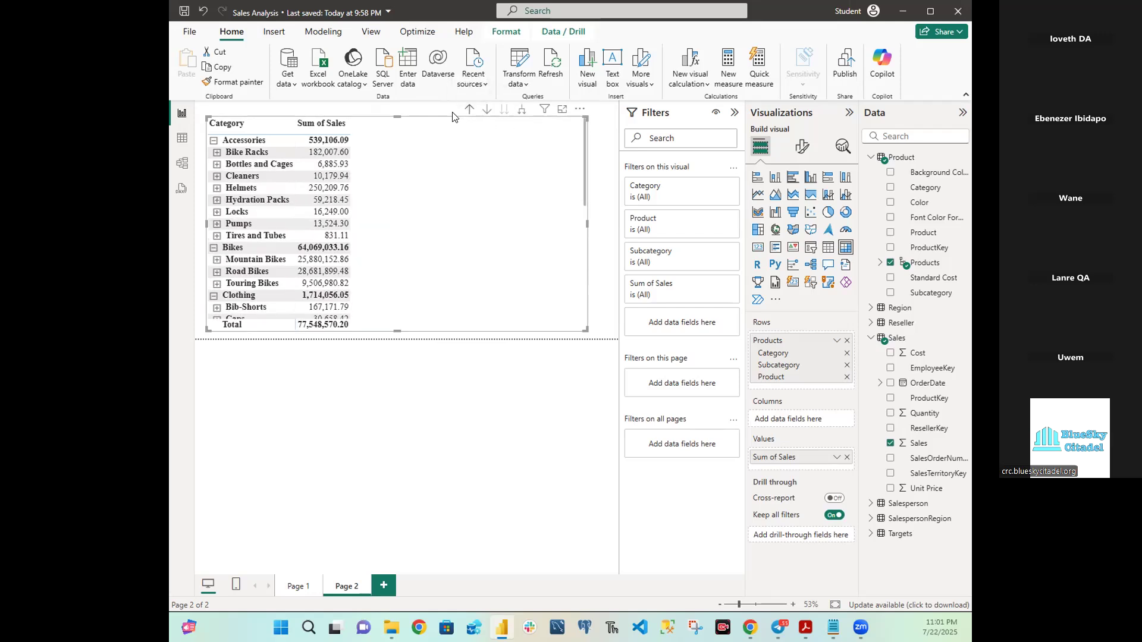
{"action": "left_click", "coordinate": [468, 111]}
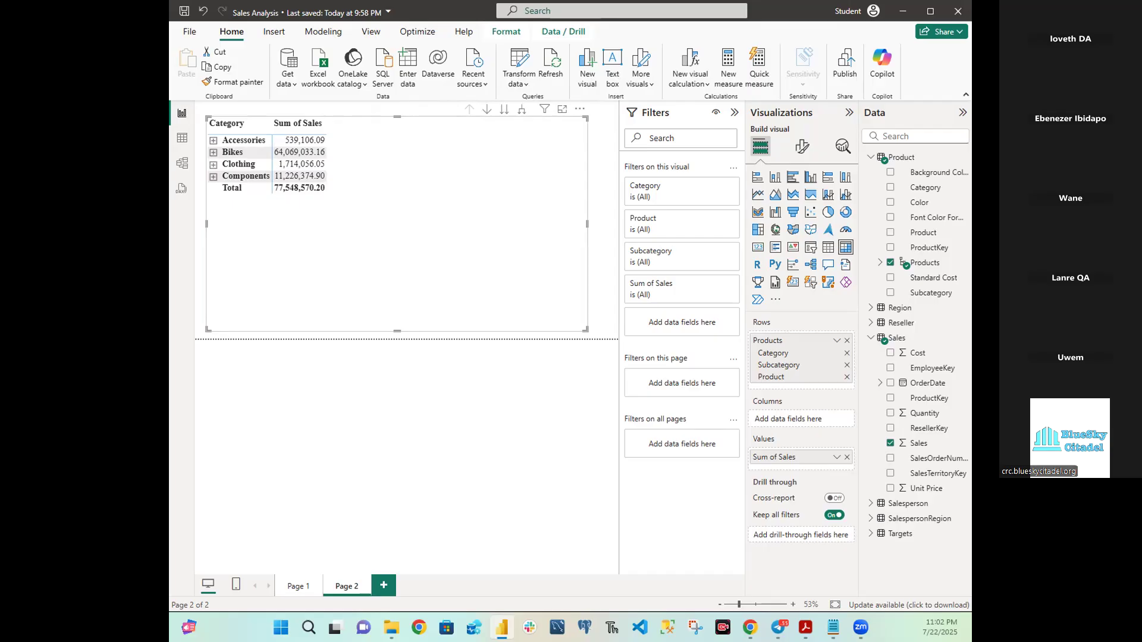
Step: Collapse the Sales table's field list, inspect the Product table's Background Color Format and Font Color Format columns, and switch to Model view
{"action": "key", "text": "alt+Tab"}
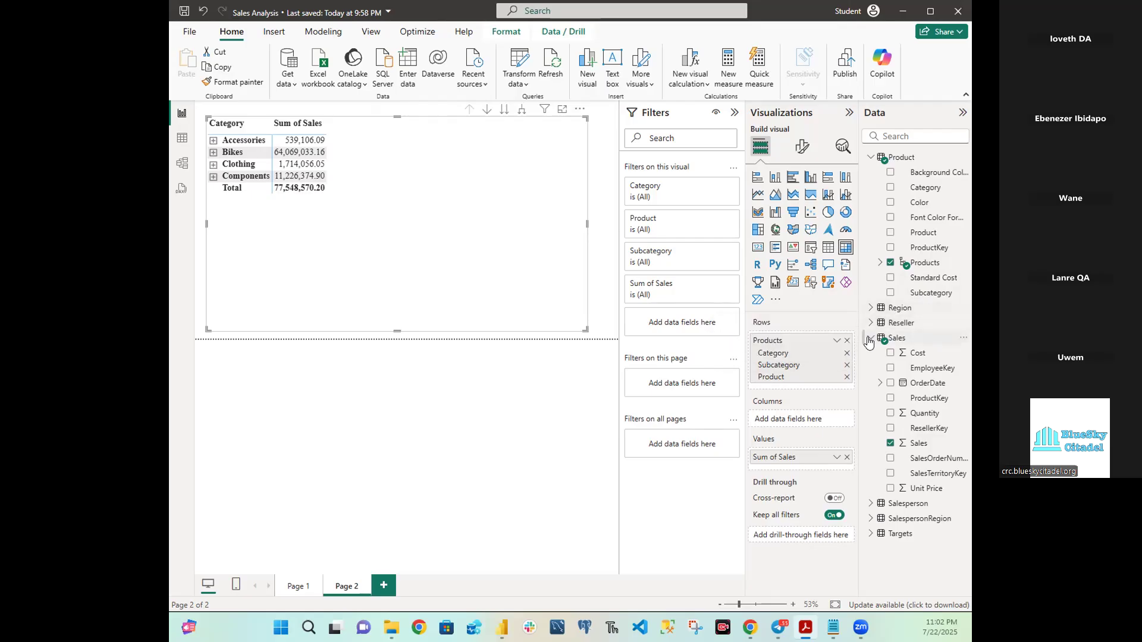
{"action": "left_click", "coordinate": [869, 339]}
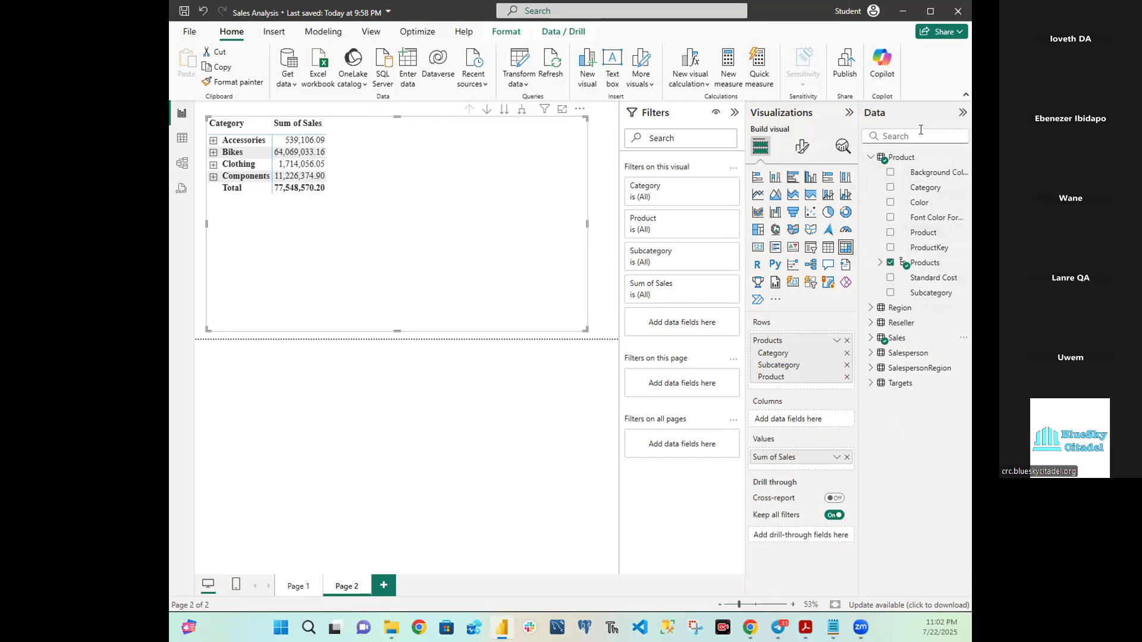
{"action": "left_click", "coordinate": [926, 174]}
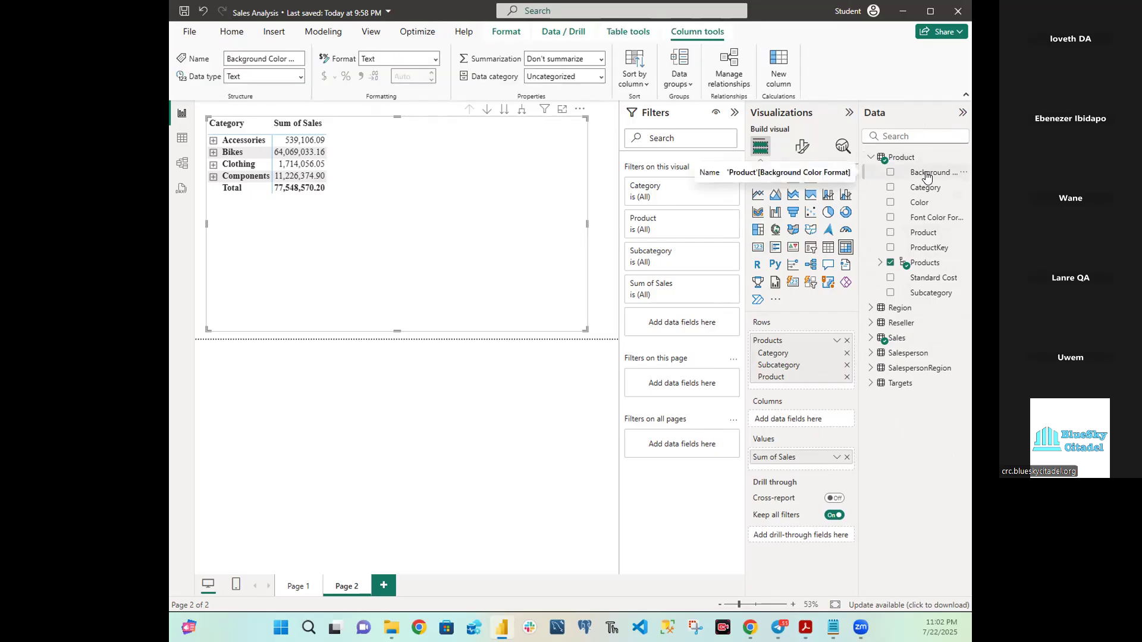
{"action": "left_click", "coordinate": [928, 219]}
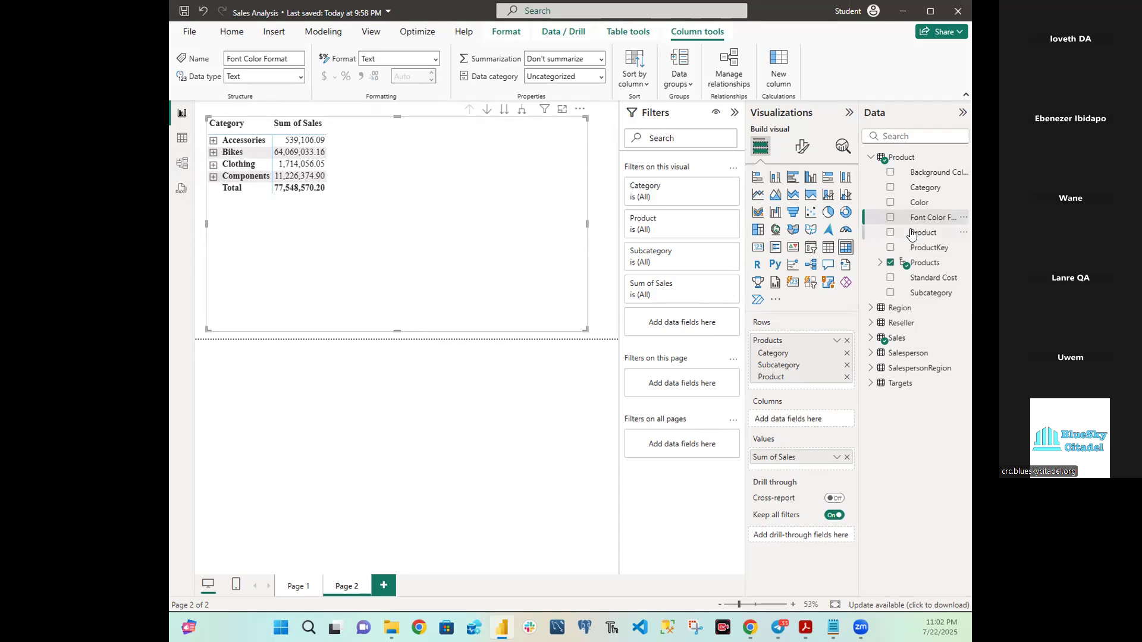
{"action": "left_click", "coordinate": [185, 167]}
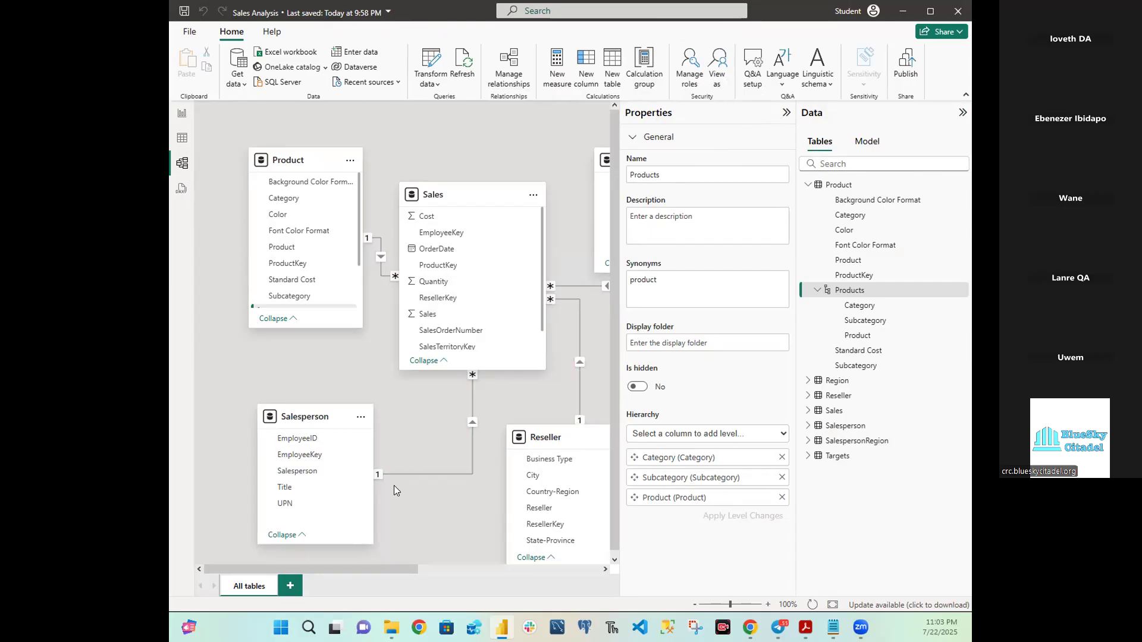
{"action": "left_click_drag", "start_coordinate": [364, 567], "coordinate": [415, 570]}
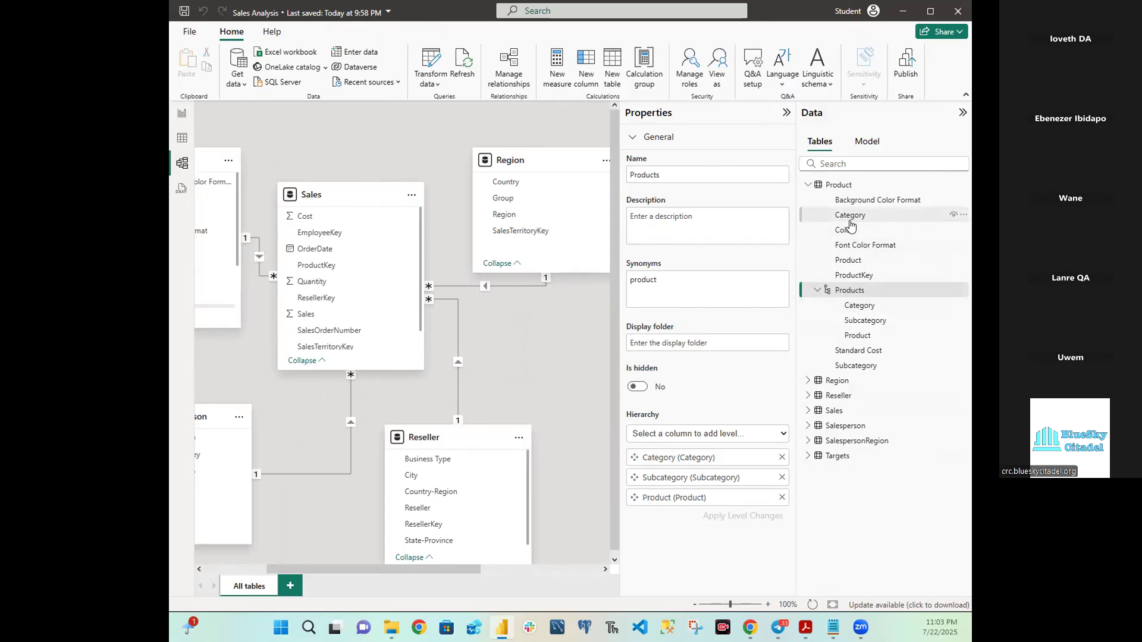
Step: Place the Product table's Background Color Format and Font Color Format columns together in a display folder named Formatting
{"action": "left_click", "coordinate": [867, 201]}
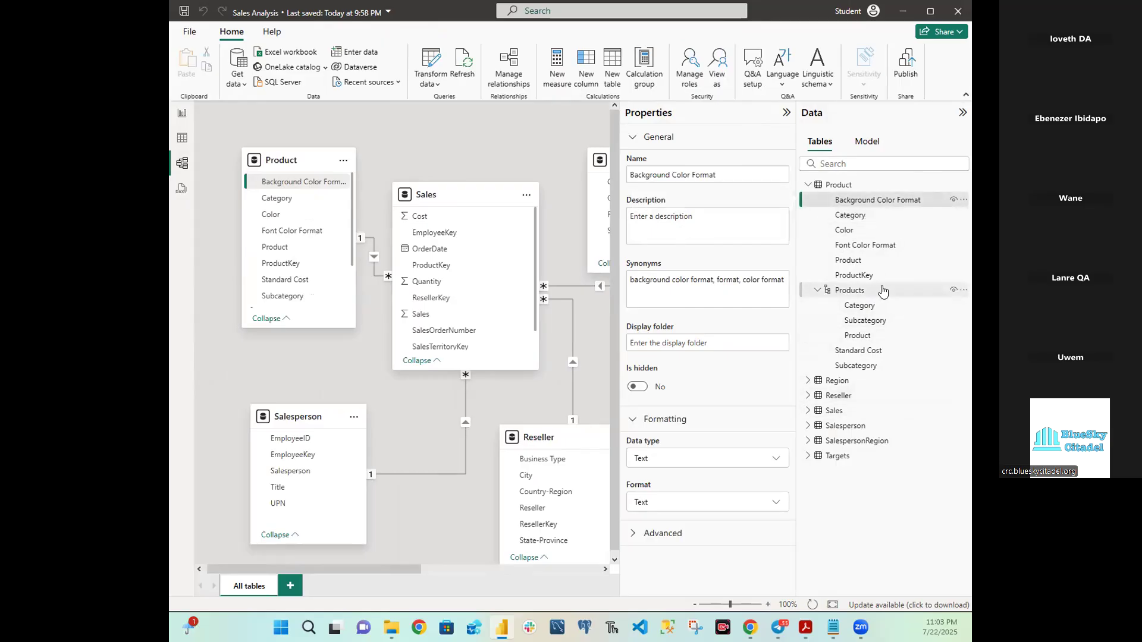
{"action": "left_click", "coordinate": [880, 247], "text": "ctrl"}
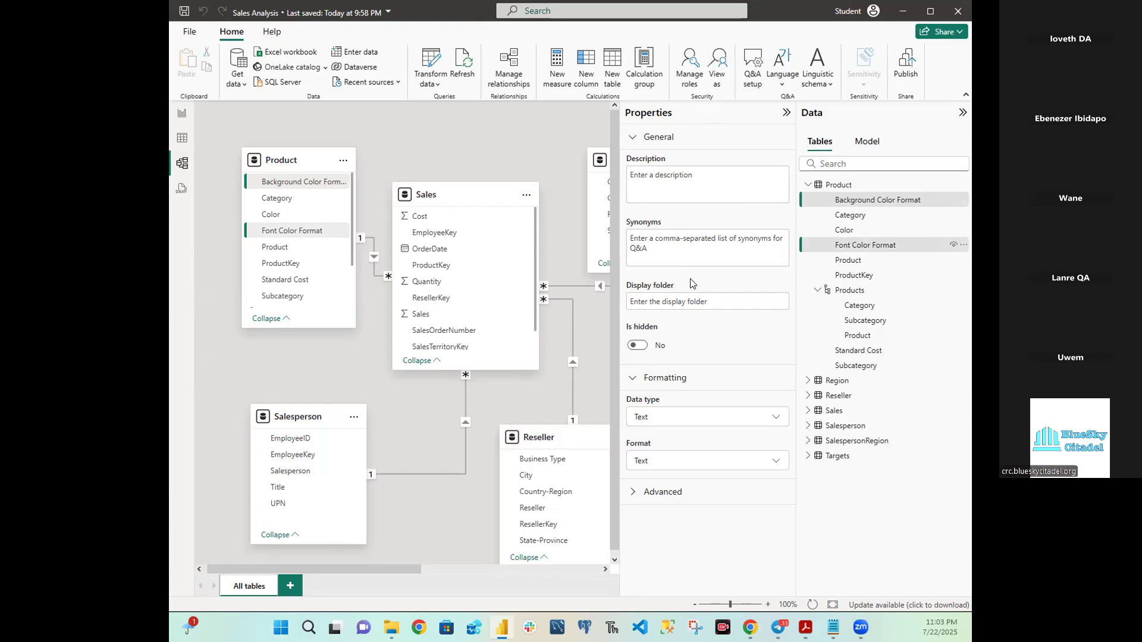
{"action": "left_click", "coordinate": [714, 296]}
{"action": "type", "text": "Fo"}
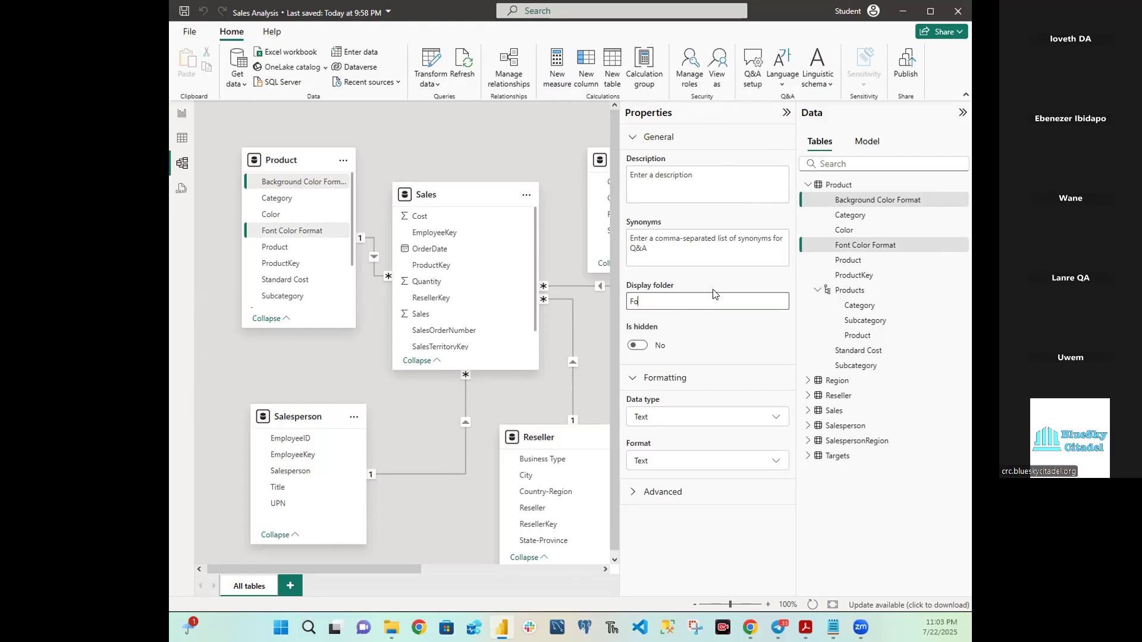
{"action": "type", "text": "rmatting"}
{"action": "key", "text": "Return"}
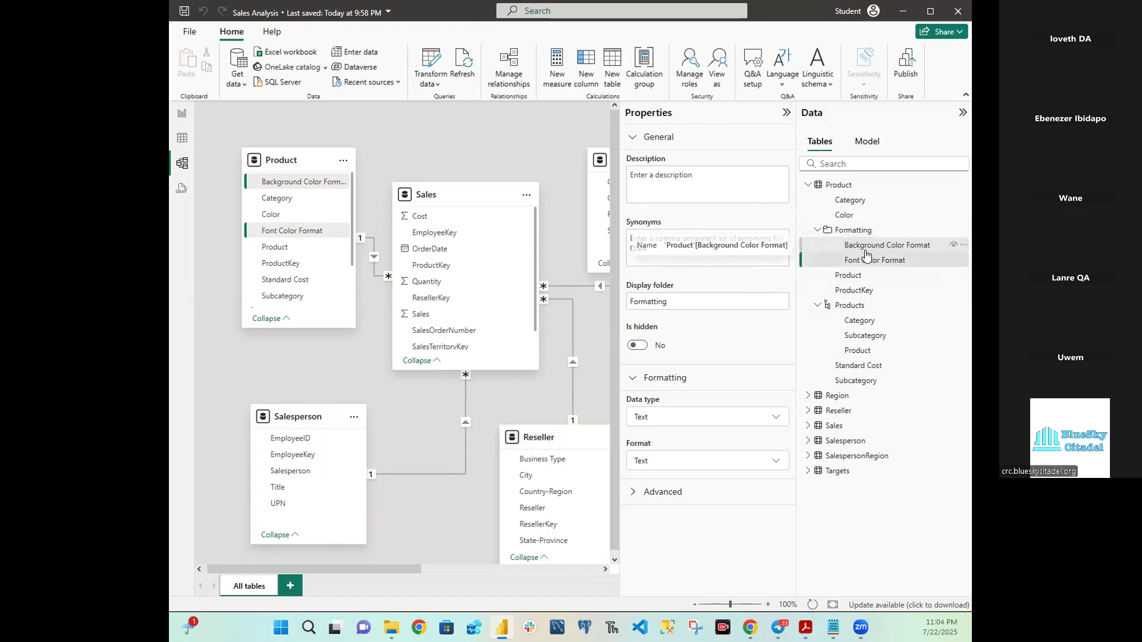
Step: Collapse and re-expand the Formatting folder in the Product table to check which columns it contains
{"action": "left_click", "coordinate": [817, 231]}
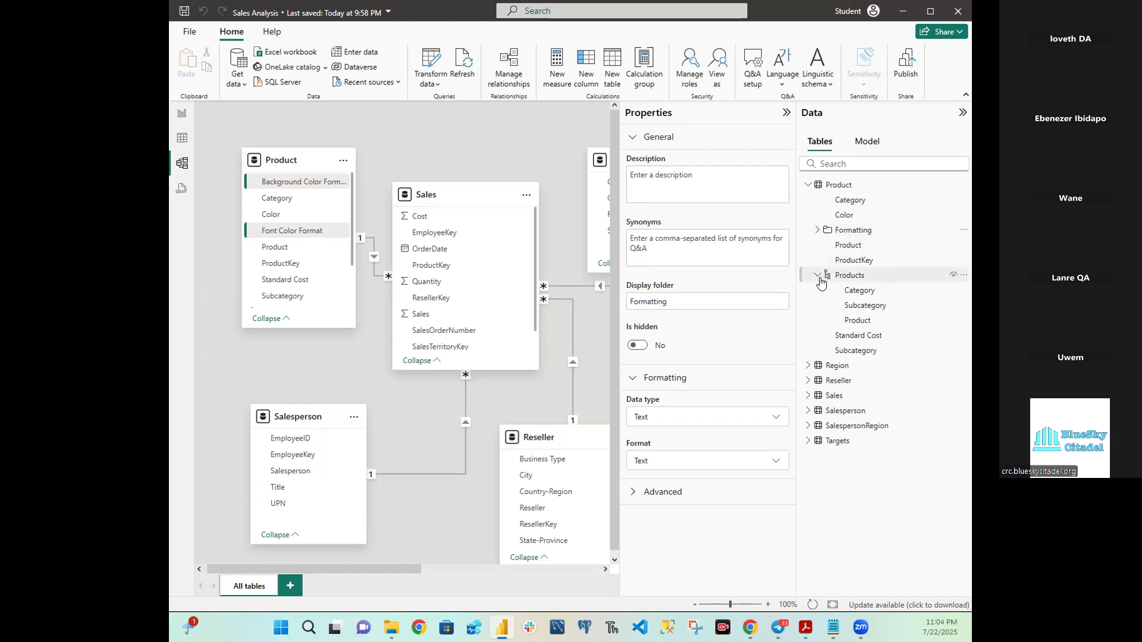
{"action": "left_click", "coordinate": [818, 232]}
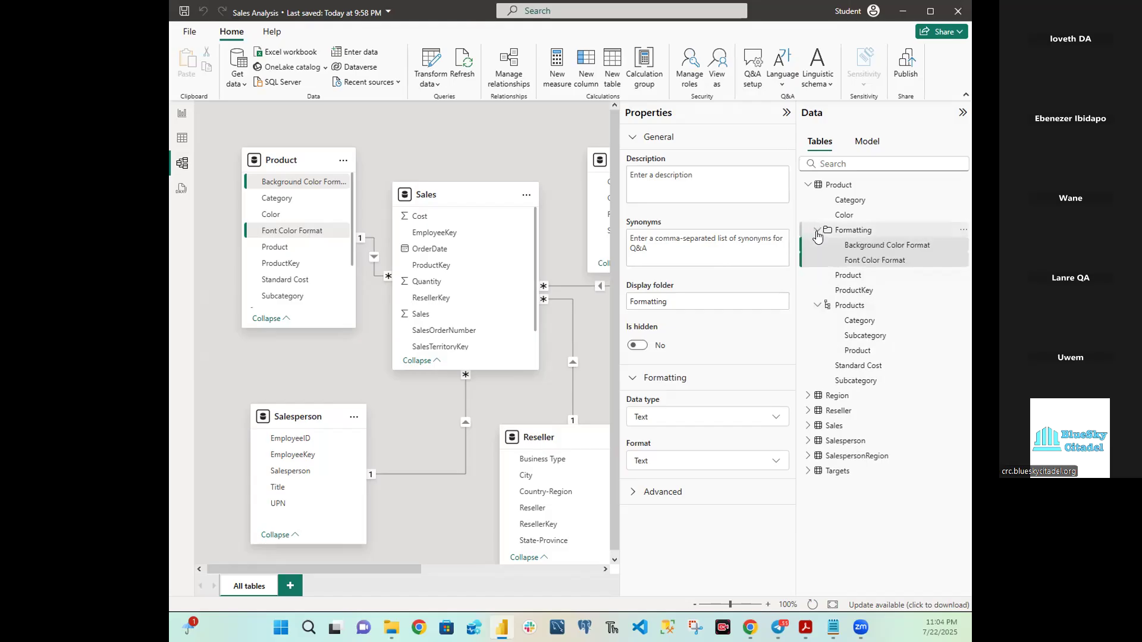
{"action": "left_click", "coordinate": [818, 231]}
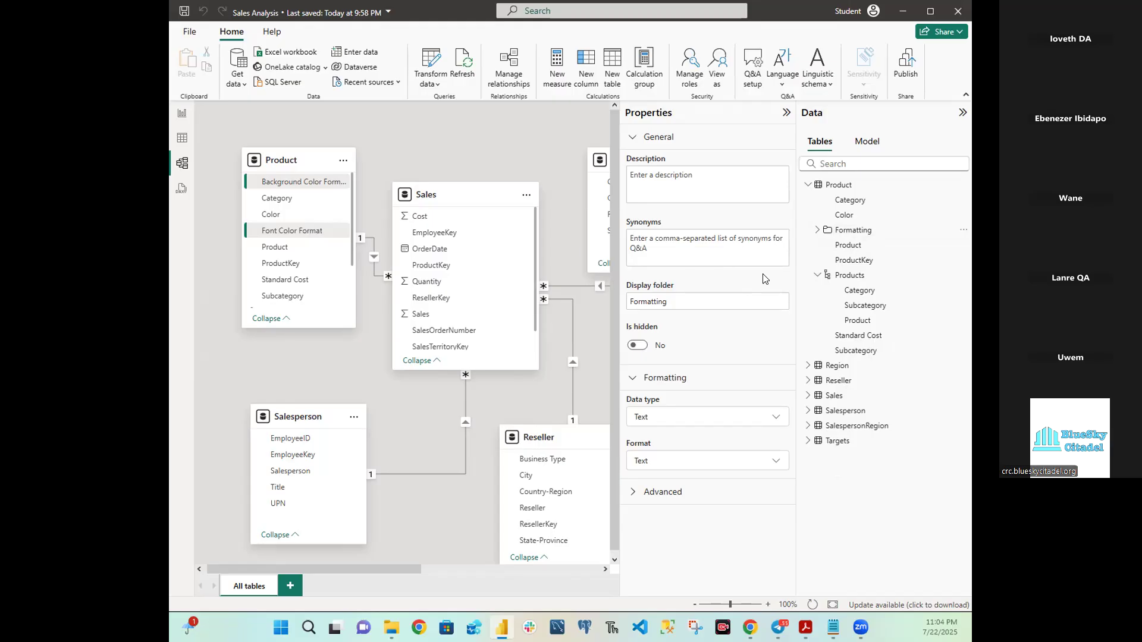
{"action": "left_click", "coordinate": [813, 233]}
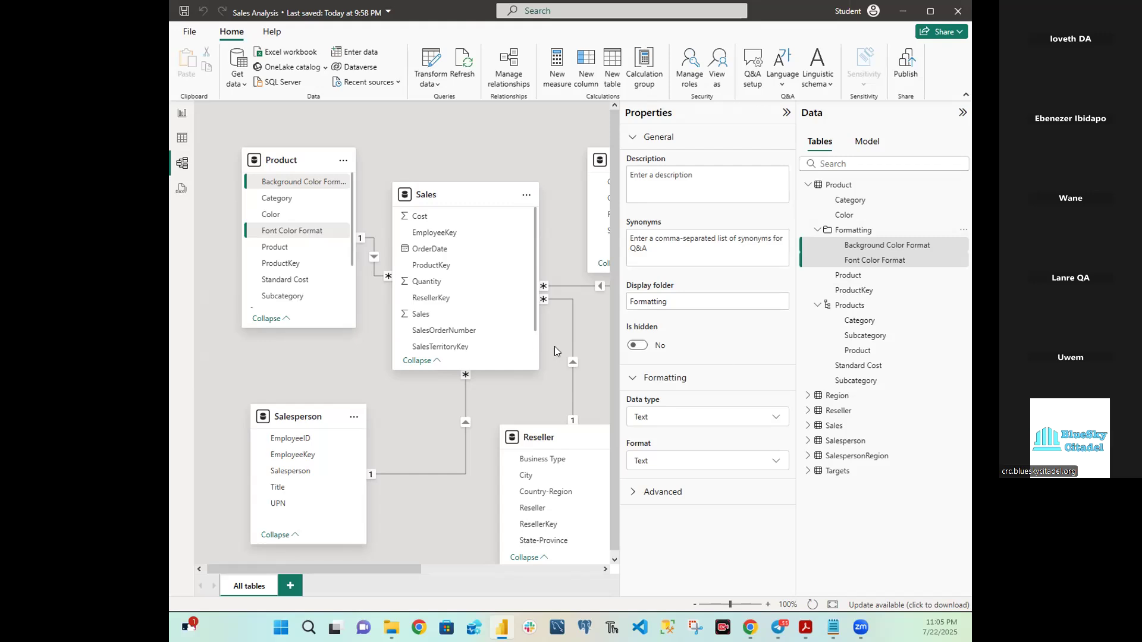
Step: Collapse the Product table's field list and create a hierarchy from the Group column of the Region table
{"action": "left_click", "coordinate": [807, 185]}
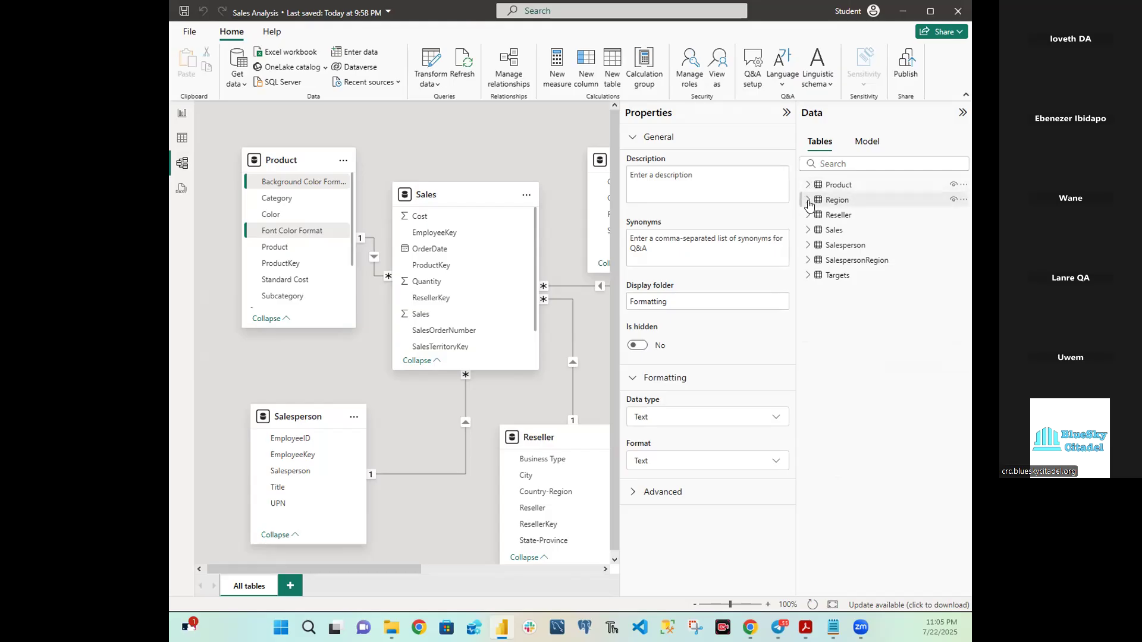
{"action": "left_click", "coordinate": [807, 202]}
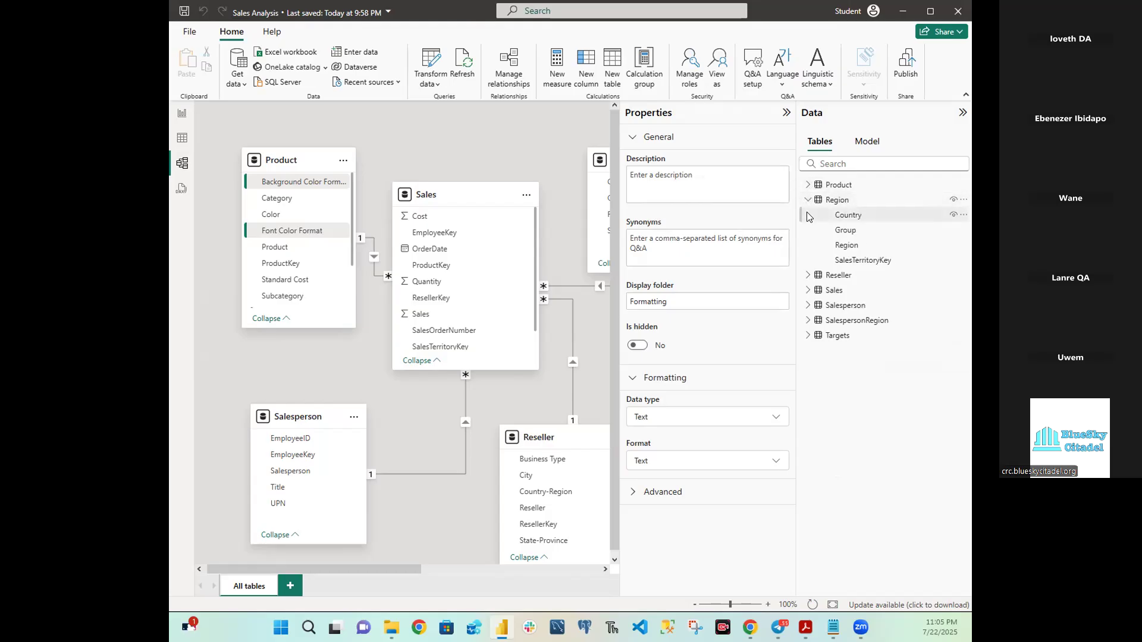
{"action": "right_click", "coordinate": [849, 231]}
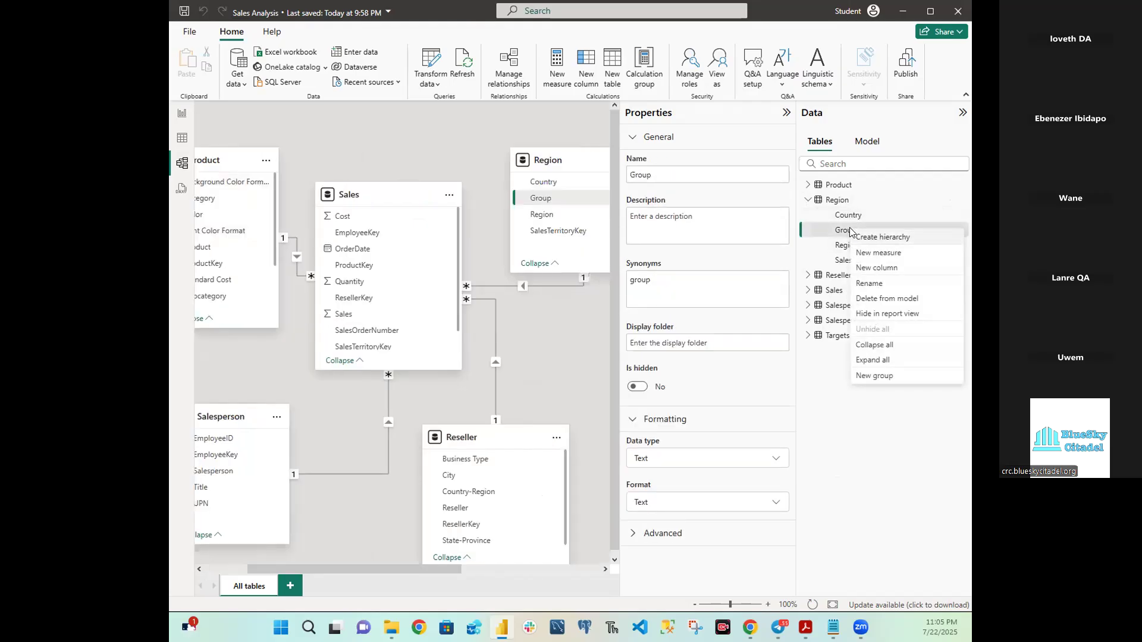
{"action": "left_click", "coordinate": [872, 241]}
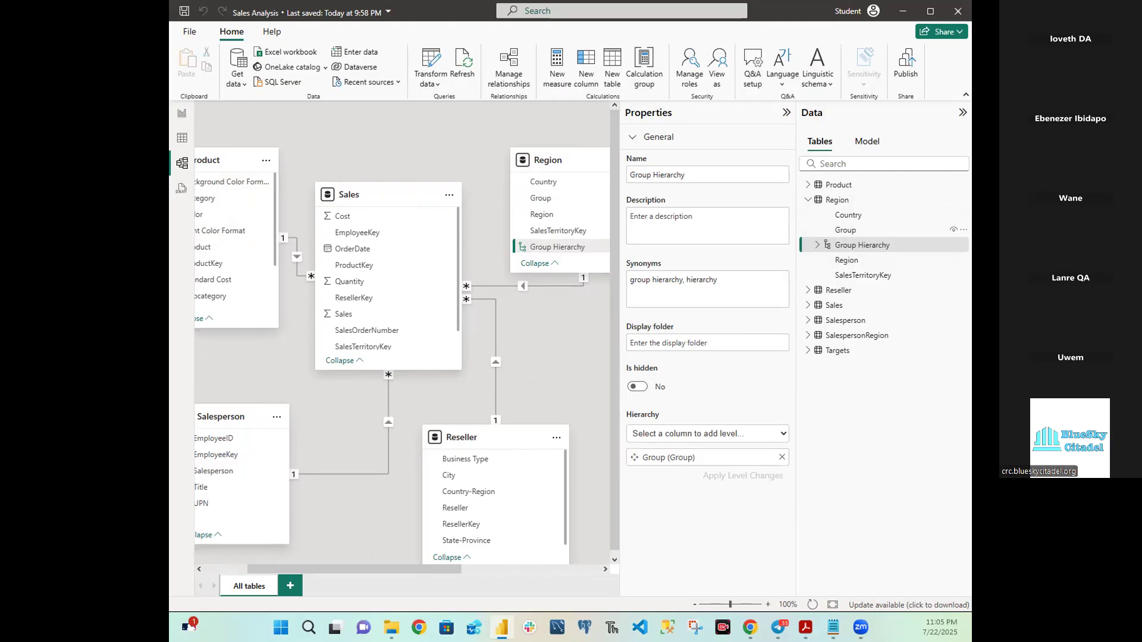
Step: Rename the new Group hierarchy in the Region table to Regions
{"action": "left_click", "coordinate": [693, 172]}
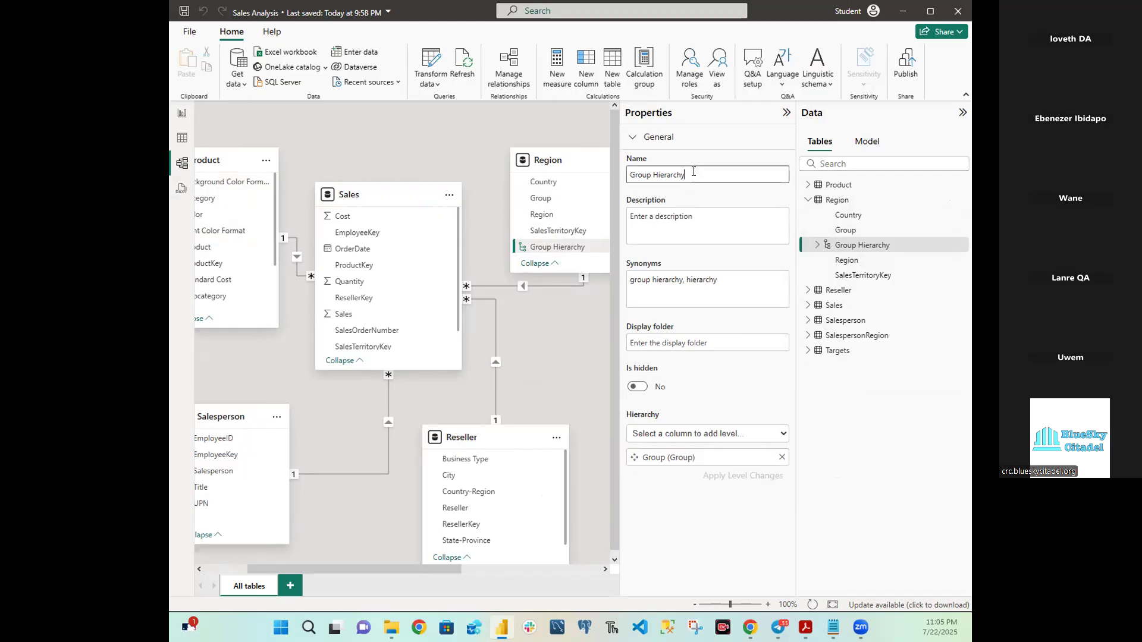
{"action": "key", "text": "BackSpace"}
{"action": "key", "text": "BackSpace"}
{"action": "key", "text": "BackSpace"}
{"action": "key", "text": "BackSpace"}
{"action": "key", "text": "BackSpace"}
{"action": "key", "text": "BackSpace"}
{"action": "key", "text": "BackSpace"}
{"action": "key", "text": "BackSpace"}
{"action": "key", "text": "BackSpace"}
{"action": "key", "text": "BackSpace"}
{"action": "key", "text": "BackSpace"}
{"action": "key", "text": "BackSpace"}
{"action": "key", "text": "BackSpace"}
{"action": "type", "text": "Regions"}
{"action": "key", "text": "Return"}
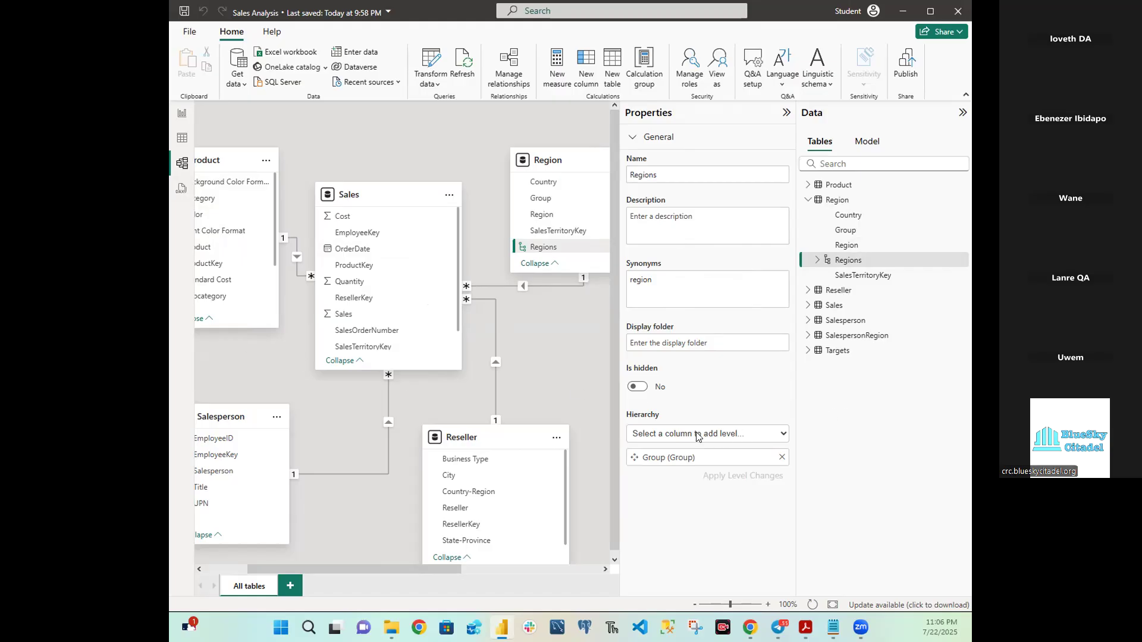
Step: Add Country and Region as levels below Group in the Regions hierarchy, apply the level changes, and check the hierarchy's levels
{"action": "left_click", "coordinate": [738, 437]}
{"action": "left_click", "coordinate": [653, 486]}
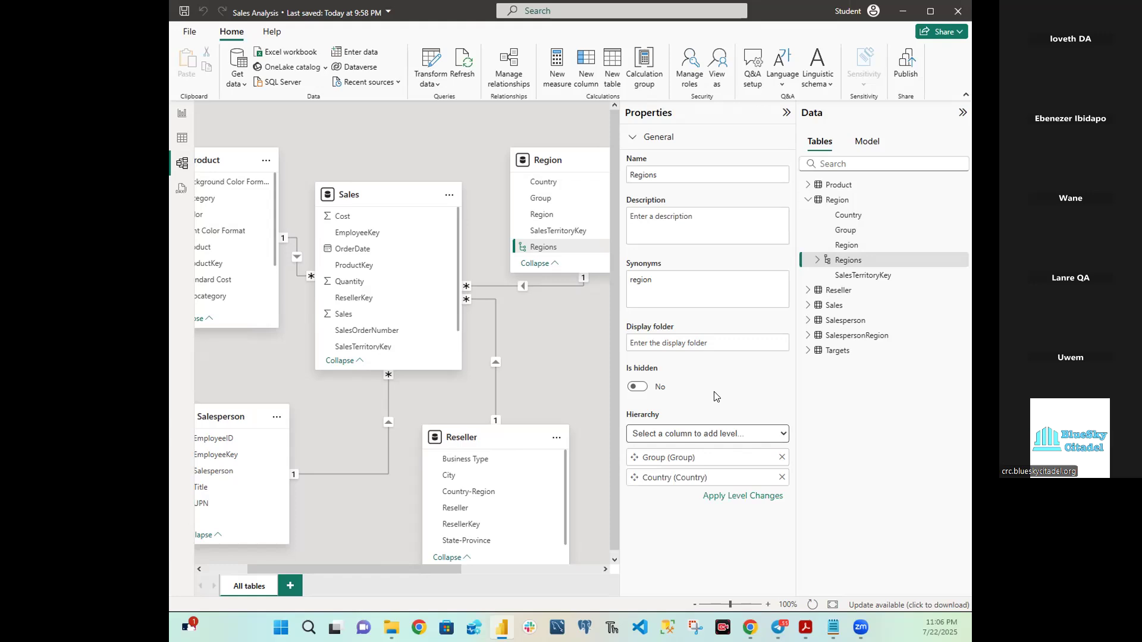
{"action": "left_click", "coordinate": [676, 435]}
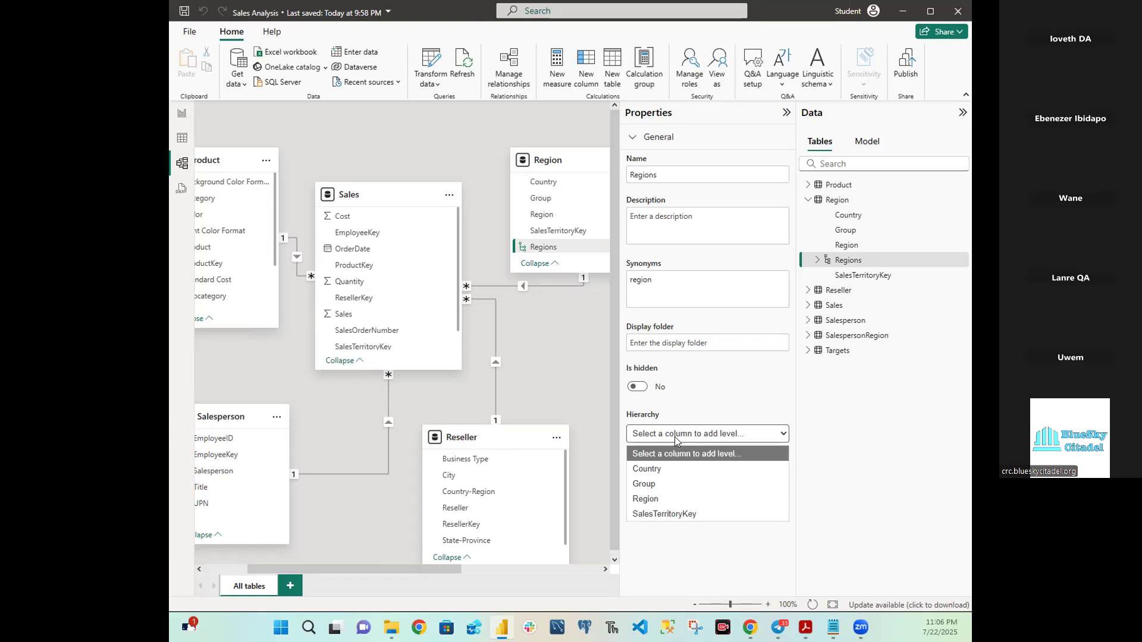
{"action": "left_click", "coordinate": [646, 497]}
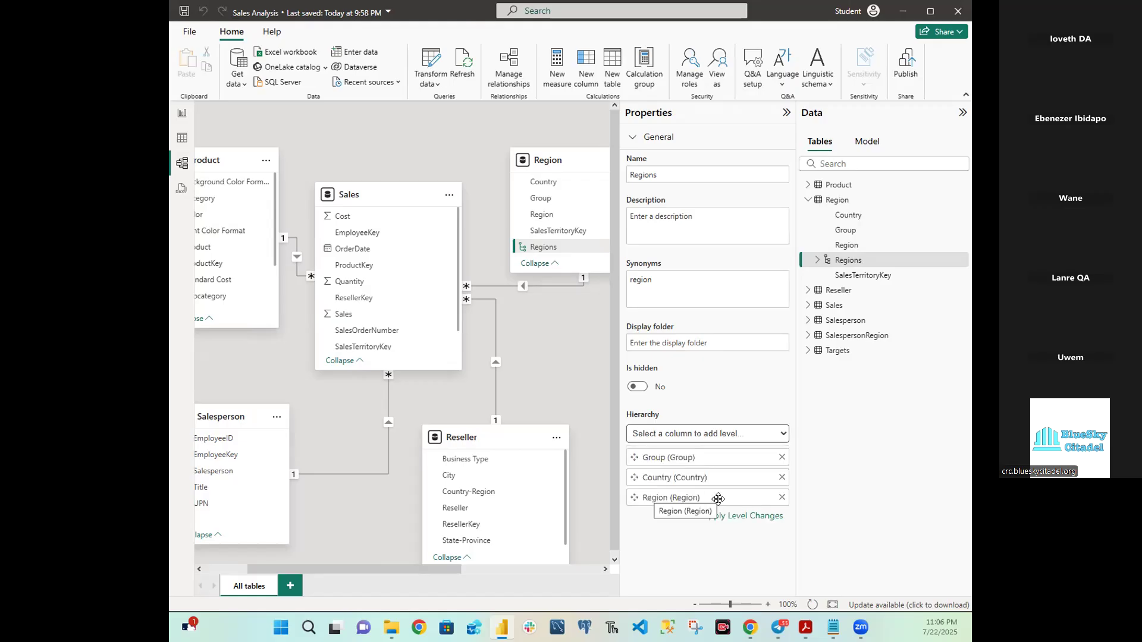
{"action": "left_click", "coordinate": [749, 519]}
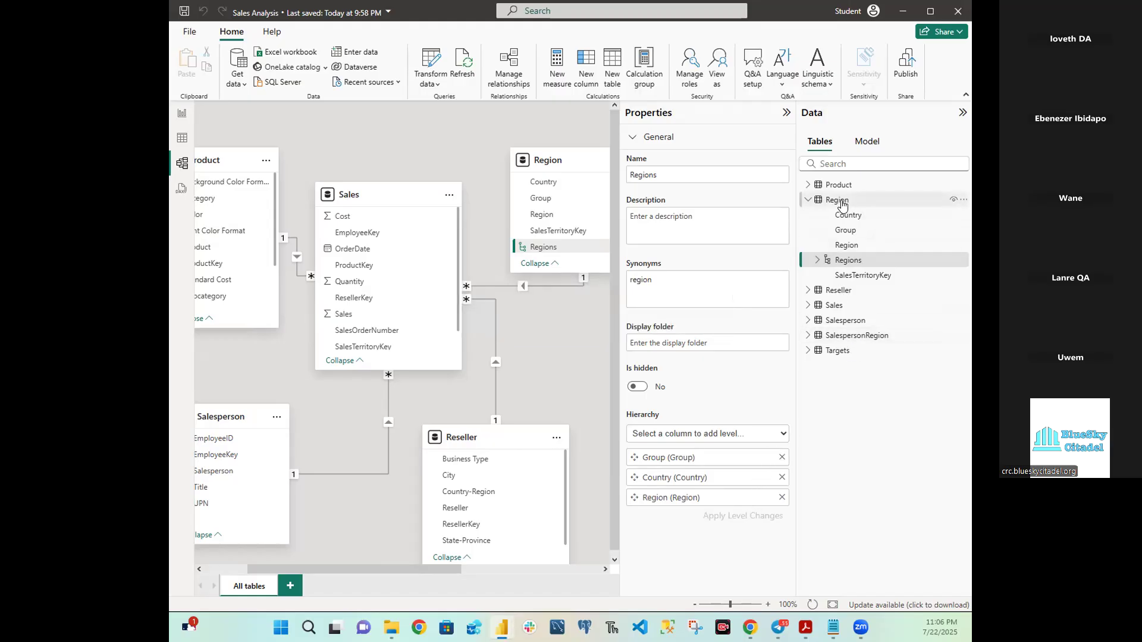
{"action": "left_click", "coordinate": [818, 261]}
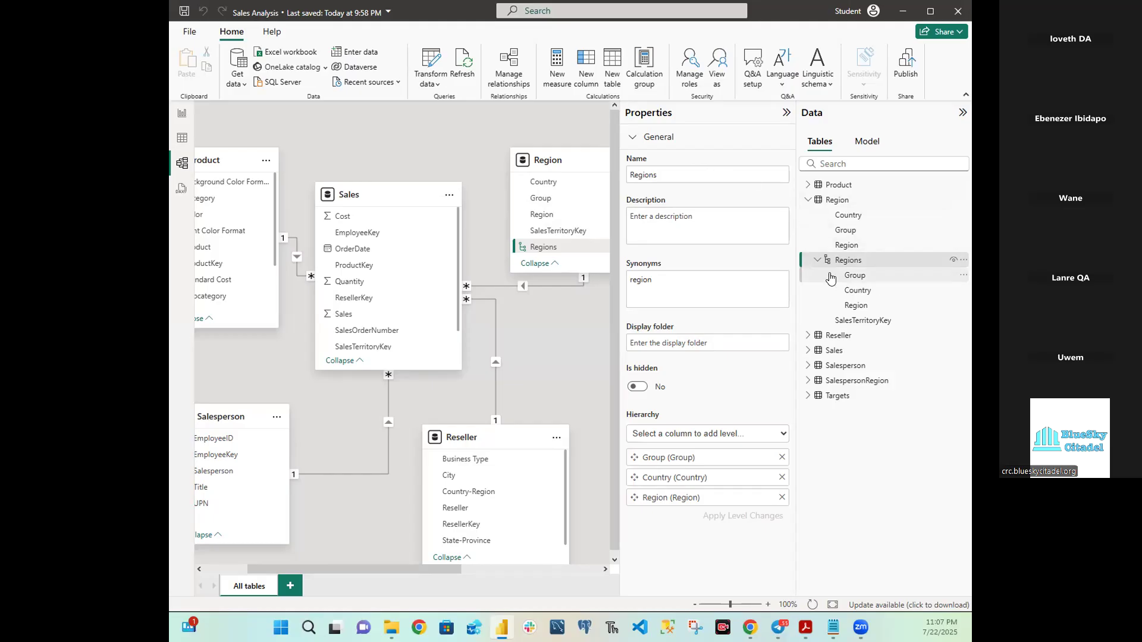
{"action": "left_click", "coordinate": [813, 264]}
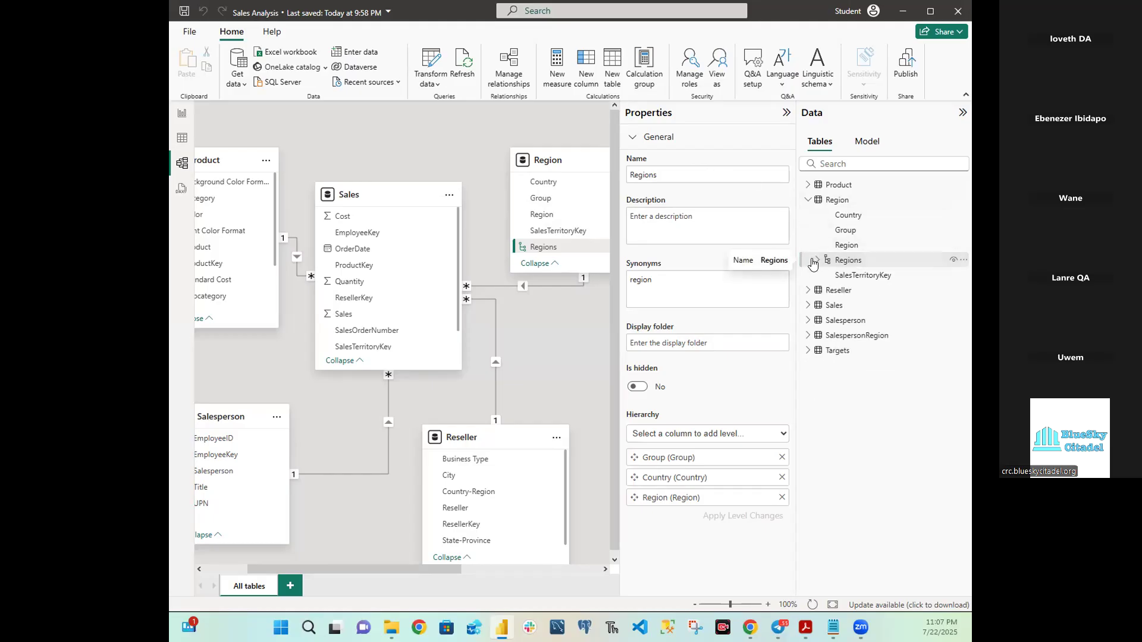
Step: Set the data category of the Region table's Country column to Country/Region, and expand the Reseller table in place of the Region table
{"action": "left_click", "coordinate": [814, 265]}
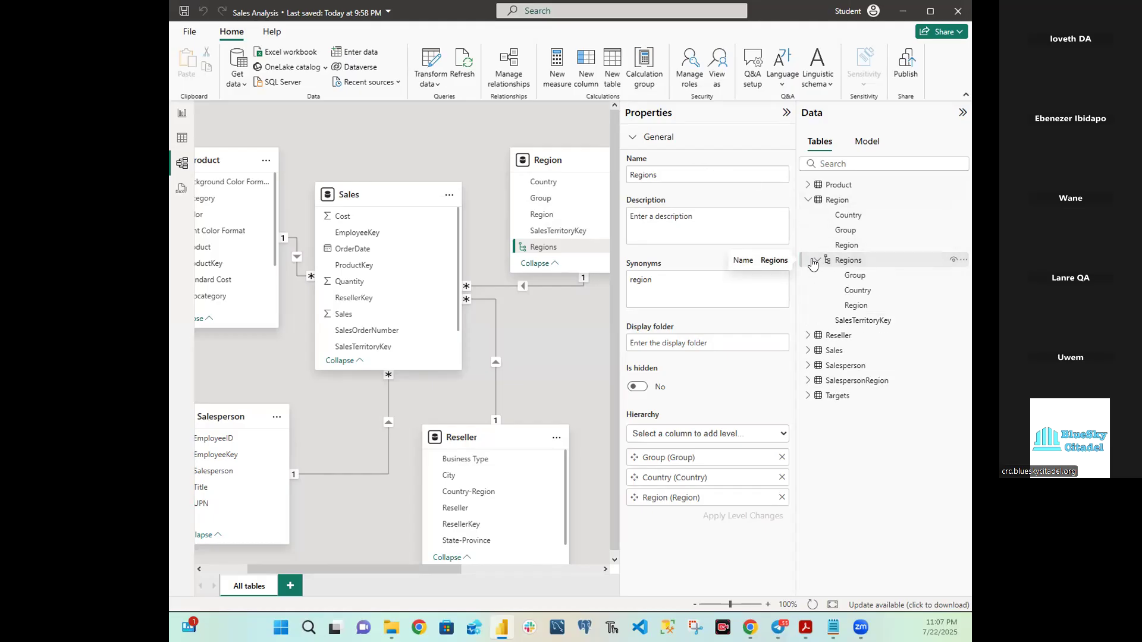
{"action": "left_click", "coordinate": [814, 263]}
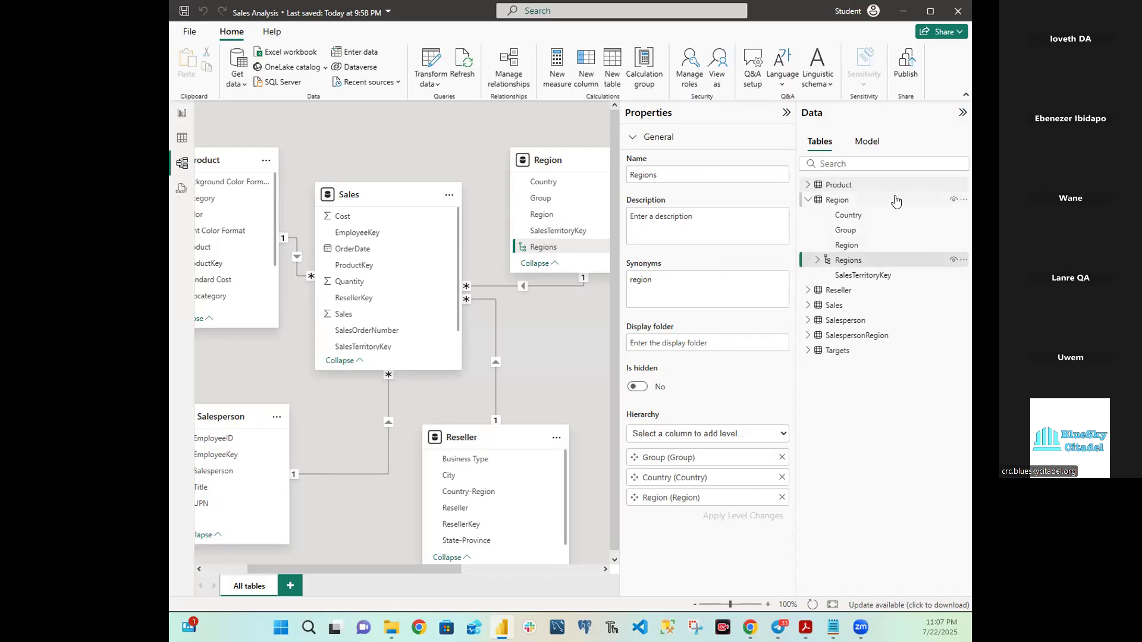
{"action": "left_click", "coordinate": [849, 216]}
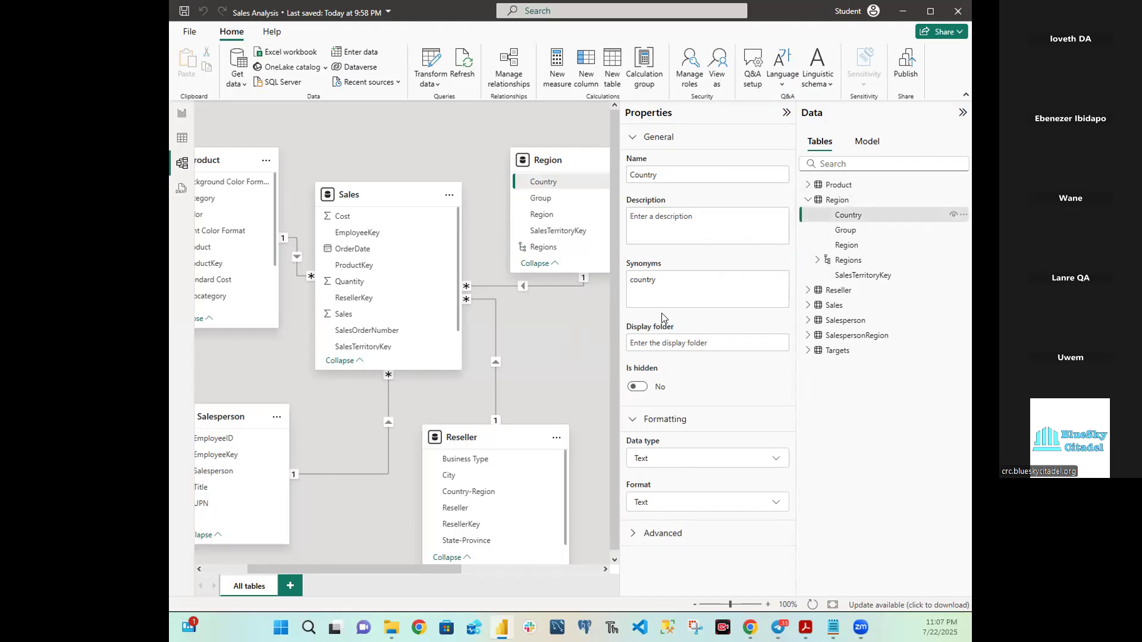
{"action": "left_click", "coordinate": [632, 138]}
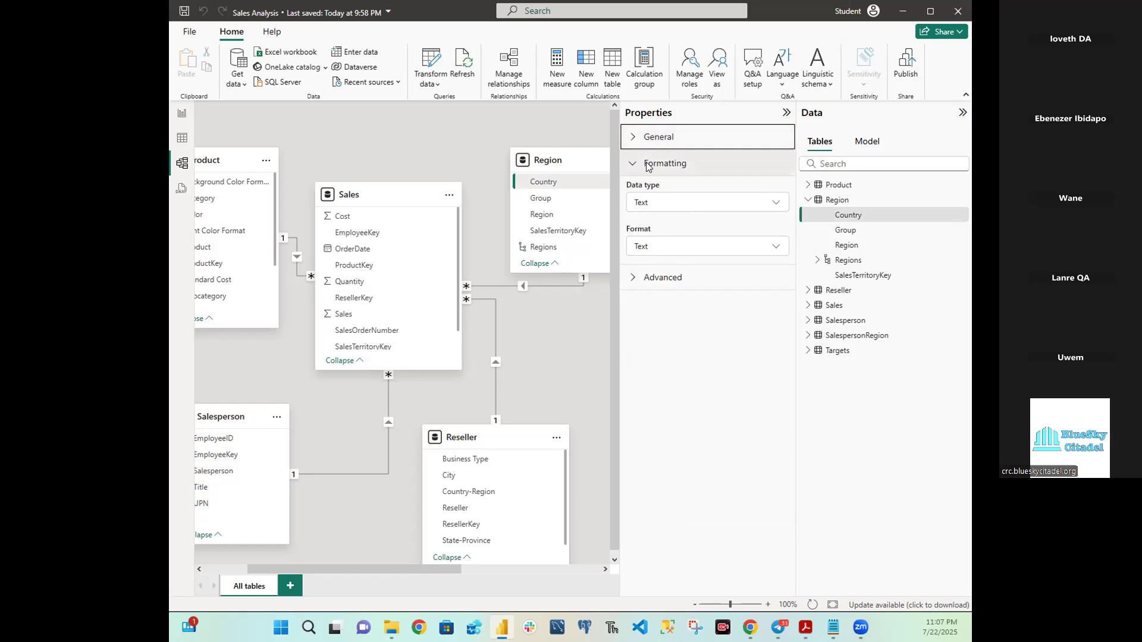
{"action": "left_click", "coordinate": [628, 168]}
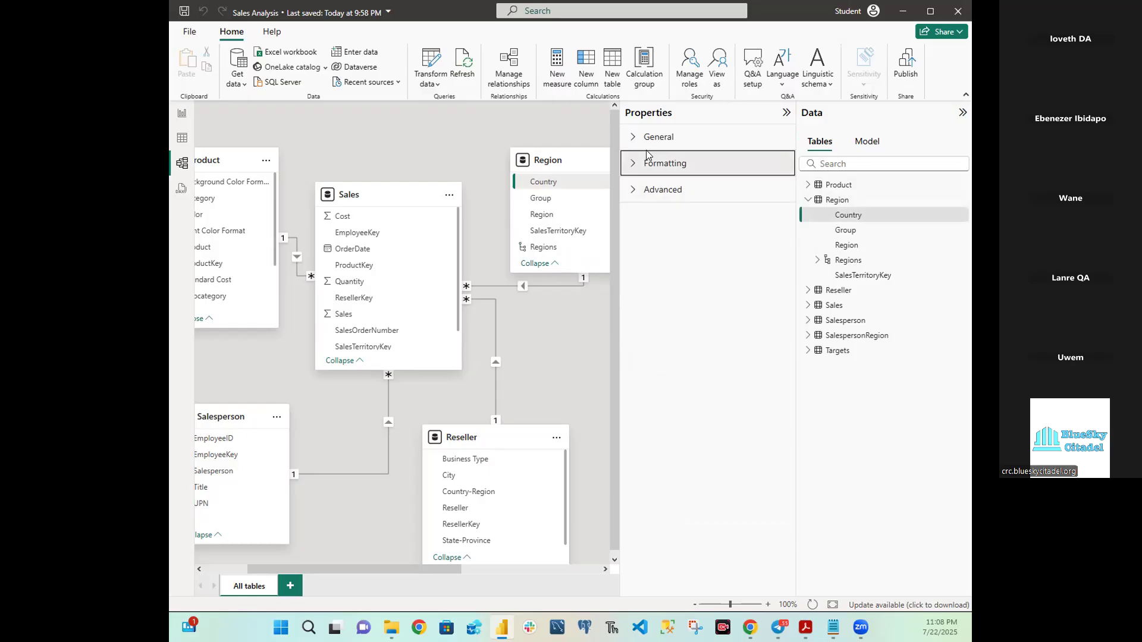
{"action": "left_click", "coordinate": [635, 191]}
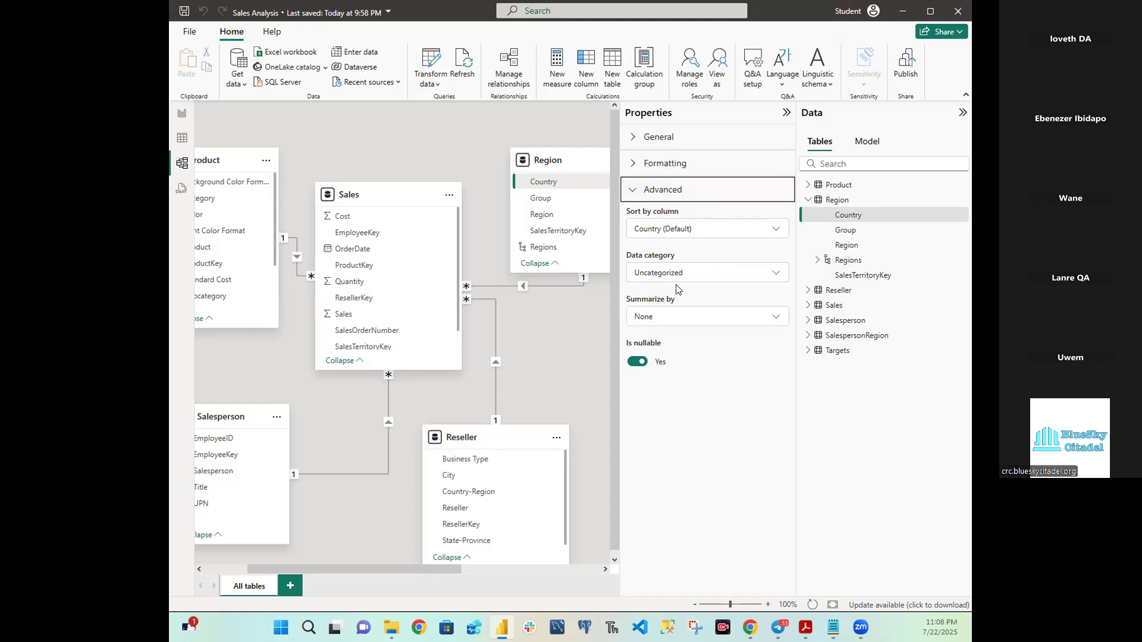
{"action": "left_click", "coordinate": [722, 279]}
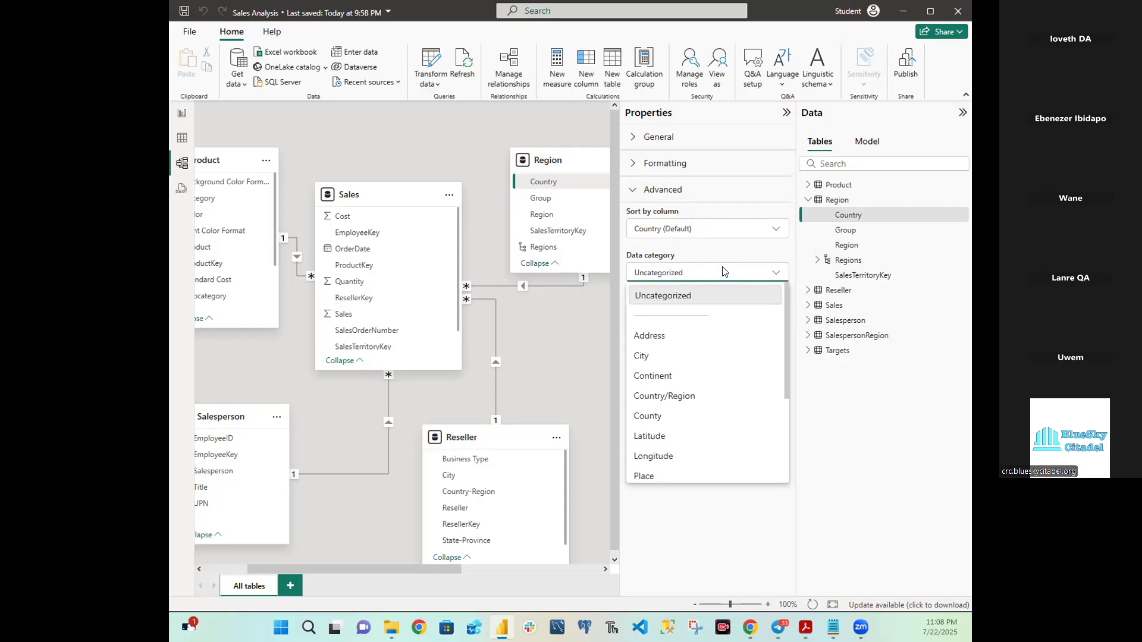
{"action": "left_click", "coordinate": [667, 397]}
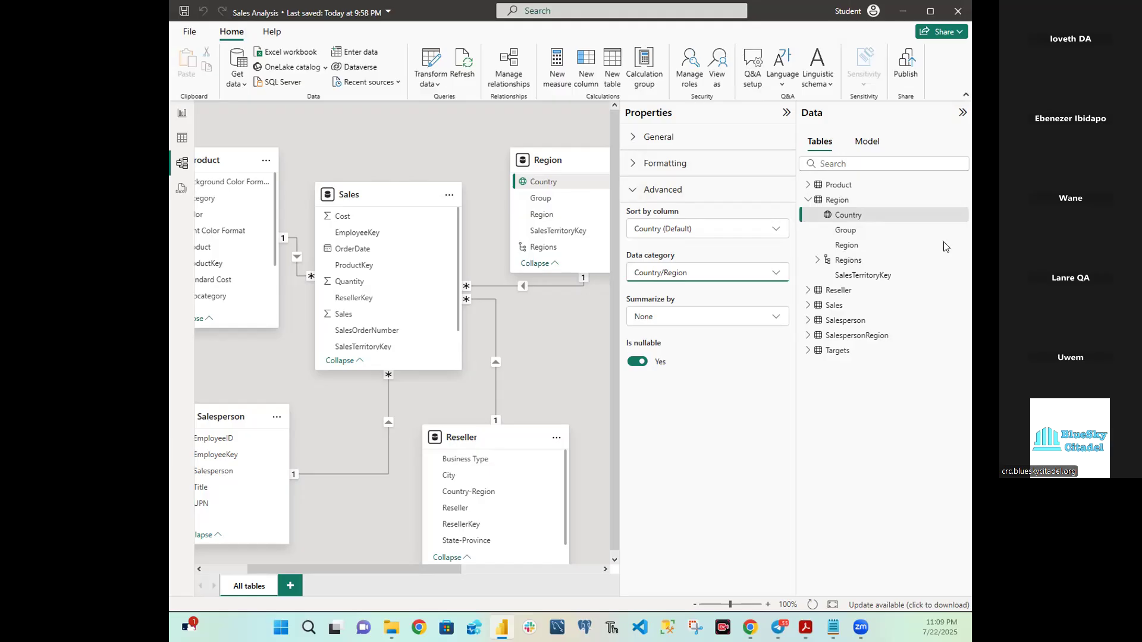
{"action": "left_click", "coordinate": [808, 201]}
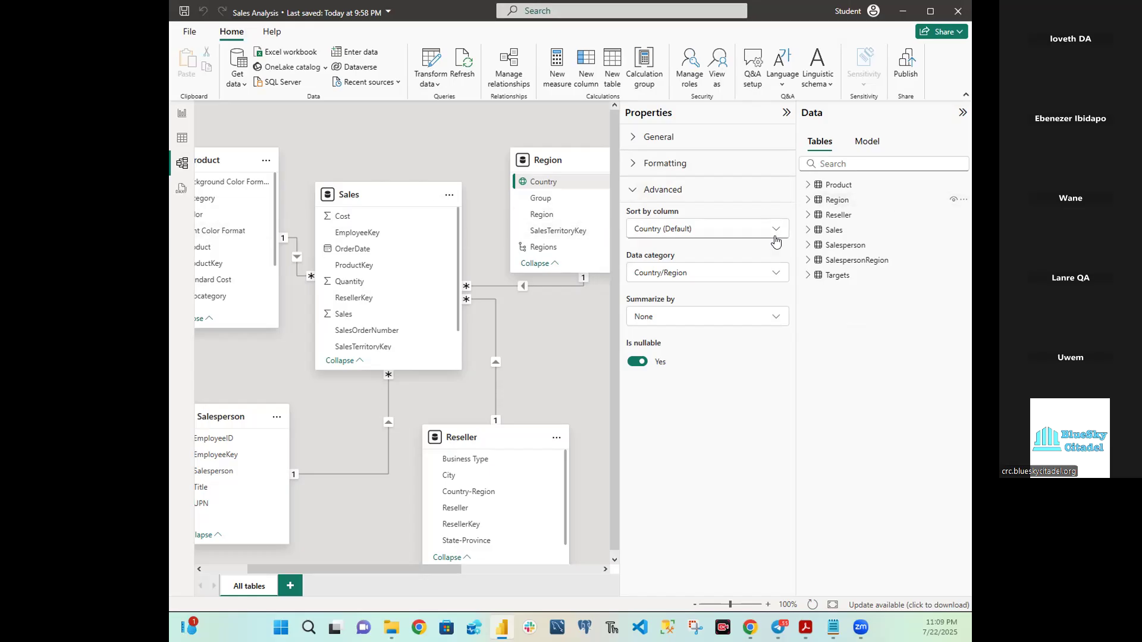
{"action": "left_click", "coordinate": [808, 215]}
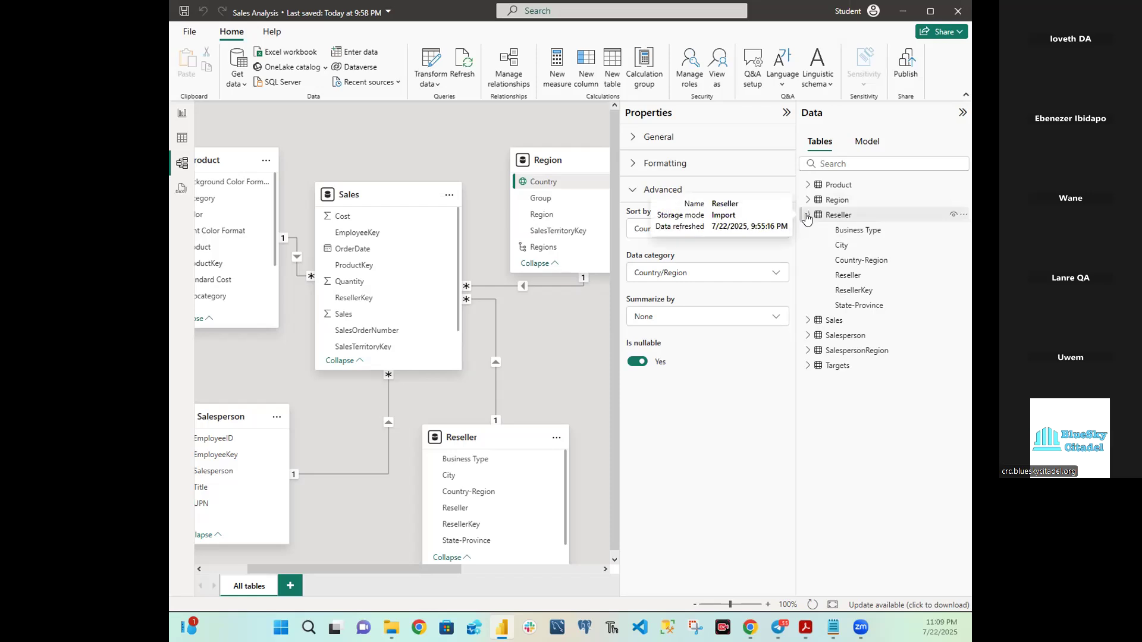
{"action": "right_click", "coordinate": [840, 216]}
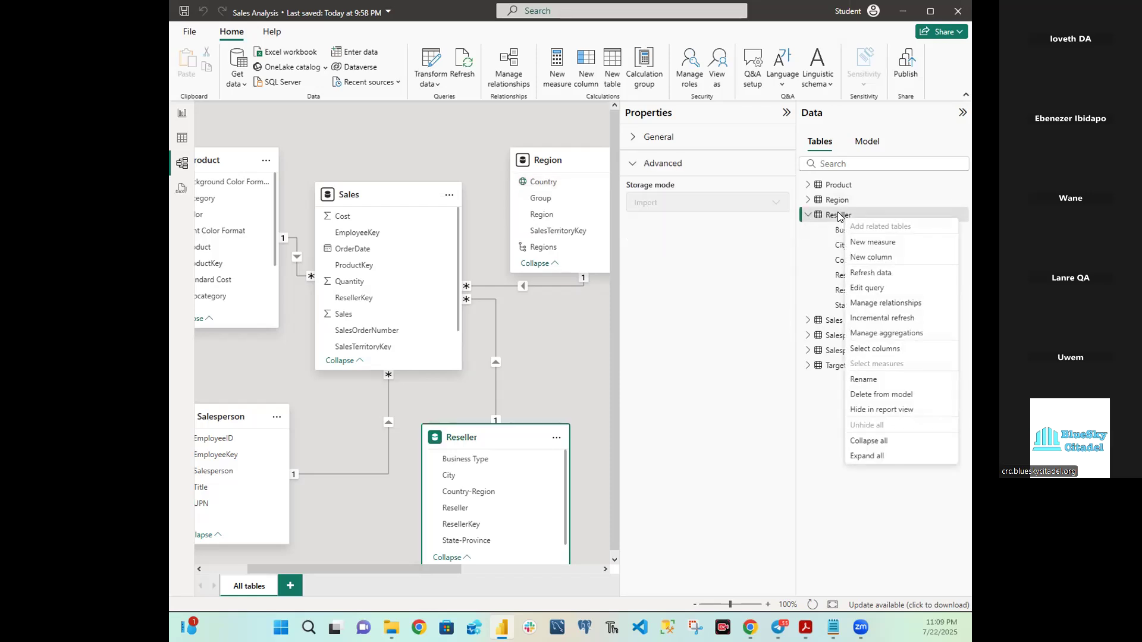
{"action": "left_click", "coordinate": [873, 242]}
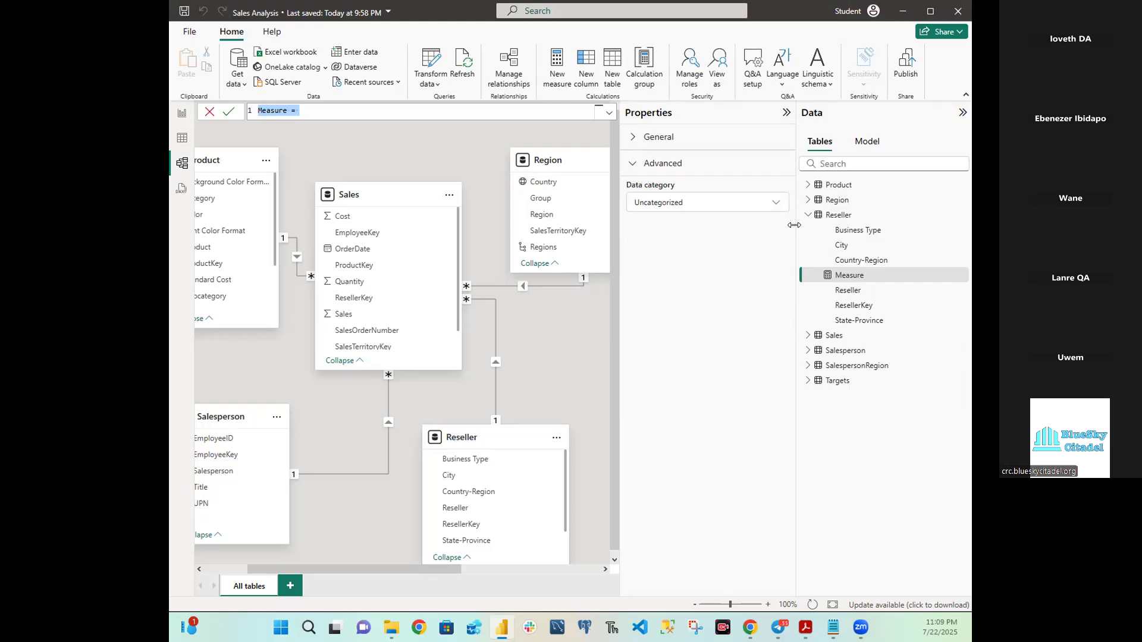
{"action": "left_click", "coordinate": [815, 277]}
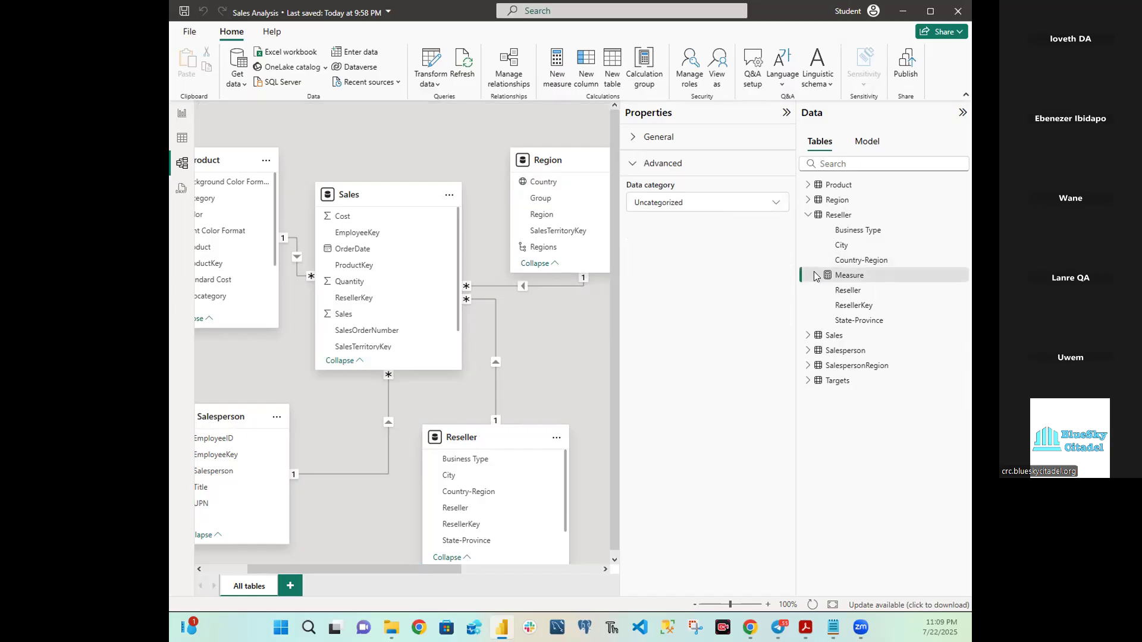
{"action": "key", "text": "Delete"}
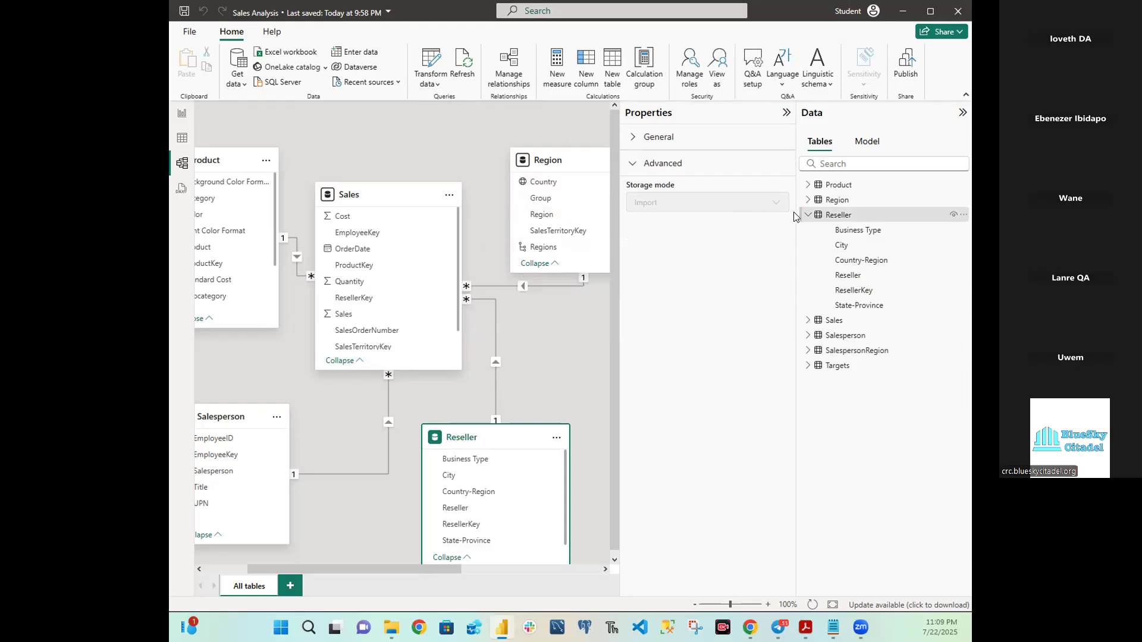
{"action": "right_click", "coordinate": [830, 219]}
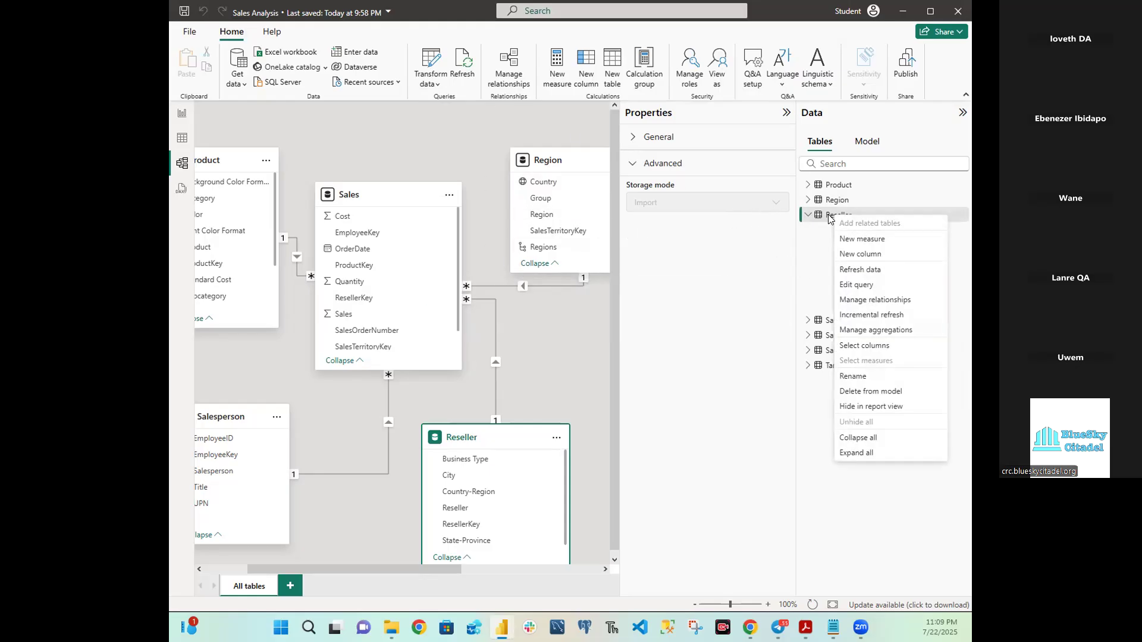
{"action": "left_click", "coordinate": [867, 241]}
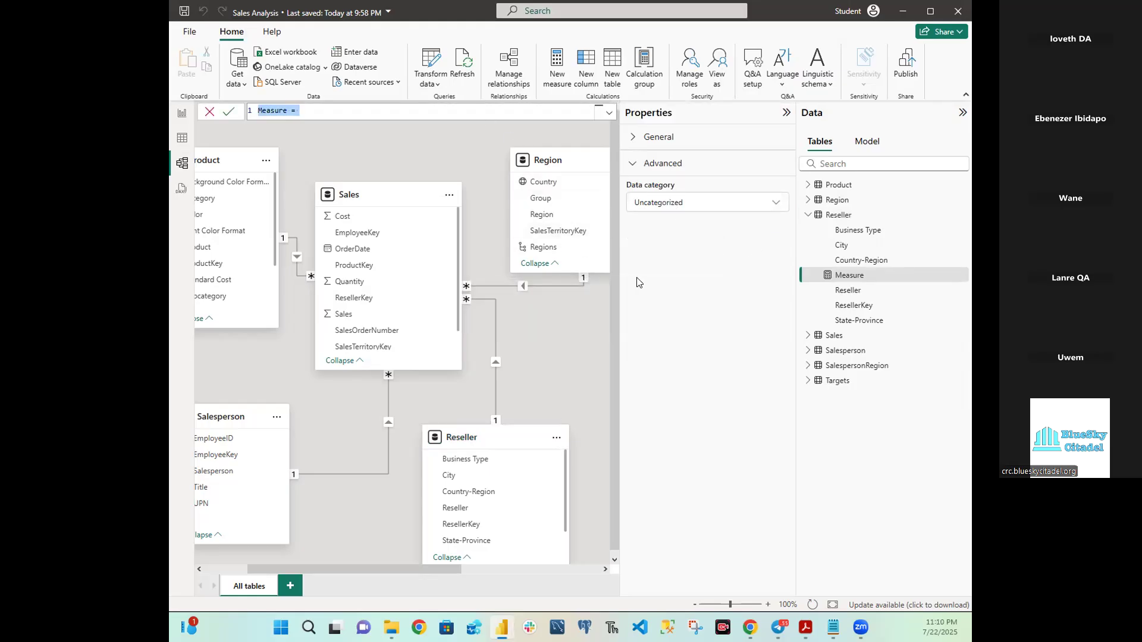
{"action": "key", "text": "Escape"}
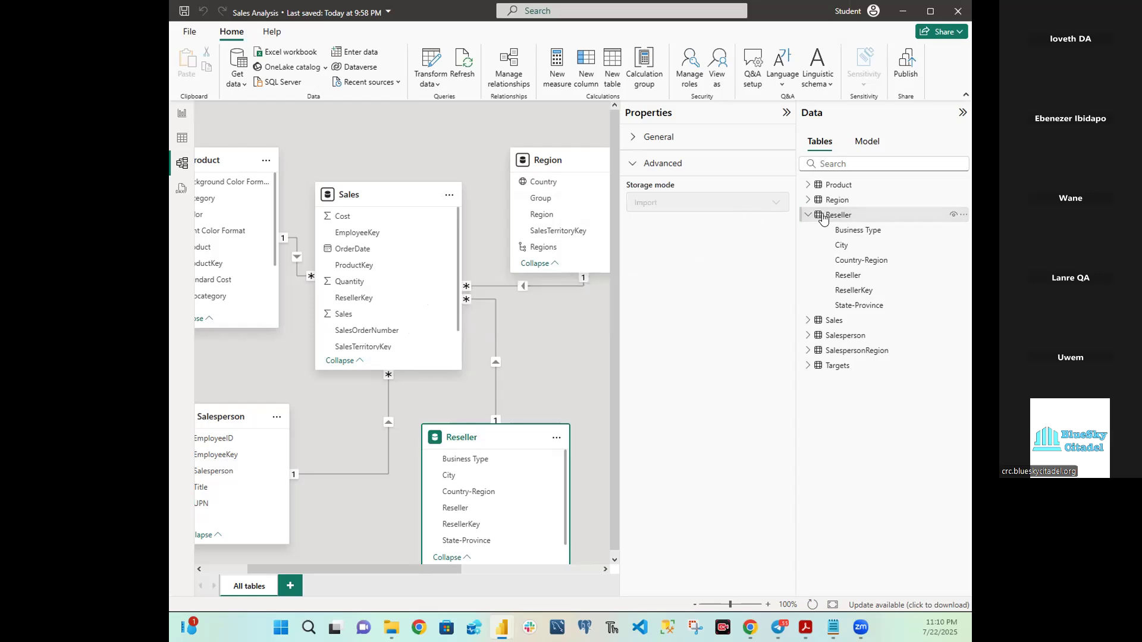
{"action": "right_click", "coordinate": [833, 217]}
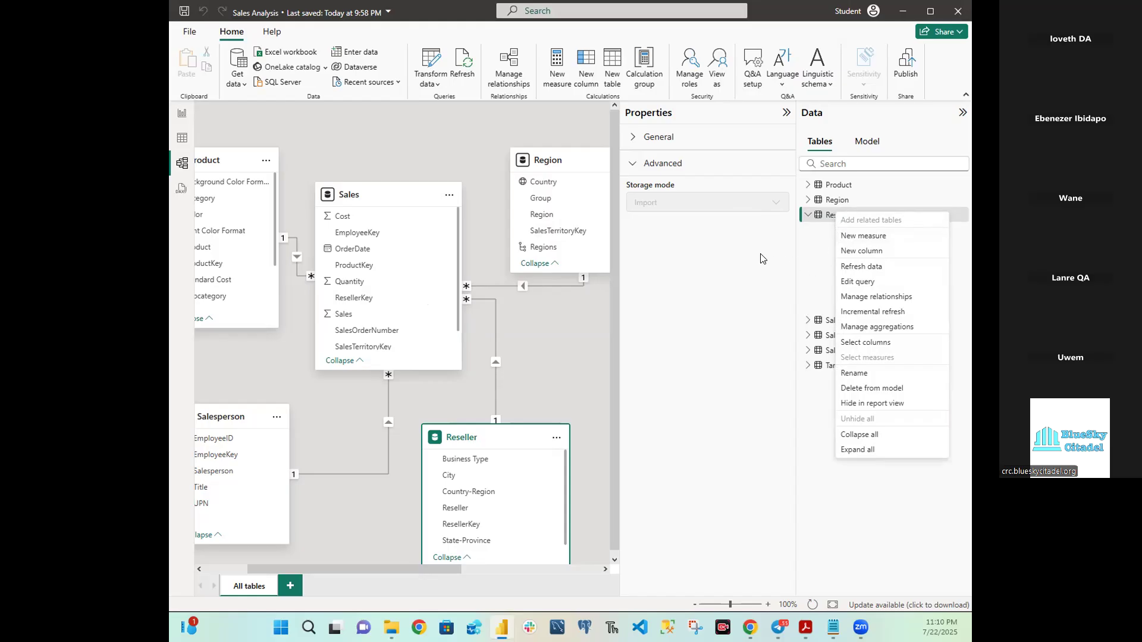
{"action": "left_click", "coordinate": [823, 257]}
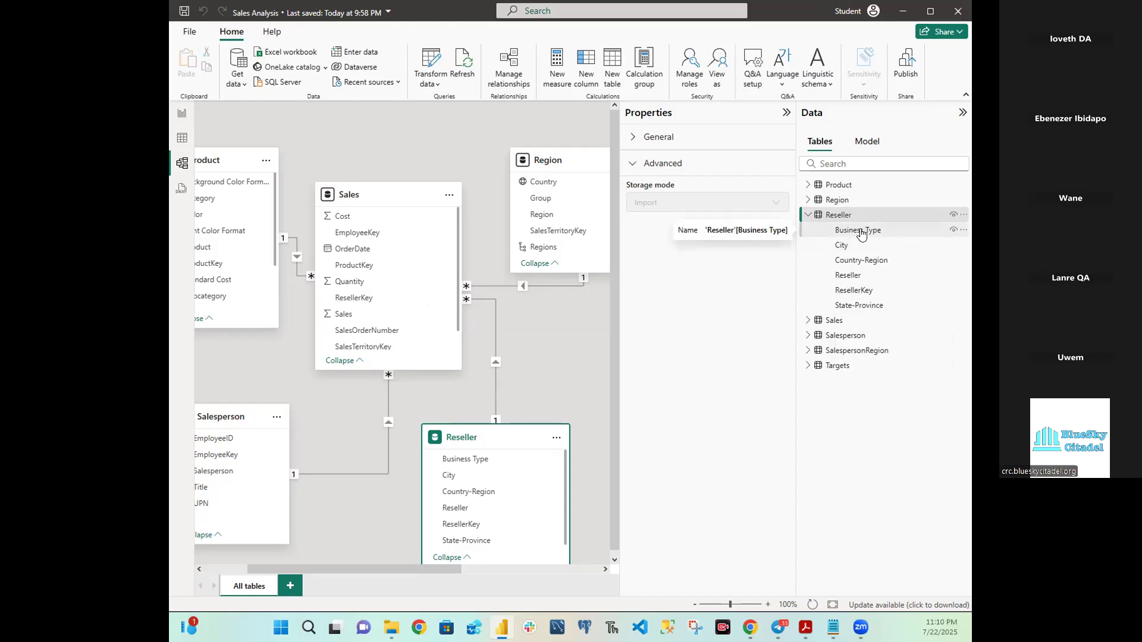
Step: Create a hierarchy from the Business Type column of the Reseller table and name it Resellers
{"action": "right_click", "coordinate": [861, 229]}
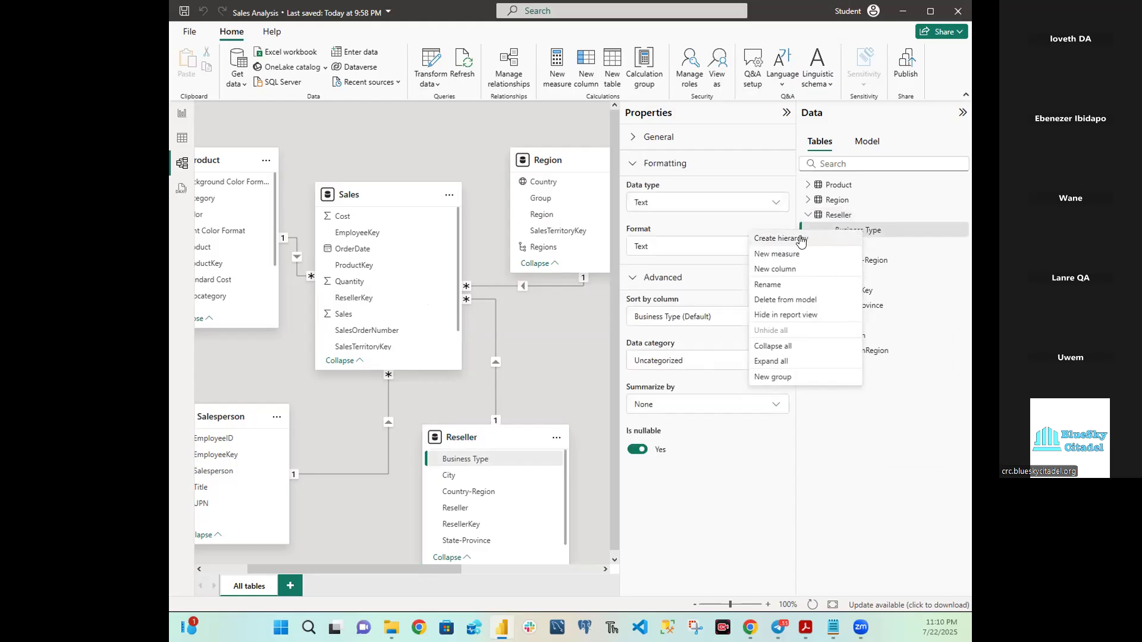
{"action": "key", "text": "Escape"}
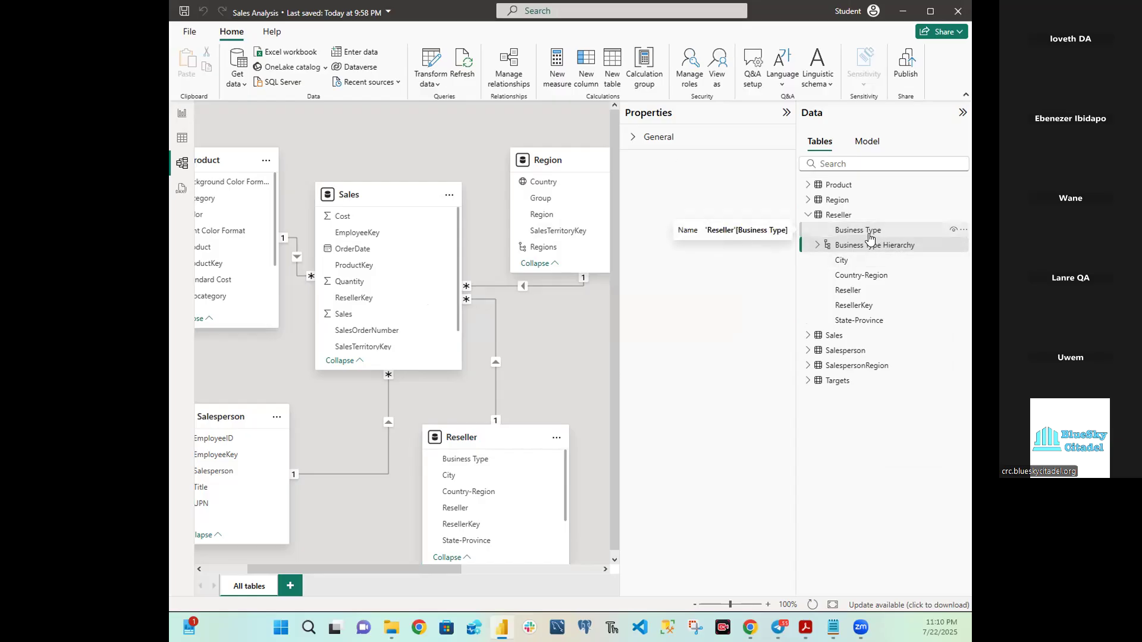
{"action": "left_click", "coordinate": [634, 138]}
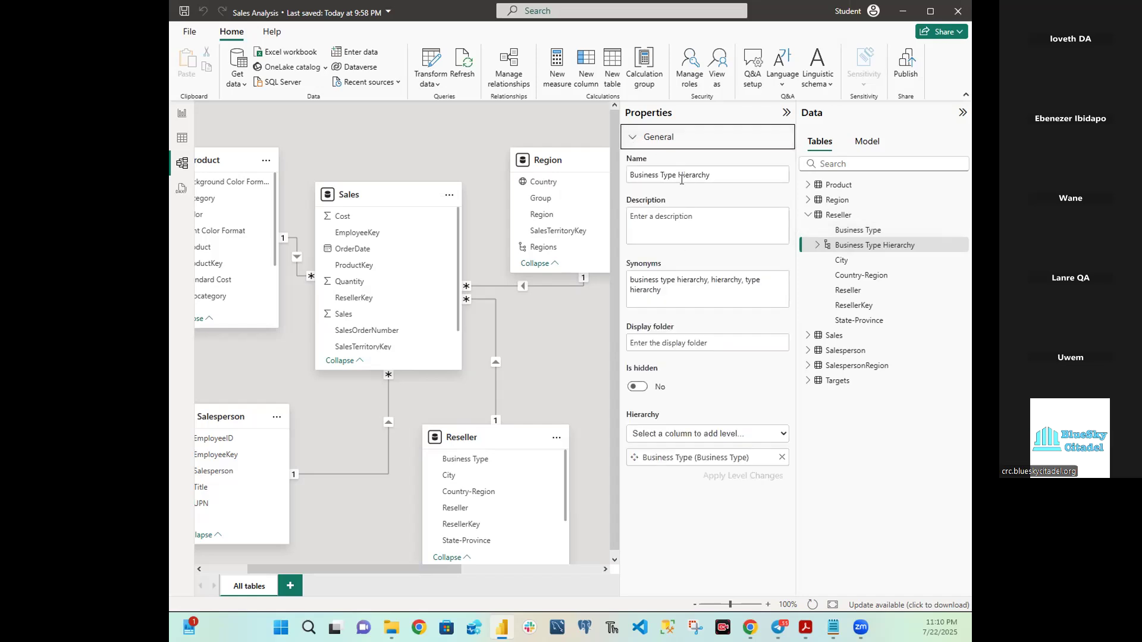
{"action": "left_click", "coordinate": [667, 167]}
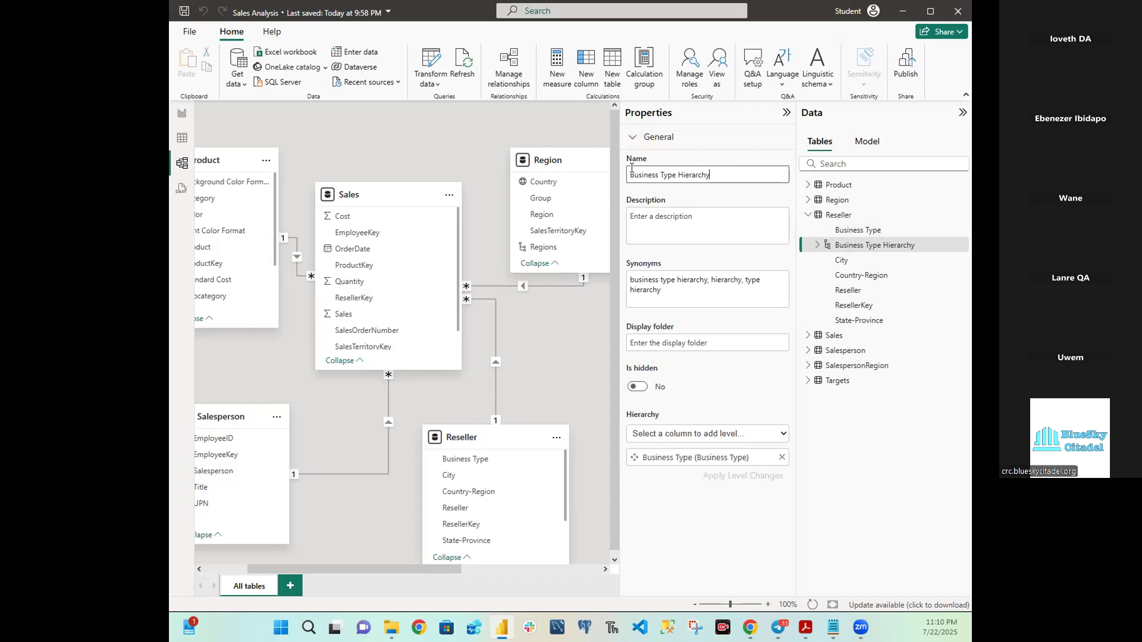
{"action": "left_click_drag", "start_coordinate": [741, 174], "coordinate": [522, 170]}
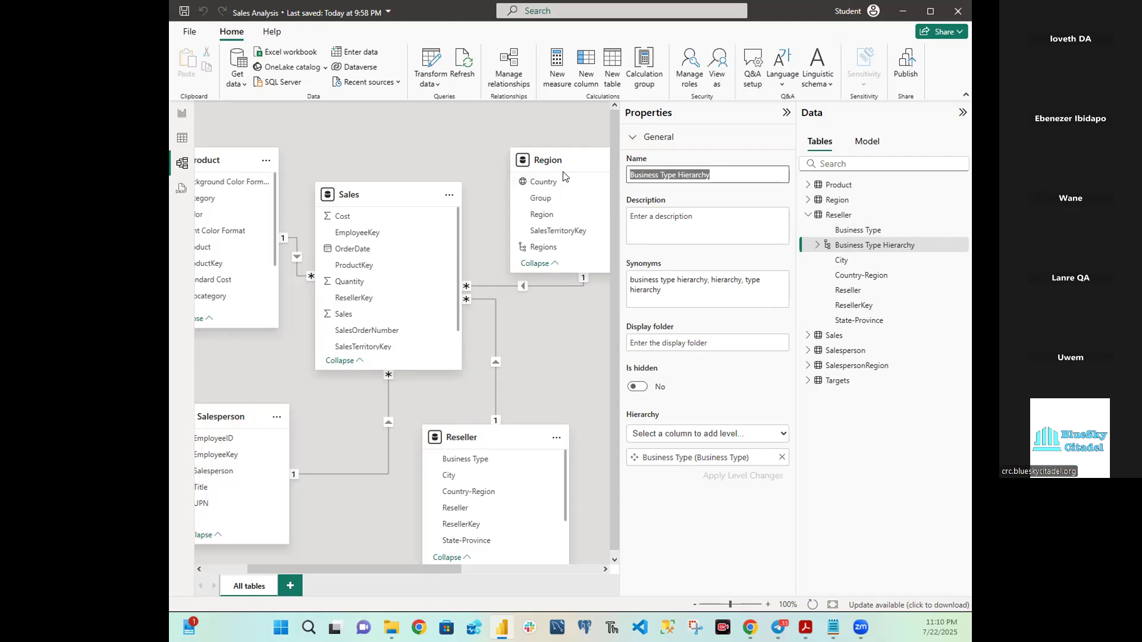
{"action": "type", "text": "Rr"}
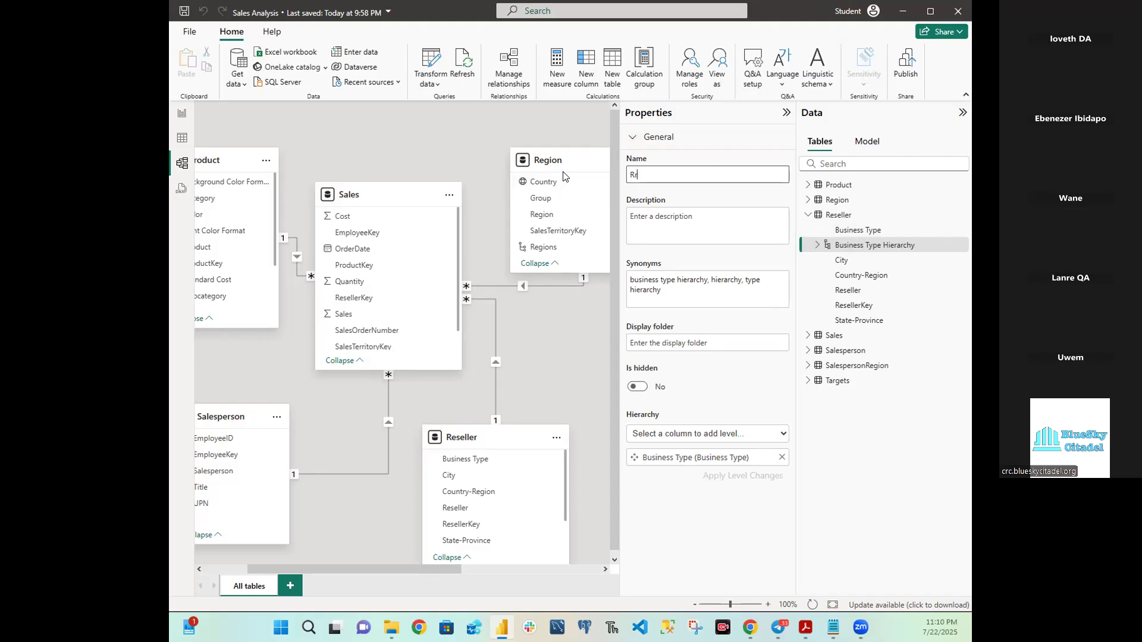
{"action": "type", "text": "esellers"}
{"action": "key", "text": "Return"}
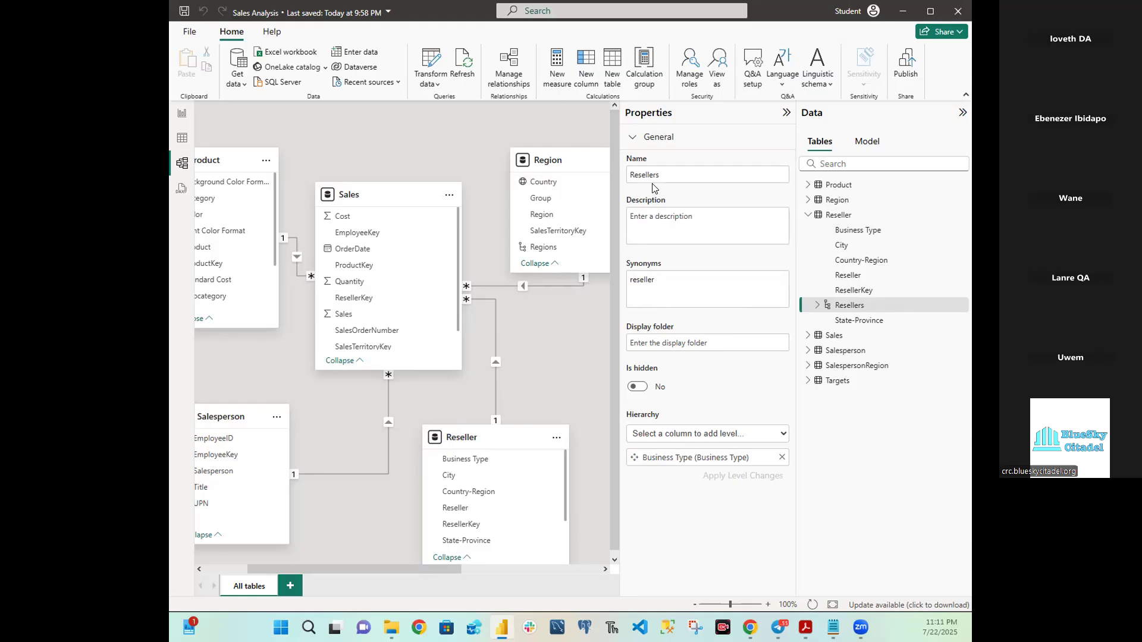
Step: Add the Reseller column as a level below Business Type in the Resellers hierarchy and apply the level changes
{"action": "left_click", "coordinate": [676, 437]}
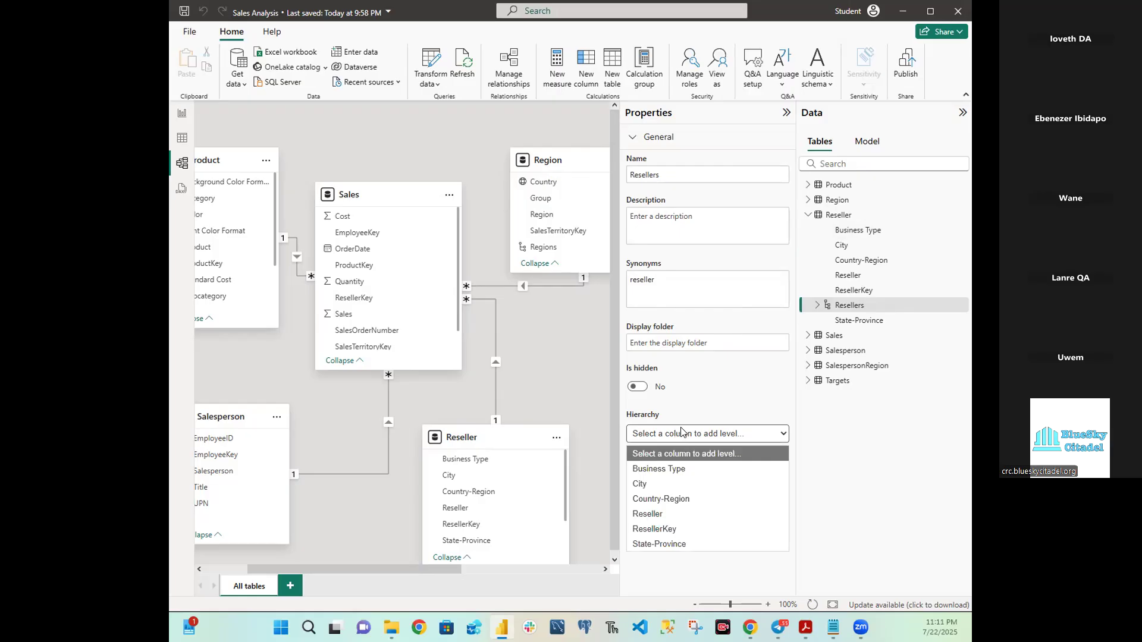
{"action": "left_click", "coordinate": [655, 515]}
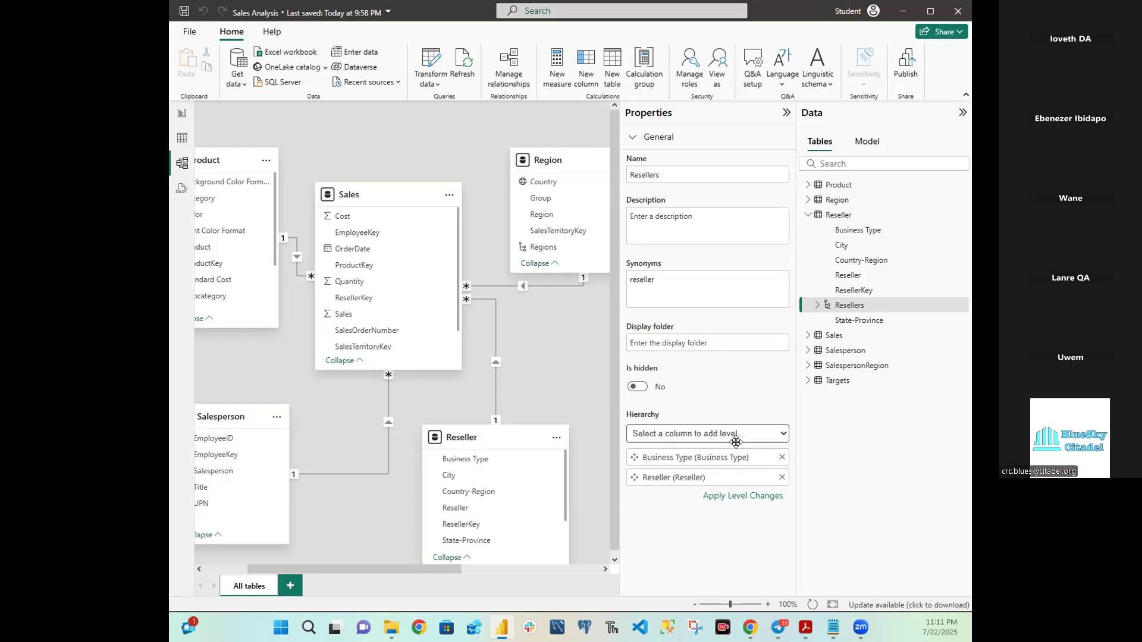
{"action": "left_click", "coordinate": [737, 497]}
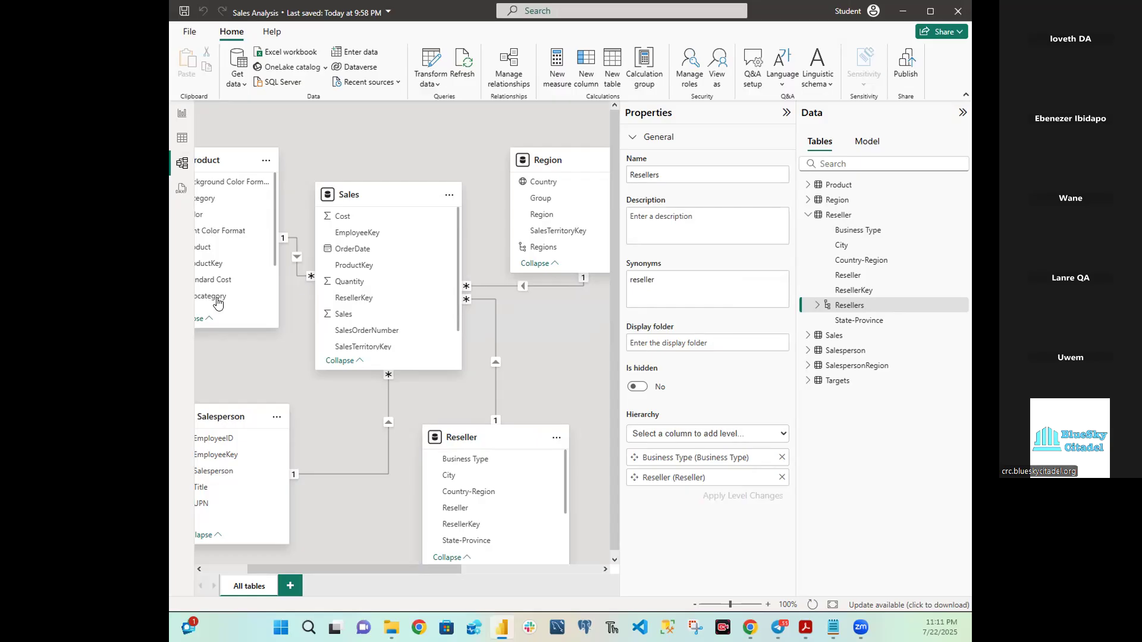
Step: Create a second hierarchy in the Reseller table from the Country-Region column and name it Geography
{"action": "right_click", "coordinate": [871, 263]}
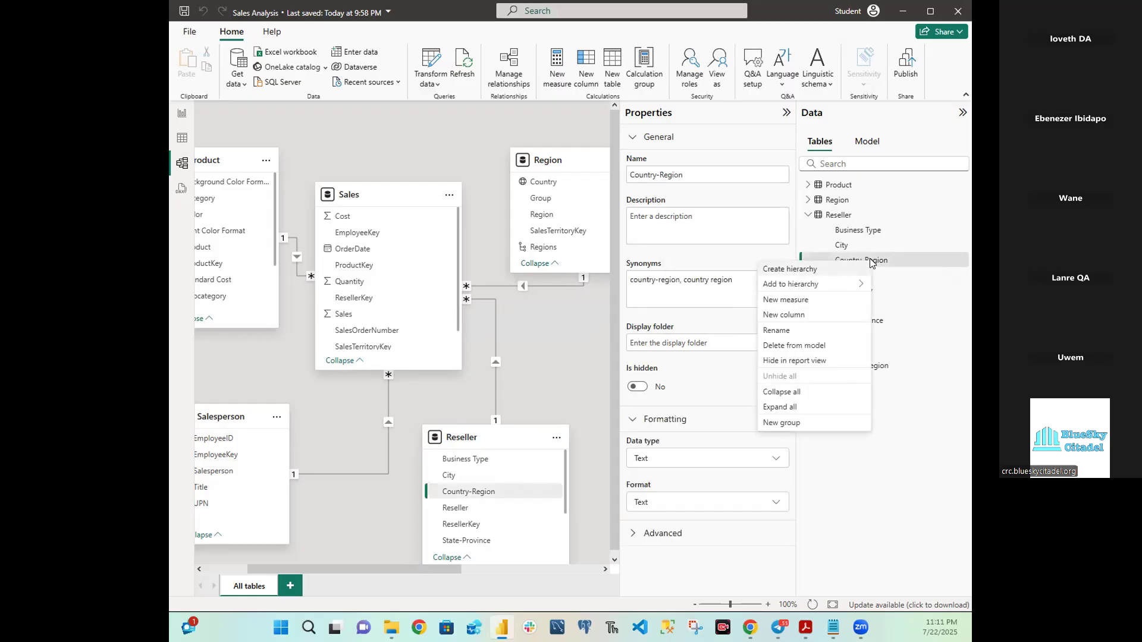
{"action": "key", "text": "Escape"}
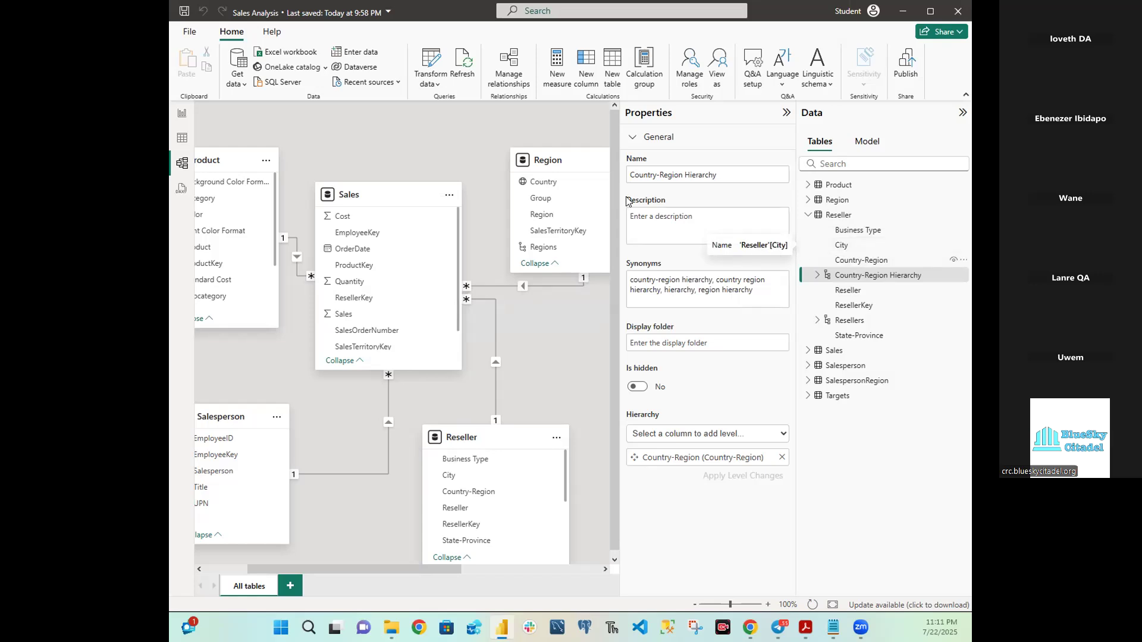
{"action": "left_click", "coordinate": [724, 178]}
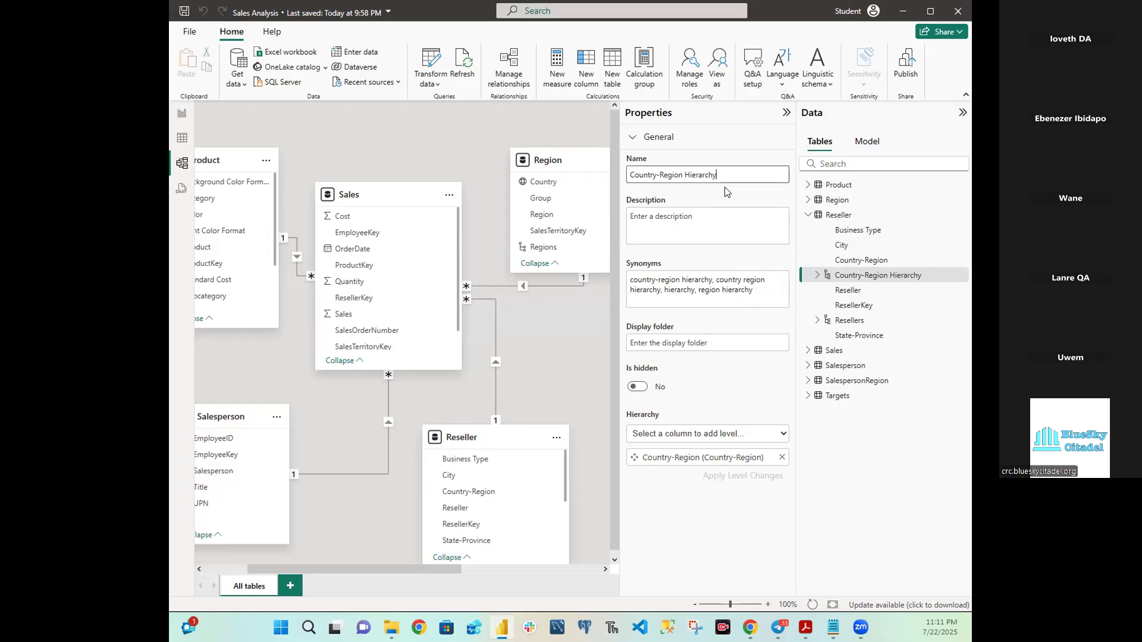
{"action": "key", "text": "BackSpace"}
{"action": "key", "text": "BackSpace"}
{"action": "key", "text": "BackSpace"}
{"action": "key", "text": "BackSpace"}
{"action": "key", "text": "BackSpace"}
{"action": "key", "text": "BackSpace"}
{"action": "key", "text": "BackSpace"}
{"action": "key", "text": "BackSpace"}
{"action": "key", "text": "BackSpace"}
{"action": "key", "text": "BackSpace"}
{"action": "key", "text": "BackSpace"}
{"action": "key", "text": "BackSpace"}
{"action": "key", "text": "BackSpace"}
{"action": "key", "text": "BackSpace"}
{"action": "key", "text": "BackSpace"}
{"action": "key", "text": "BackSpace"}
{"action": "key", "text": "BackSpace"}
{"action": "key", "text": "BackSpace"}
{"action": "key", "text": "BackSpace"}
{"action": "key", "text": "BackSpace"}
{"action": "key", "text": "BackSpace"}
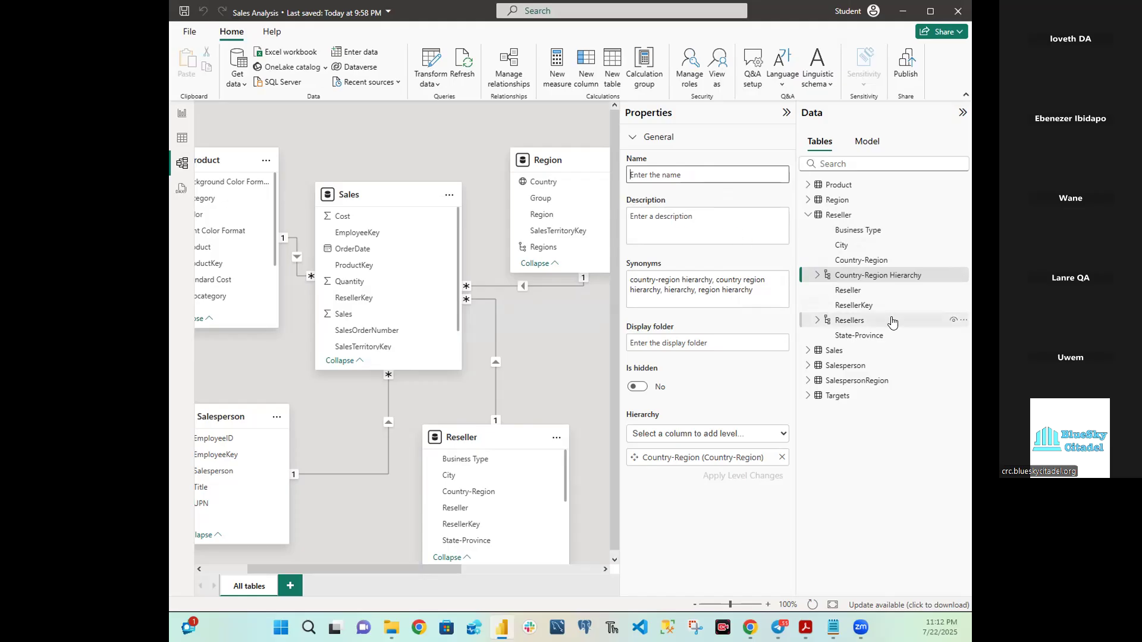
{"action": "type", "text": "C"}
{"action": "type", "text": "eograp"}
{"action": "type", "text": "hy"}
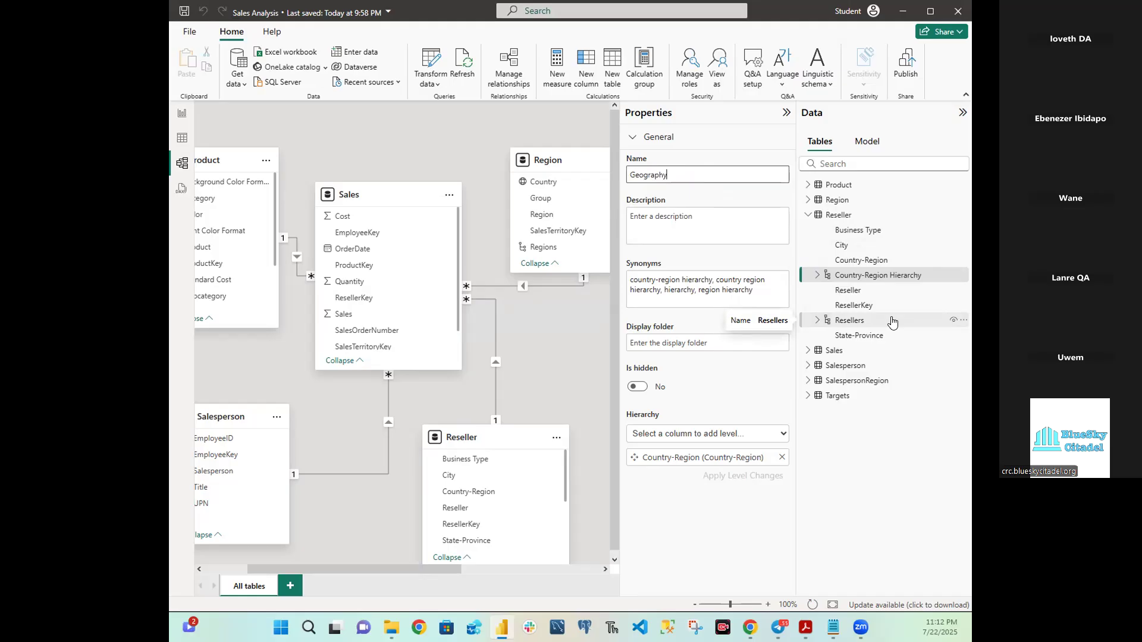
{"action": "key", "text": "Return"}
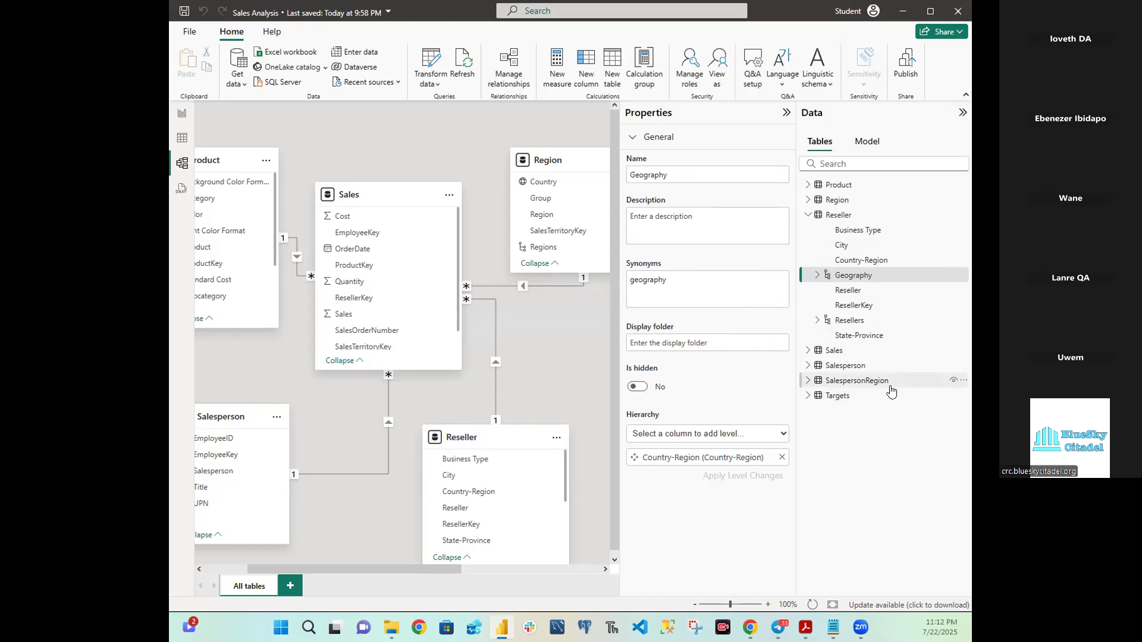
Step: Add State-Province, City and ResellerKey as levels below Country-Region in the Geography hierarchy and apply the level changes
{"action": "left_click", "coordinate": [687, 434]}
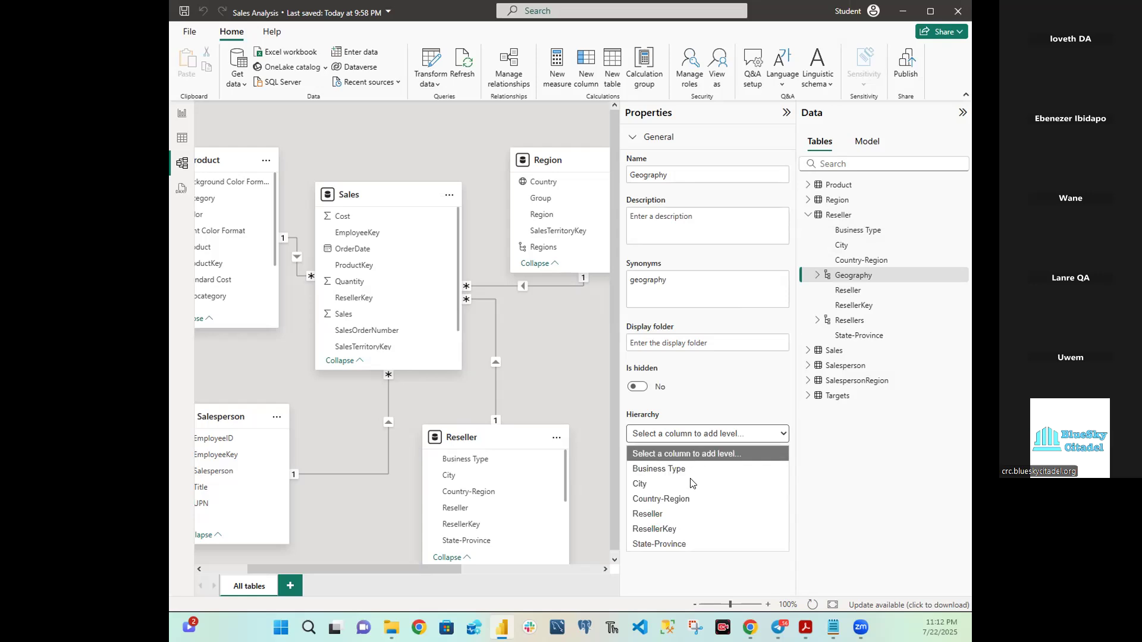
{"action": "left_click", "coordinate": [671, 545]}
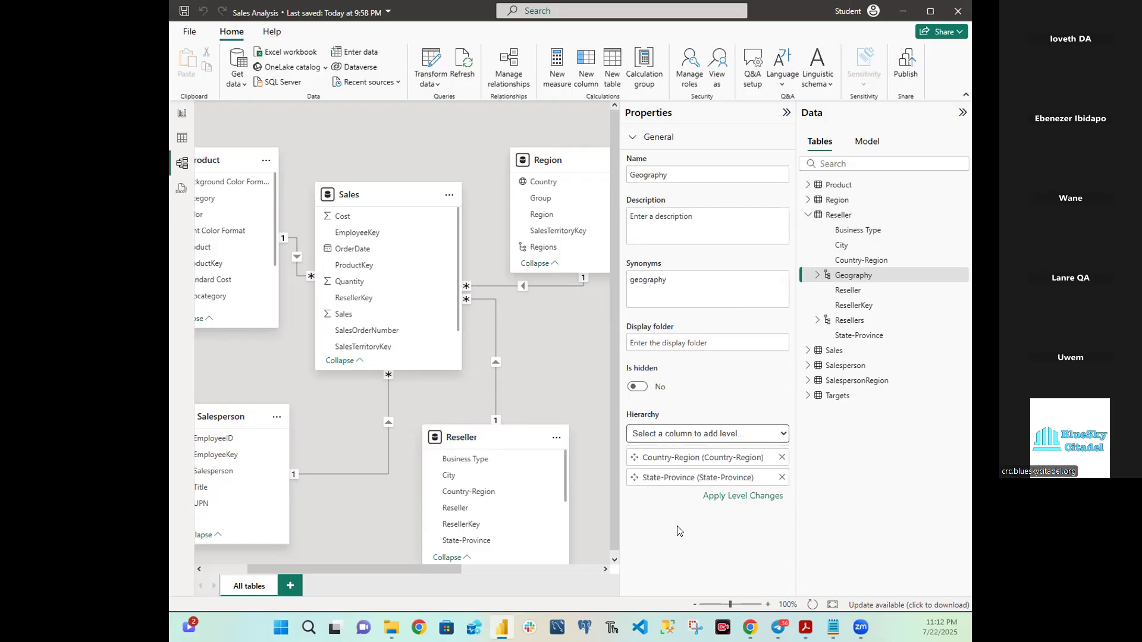
{"action": "left_click", "coordinate": [688, 435]}
{"action": "left_click", "coordinate": [654, 484]}
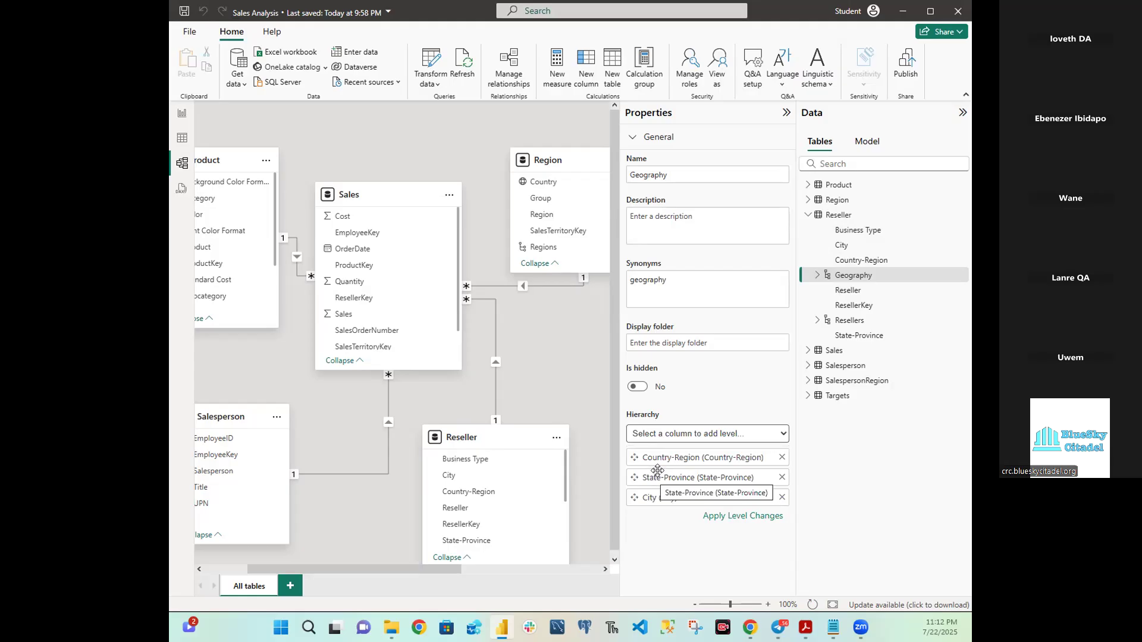
{"action": "left_click", "coordinate": [710, 435]}
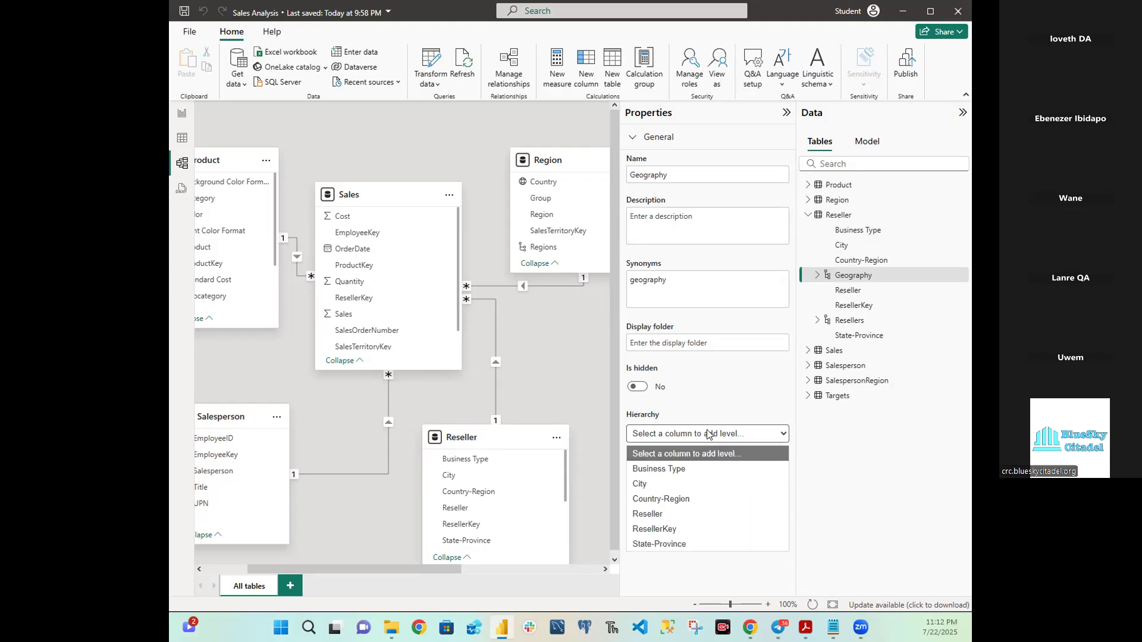
{"action": "left_click", "coordinate": [650, 527]}
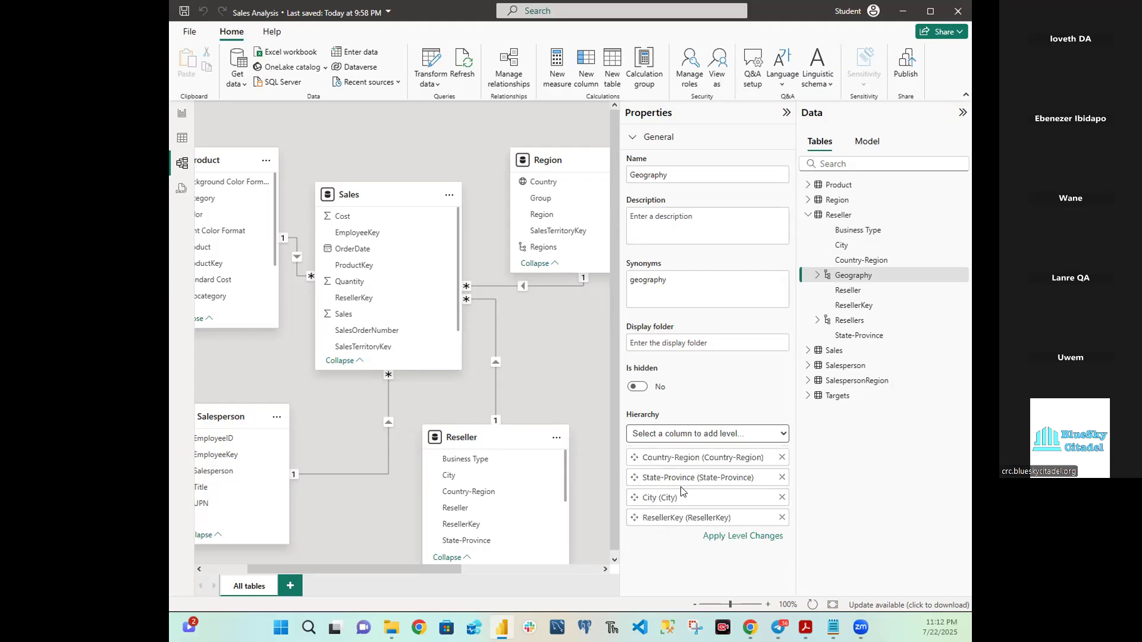
{"action": "left_click", "coordinate": [741, 539]}
{"action": "left_click", "coordinate": [741, 538]}
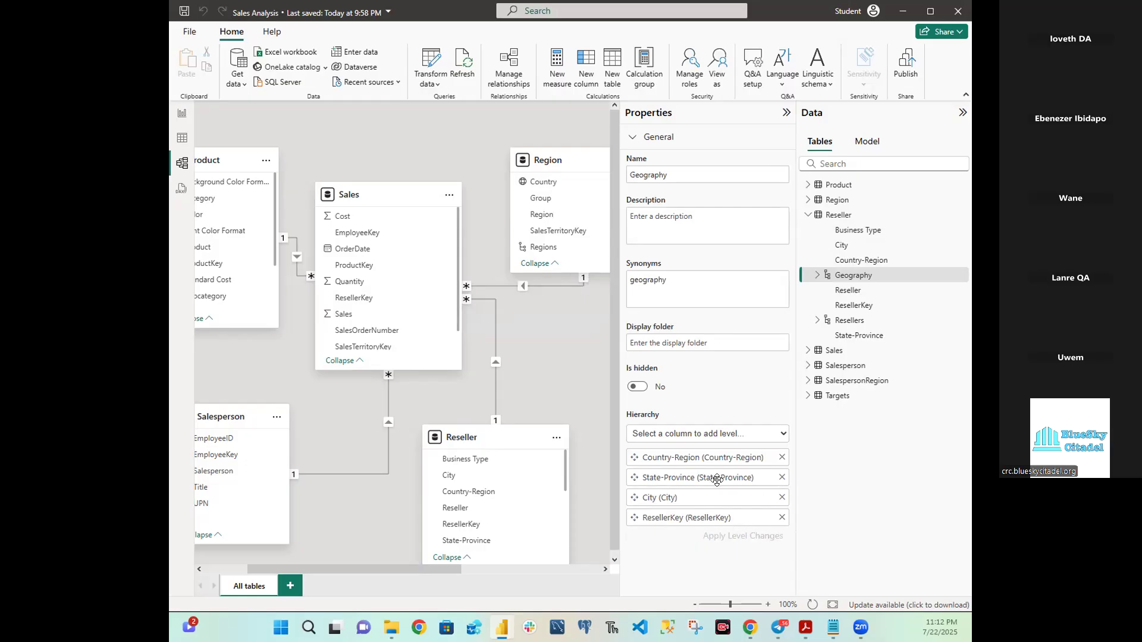
{"action": "left_click", "coordinate": [818, 276]}
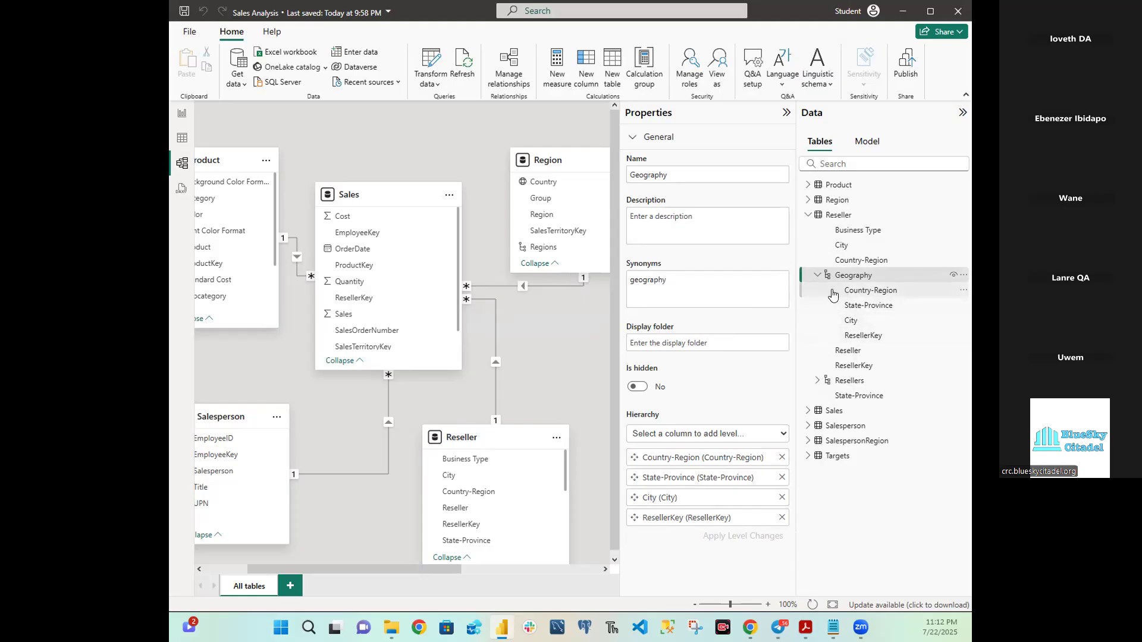
{"action": "left_click", "coordinate": [818, 276]}
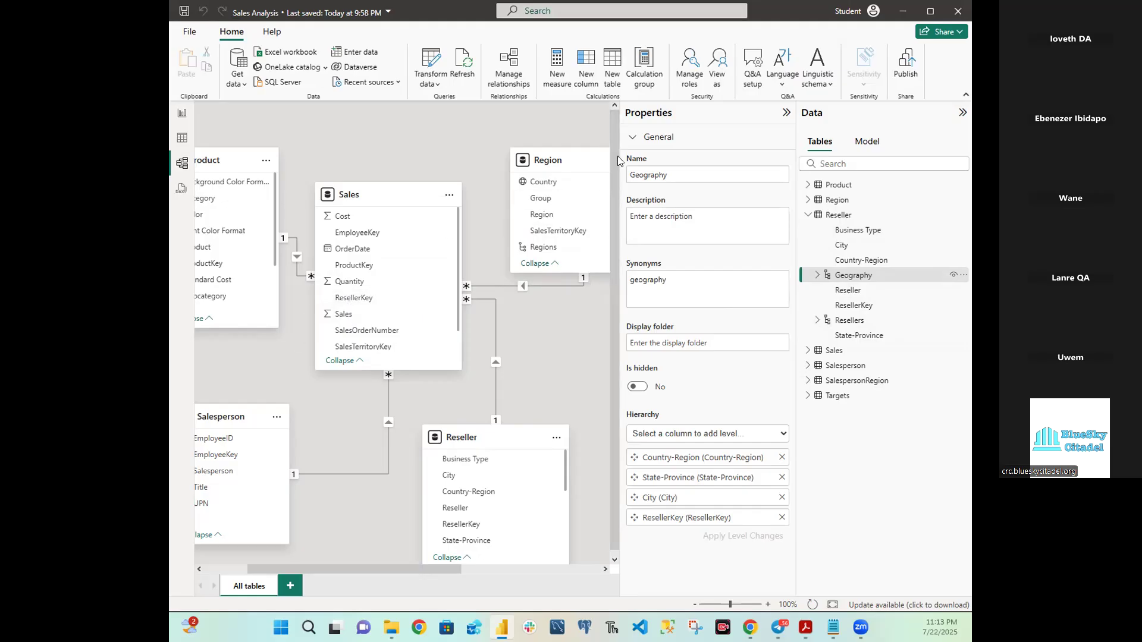
Step: Set the data category of the Reseller table's Country-Region column to Country/Region
{"action": "left_click", "coordinate": [632, 139]}
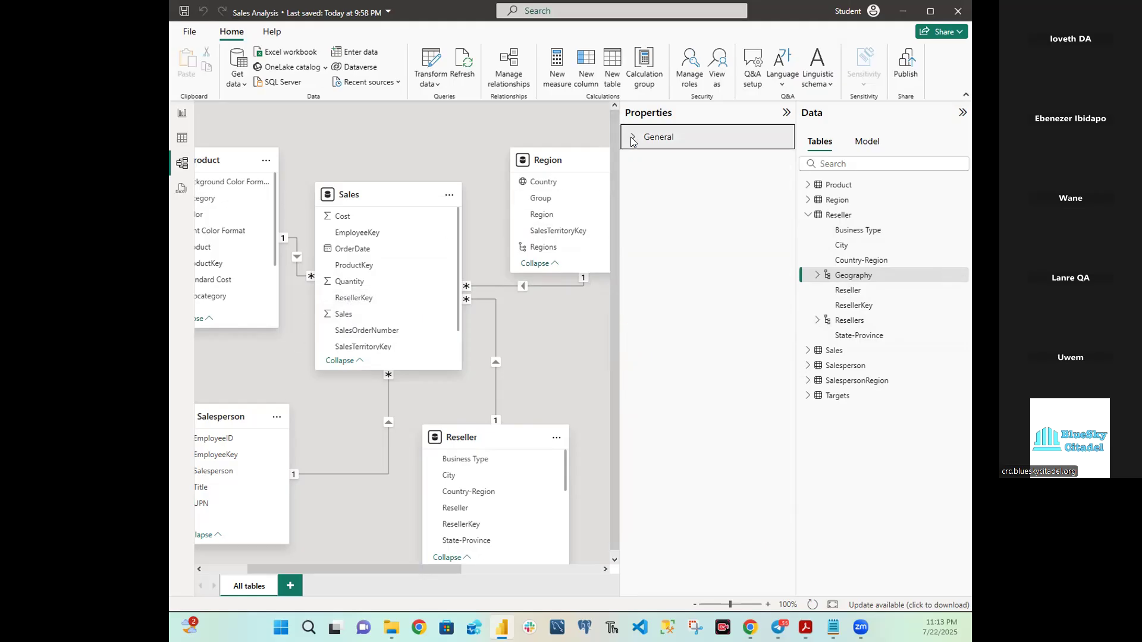
{"action": "left_click", "coordinate": [632, 138]}
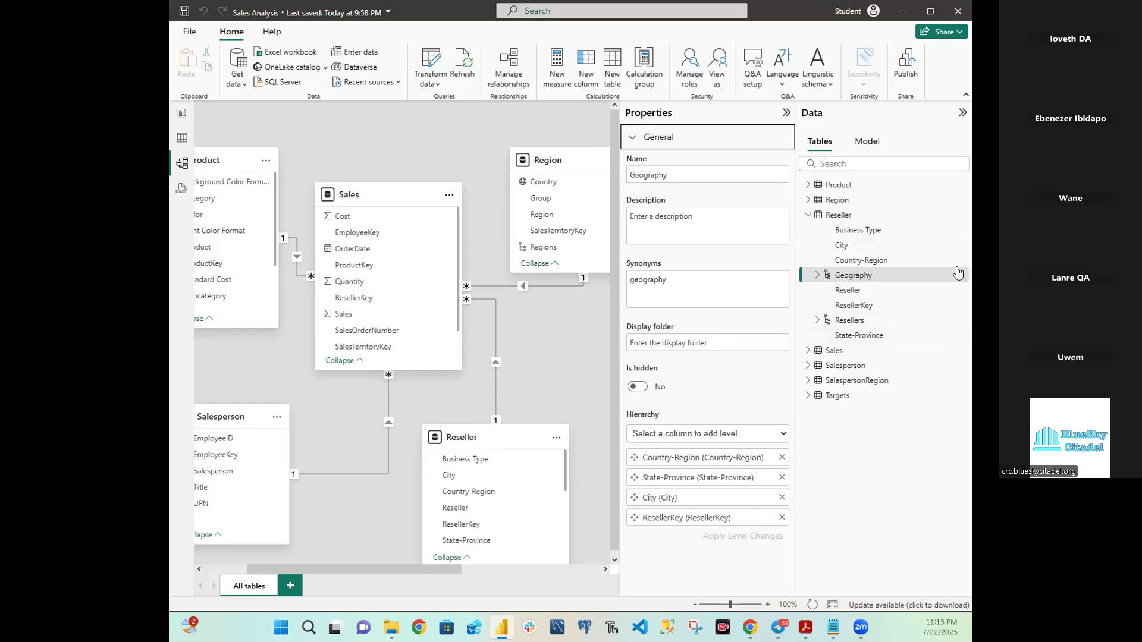
{"action": "left_click", "coordinate": [857, 260]}
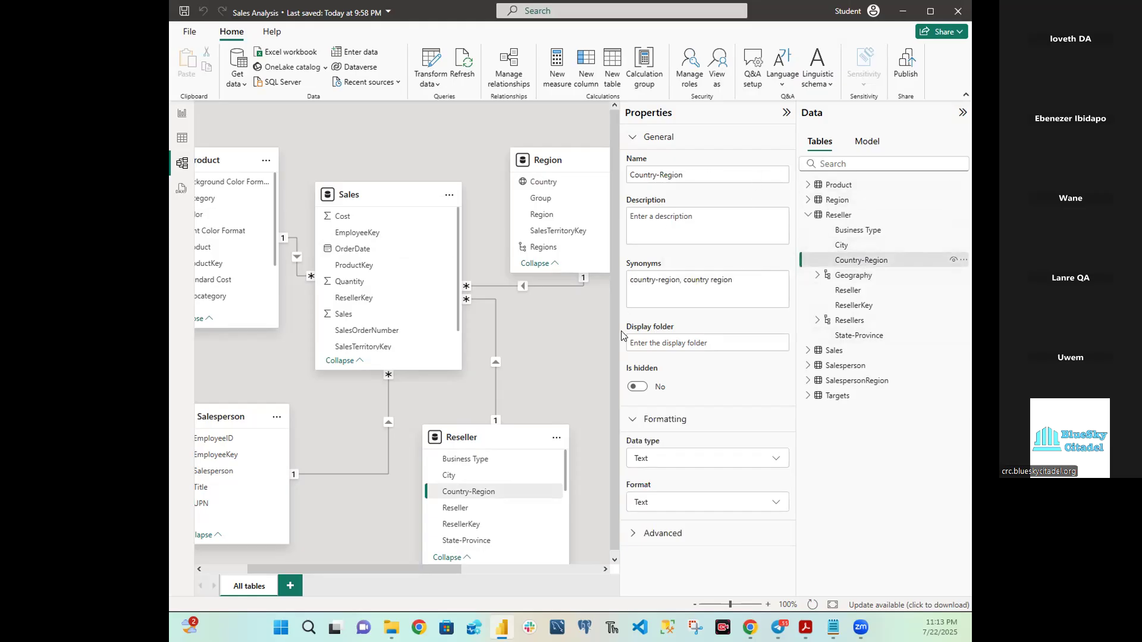
{"action": "left_click", "coordinate": [633, 138]}
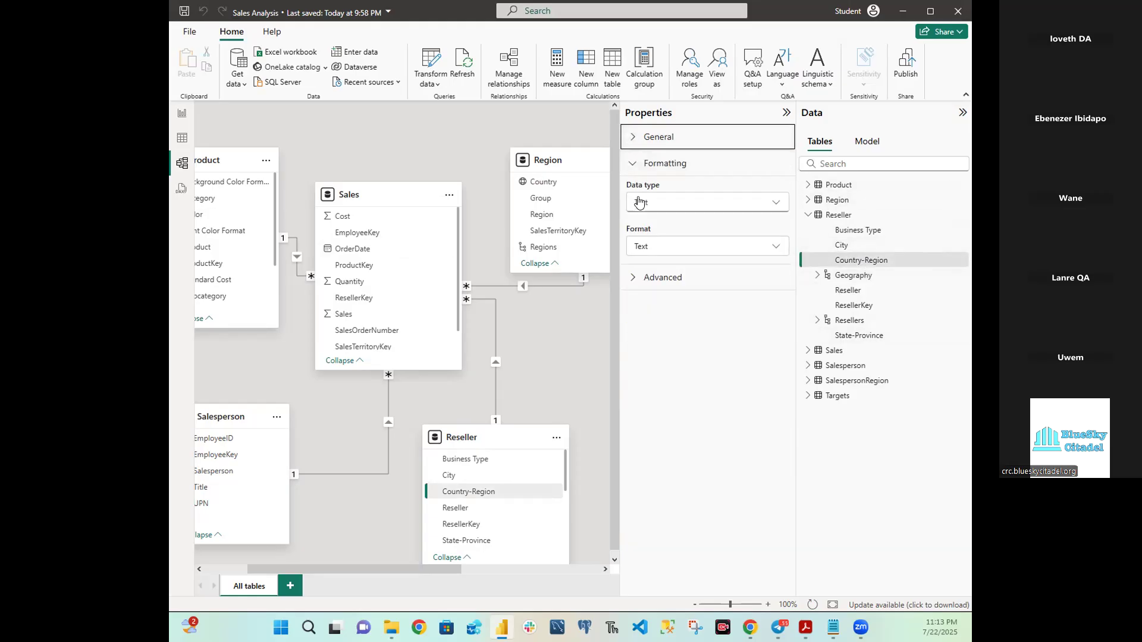
{"action": "left_click", "coordinate": [634, 164]}
{"action": "left_click", "coordinate": [662, 189]}
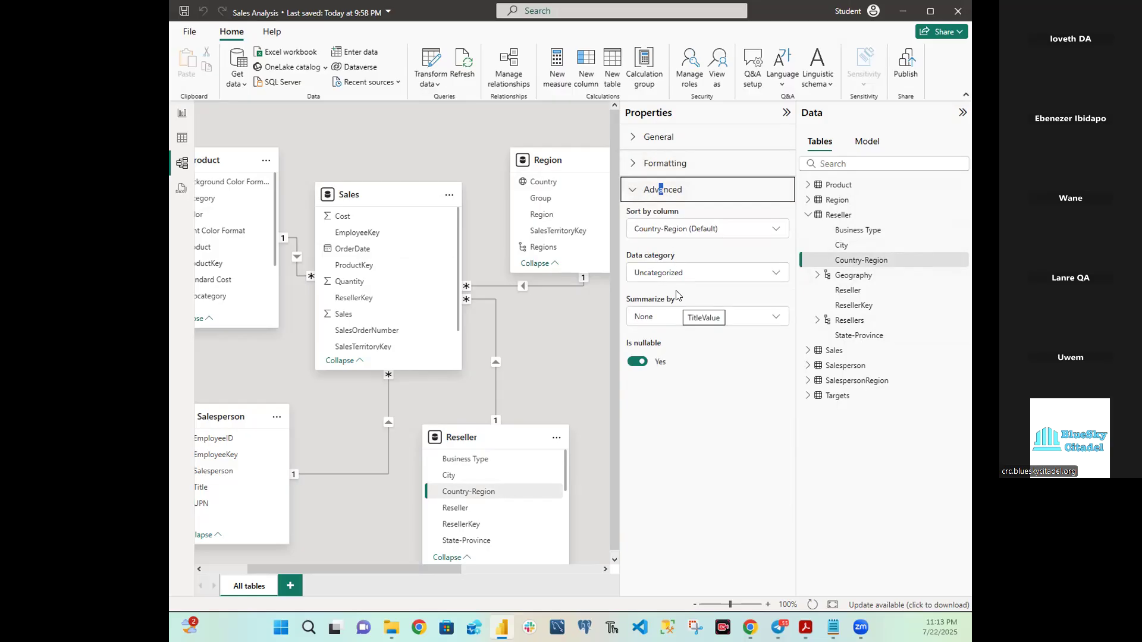
{"action": "left_click", "coordinate": [693, 276]}
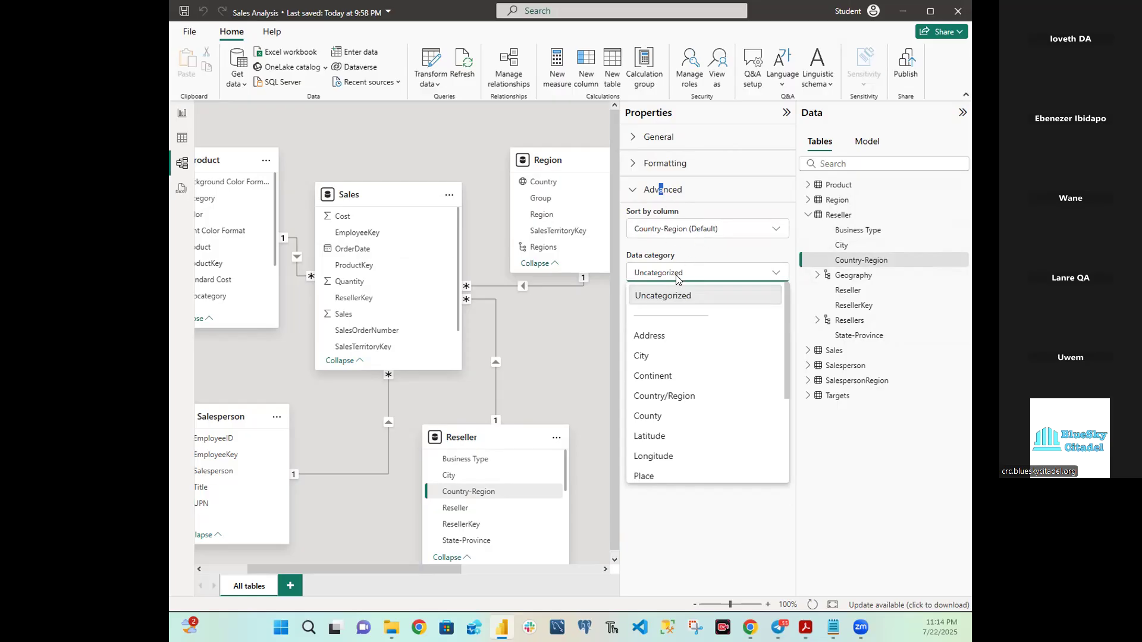
{"action": "left_click", "coordinate": [670, 397]}
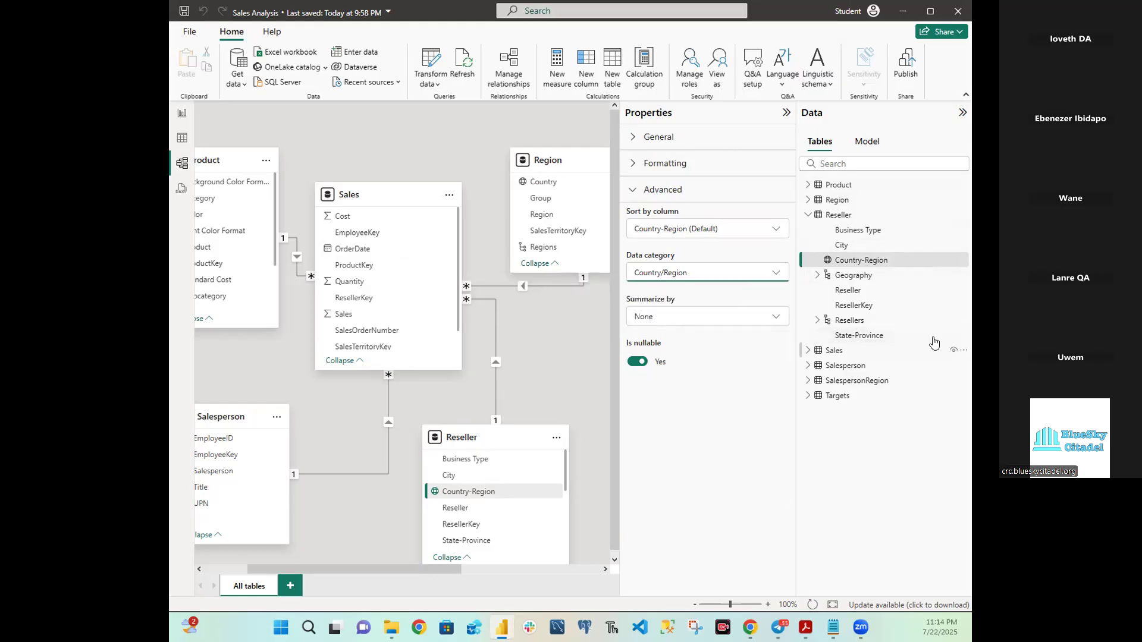
Step: Set the data category of the Reseller table's State-Province and City columns to Country/Region
{"action": "left_click", "coordinate": [863, 336]}
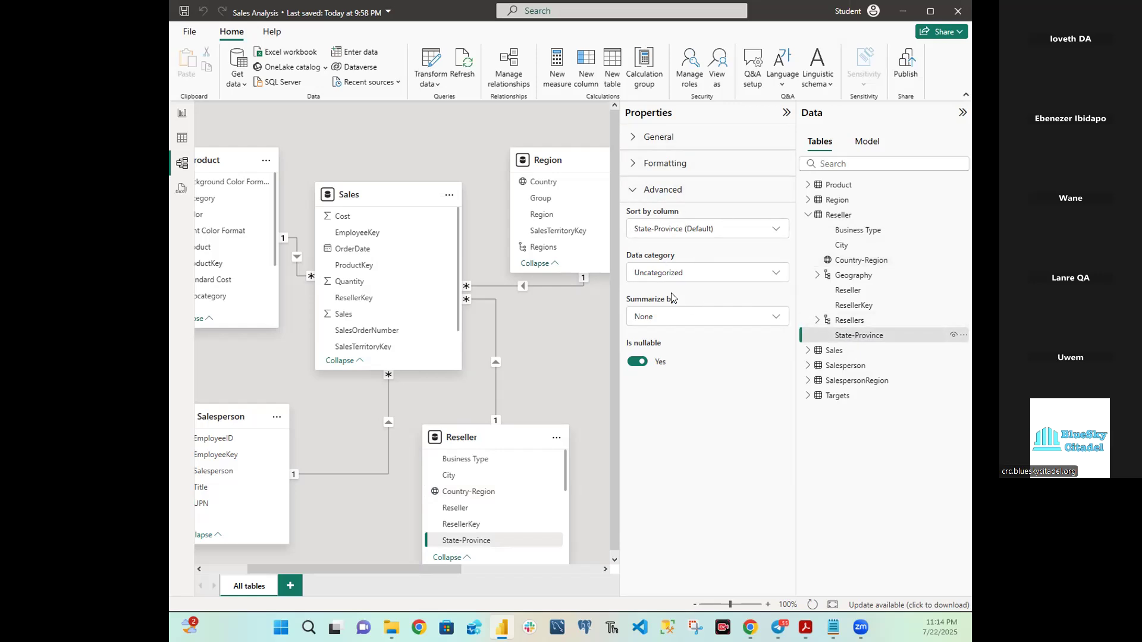
{"action": "left_click", "coordinate": [727, 273]}
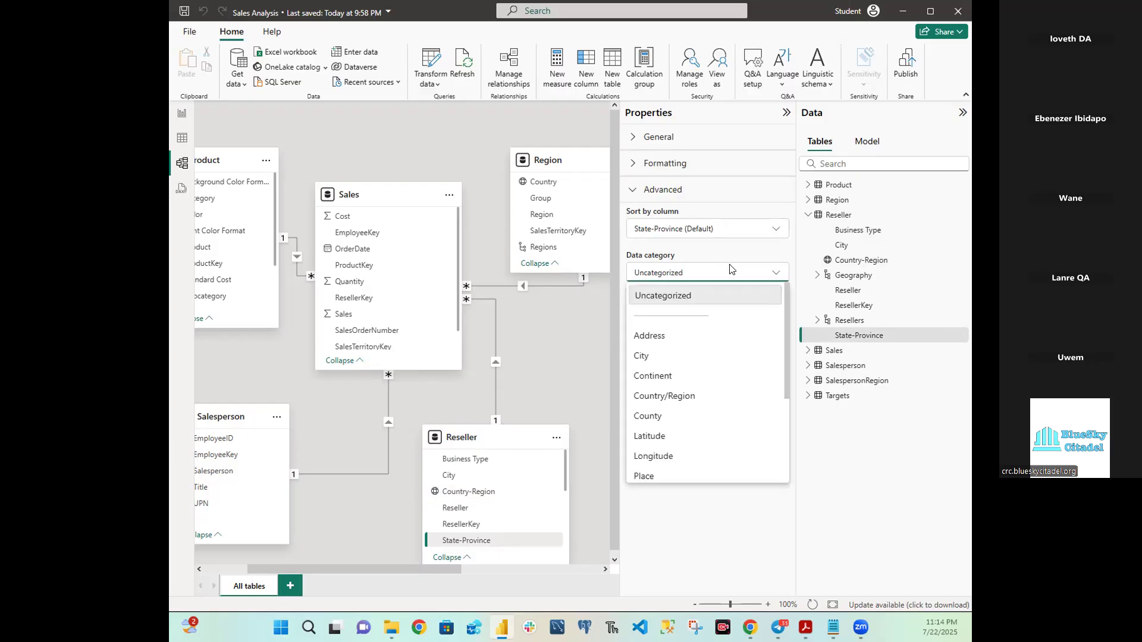
{"action": "left_click", "coordinate": [653, 394]}
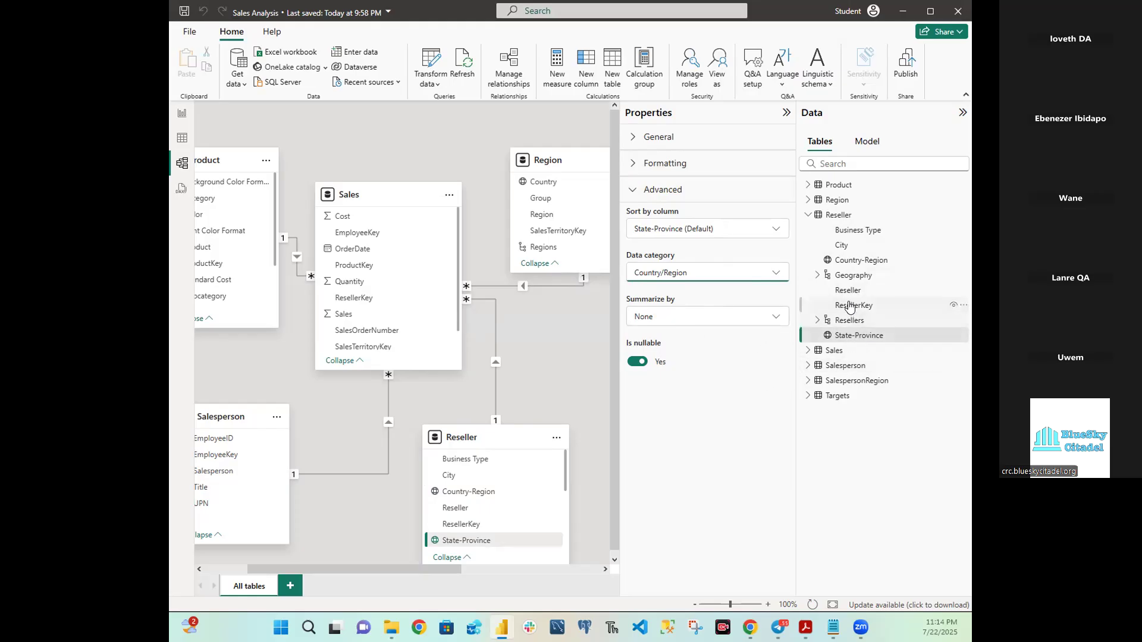
{"action": "left_click", "coordinate": [843, 247]}
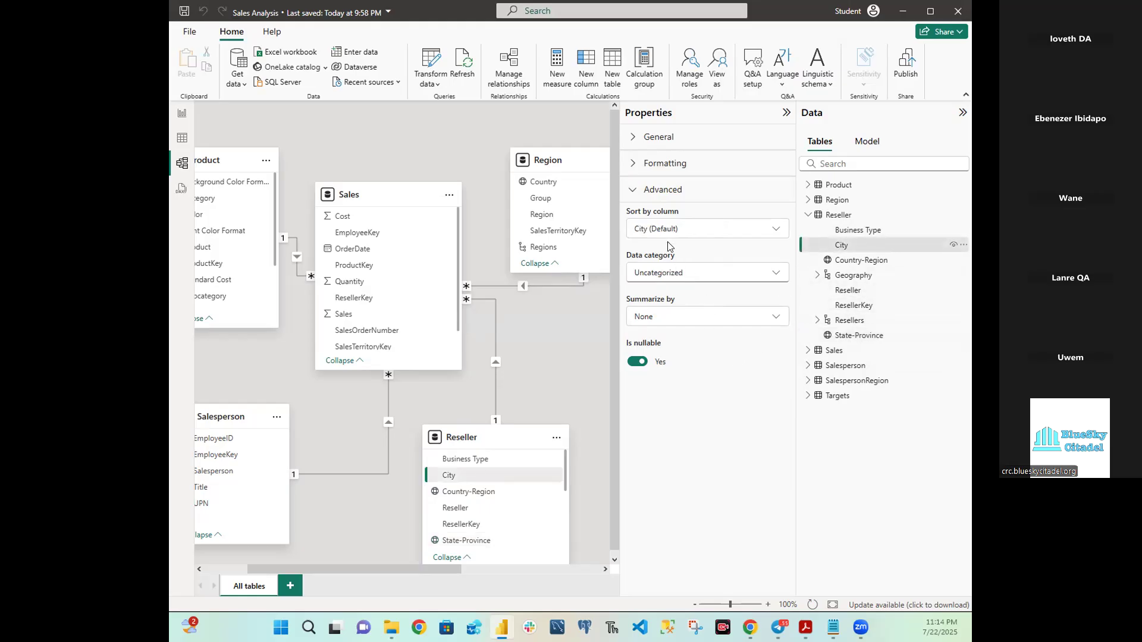
{"action": "left_click", "coordinate": [698, 274]}
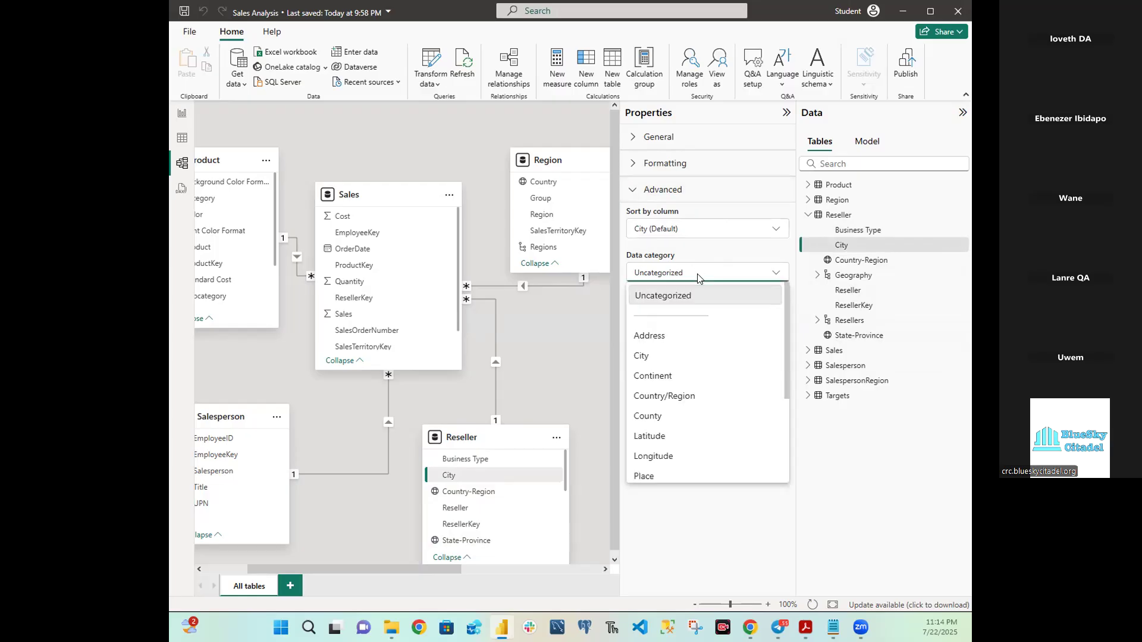
{"action": "left_click", "coordinate": [678, 396]}
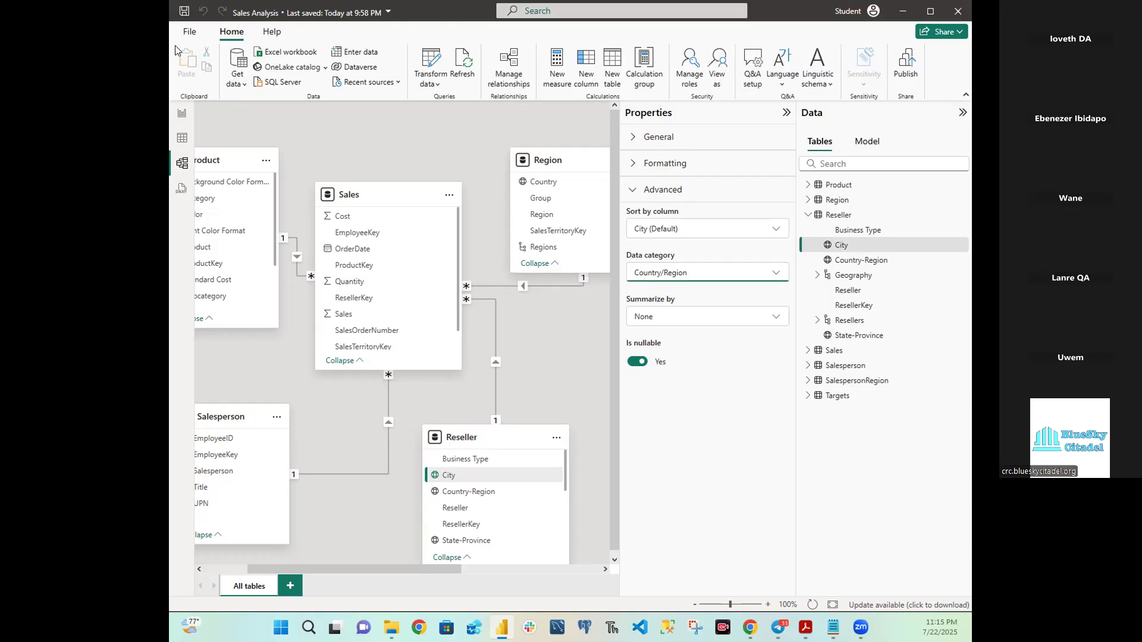
Step: Save the Sales Analysis file with the hierarchy and data category changes
{"action": "left_click", "coordinate": [189, 31]}
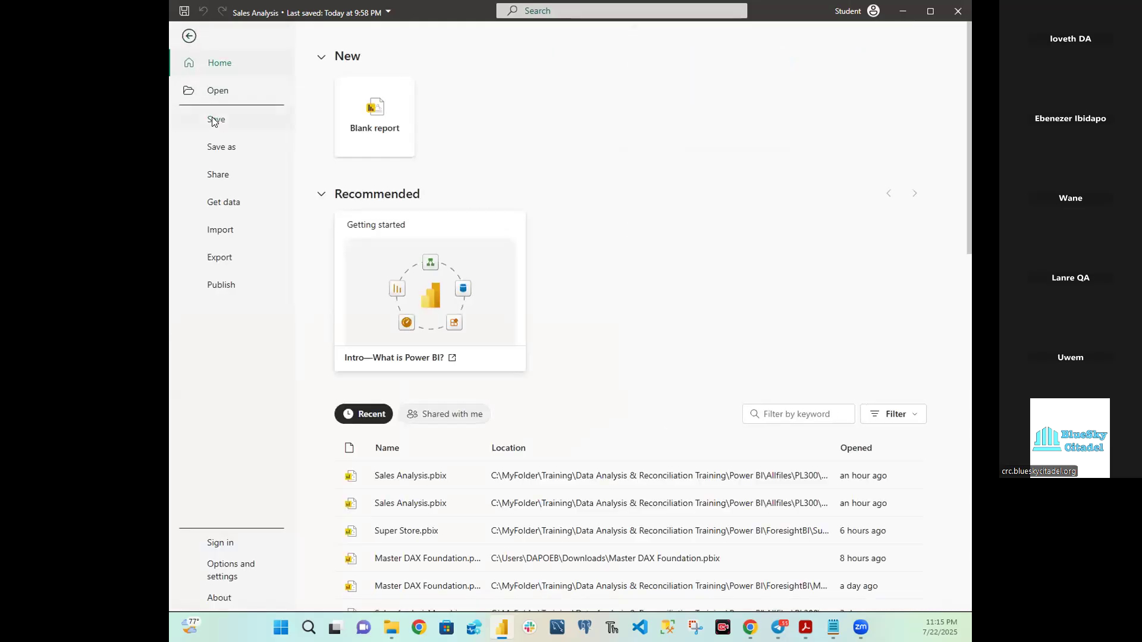
{"action": "left_click", "coordinate": [212, 120]}
{"action": "left_click", "coordinate": [188, 39]}
{"action": "left_click", "coordinate": [213, 121]}
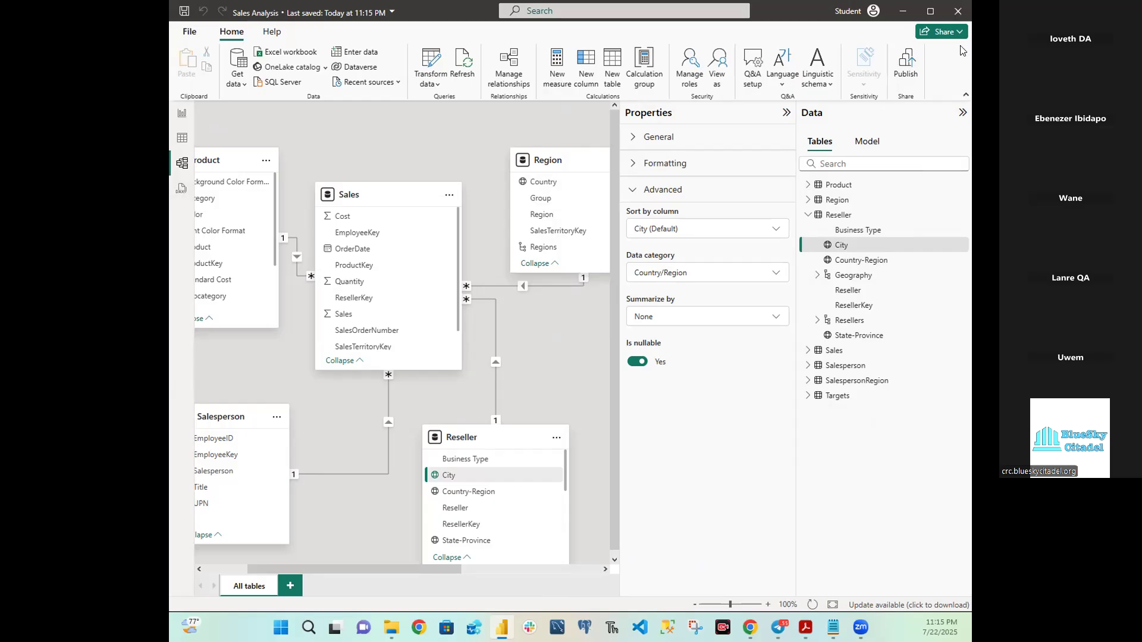
Step: Close and reopen the Sales Analysis file, and expand the Reseller table to show its columns and hierarchies
{"action": "left_click", "coordinate": [956, 18]}
{"action": "left_click", "coordinate": [532, 319]}
{"action": "double_click", "coordinate": [527, 319]}
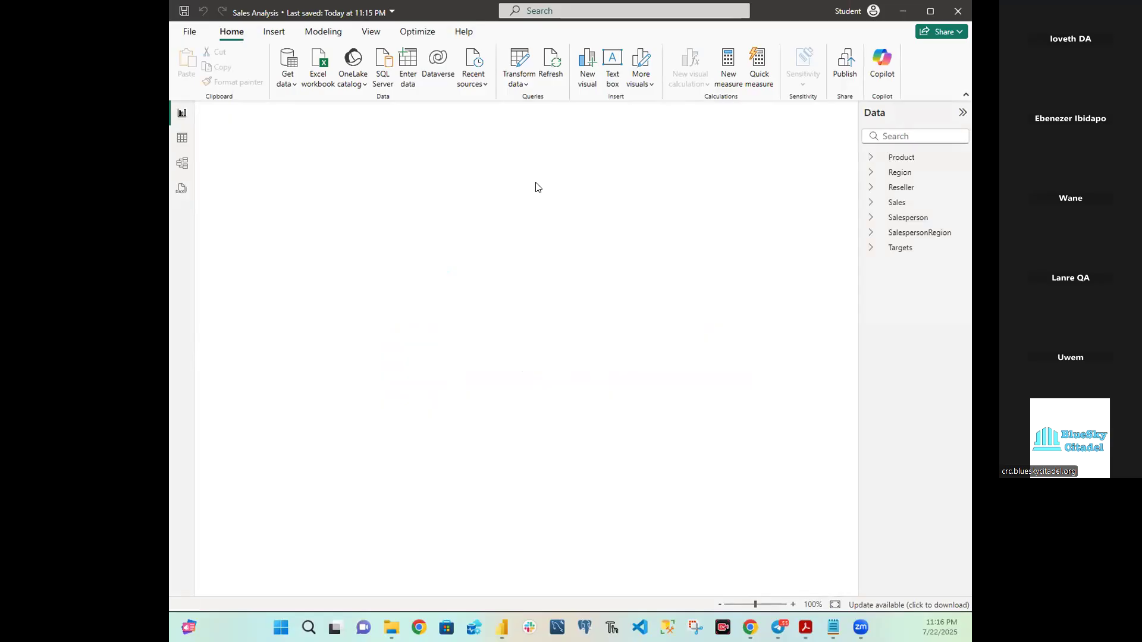
{"action": "left_click", "coordinate": [872, 188]}
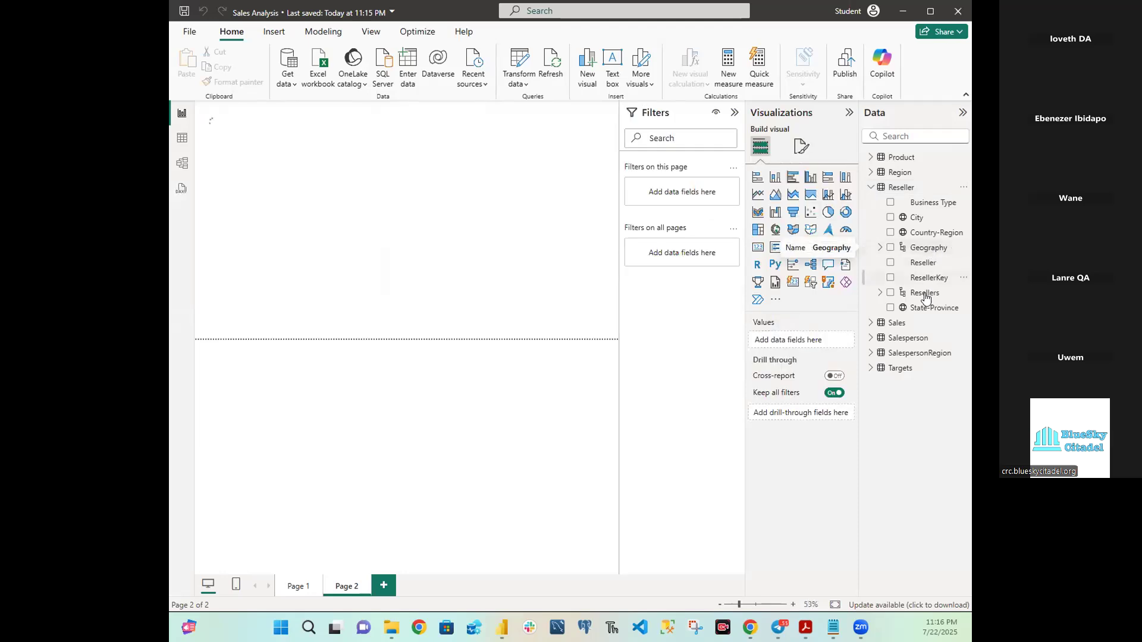
{"action": "left_click", "coordinate": [879, 188]}
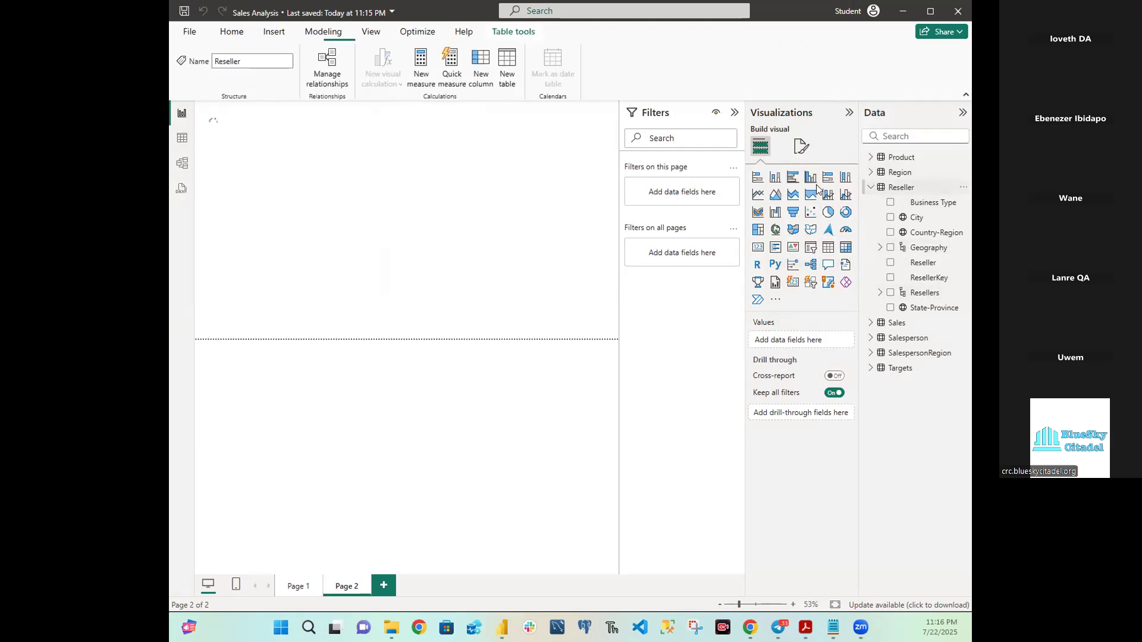